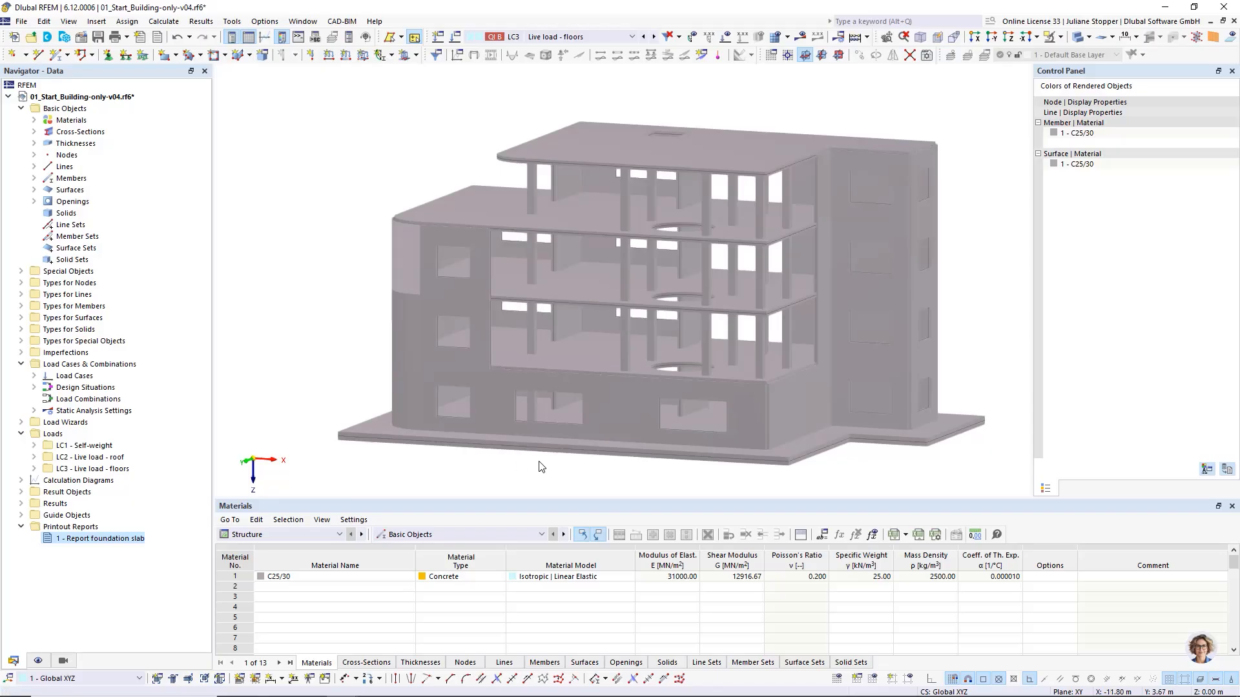
pyautogui.moveTo(529, 462); pyautogui.dragTo(498, 456, button='middle')
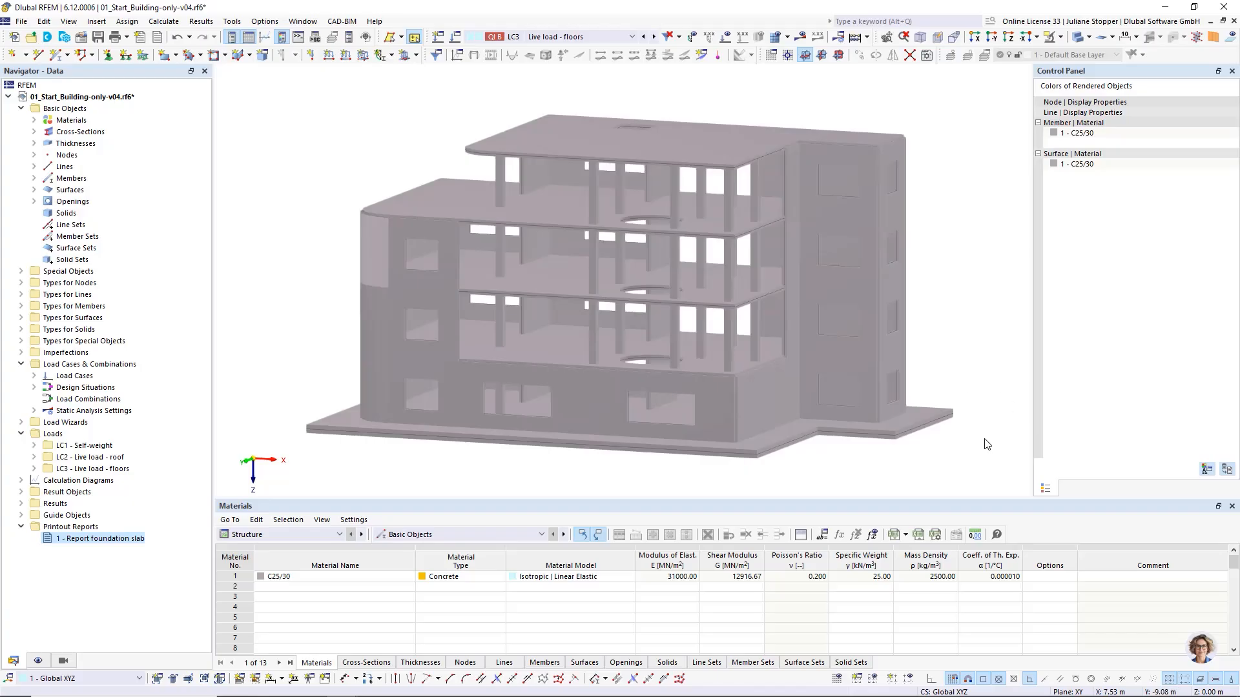
pyautogui.keyDown('ctrl'); pyautogui.moveTo(267, 329); pyautogui.dragTo(611, 339, button='middle'); pyautogui.keyUp('ctrl')
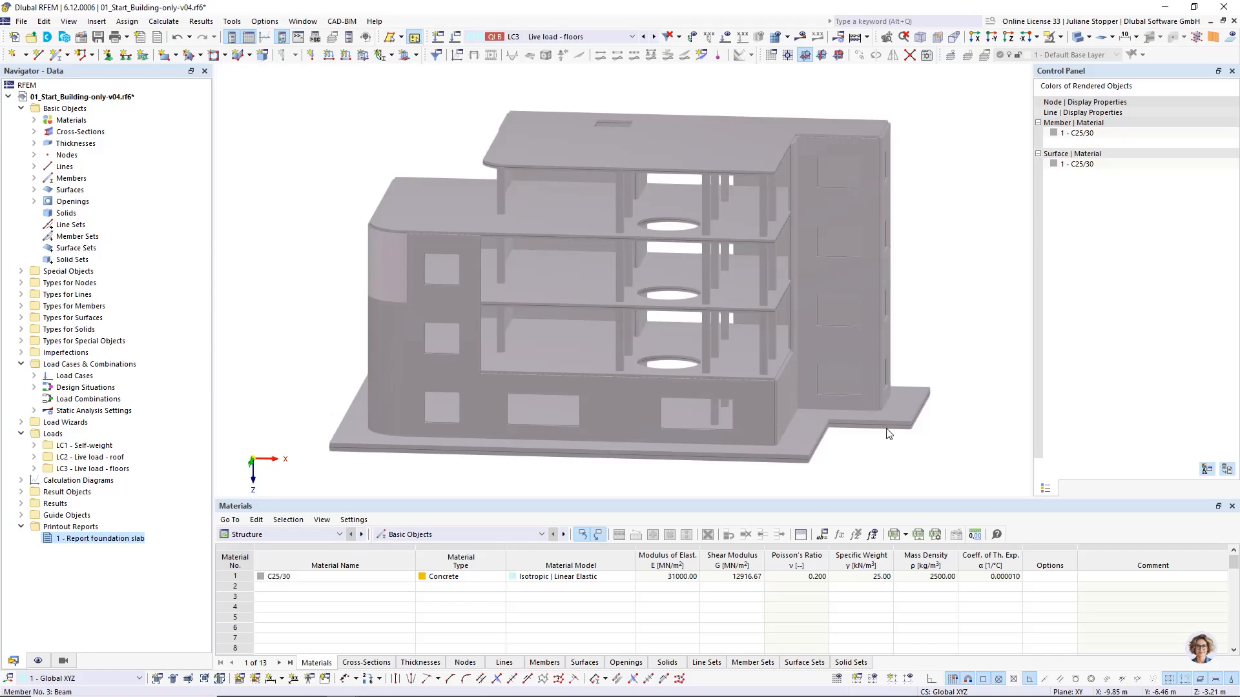
pyautogui.moveTo(937, 448)
pyautogui.keyDown('ctrl'); pyautogui.mouseDown(button='middle')
pyautogui.moveTo(934, 464)
pyautogui.moveTo(917, 461)
pyautogui.mouseUp(button='middle'); pyautogui.keyUp('ctrl')
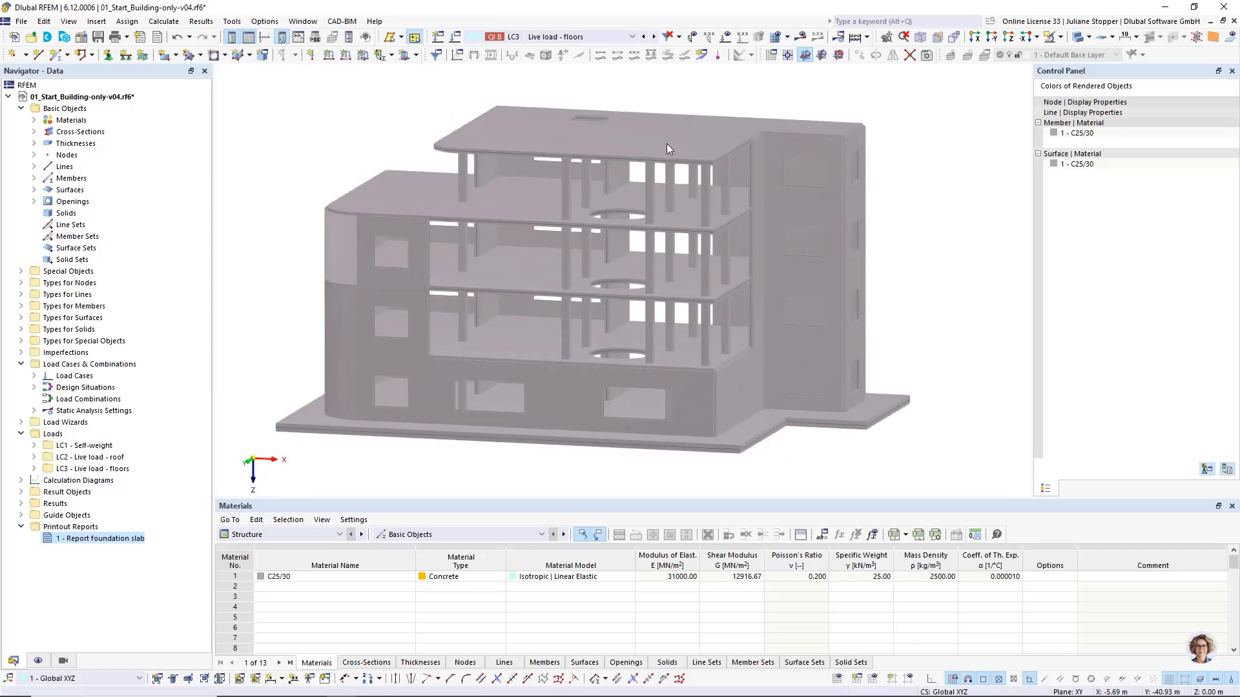
pyautogui.click(579, 37)
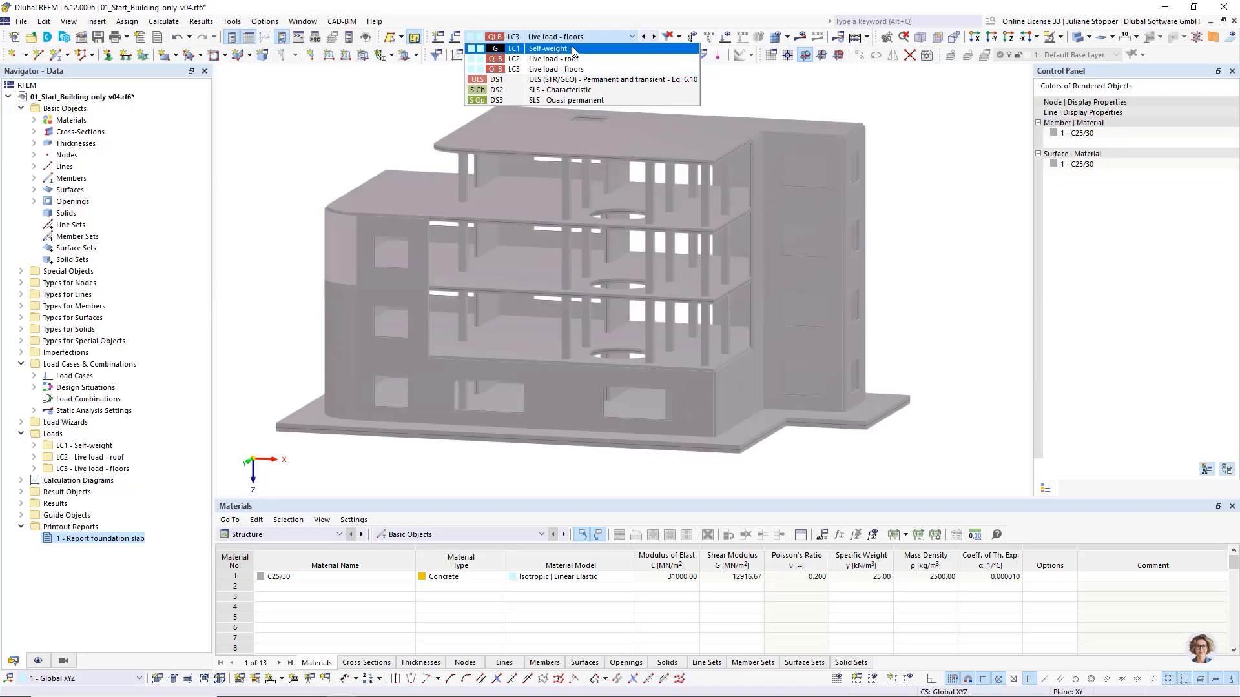
pyautogui.click(997, 169)
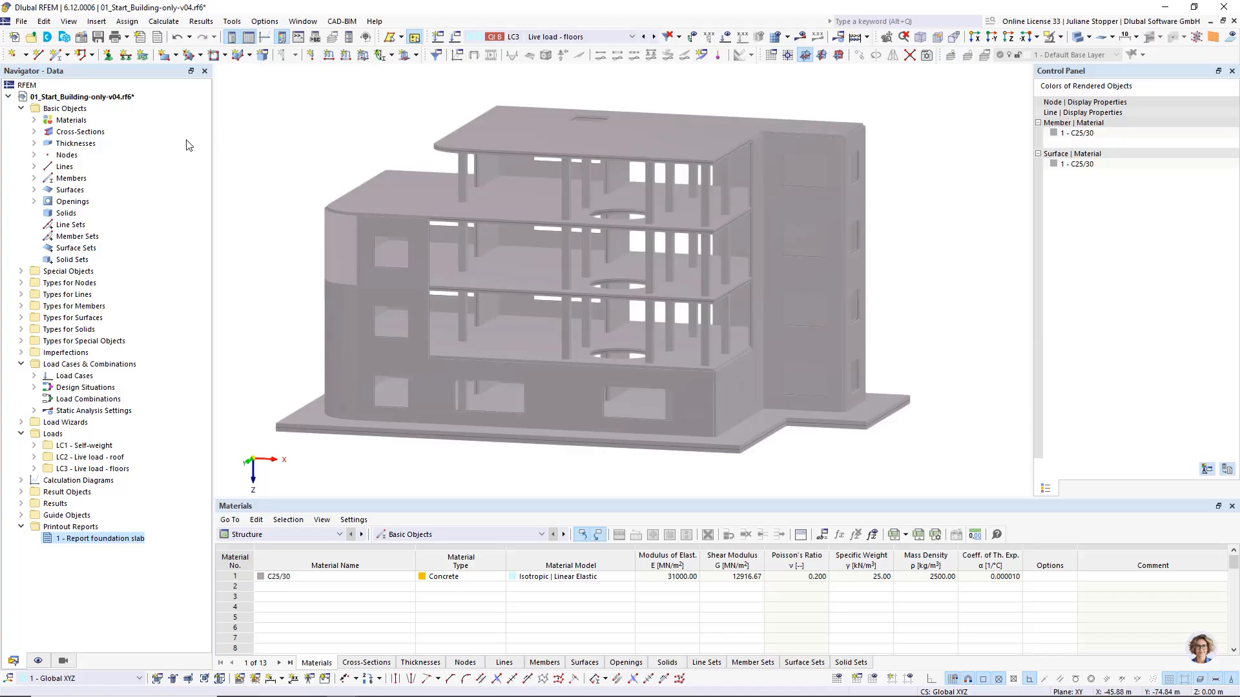
# Step: Activate the Geotechnical Analysis add-on in the model's base data
pyautogui.rightClick(68, 107)
pyautogui.click(110, 118)
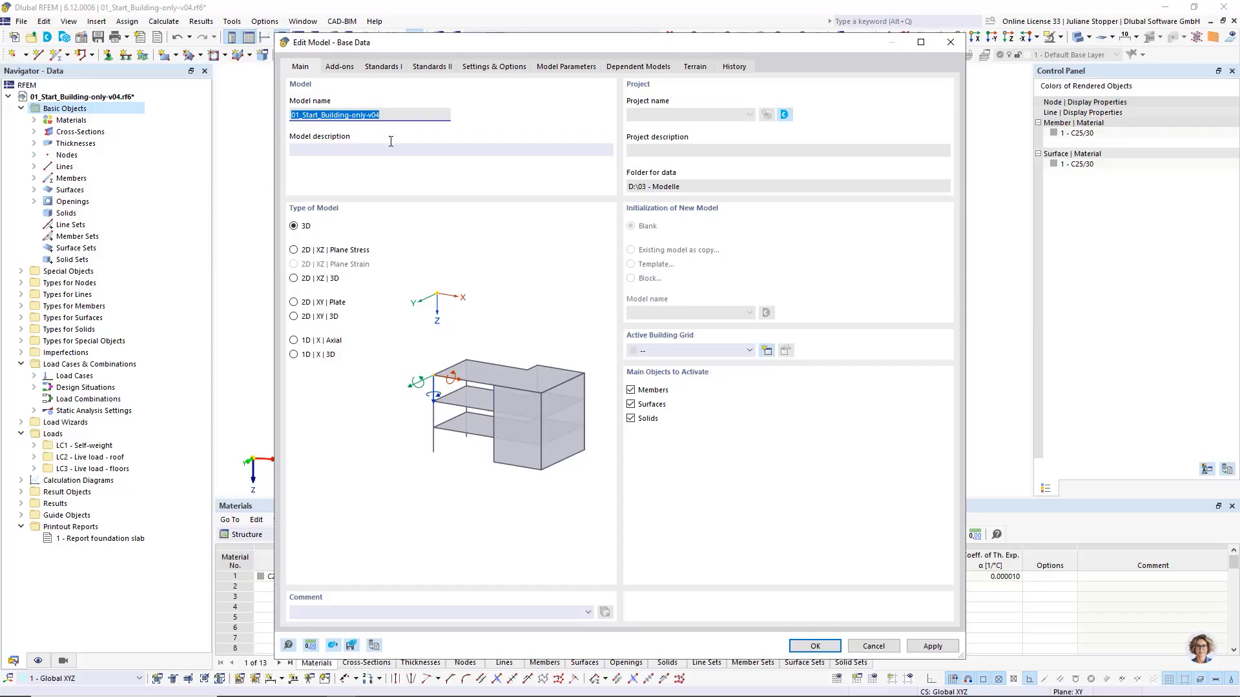
pyautogui.click(337, 67)
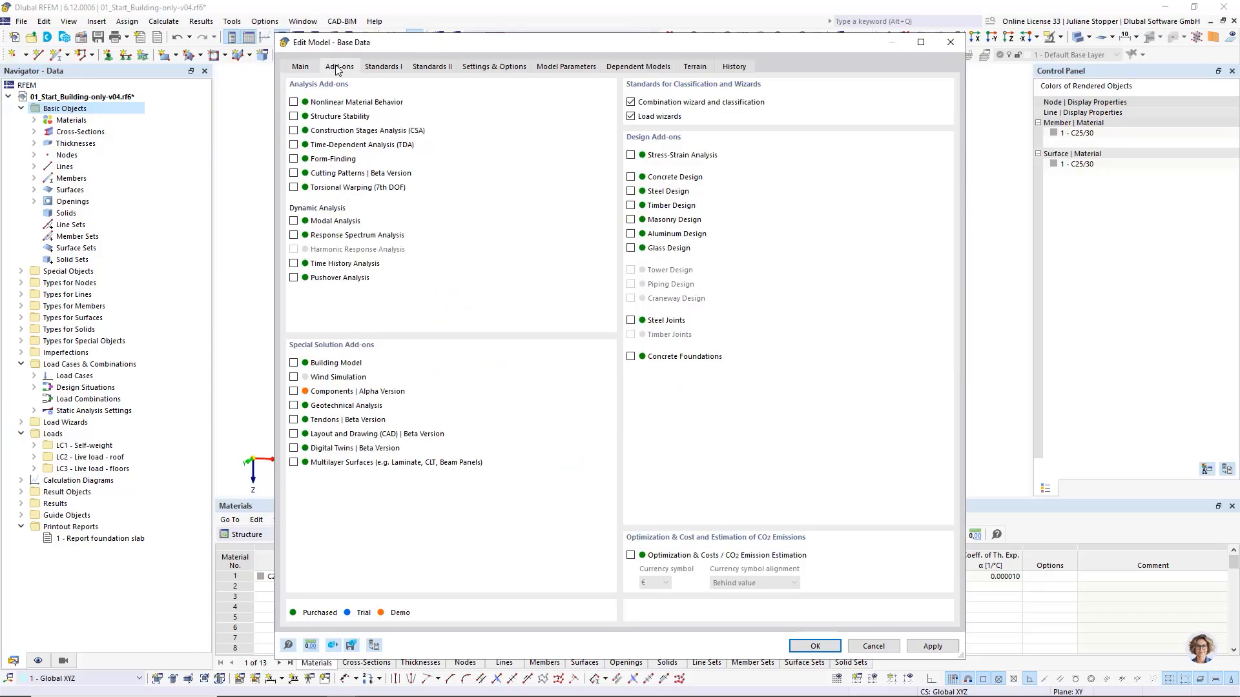
pyautogui.click(294, 407)
pyautogui.click(815, 647)
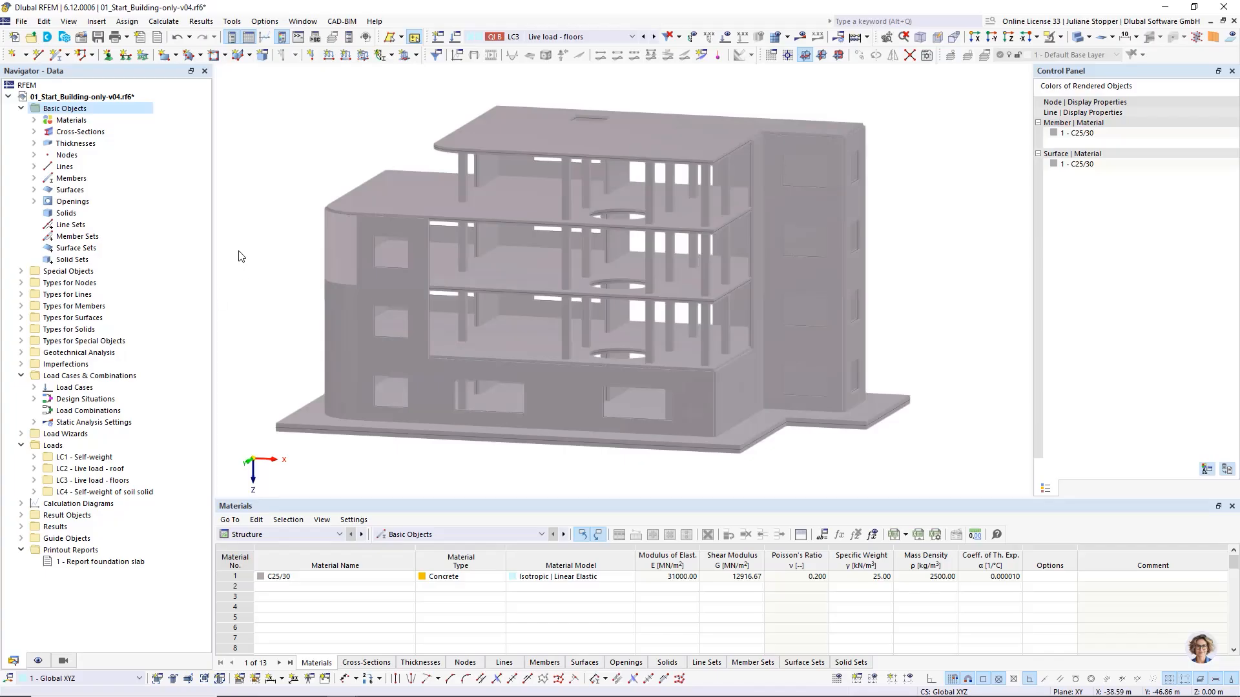
# Step: Create a new material and load the soil material Sand, from the Sand series without a standard, out of the material library
pyautogui.click(35, 120)
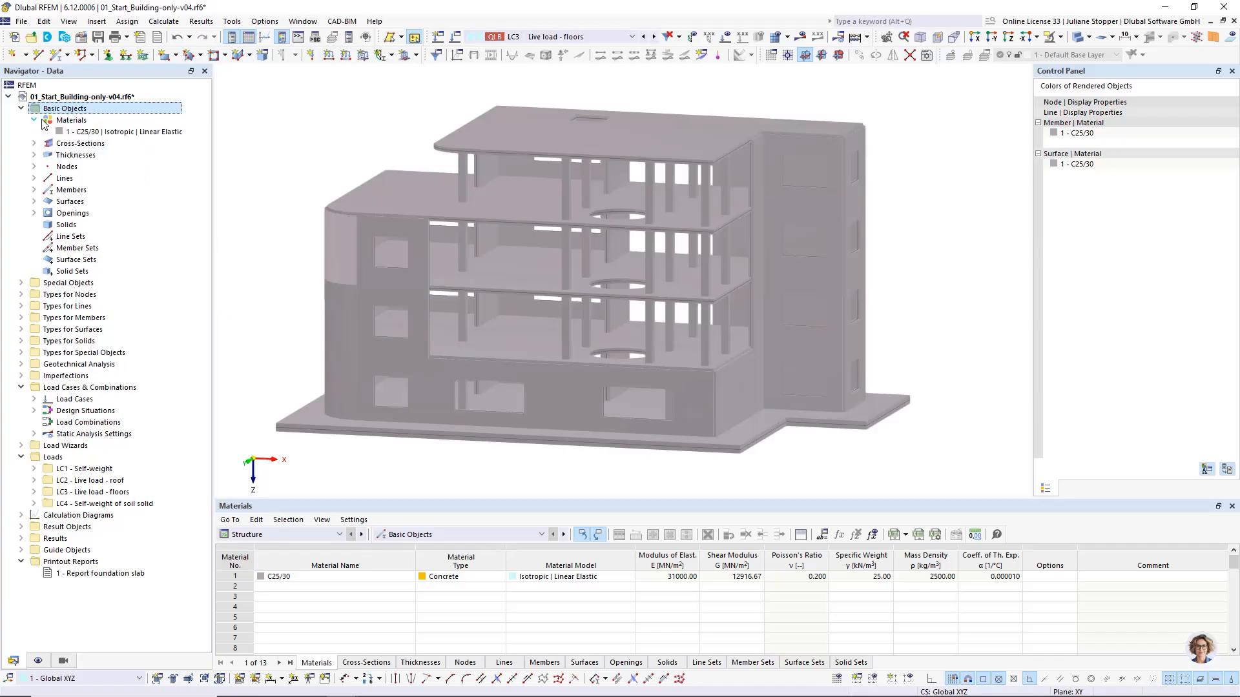
pyautogui.rightClick(80, 125)
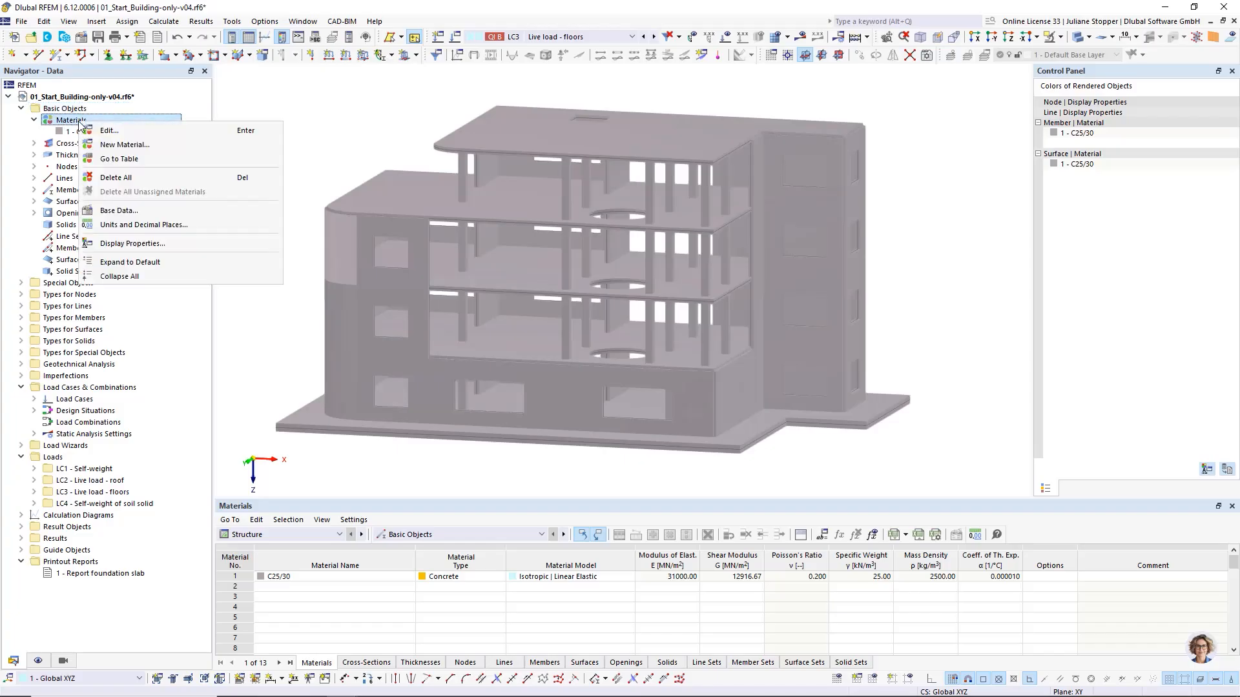
pyautogui.click(112, 145)
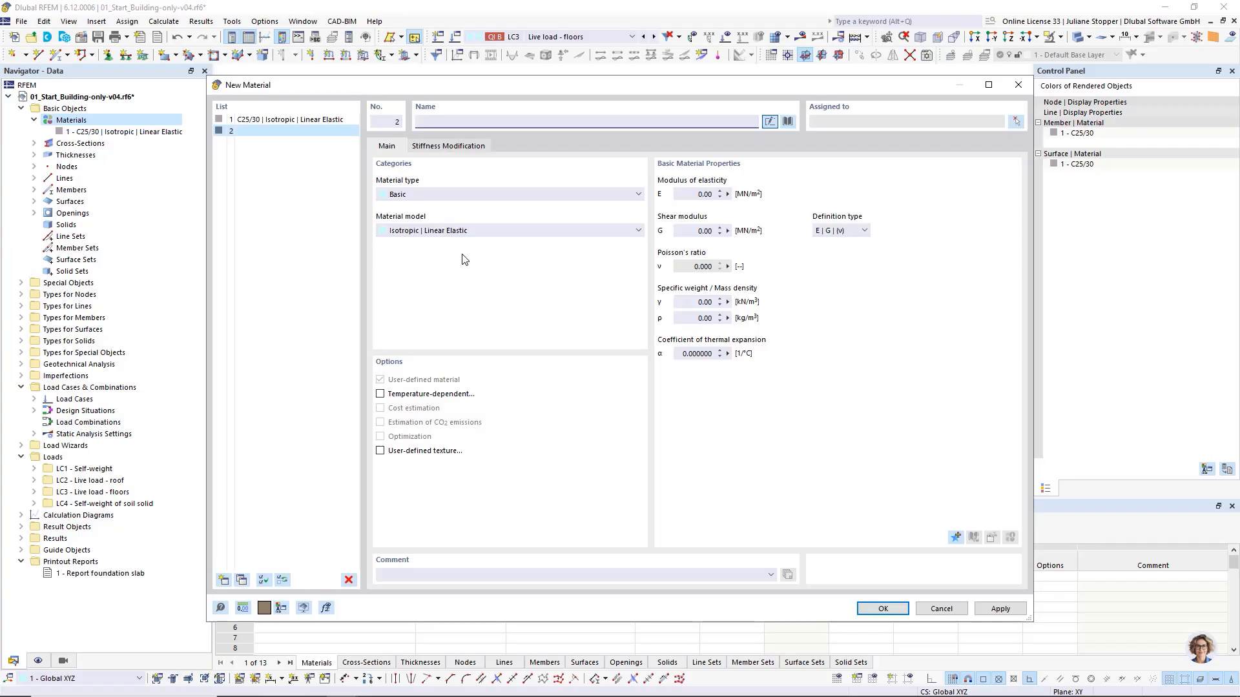
pyautogui.click(788, 123)
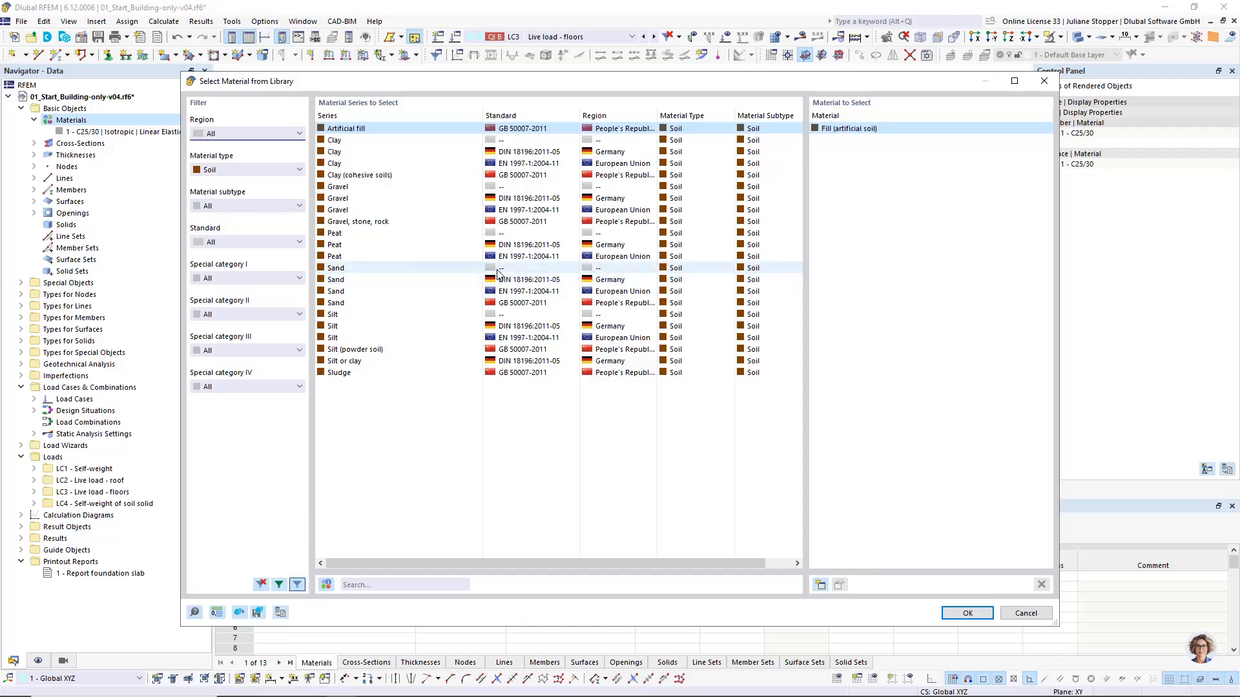
pyautogui.click(501, 270)
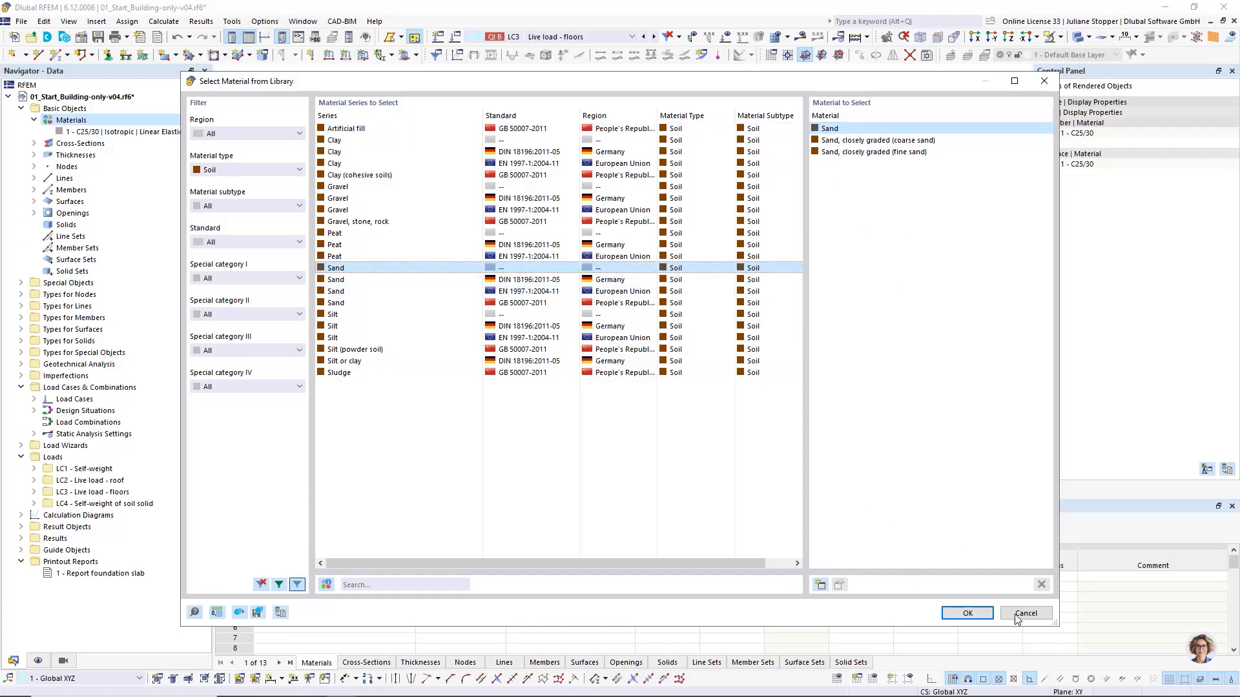
pyautogui.click(968, 614)
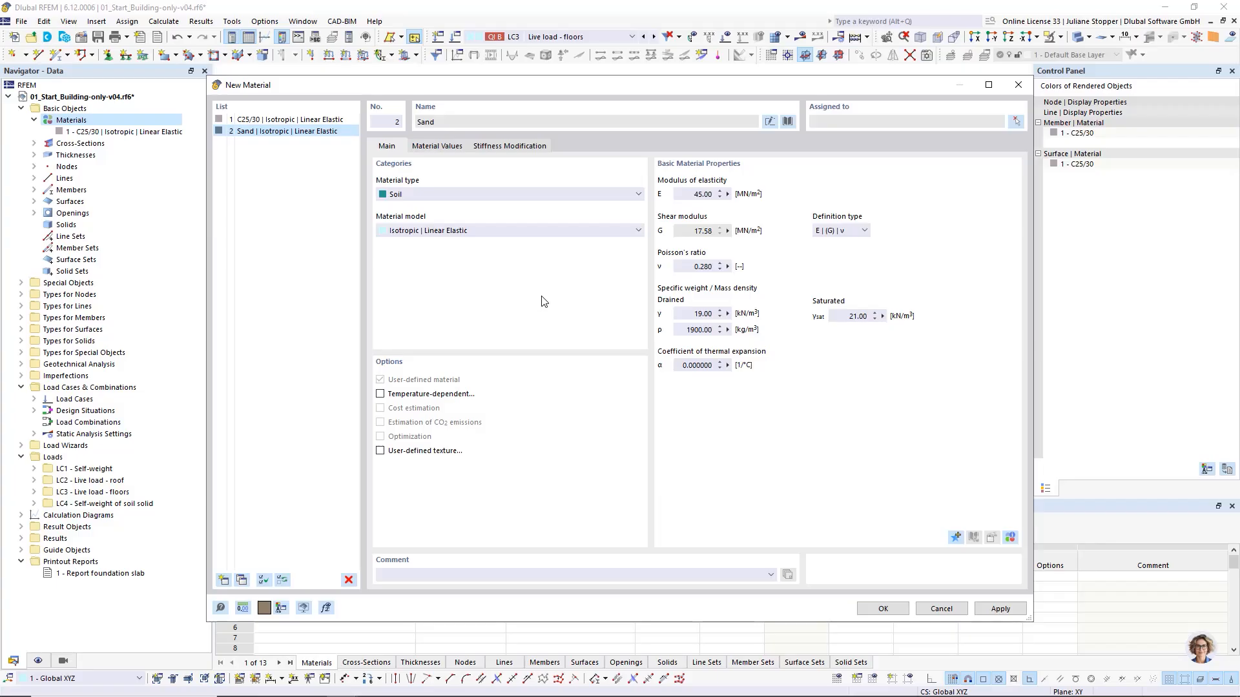
# Step: In the sand's material values, set the oedometric modulus to 60 MN/m²
pyautogui.click(443, 148)
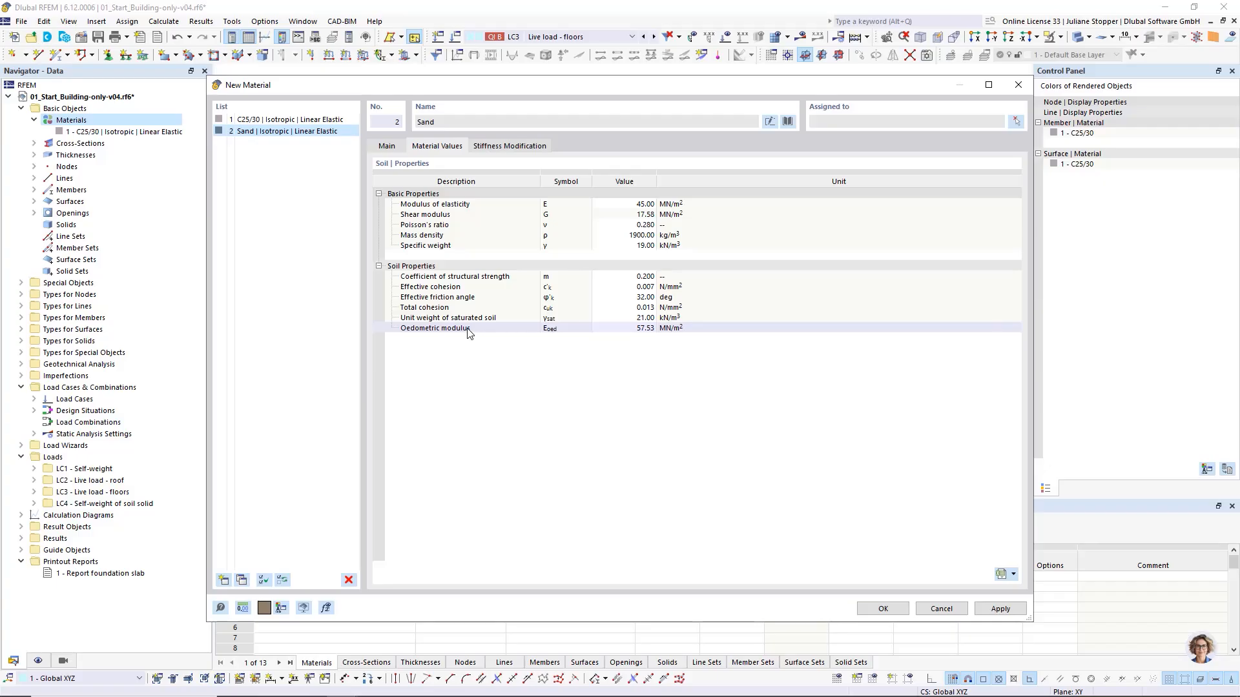
pyautogui.click(621, 329)
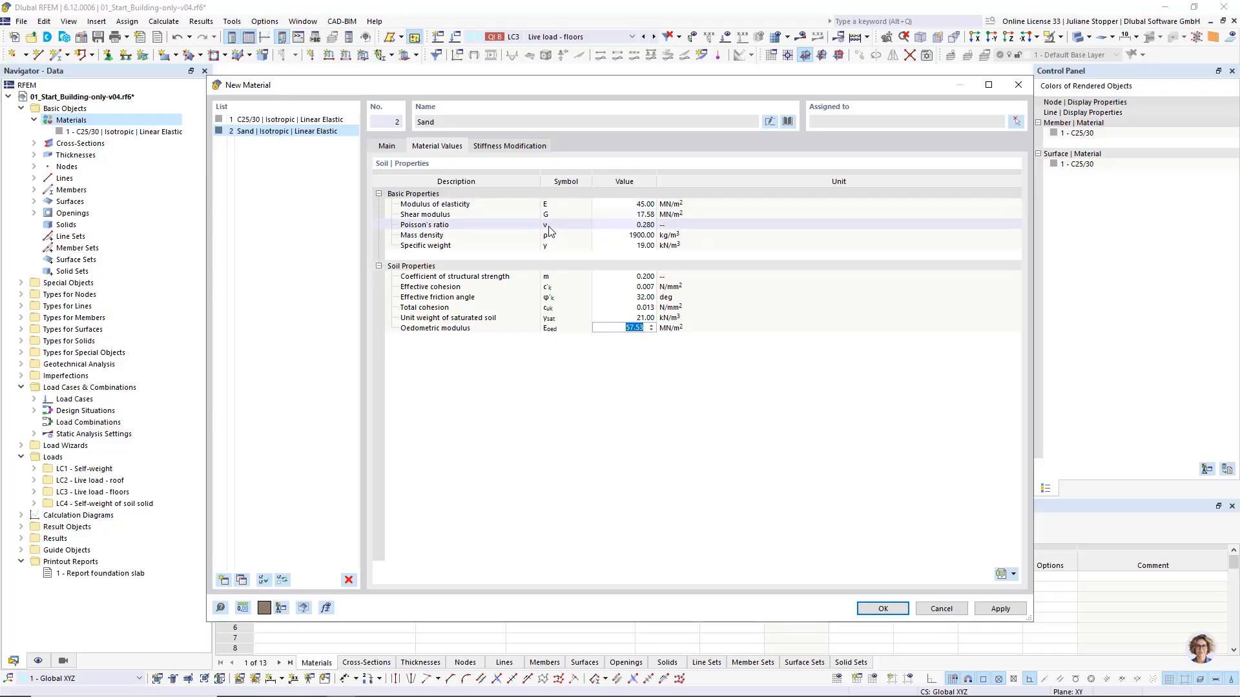
pyautogui.click(620, 372)
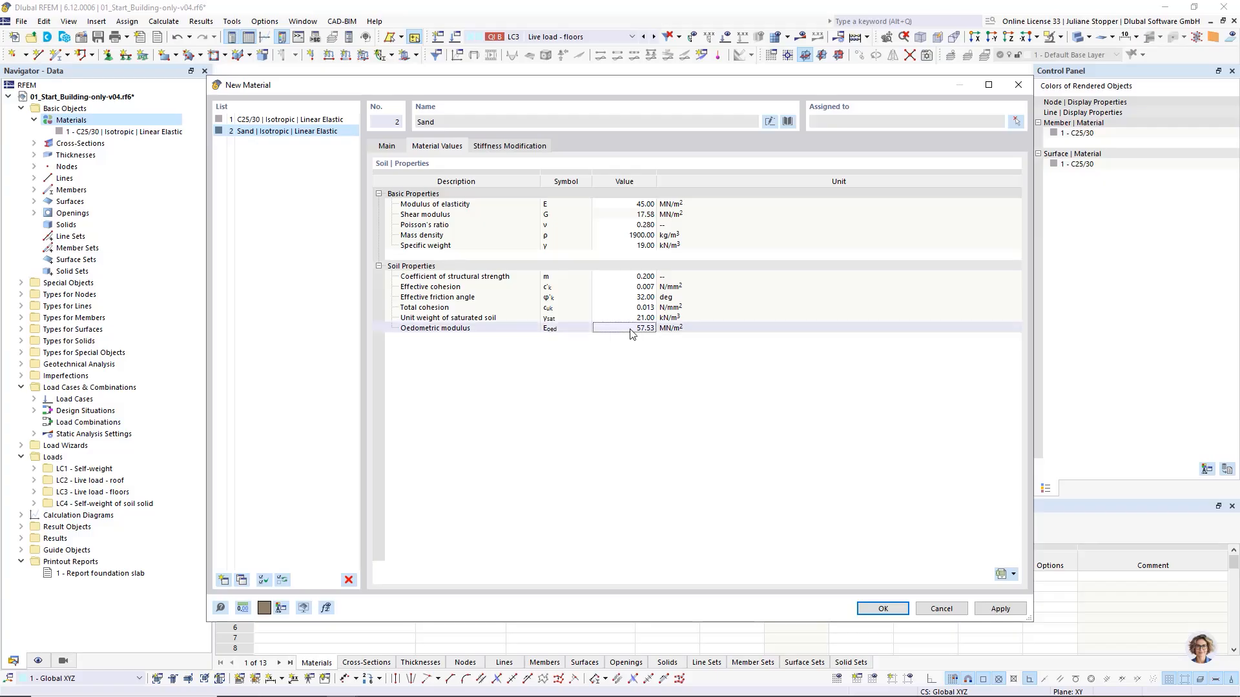
pyautogui.click(623, 204)
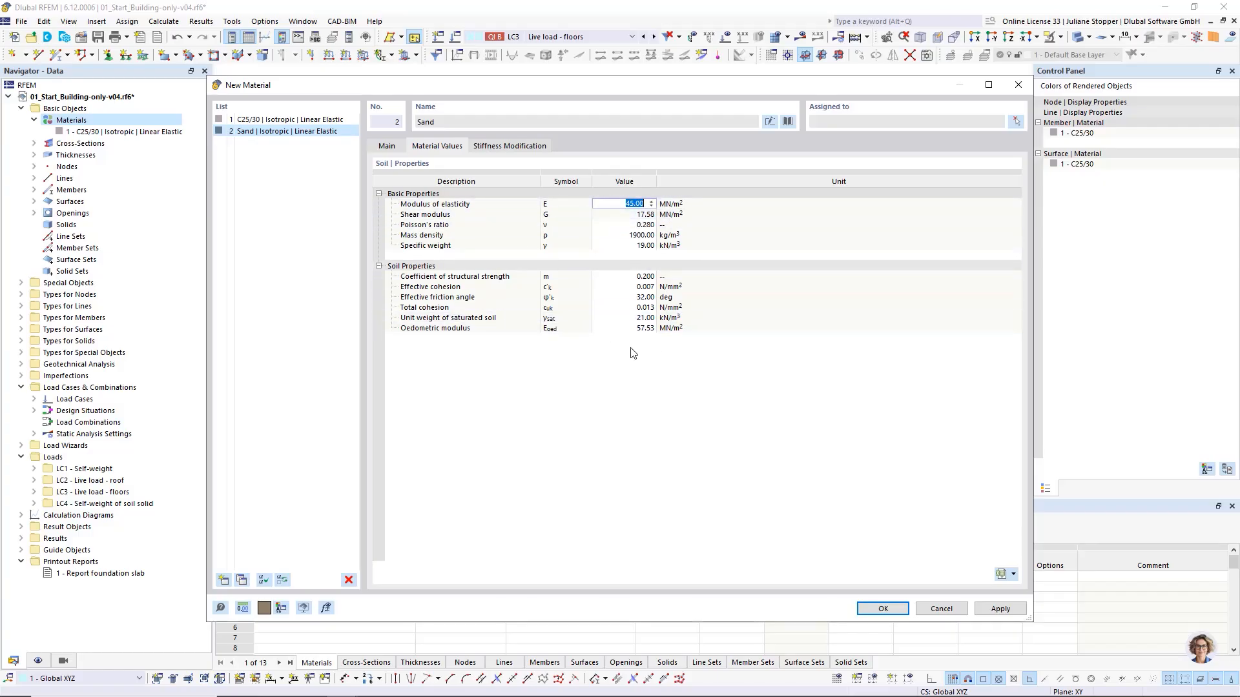
pyautogui.click(629, 331)
pyautogui.click(629, 329)
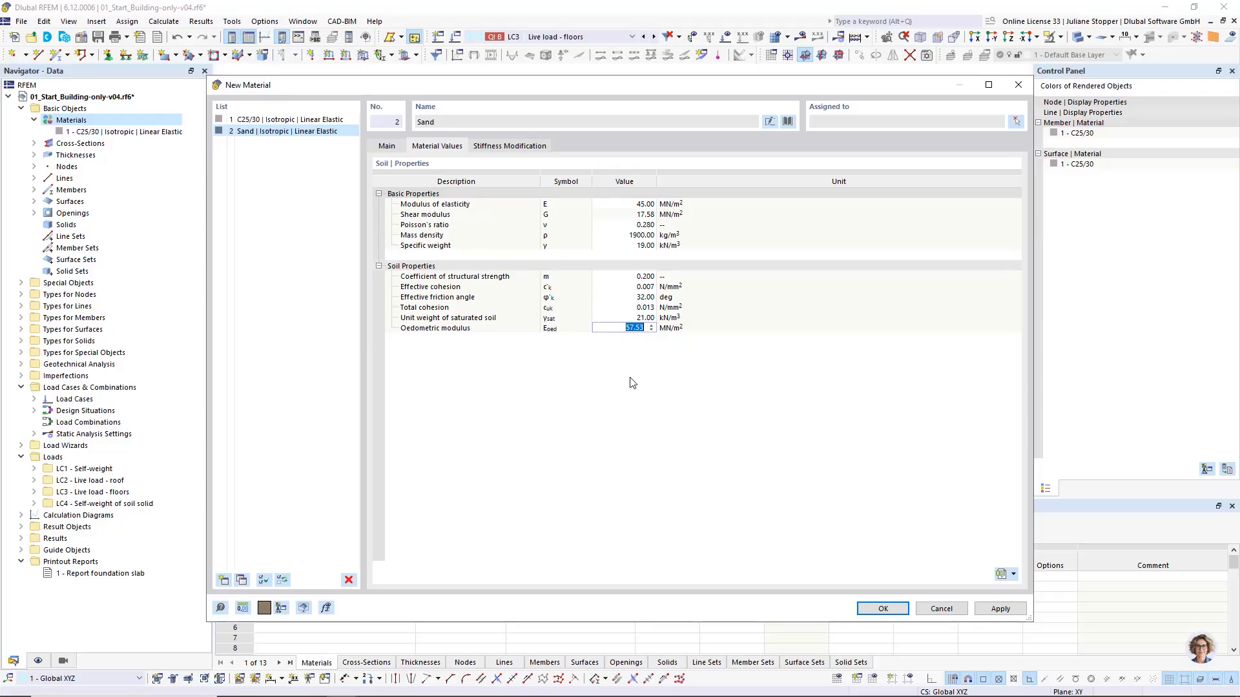
pyautogui.write('60')
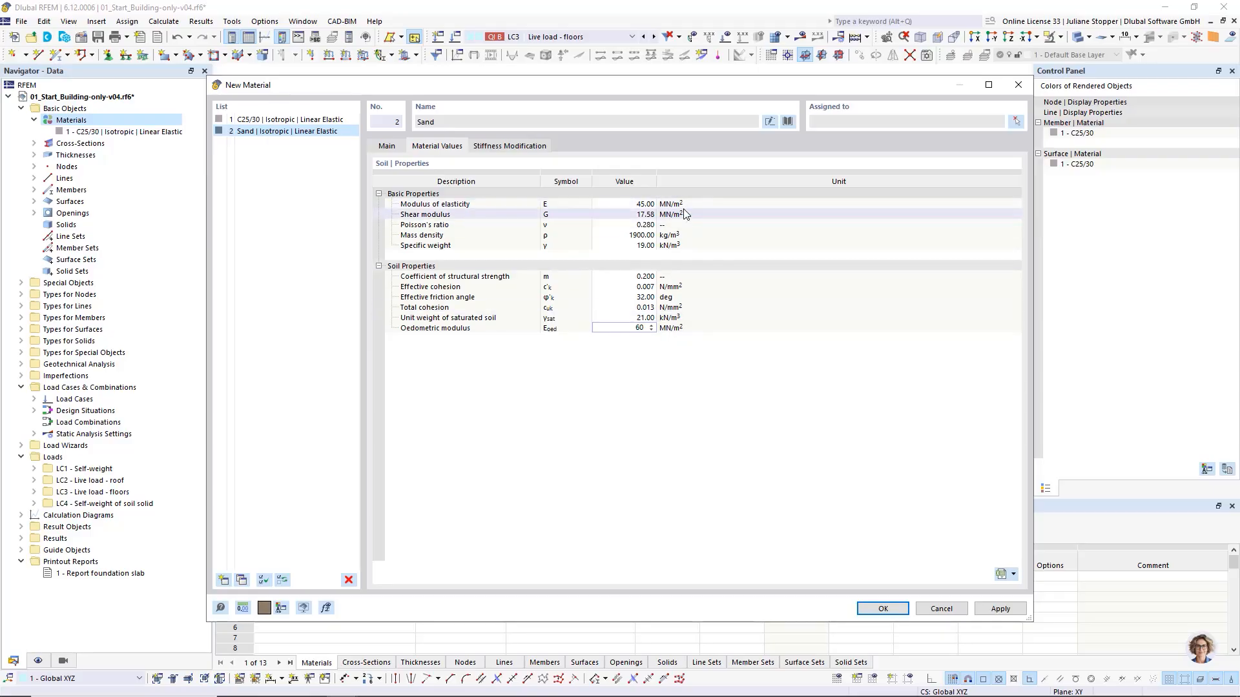
# Step: Set the sand's modulus of elasticity to 50 MN/m²
pyautogui.click(653, 205)
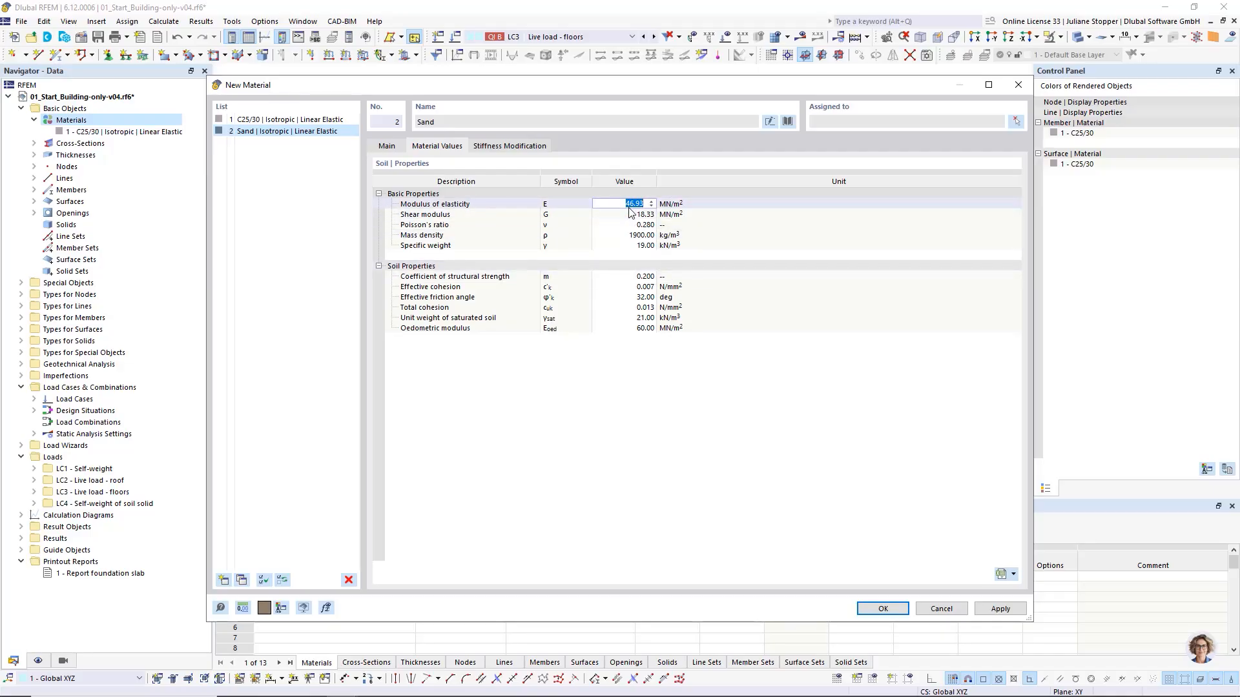
pyautogui.write('50')
pyautogui.click(639, 224)
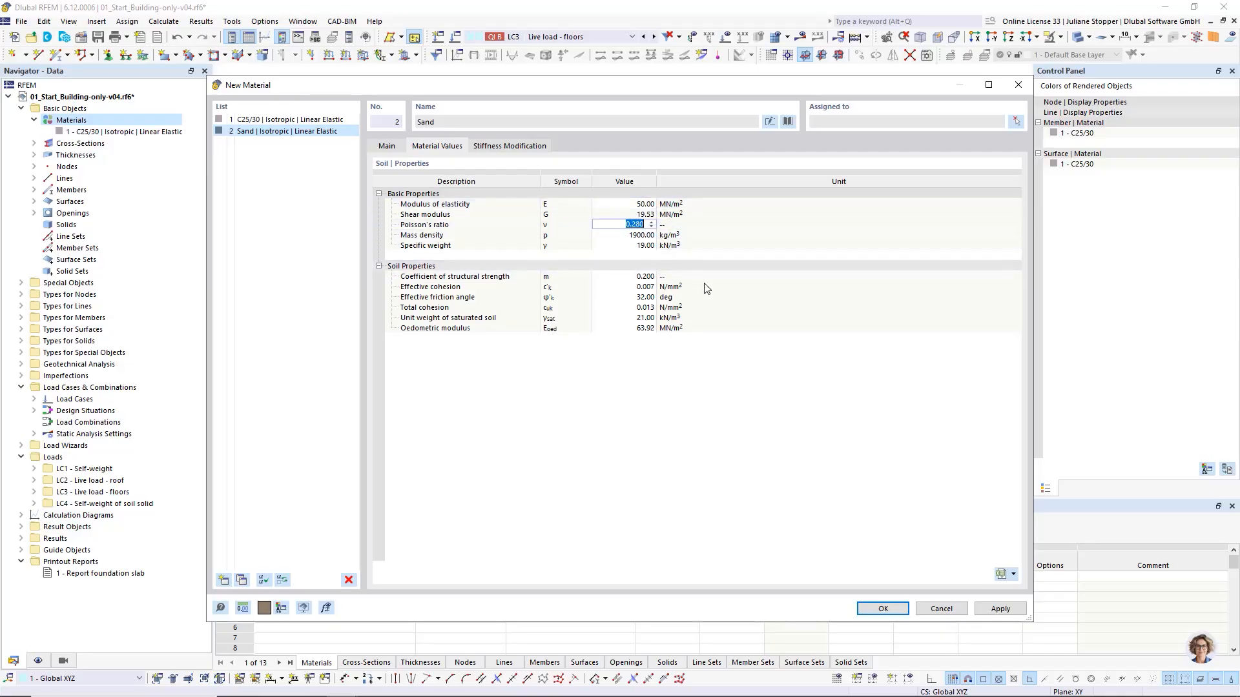
pyautogui.click(739, 423)
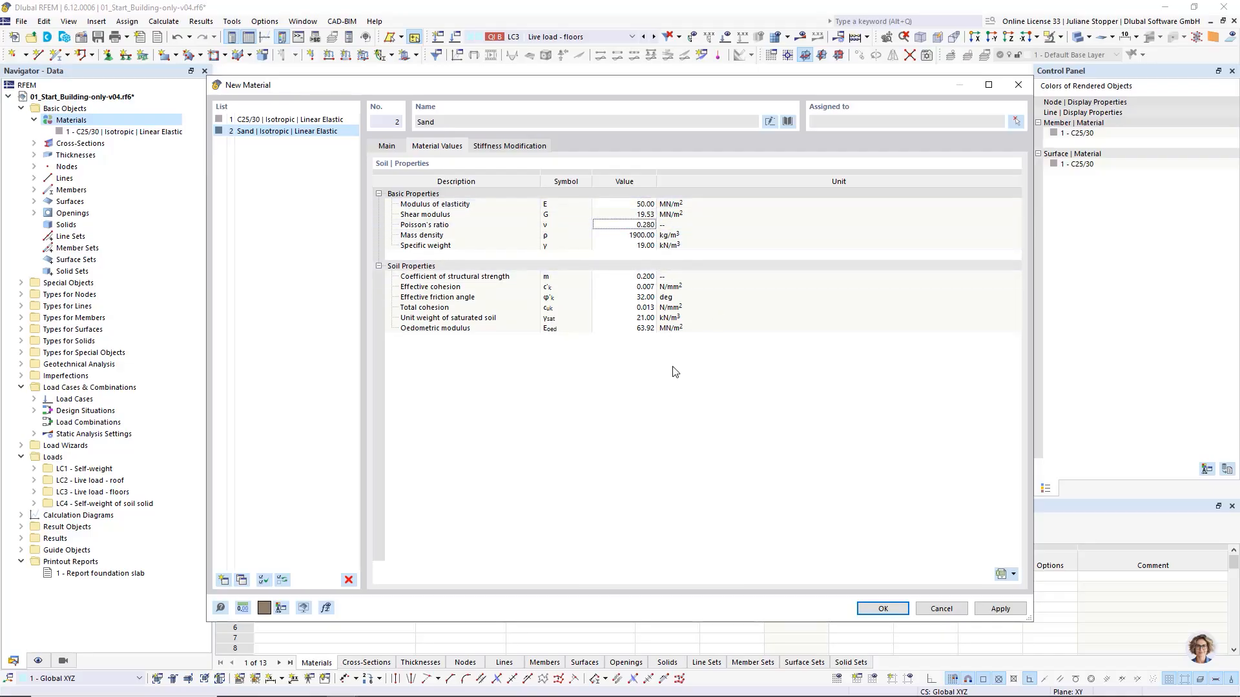
pyautogui.click(638, 226)
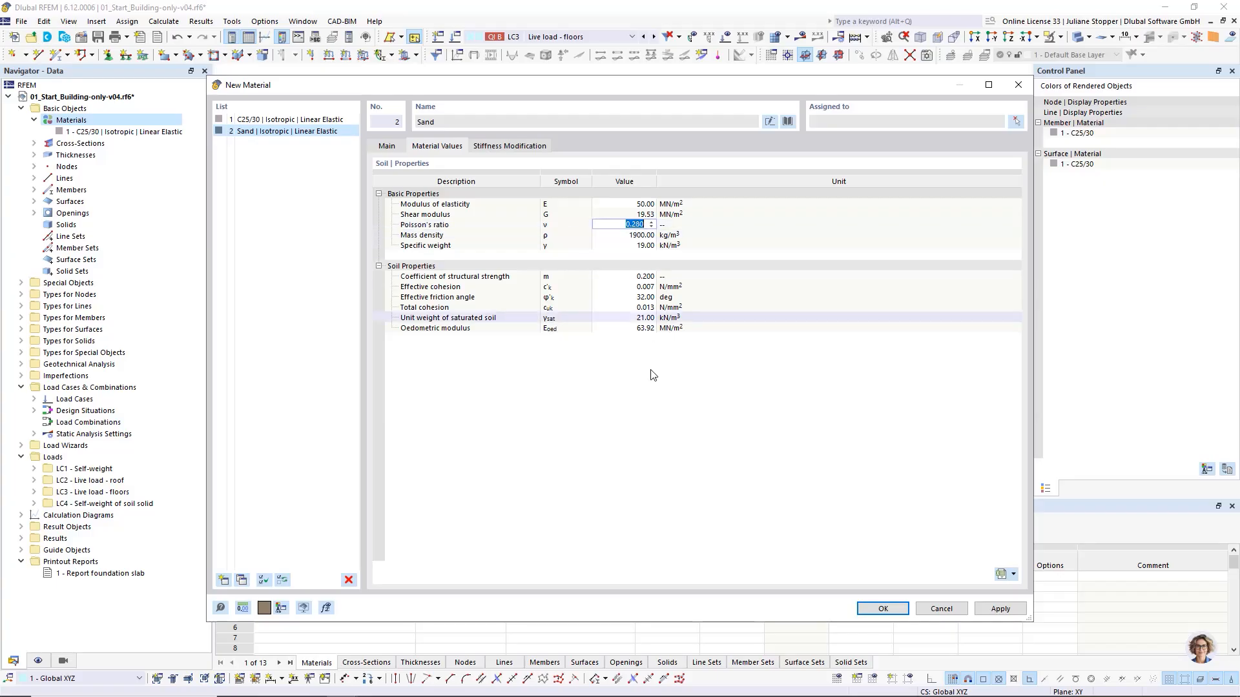
pyautogui.click(612, 399)
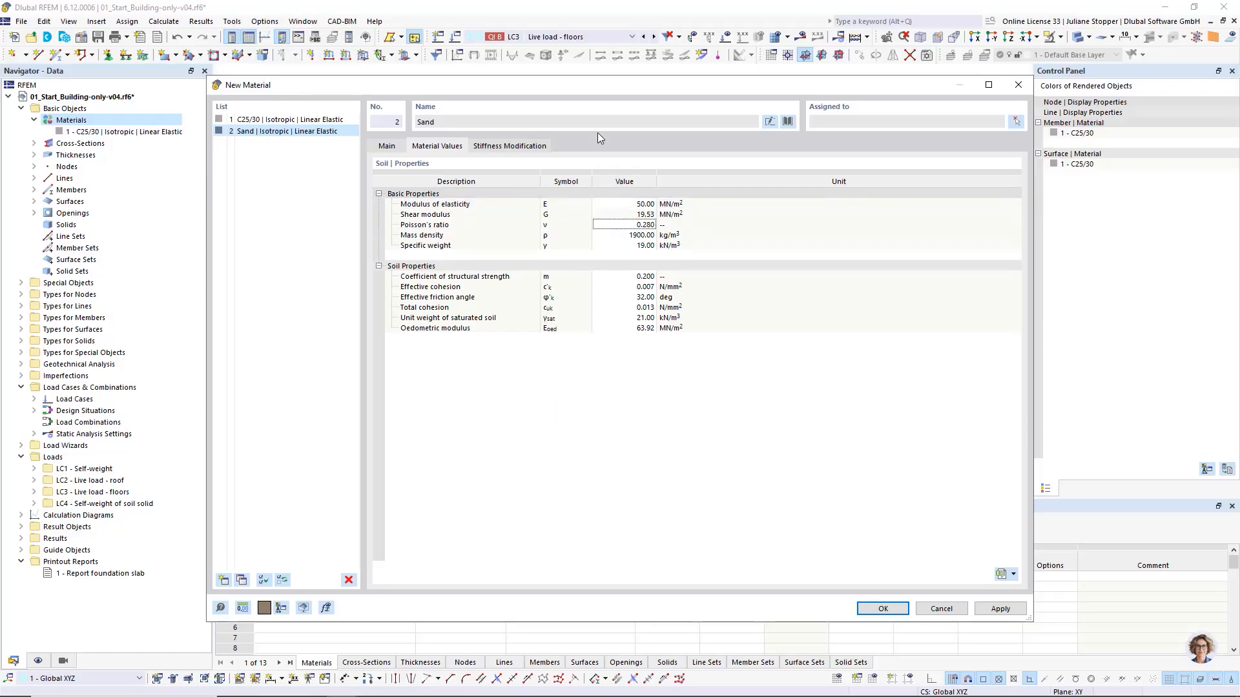
# Step: Replace the name of the new soil material with "Filling 1"
pyautogui.click(769, 122)
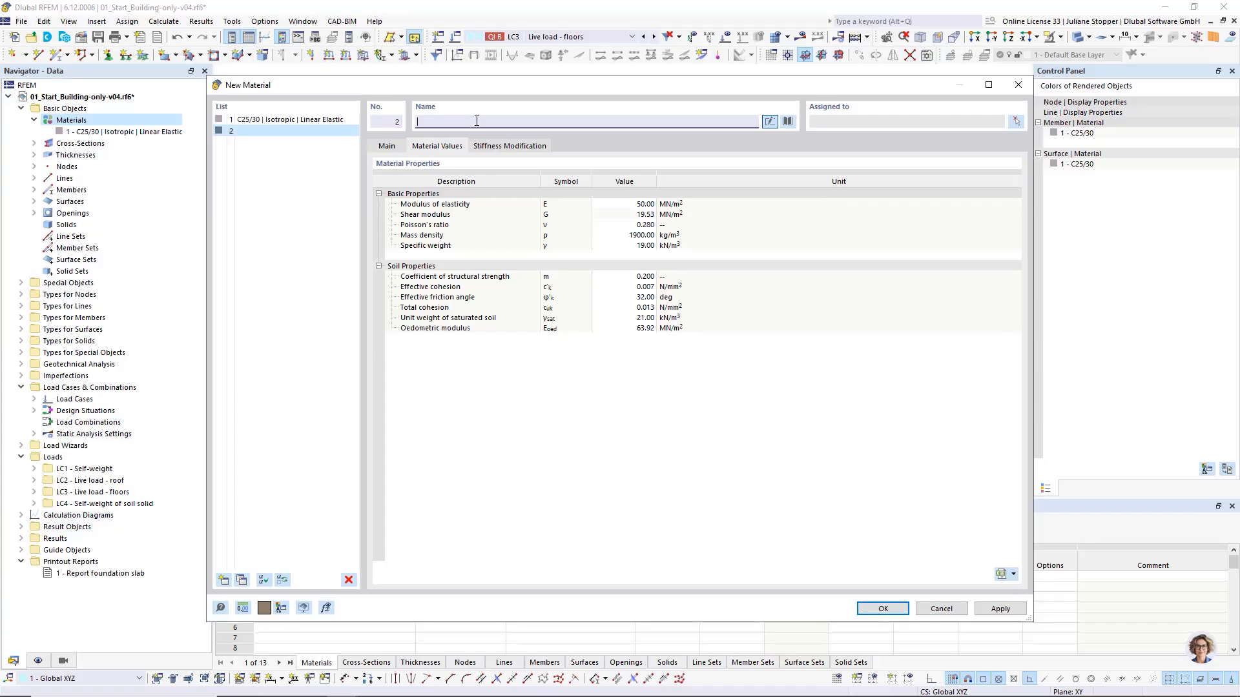
pyautogui.write('F')
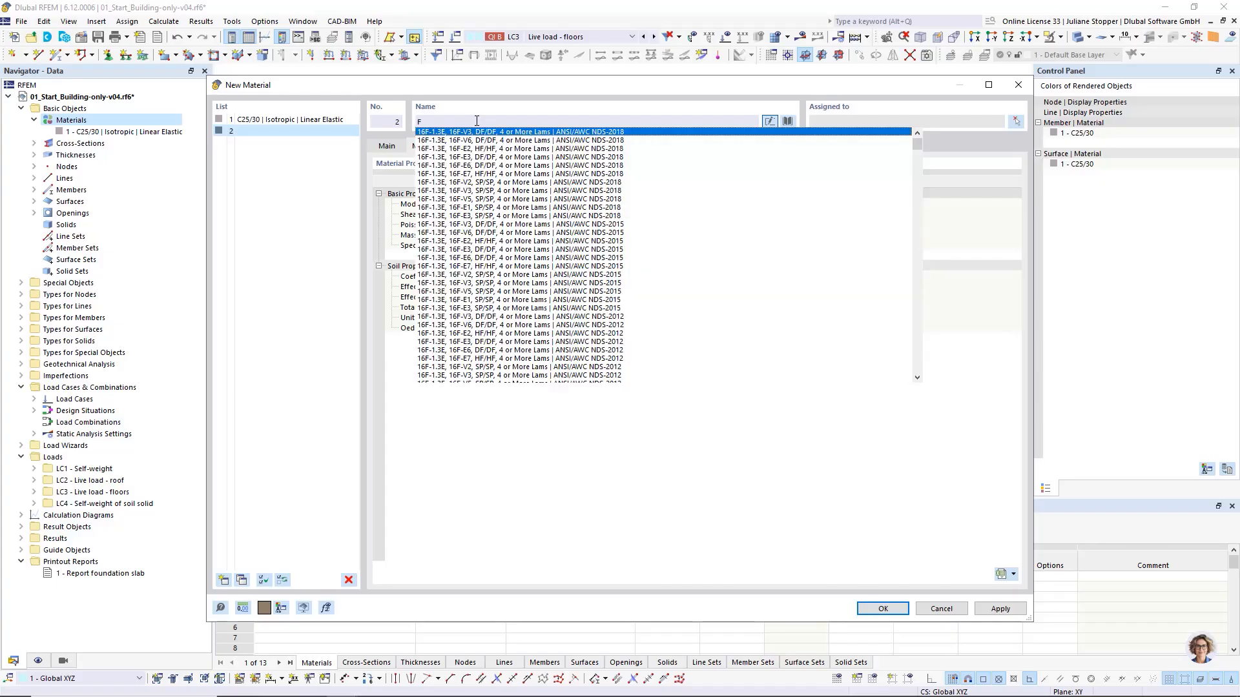
pyautogui.write('ill')
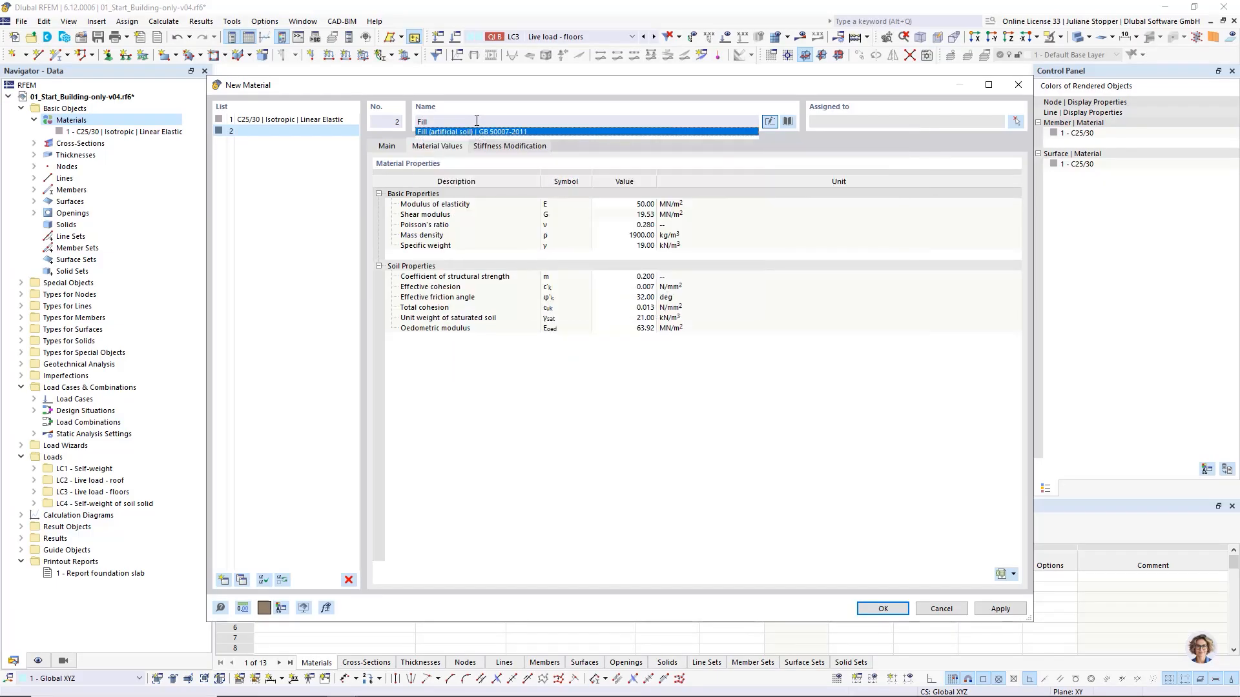
pyautogui.write('ing')
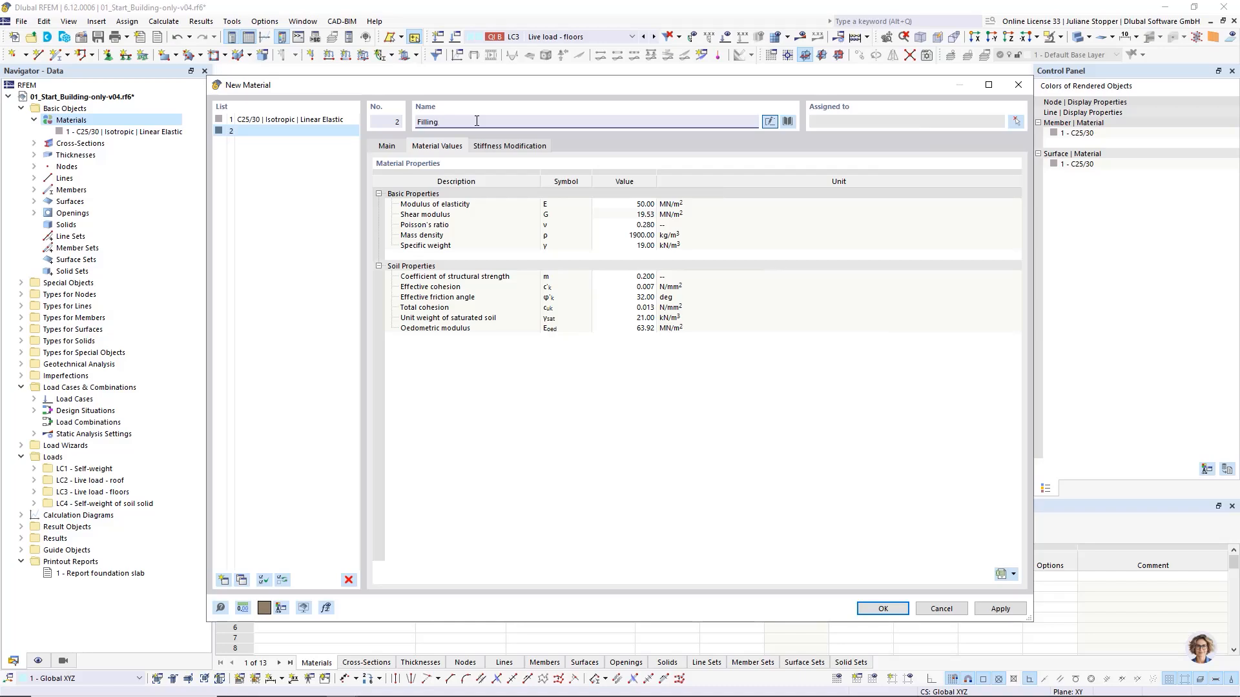
pyautogui.click(625, 204)
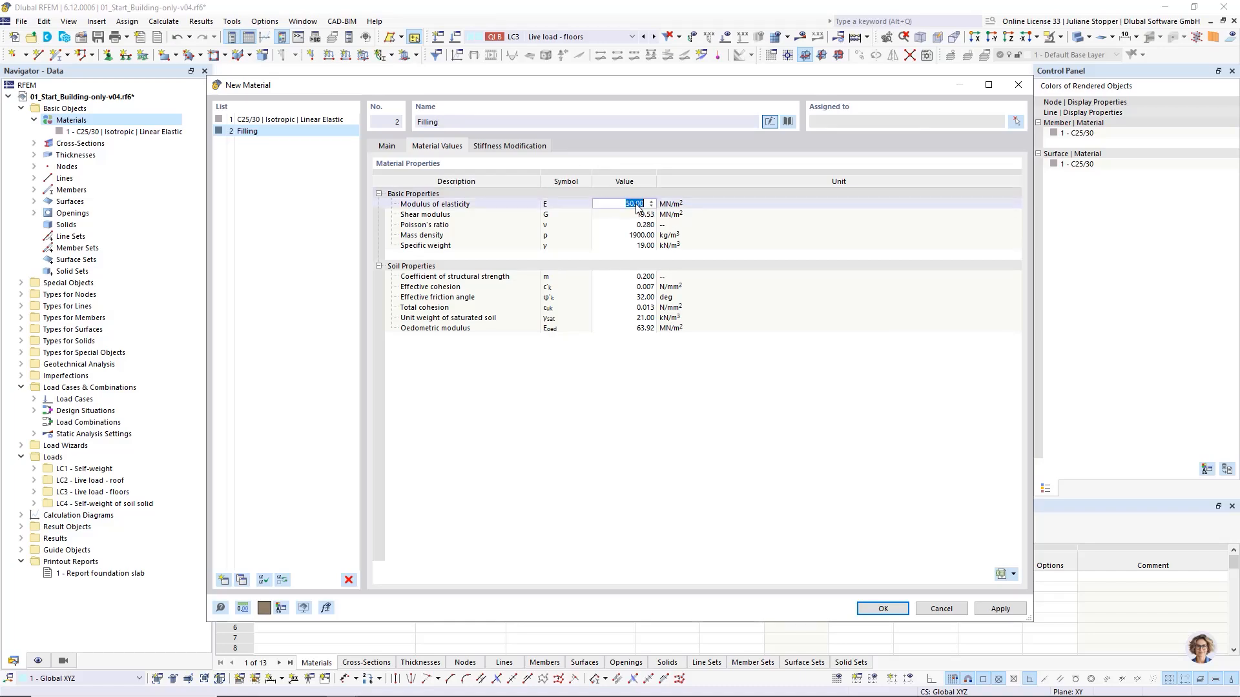
pyautogui.click(480, 121)
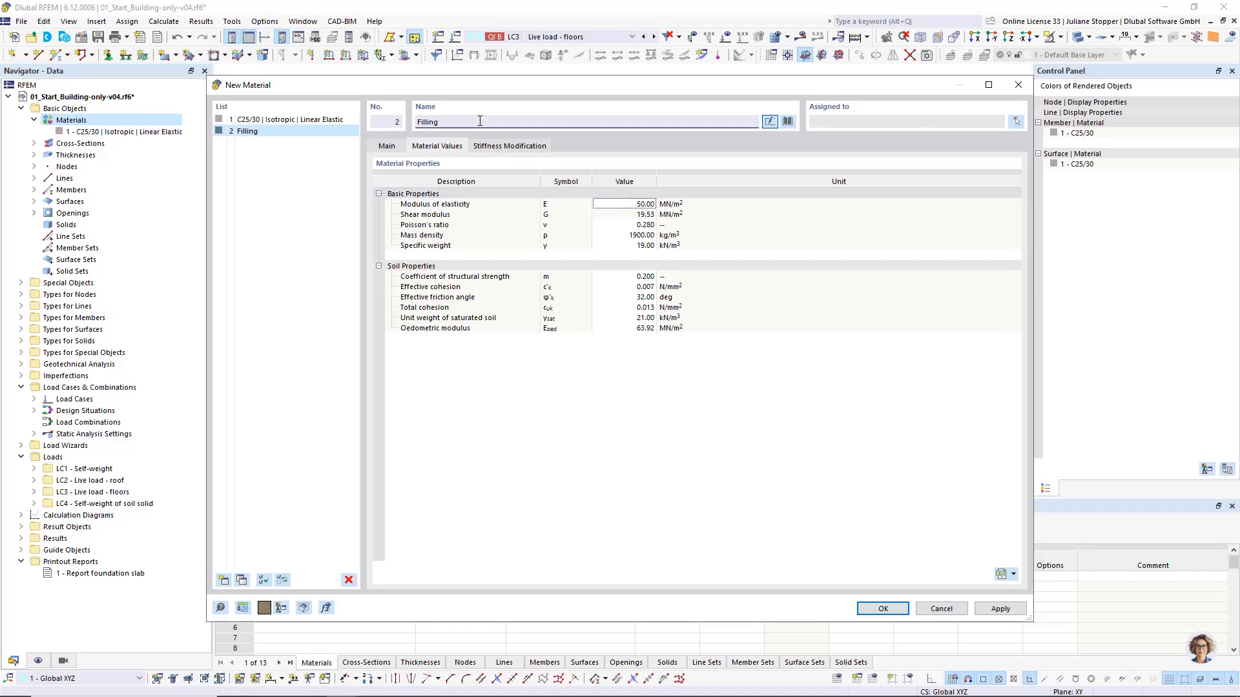
pyautogui.write('1')
pyautogui.click(630, 204)
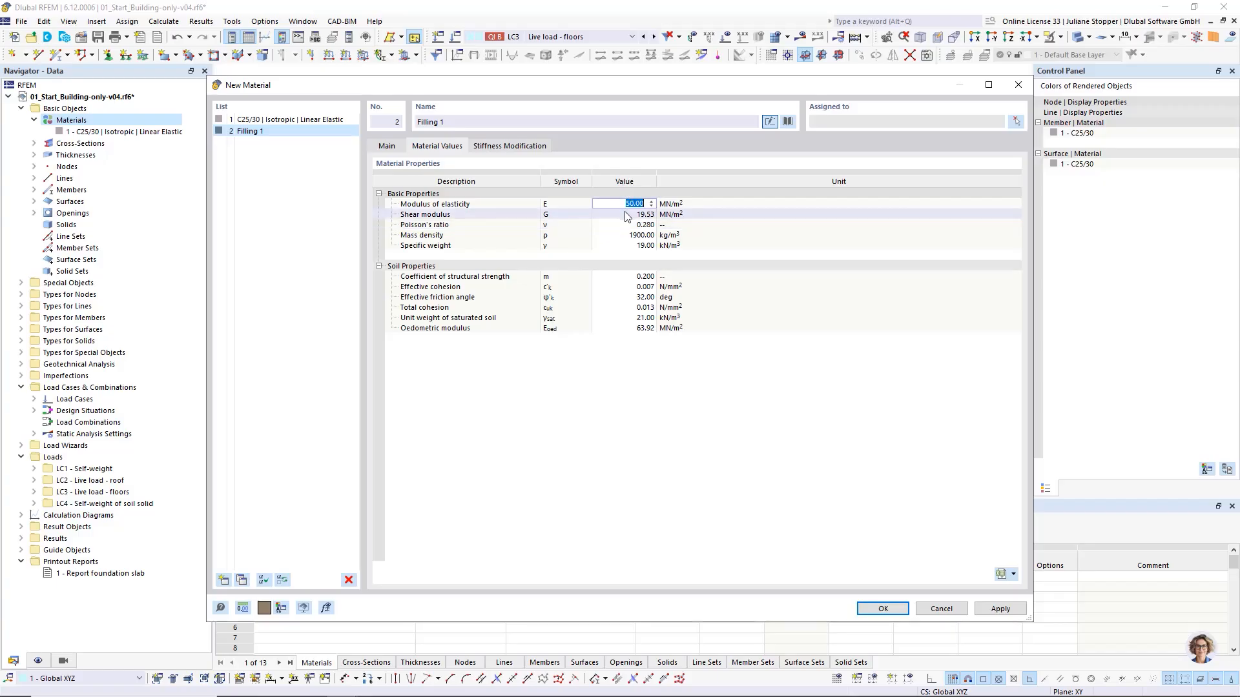
# Step: Set Filling 1's specific weight to 17 kN/m³ and its unit weight of saturated soil to 20.5 kN/m³, and apply the changes
pyautogui.click(628, 246)
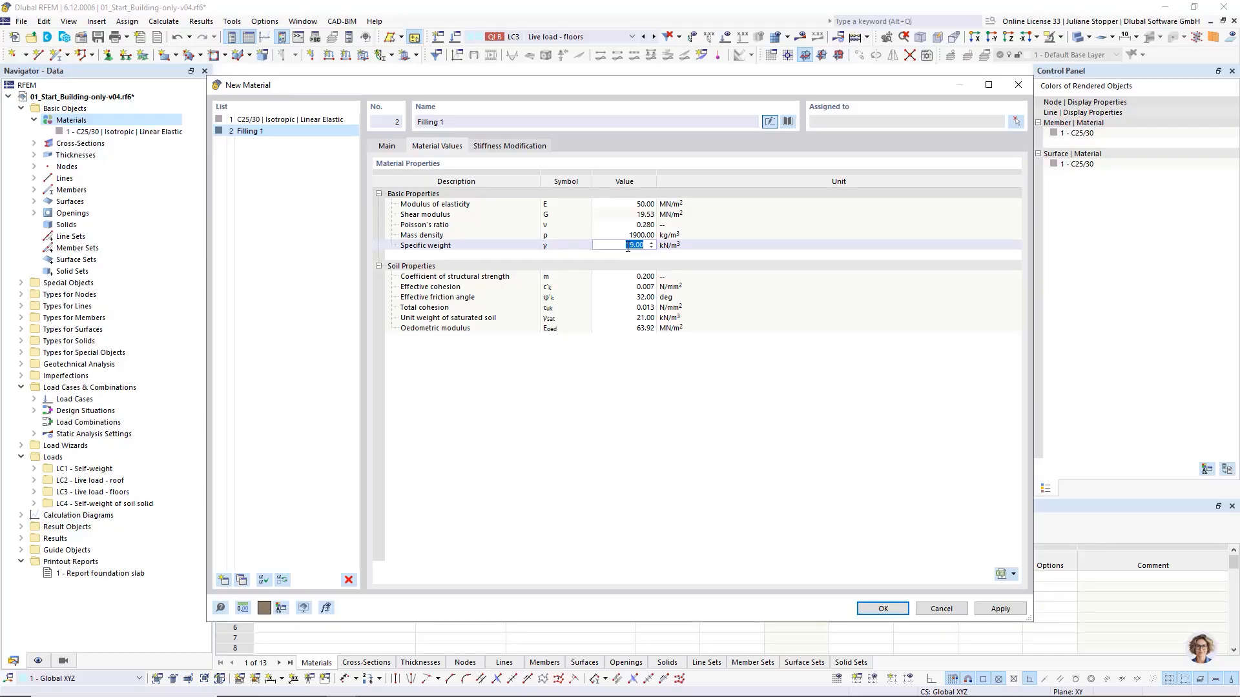
pyautogui.write('17')
pyautogui.press('Return')
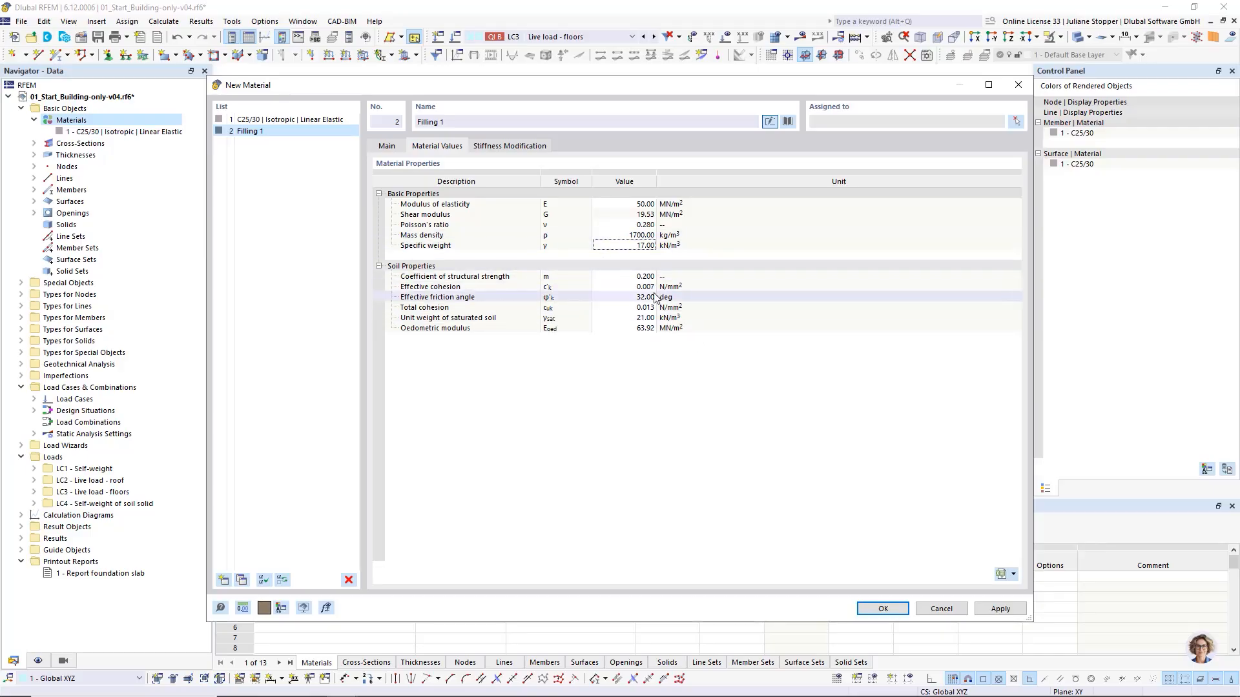
pyautogui.click(638, 318)
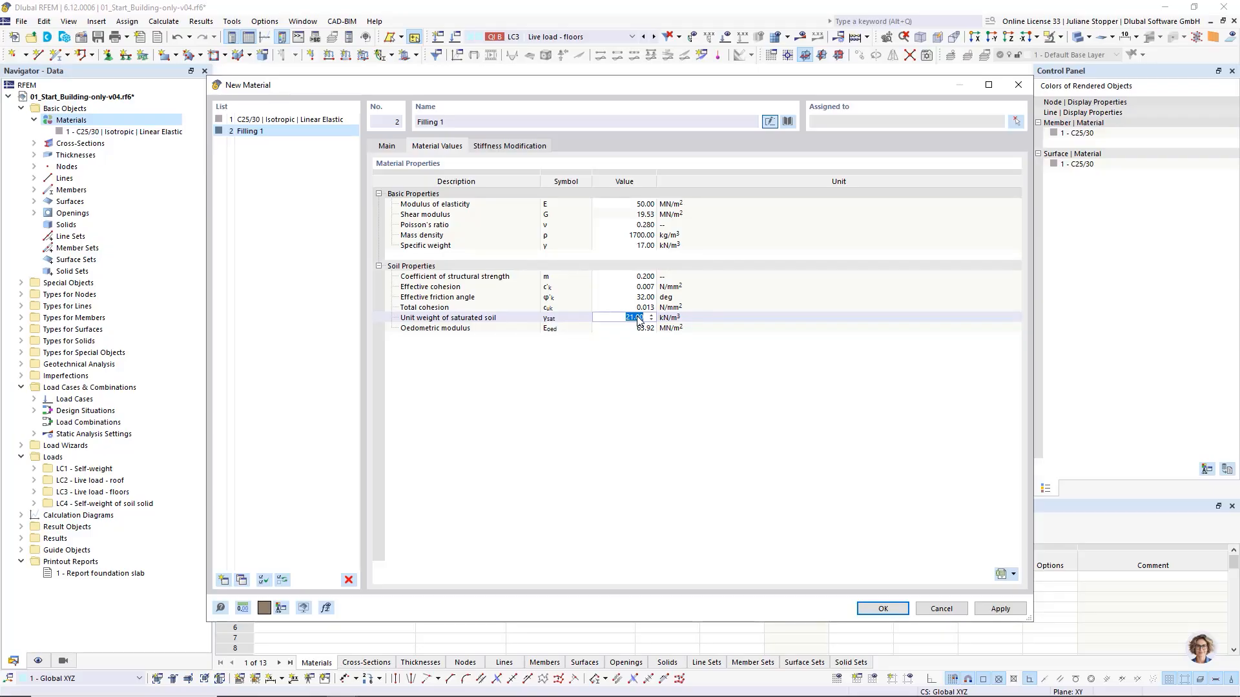
pyautogui.write('2')
pyautogui.write('0.5')
pyautogui.click(677, 477)
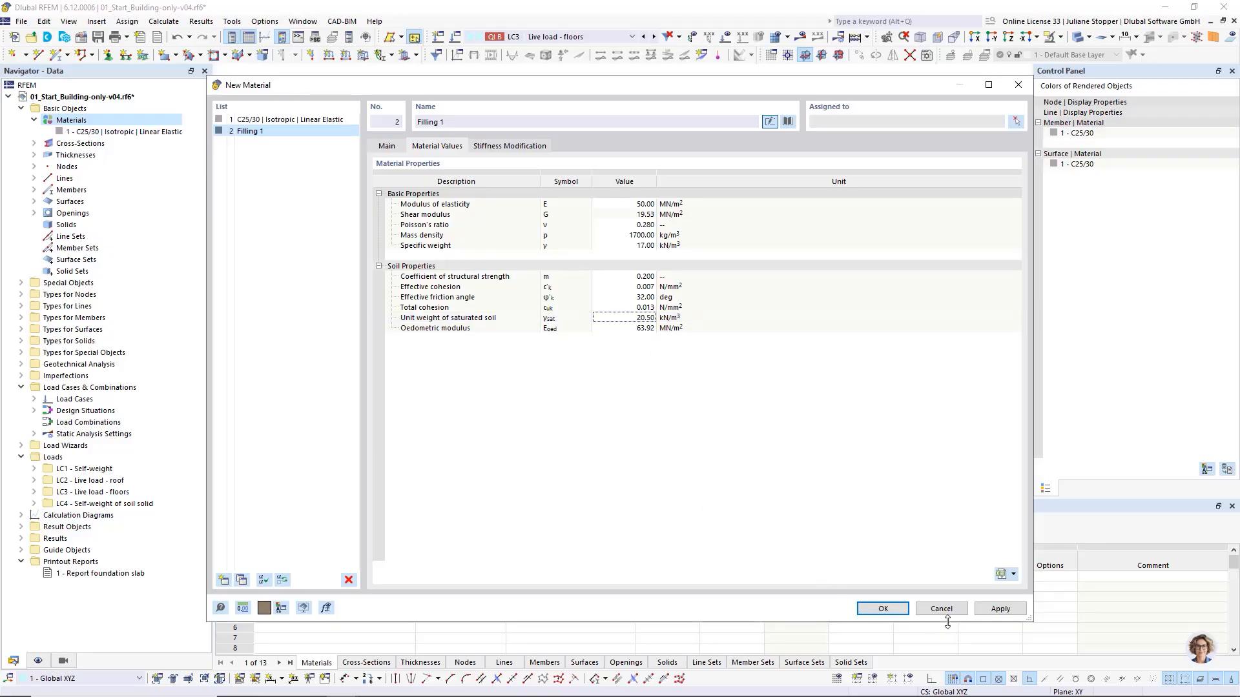
pyautogui.click(989, 611)
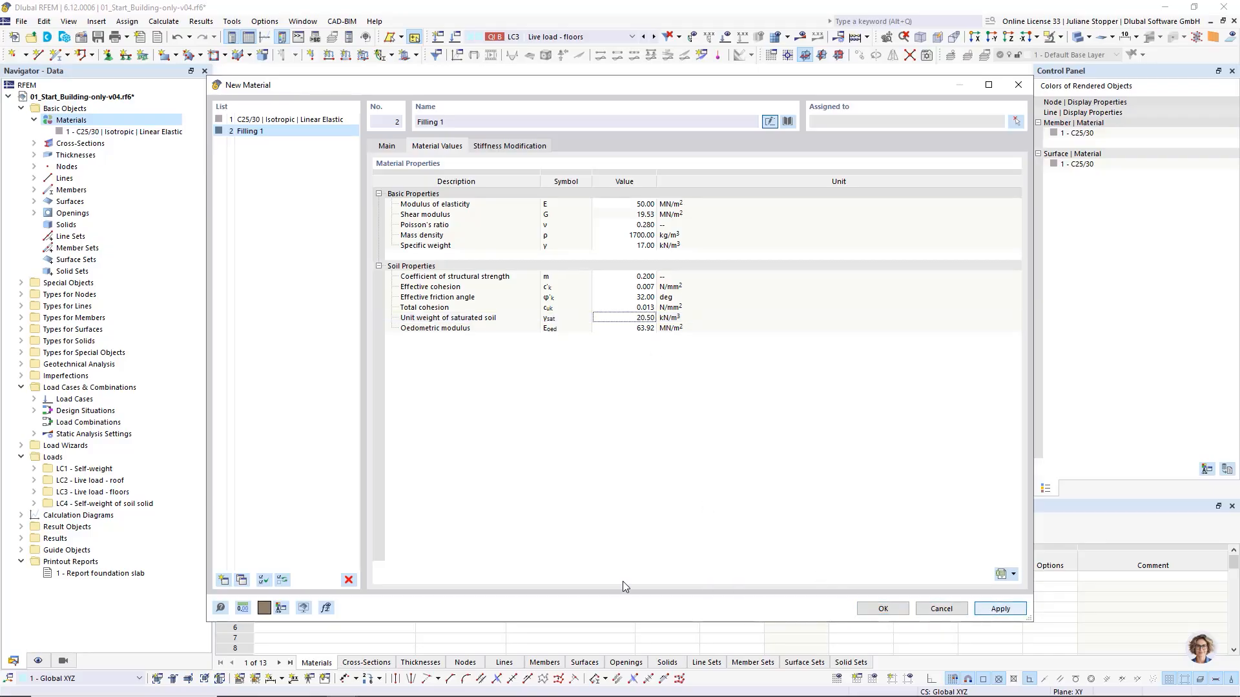
# Step: Copy the Filling 1 material and name the copy "Filling 2"
pyautogui.click(242, 580)
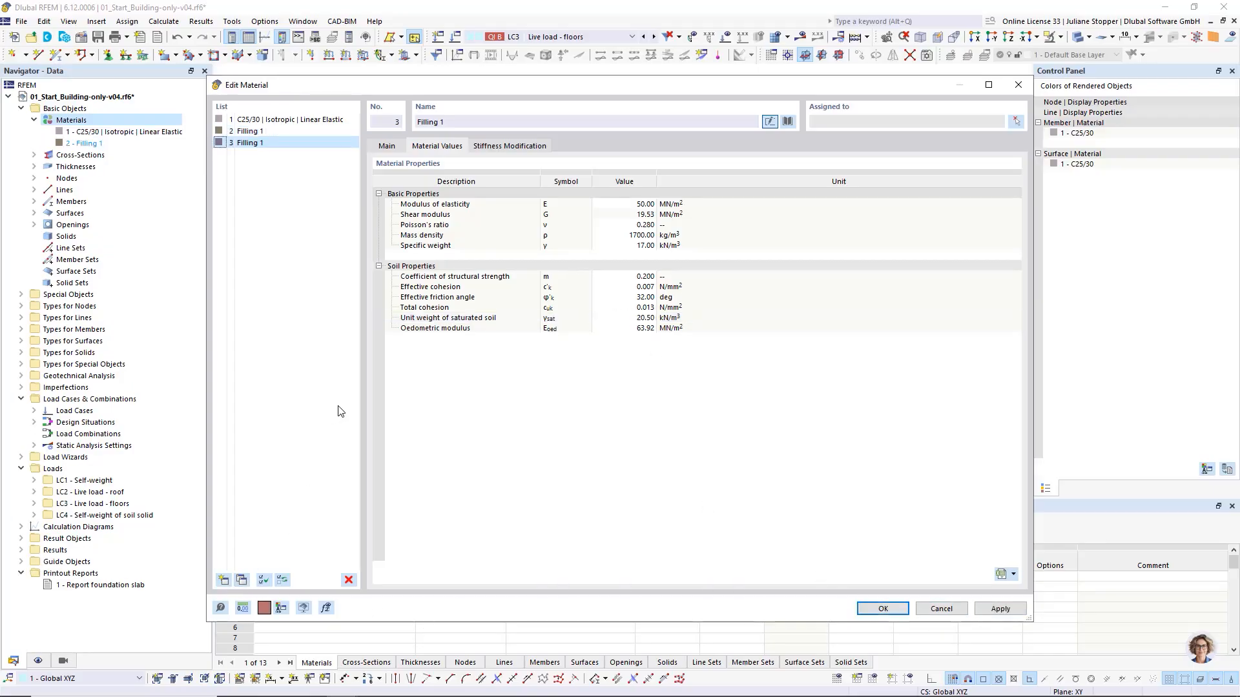
pyautogui.doubleClick(443, 122)
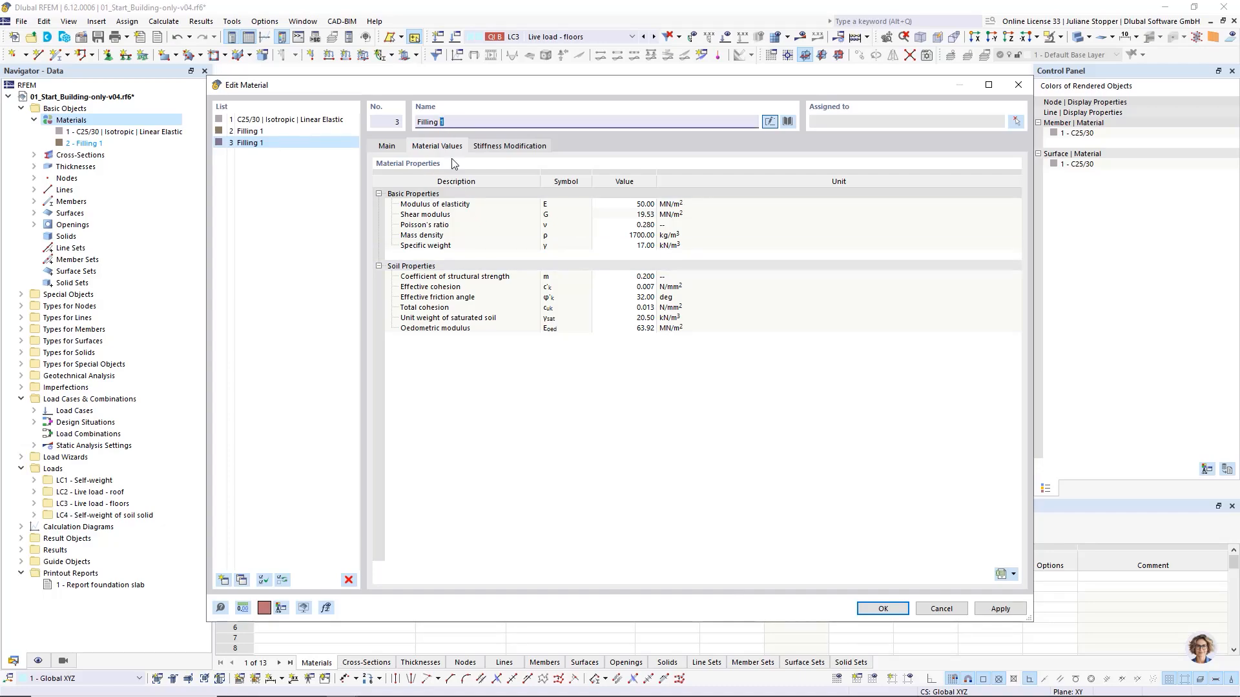
pyautogui.write('2')
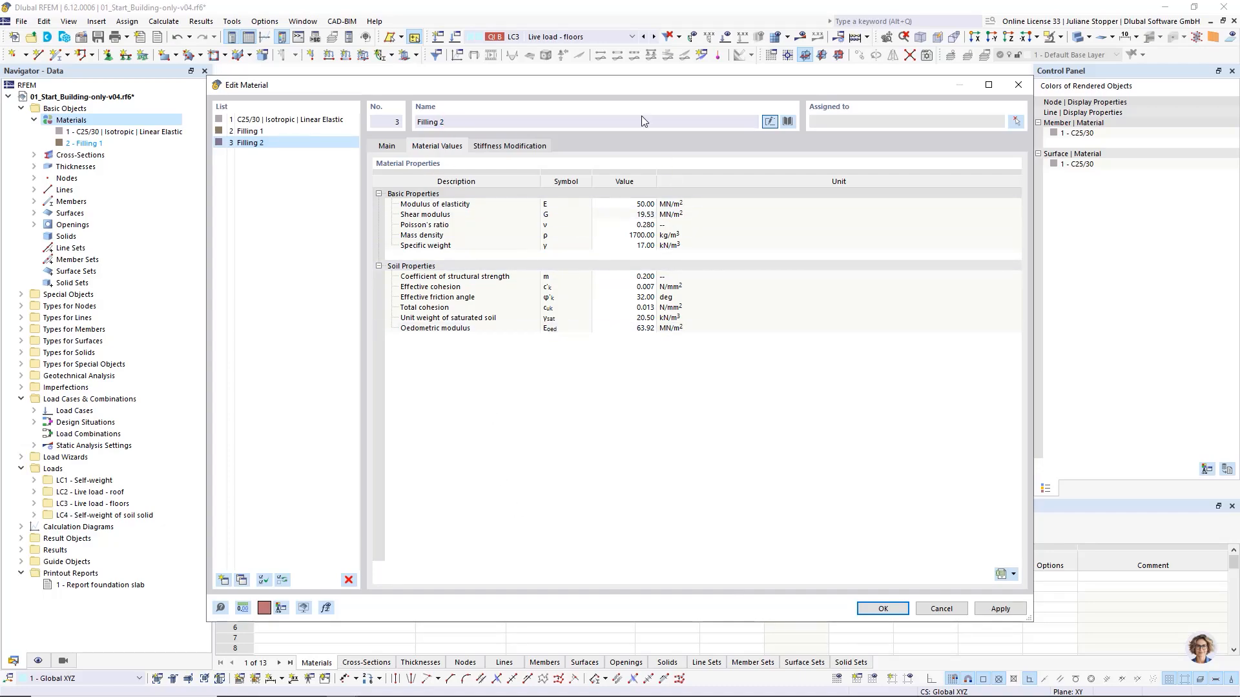
# Step: Set Filling 2's modulus of elasticity to 85 MN/m²
pyautogui.doubleClick(640, 204)
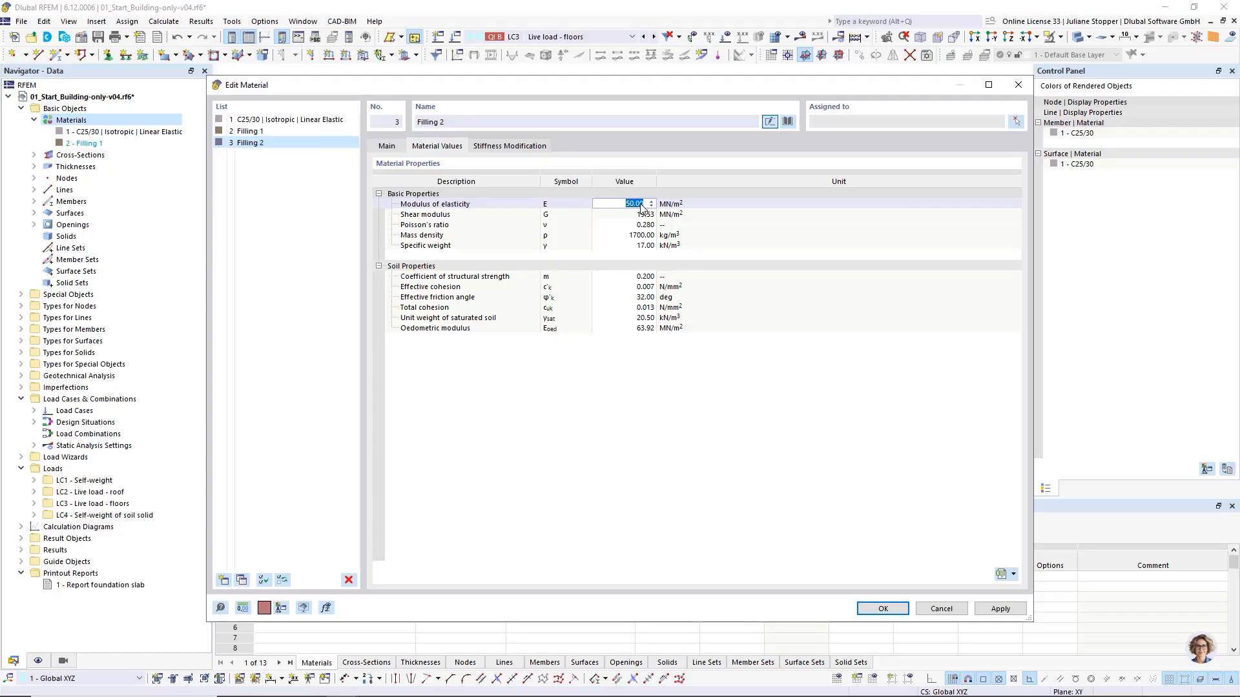
pyautogui.write('85')
pyautogui.press('Return')
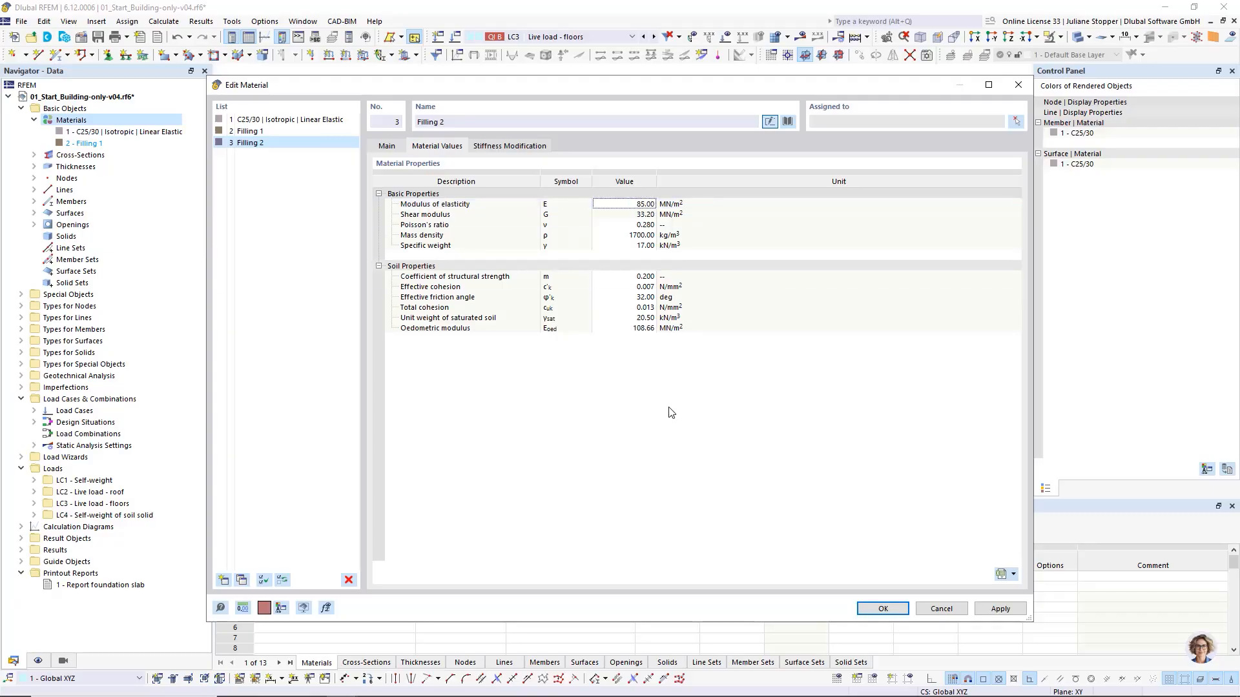
# Step: Set Filling 2's specific weight to 18.5 kN/m³ and its unit weight of saturated soil to 20 kN/m³
pyautogui.doubleClick(636, 247)
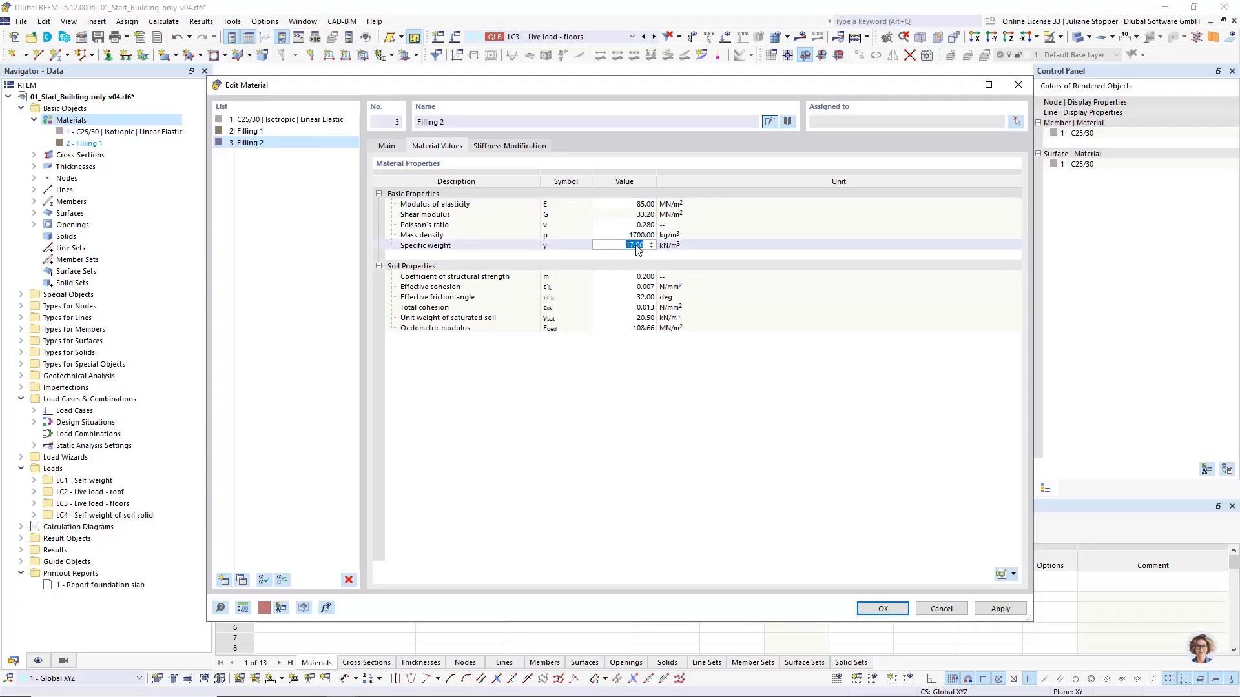
pyautogui.write('18.5')
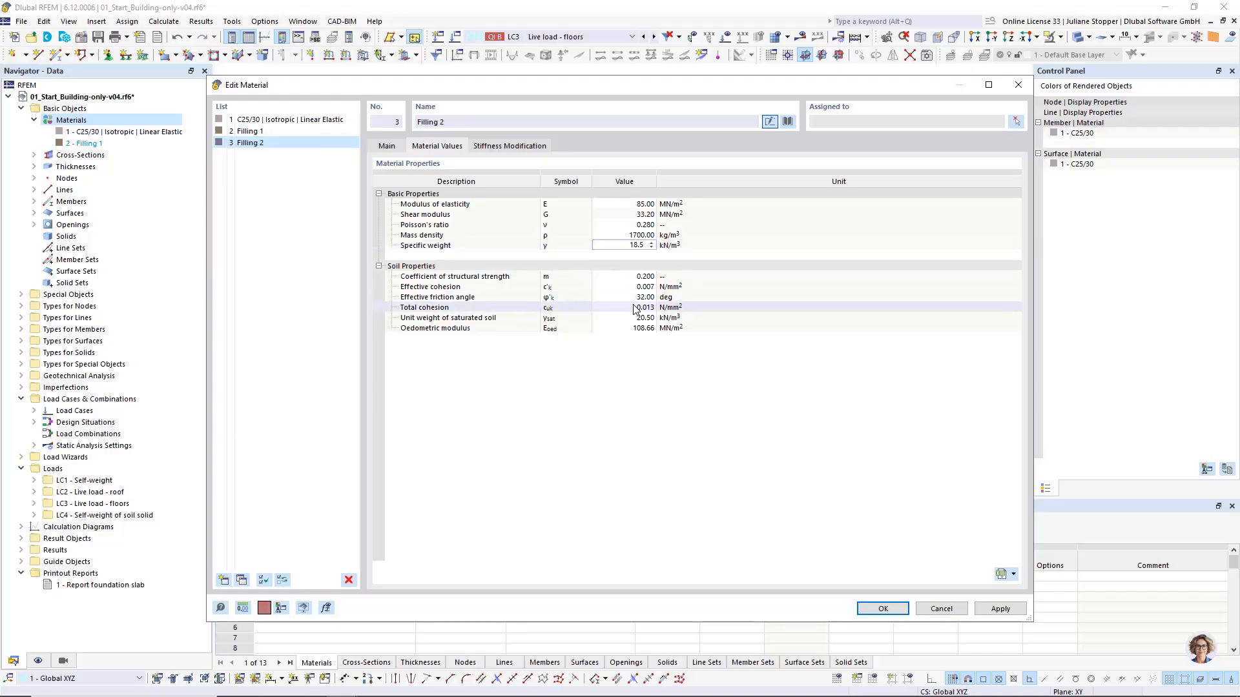
pyautogui.doubleClick(638, 318)
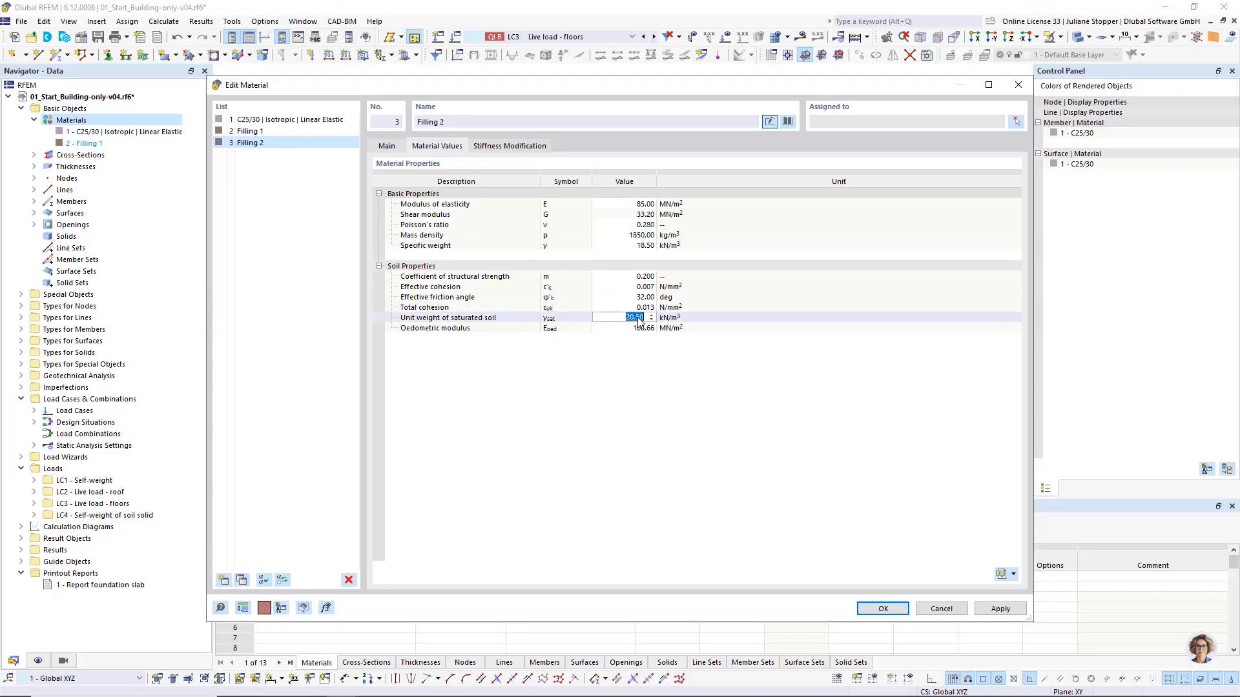
pyautogui.write('20')
pyautogui.press('Return')
# Step: Copy the Filling 2 material and name the copy "Clay", without adopting a library material
pyautogui.click(241, 580)
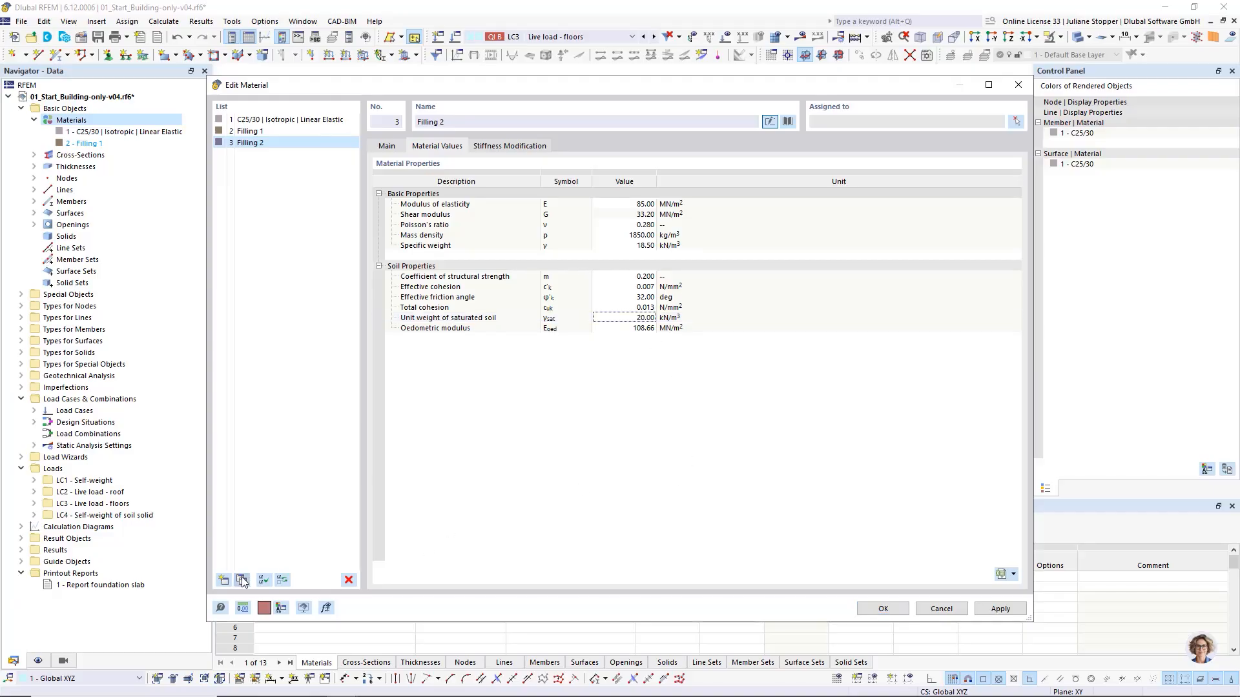
pyautogui.moveTo(447, 124); pyautogui.dragTo(398, 124)
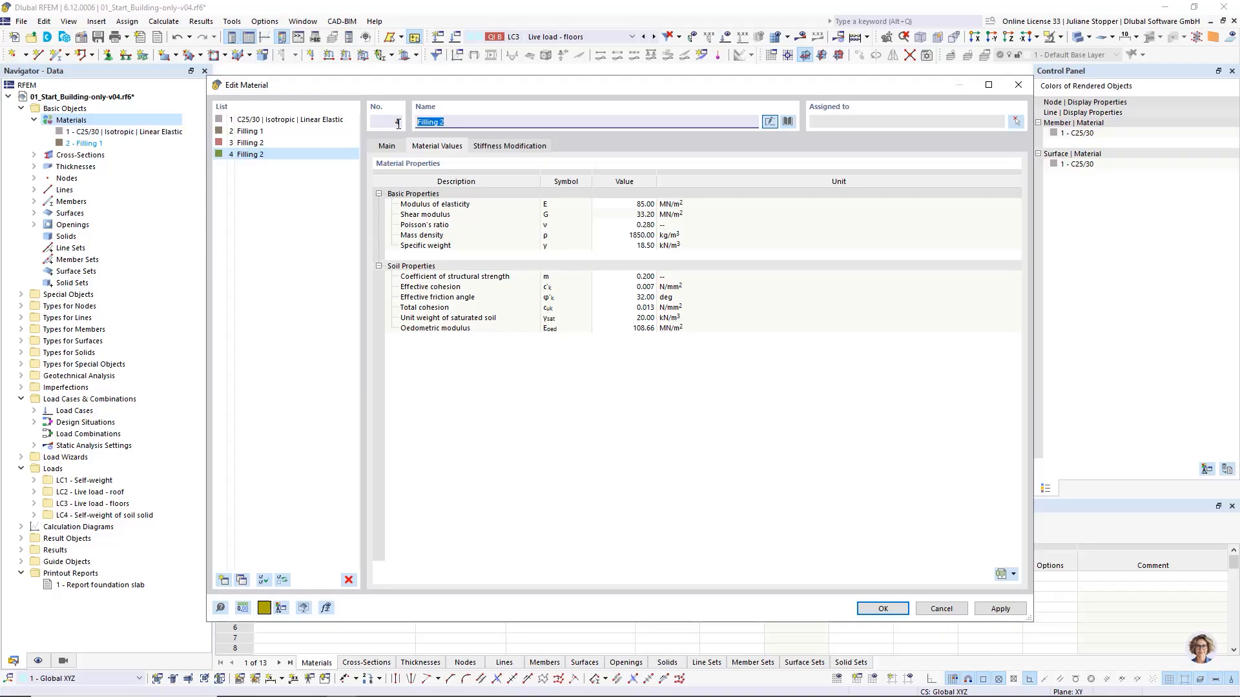
pyautogui.write('Clay')
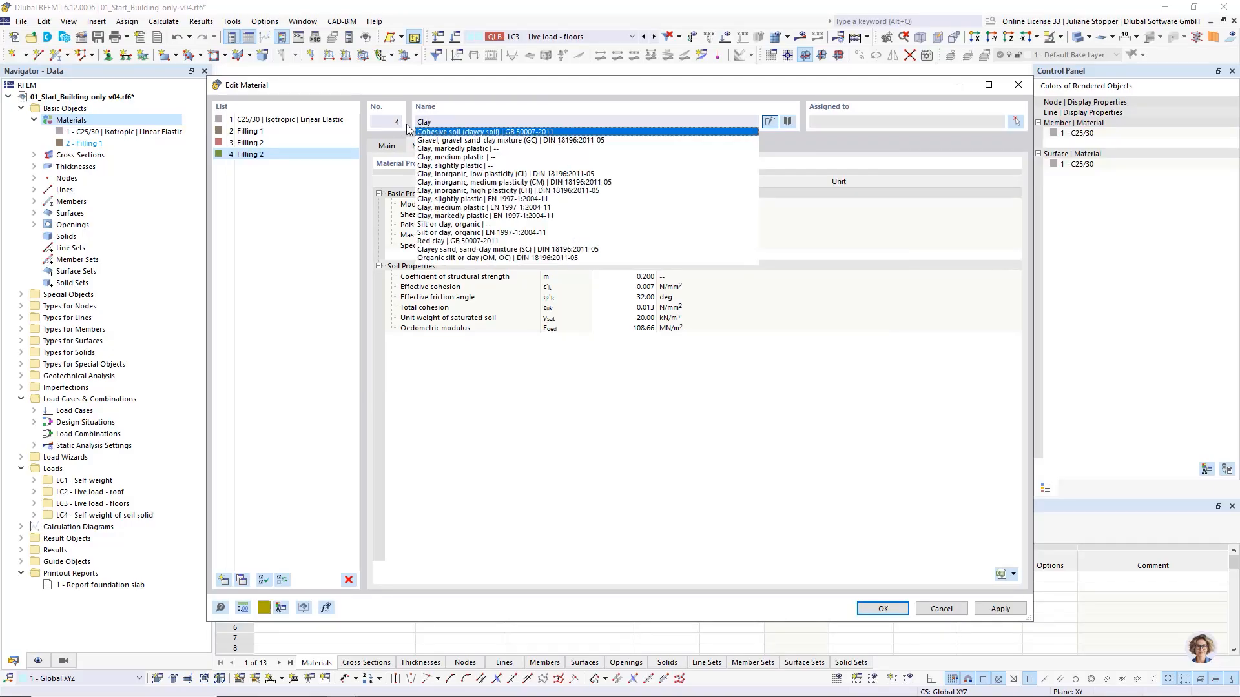
pyautogui.click(509, 123)
pyautogui.click(811, 415)
# Step: Set Clay's modulus of elasticity to 17.5 MN/m² and its unit weight of saturated soil to 21 kN/m³
pyautogui.click(638, 204)
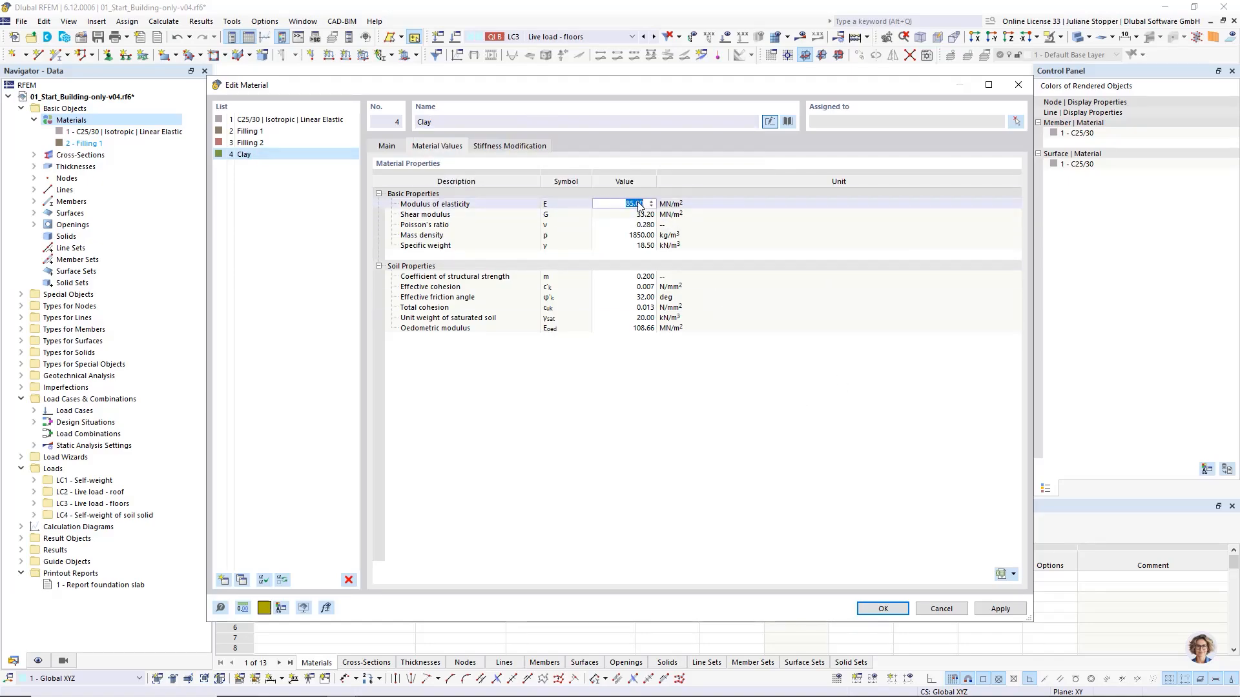
pyautogui.write('17.5')
pyautogui.press('Return')
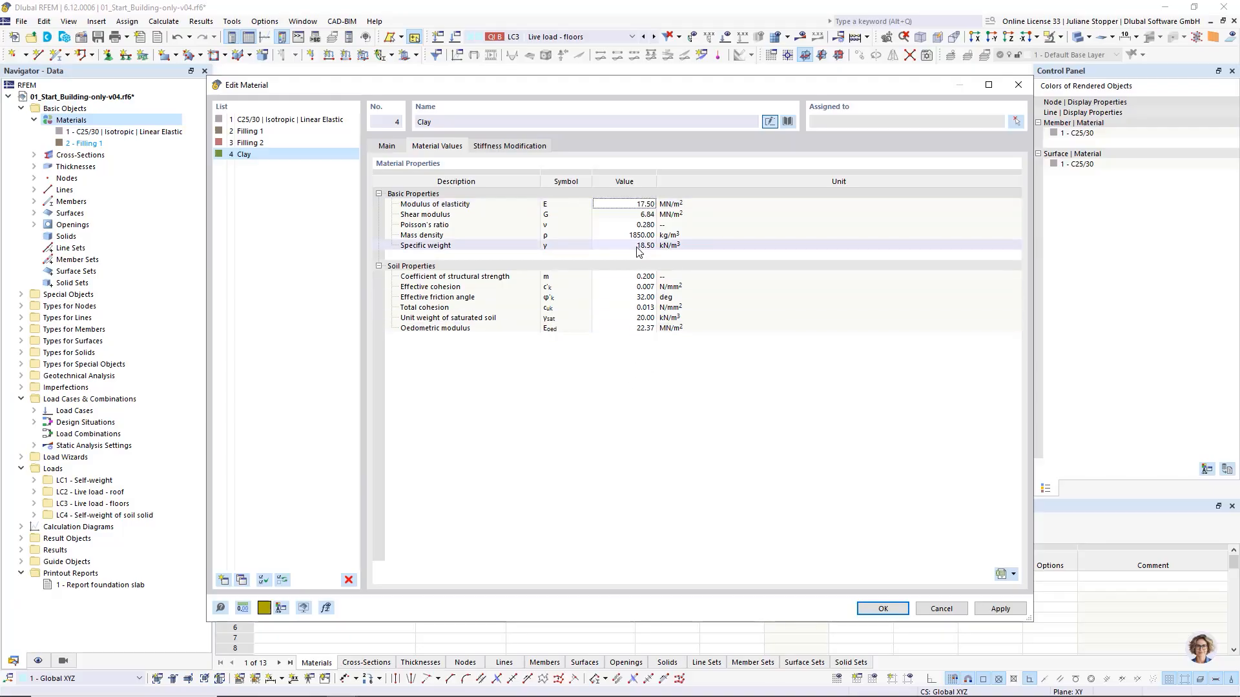
pyautogui.click(638, 246)
pyautogui.write('1')
pyautogui.click(637, 318)
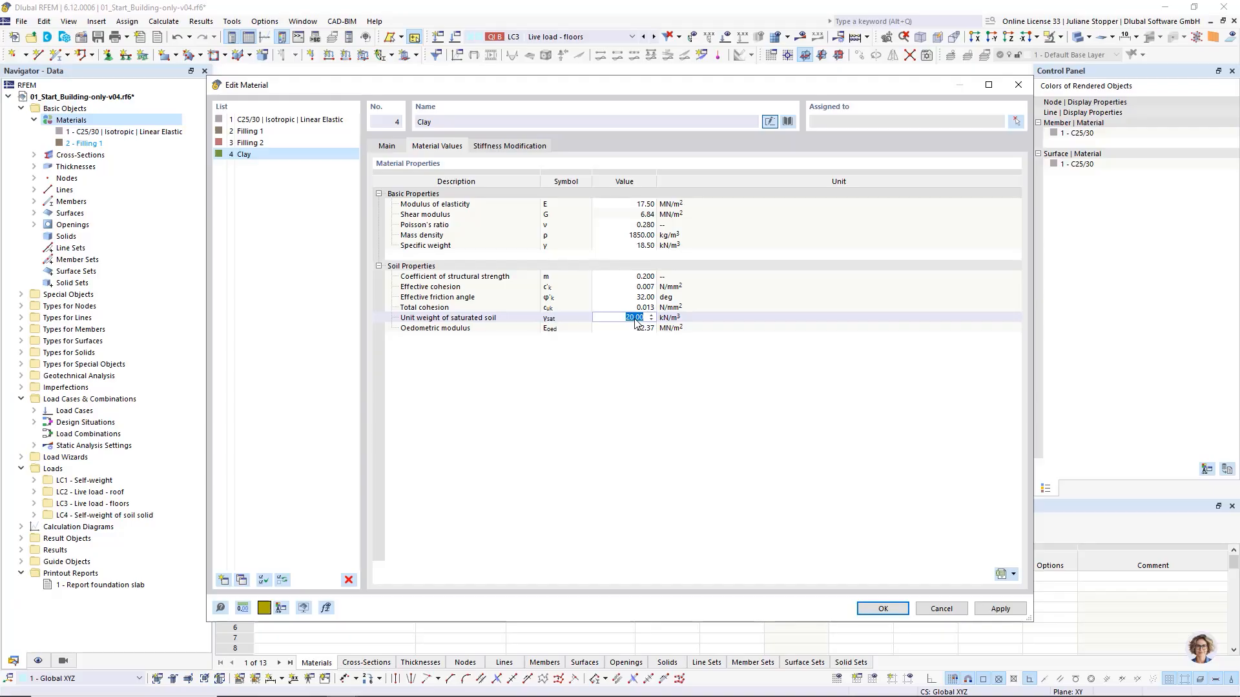
pyautogui.write('21')
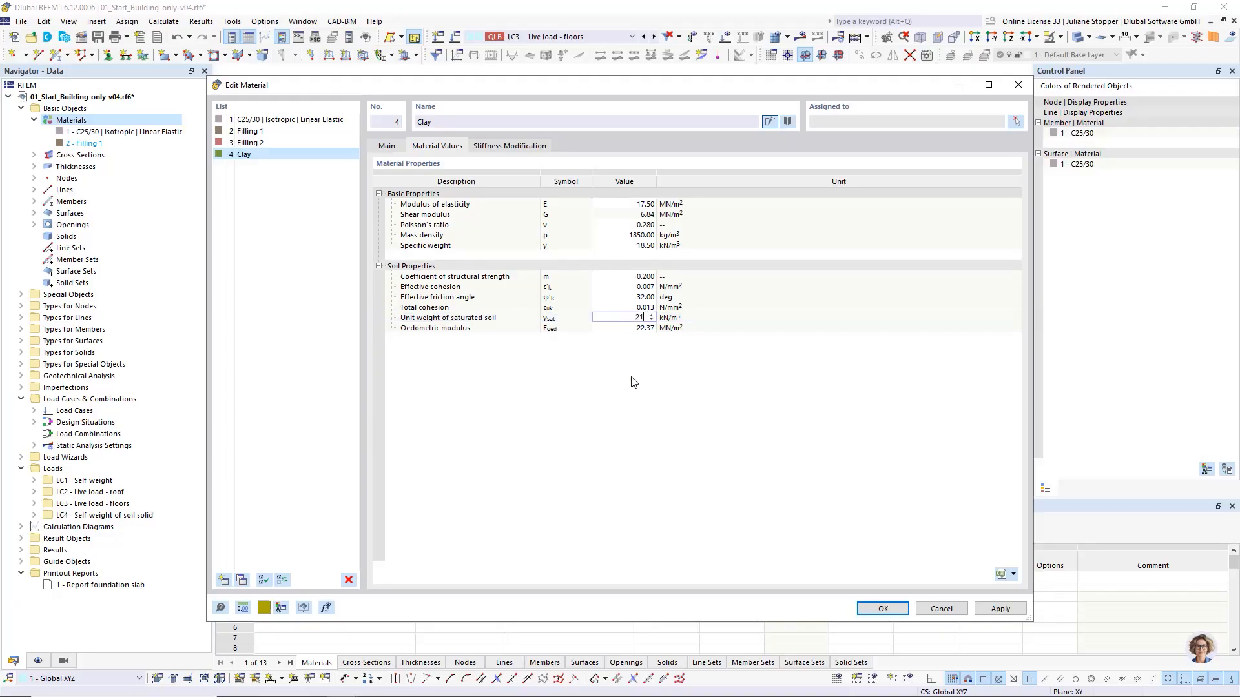
pyautogui.press('Return')
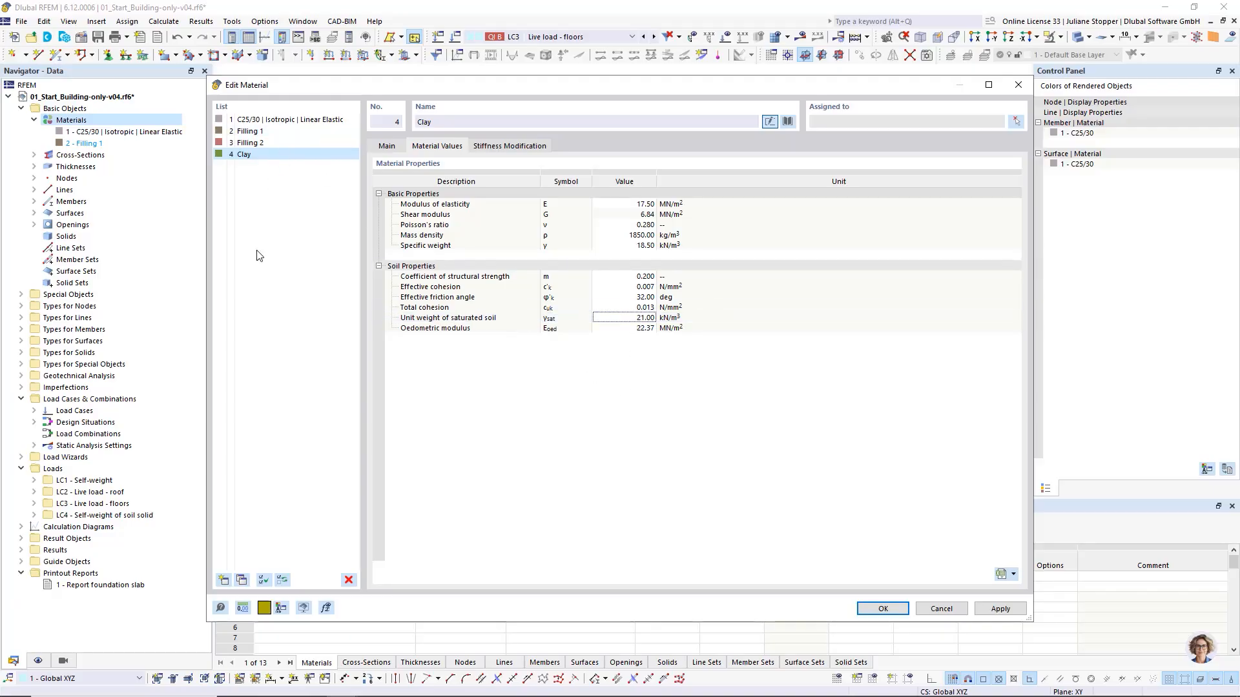
# Step: Copy the Clay material and name the copy "Sand 1", without adopting a library material
pyautogui.click(241, 580)
pyautogui.doubleClick(424, 122)
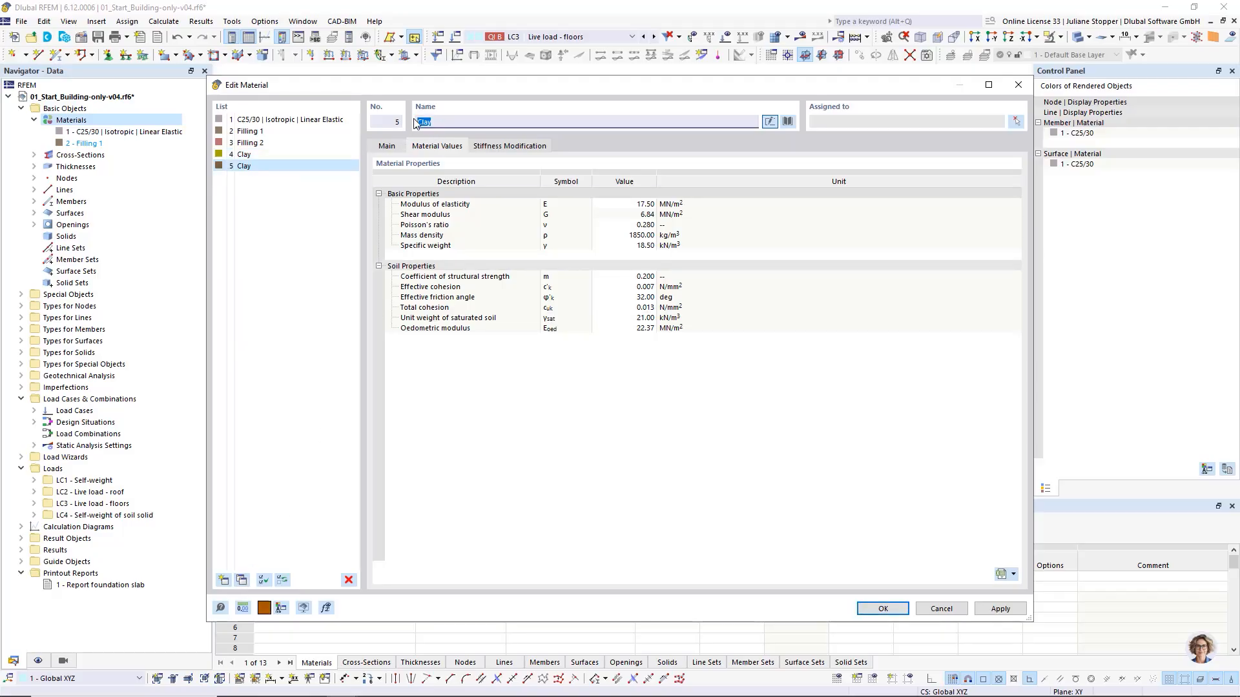
pyautogui.write('Sand 1')
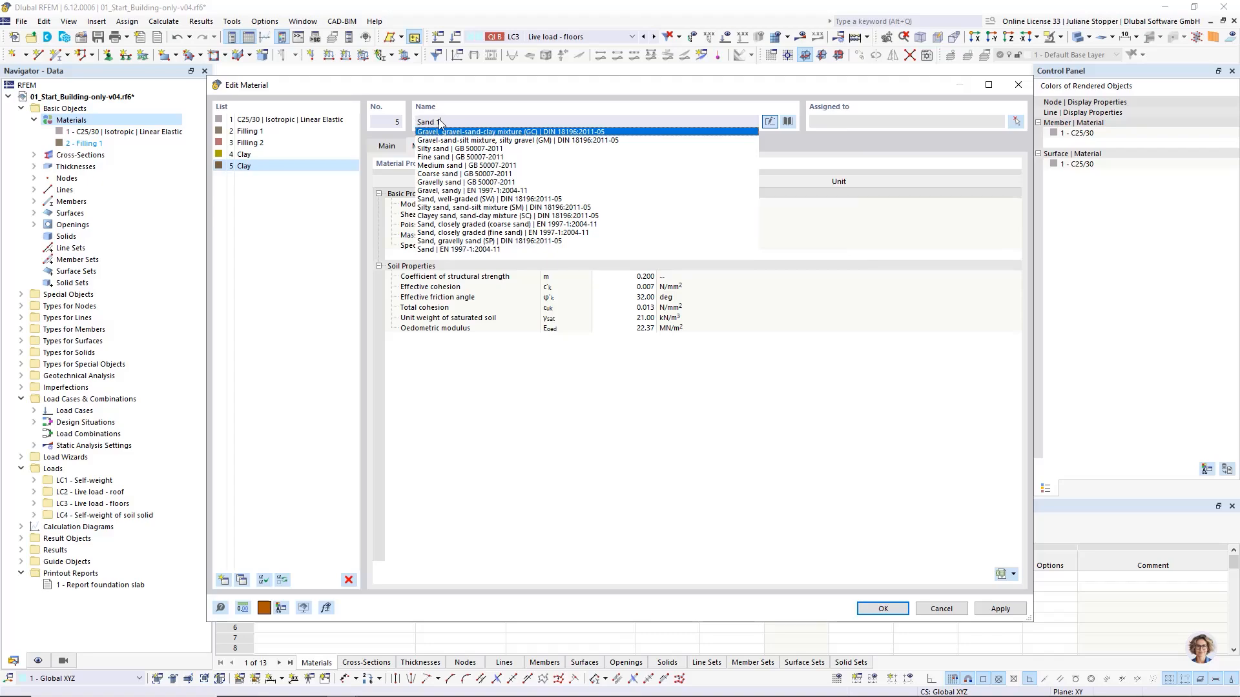
pyautogui.click(475, 123)
pyautogui.click(780, 427)
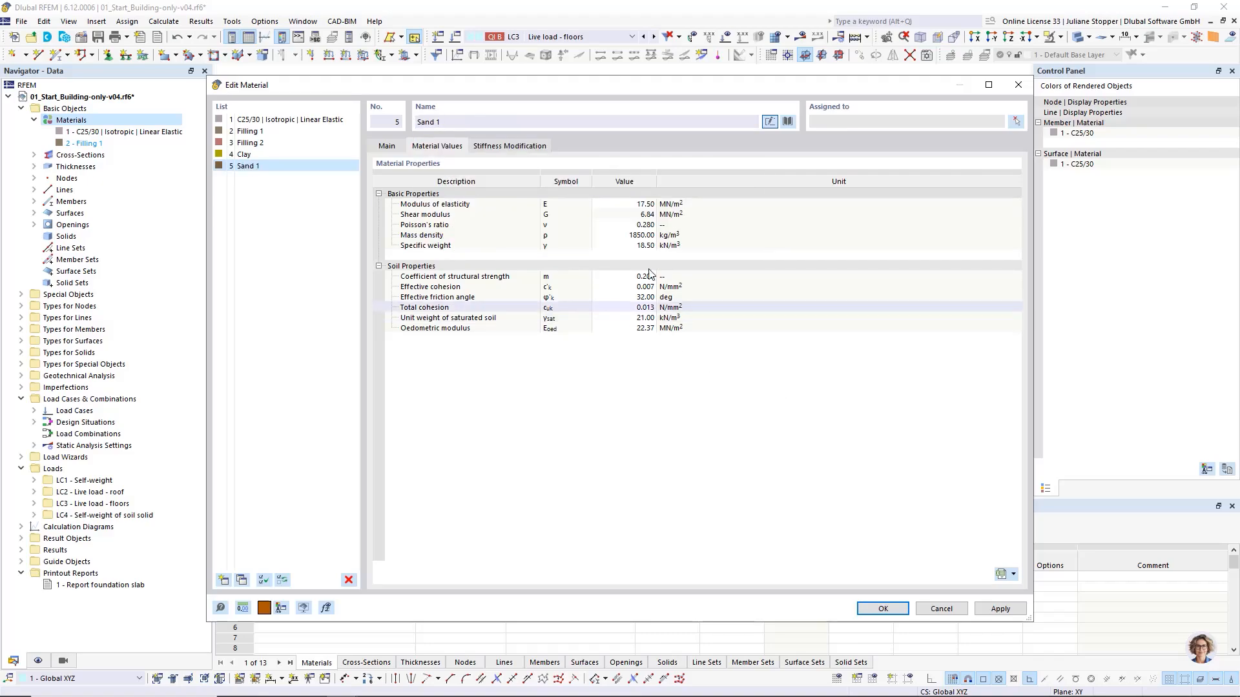
# Step: Set Sand 1's modulus of elasticity to 90 MN/m²
pyautogui.click(637, 251)
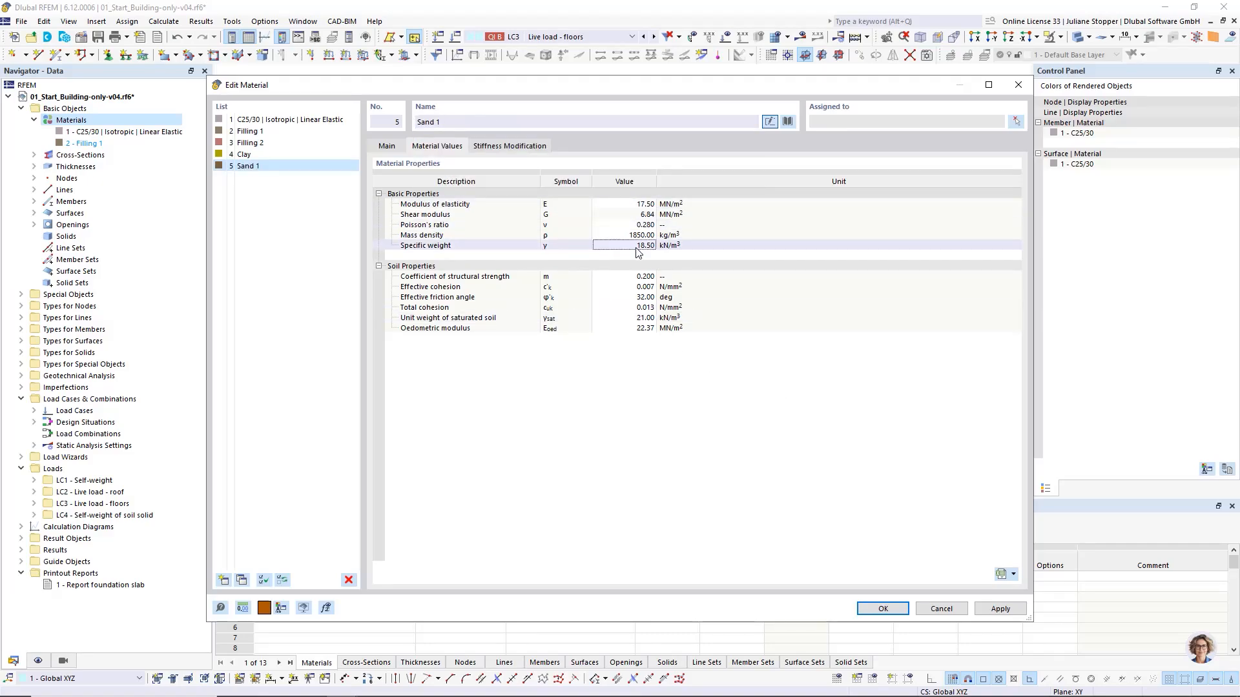
pyautogui.click(638, 204)
pyautogui.click(638, 204)
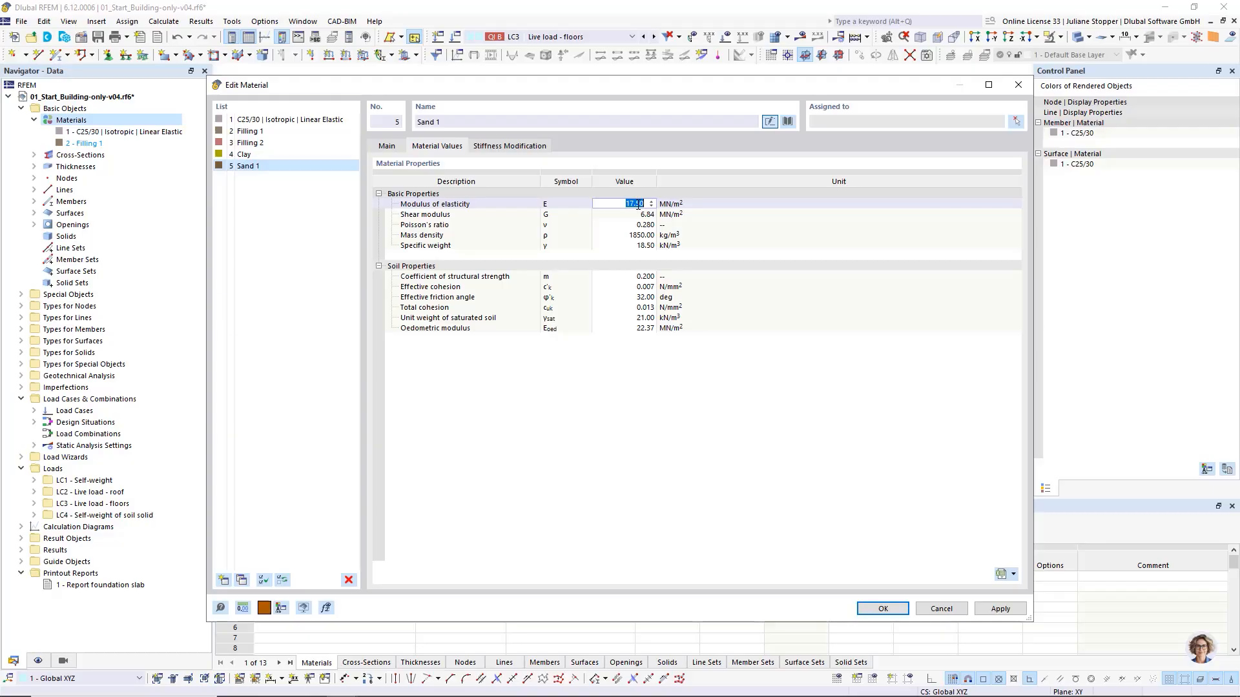
pyautogui.write('90')
pyautogui.press('Return')
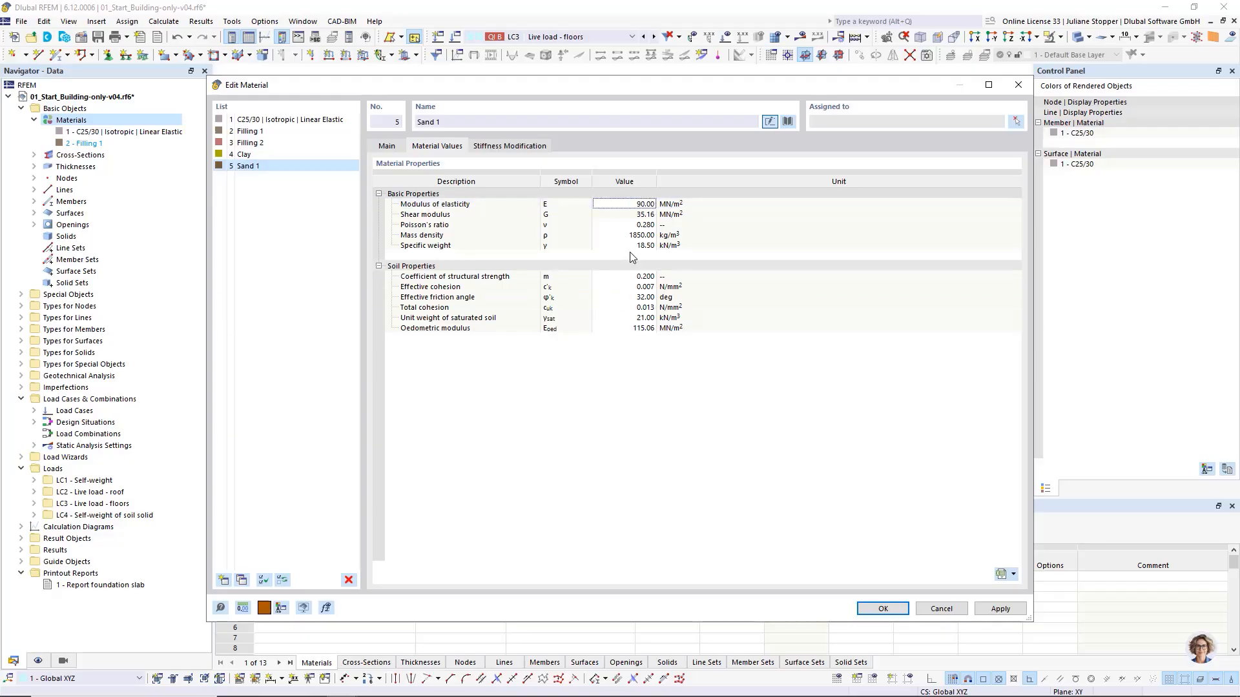
# Step: Set Sand 1's specific weight to 17 kN/m³ and apply the changes to the material list
pyautogui.click(634, 245)
pyautogui.click(635, 245)
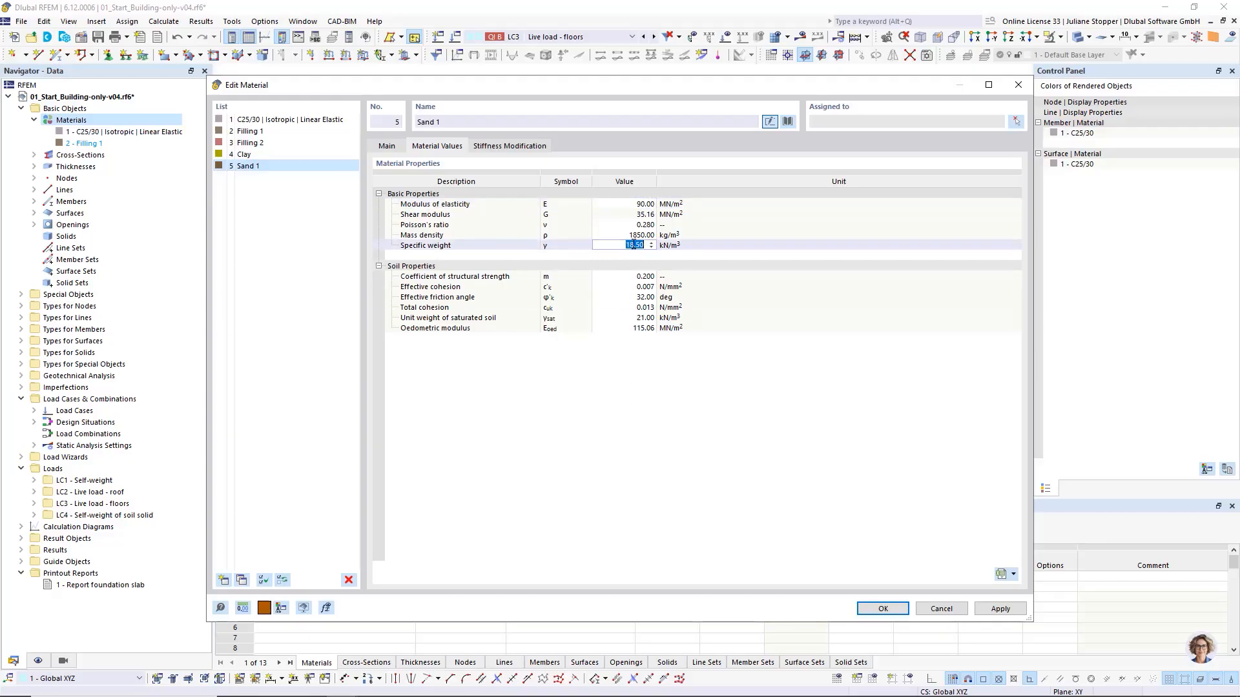
pyautogui.write('17')
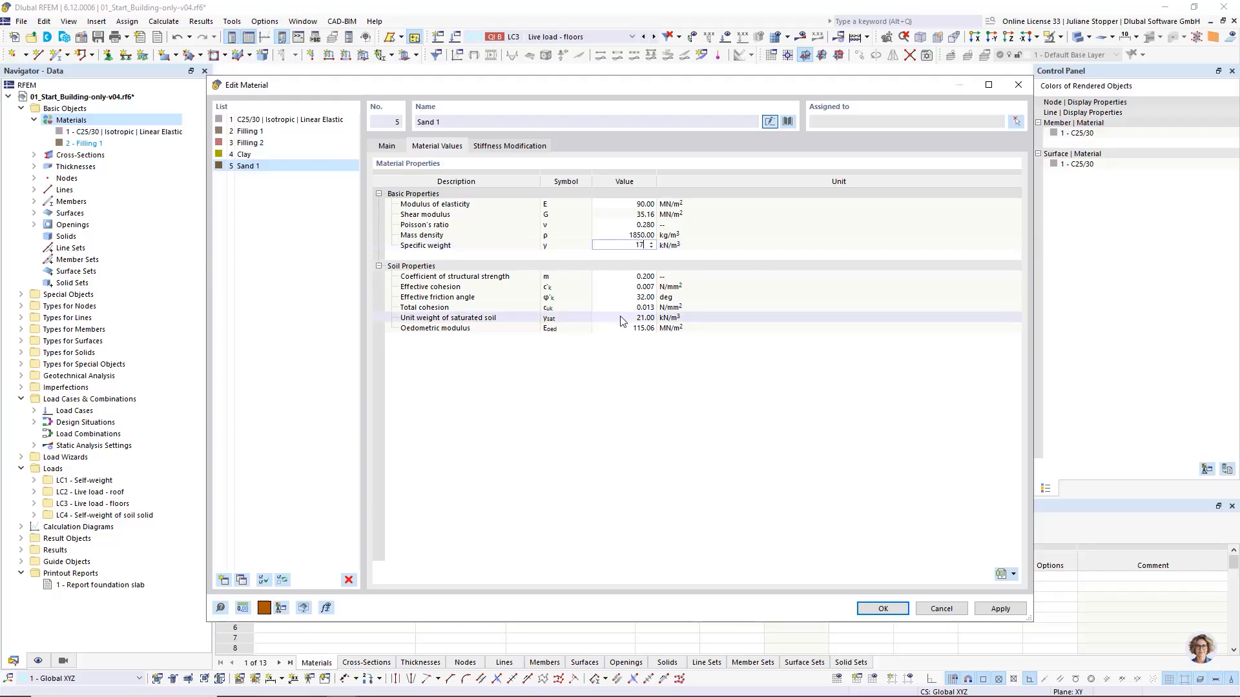
pyautogui.click(636, 317)
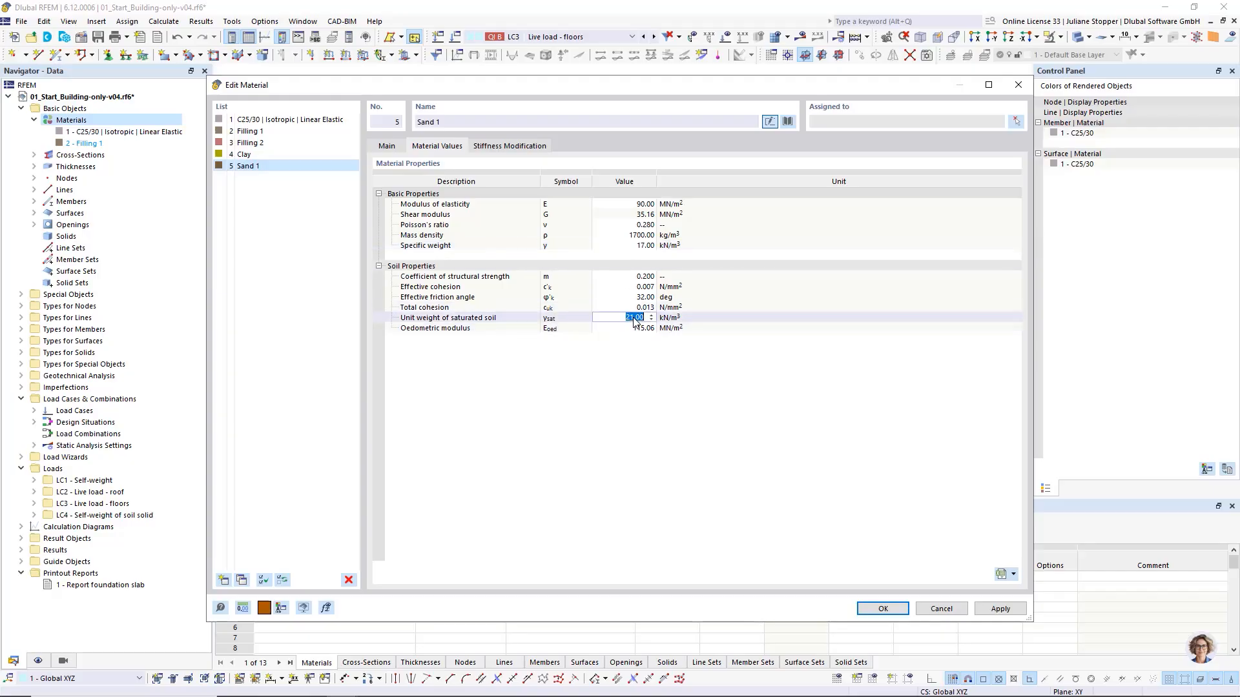
pyautogui.click(630, 455)
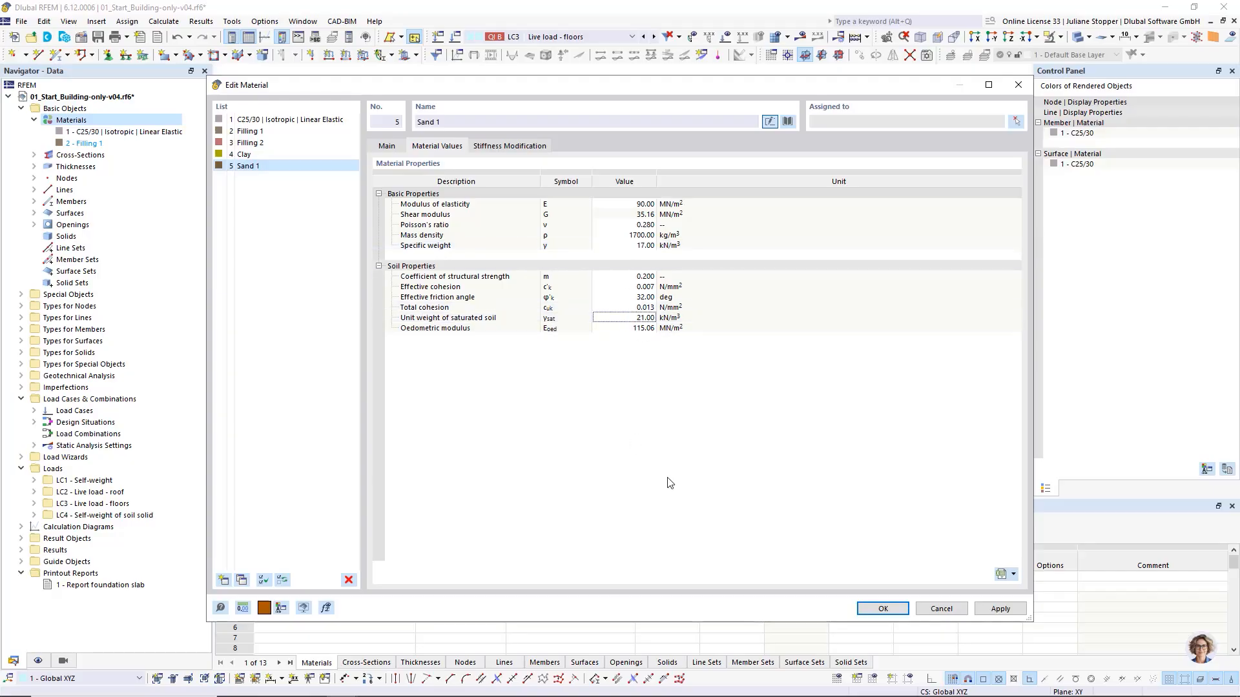
pyautogui.click(1001, 608)
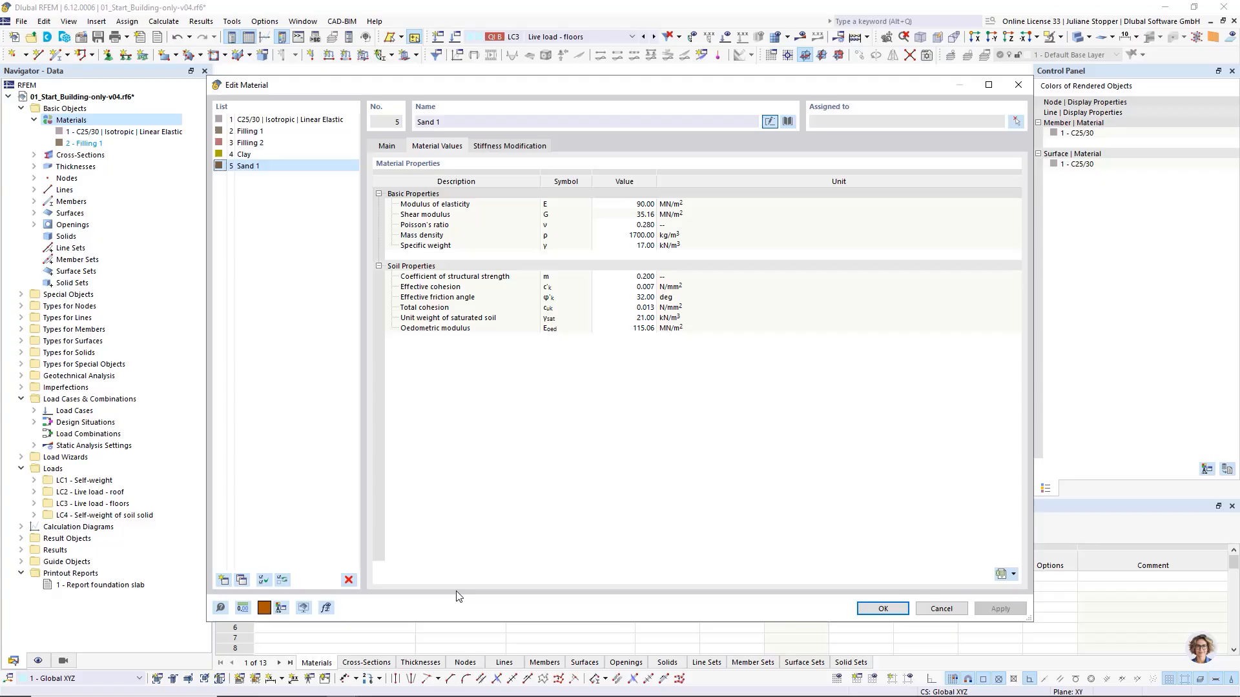
# Step: Copy the Sand 1 material and name the copy "Sand 2"
pyautogui.click(242, 580)
pyautogui.doubleClick(437, 122)
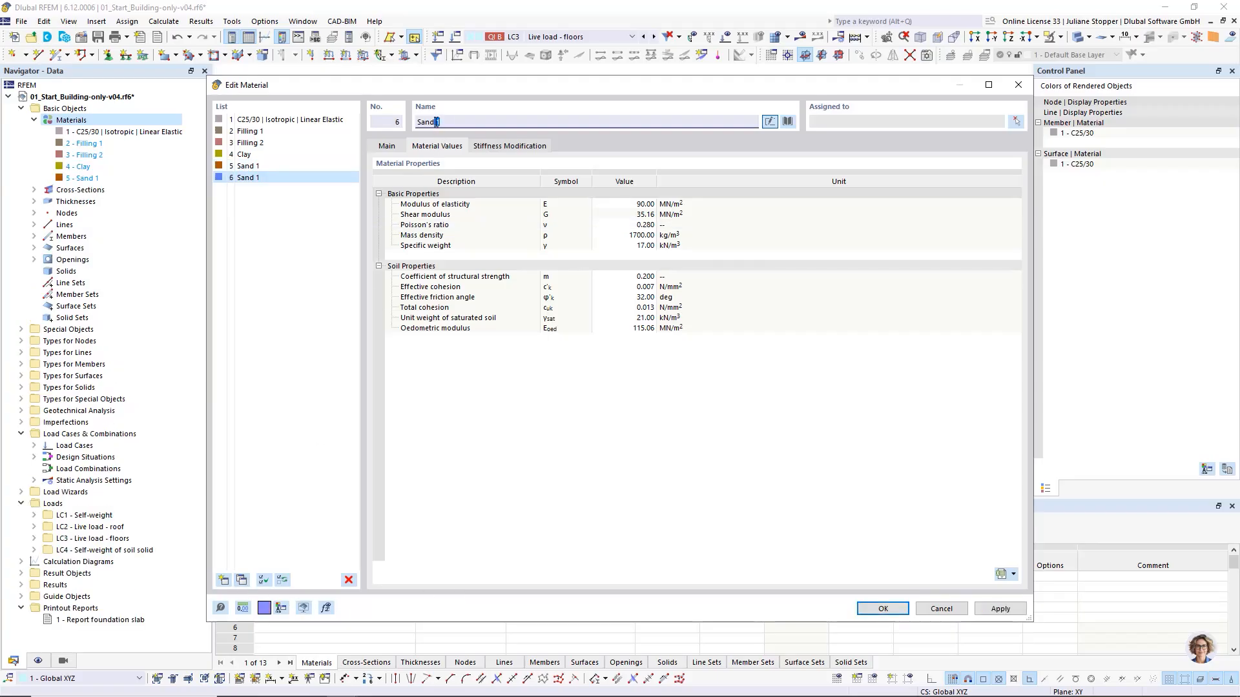
pyautogui.write('2')
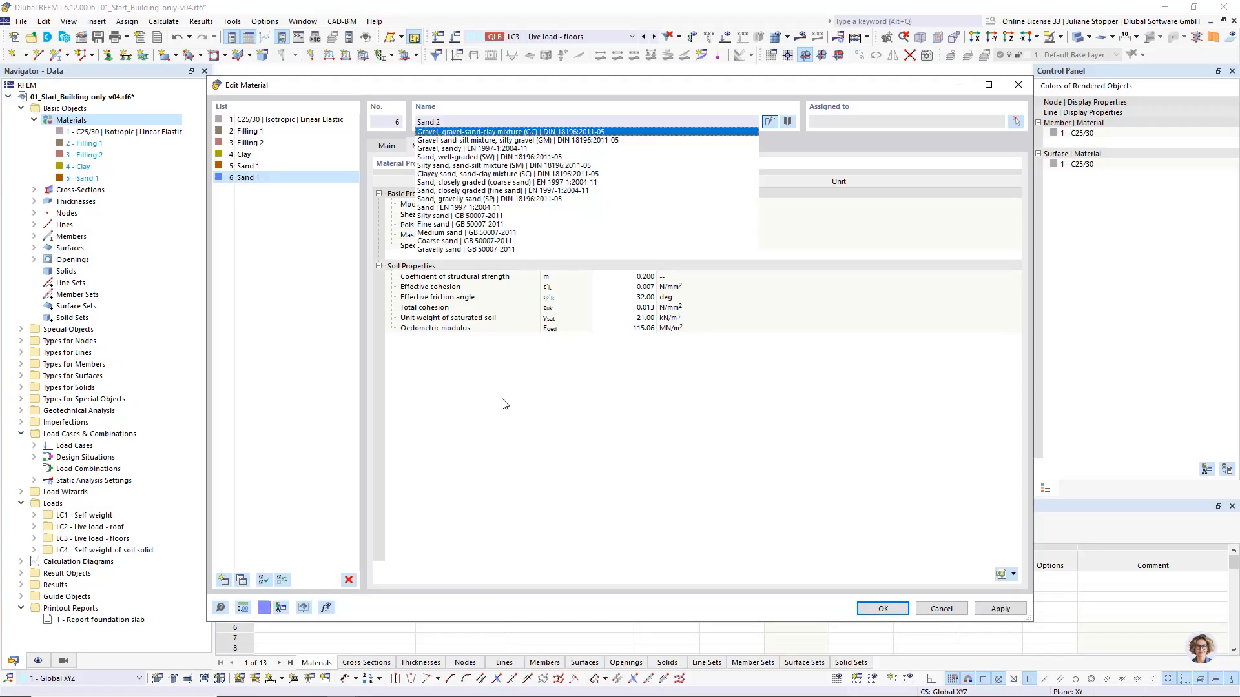
pyautogui.click(506, 369)
# Step: Set Sand 2's modulus of elasticity to 100 MN/m²
pyautogui.click(635, 204)
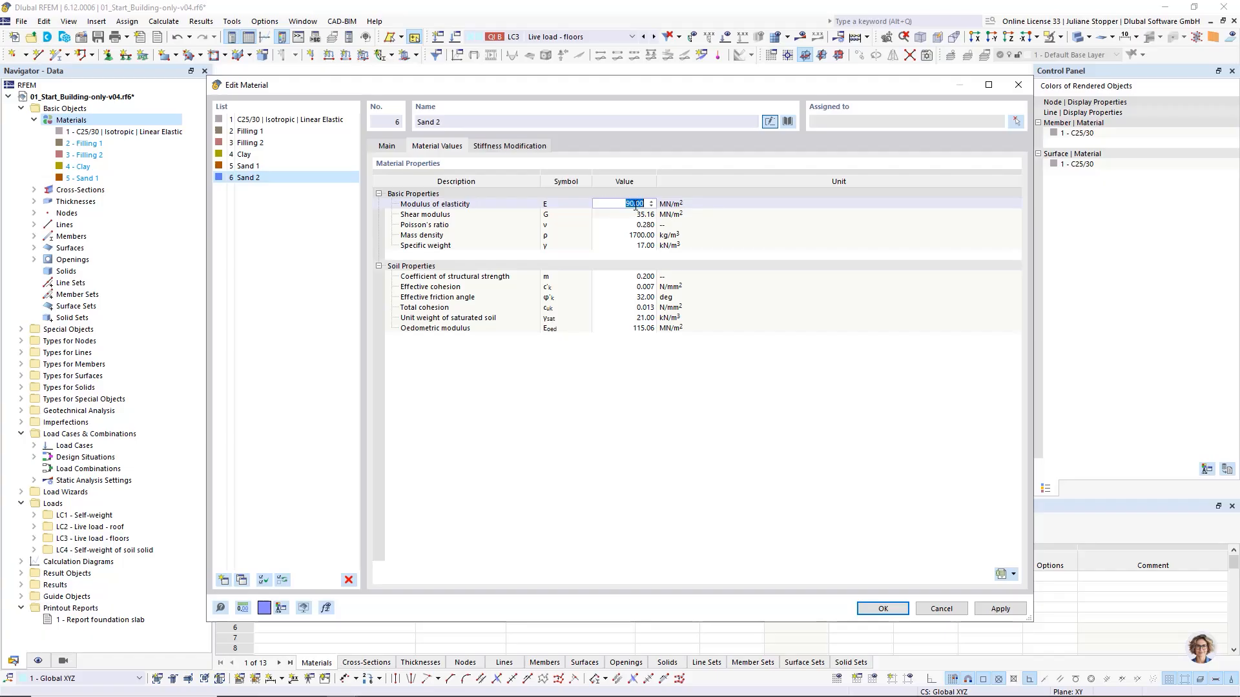
pyautogui.write('100')
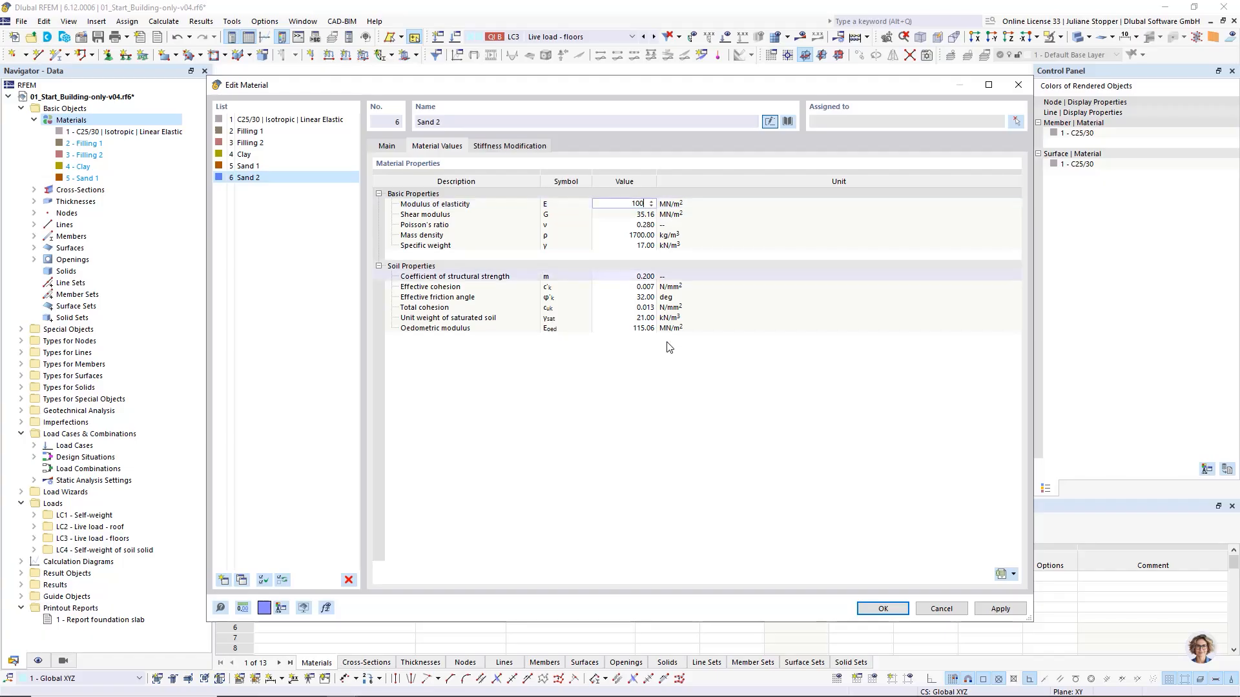
pyautogui.press('Return')
# Step: Set Sand 2's specific weight to 18 kN/m³, keep its saturated unit weight, and apply and close the material definitions
pyautogui.click(640, 246)
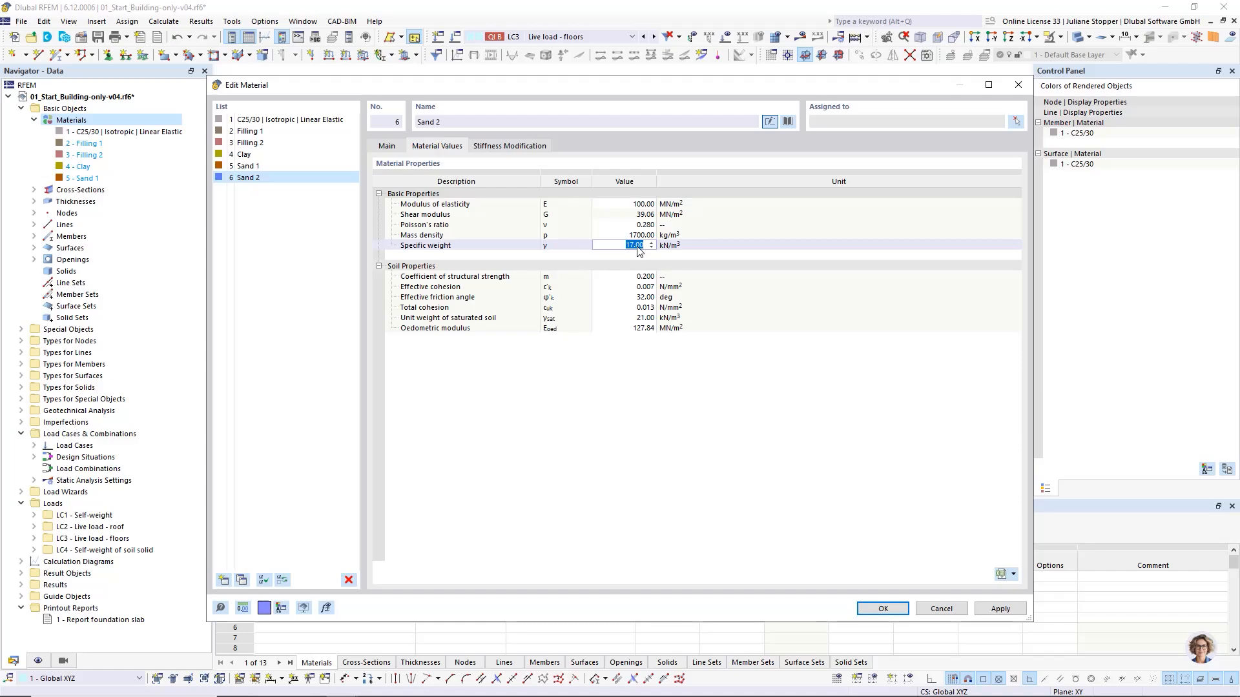
pyautogui.write('18')
pyautogui.press('Return')
pyautogui.click(638, 319)
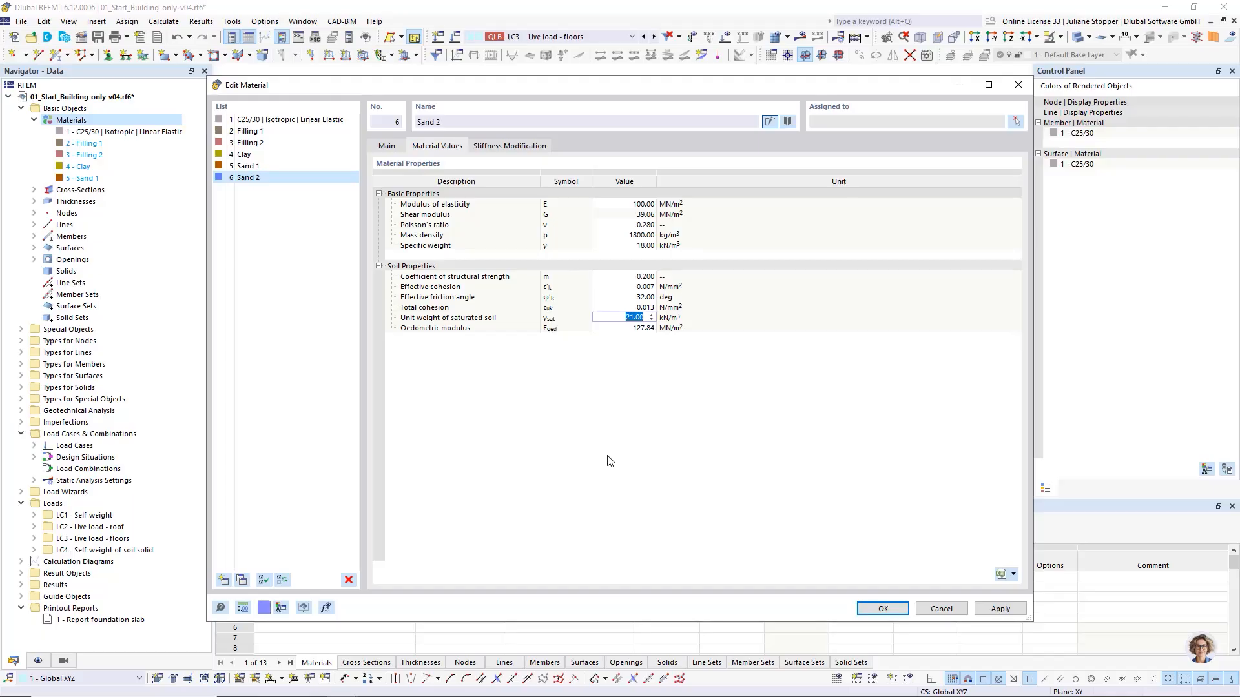
pyautogui.press('Return')
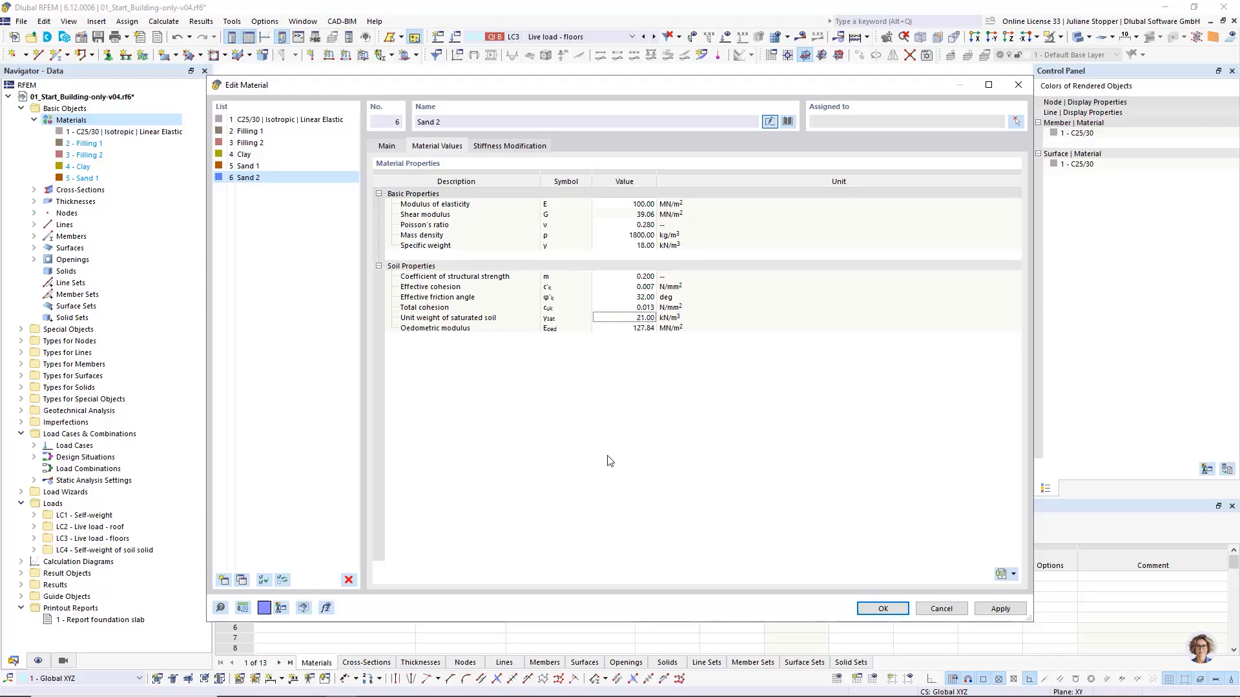
pyautogui.click(1002, 611)
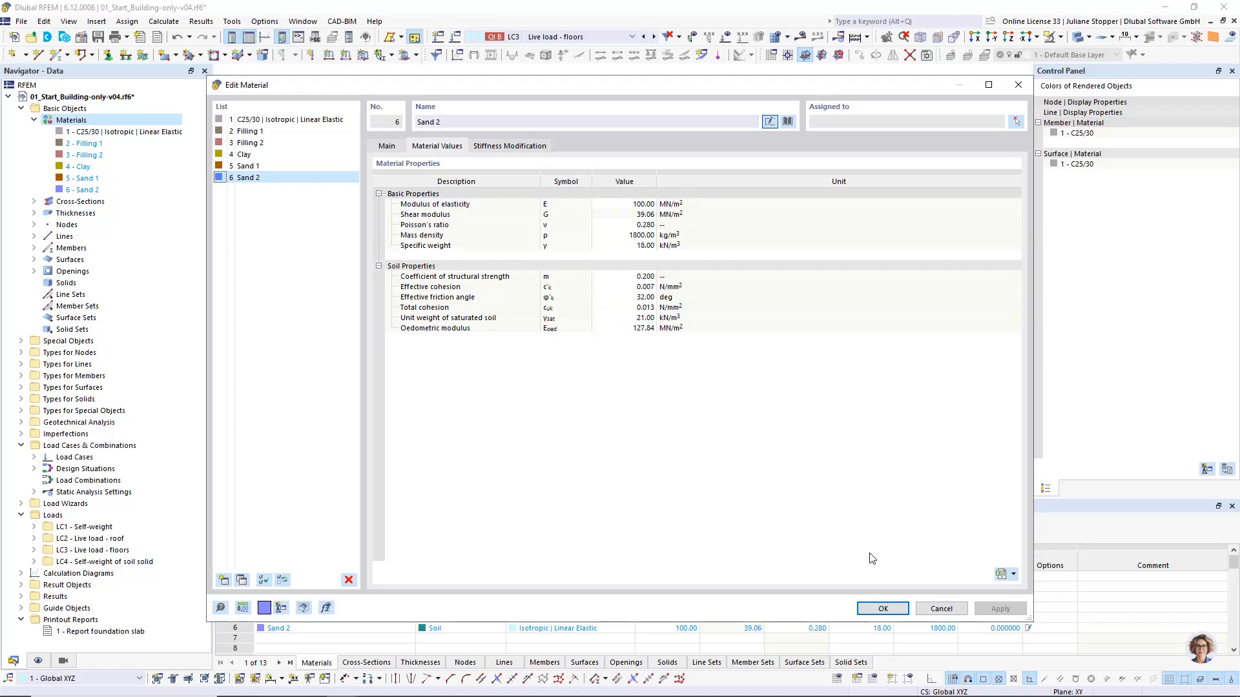
pyautogui.click(883, 609)
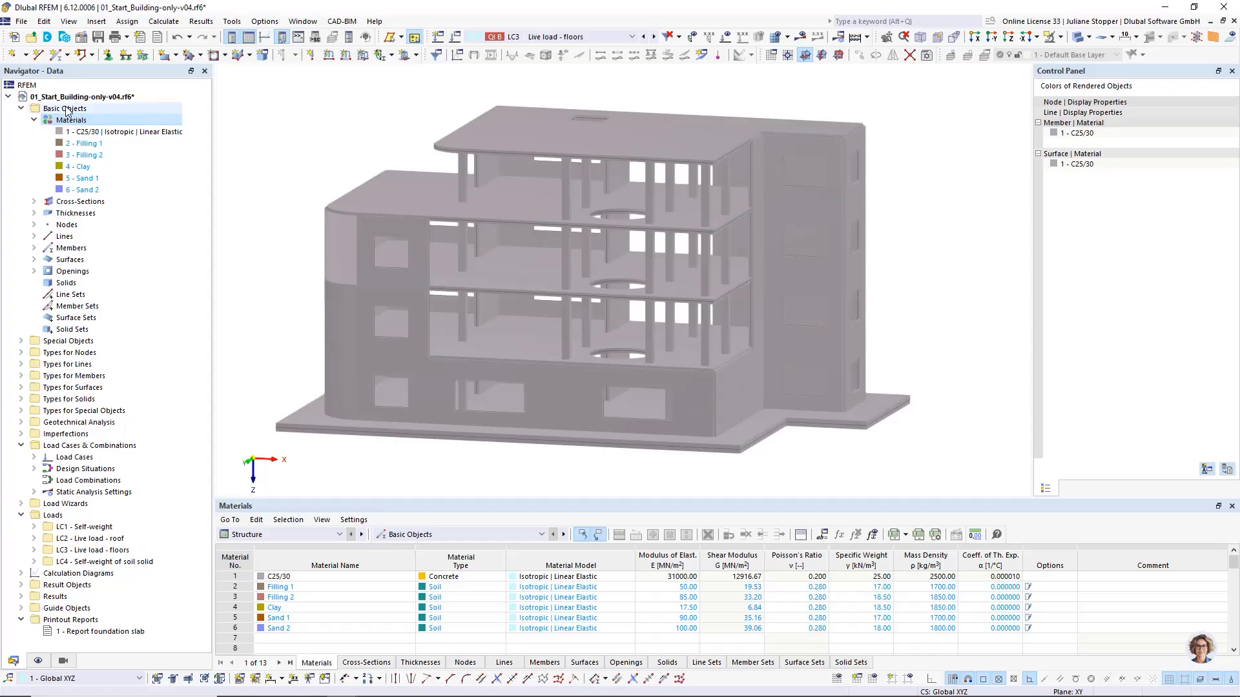
# Step: Examine where the two cross-sections and the 250 mm and 400 mm thicknesses are used in the building model
pyautogui.click(34, 202)
pyautogui.click(95, 213)
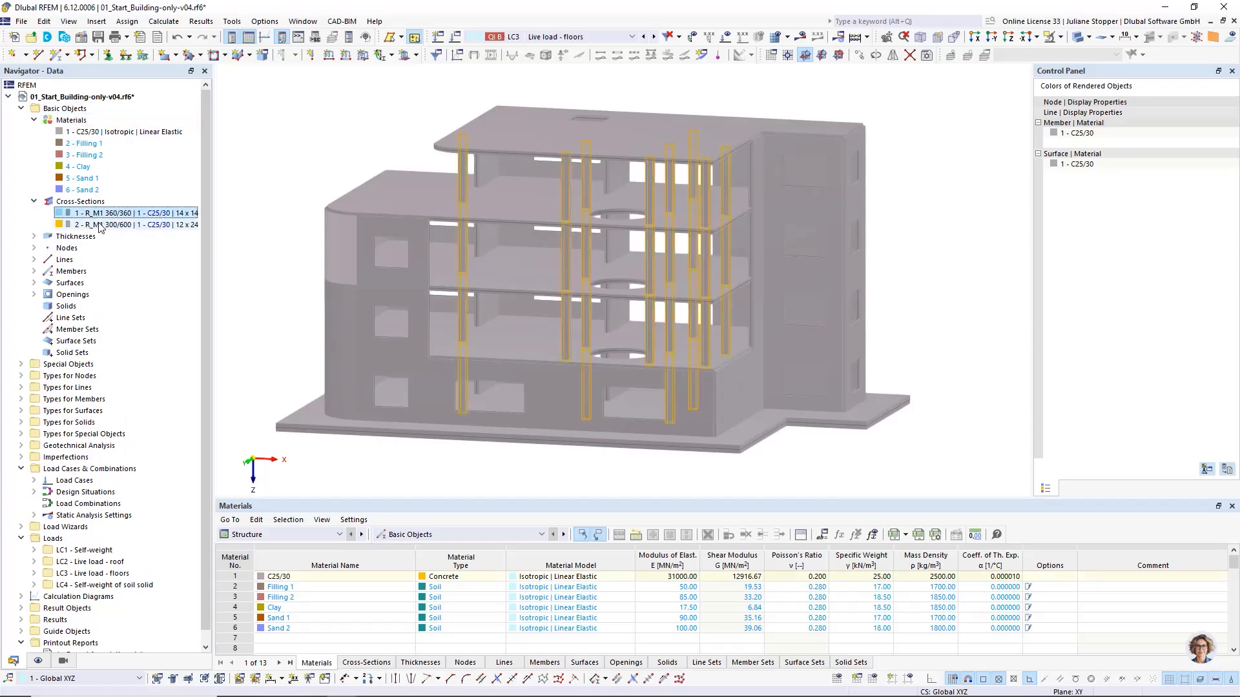
pyautogui.click(100, 225)
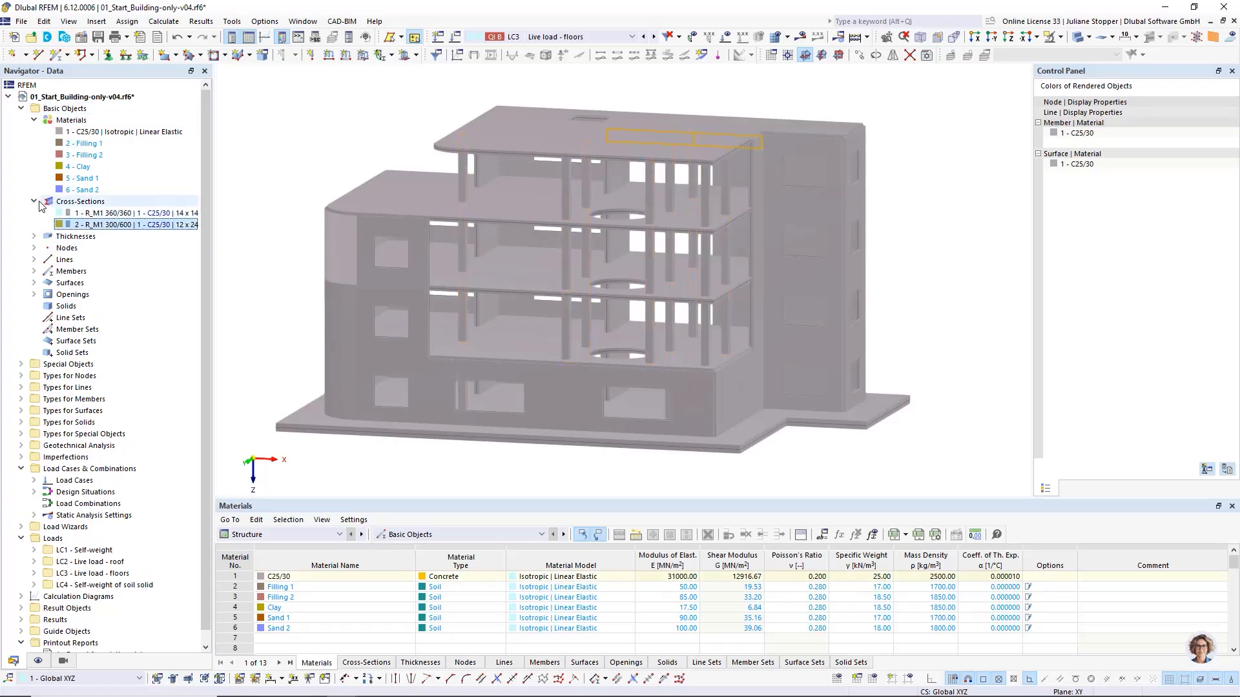
pyautogui.click(33, 236)
pyautogui.click(80, 248)
pyautogui.click(91, 259)
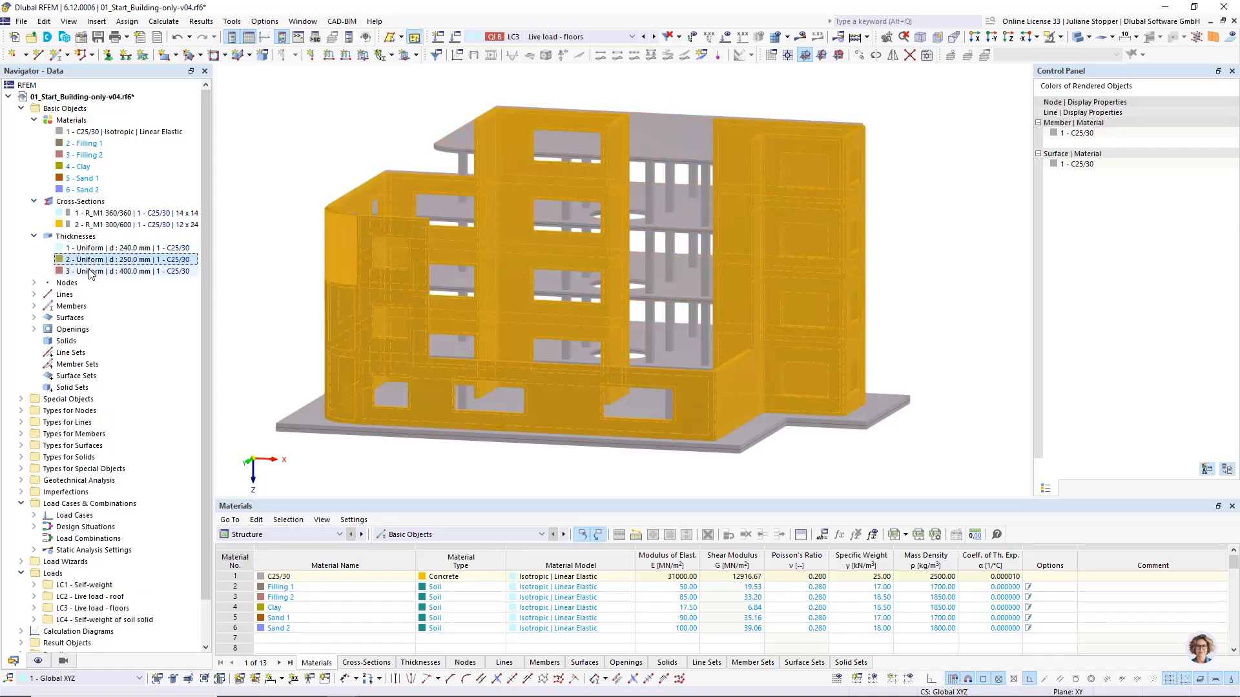
pyautogui.click(91, 271)
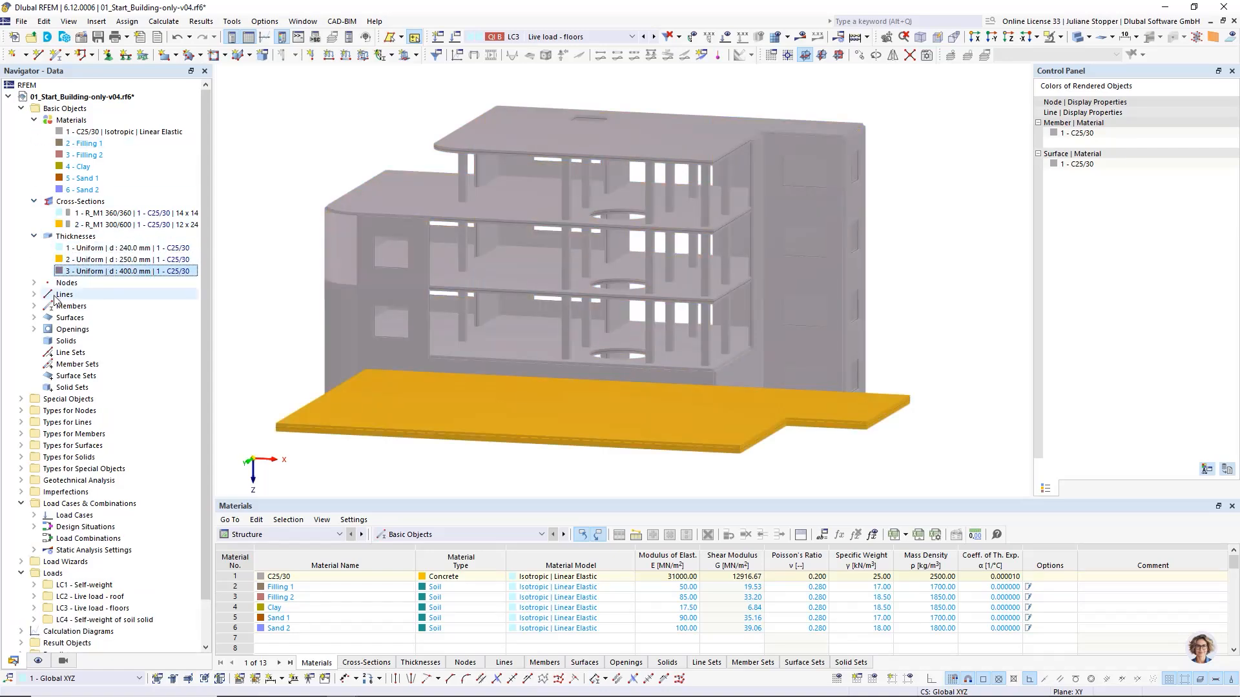
pyautogui.click(34, 121)
pyautogui.click(34, 132)
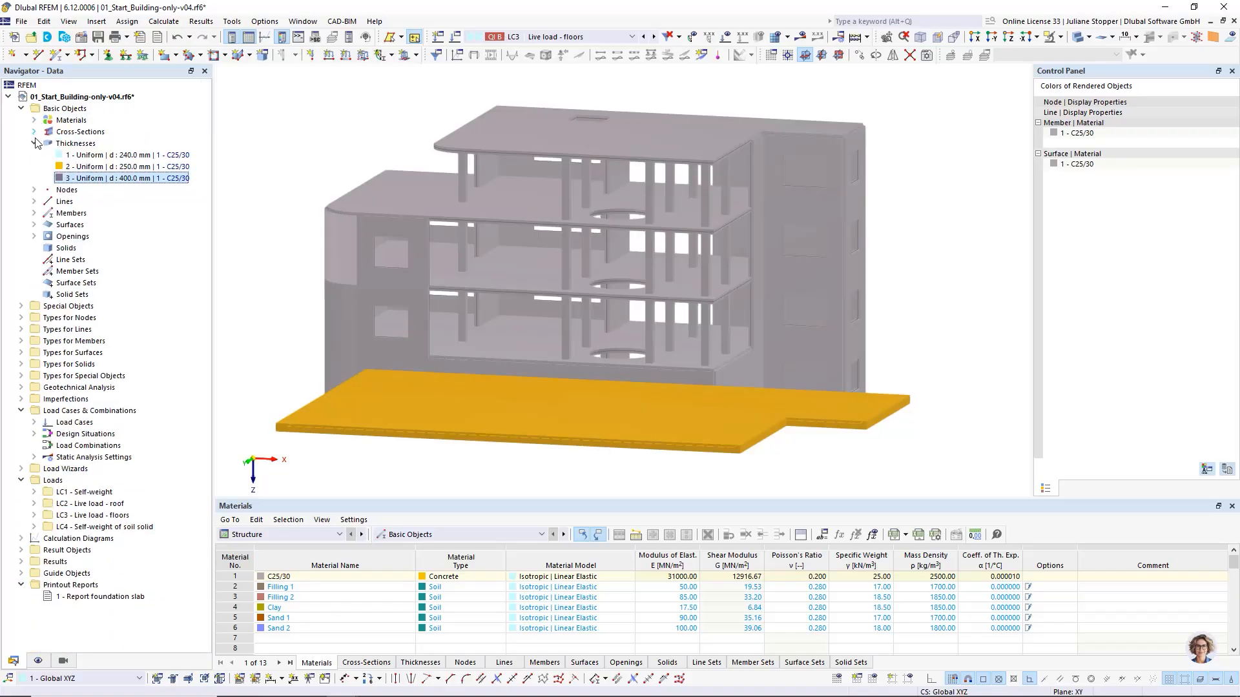
pyautogui.click(33, 143)
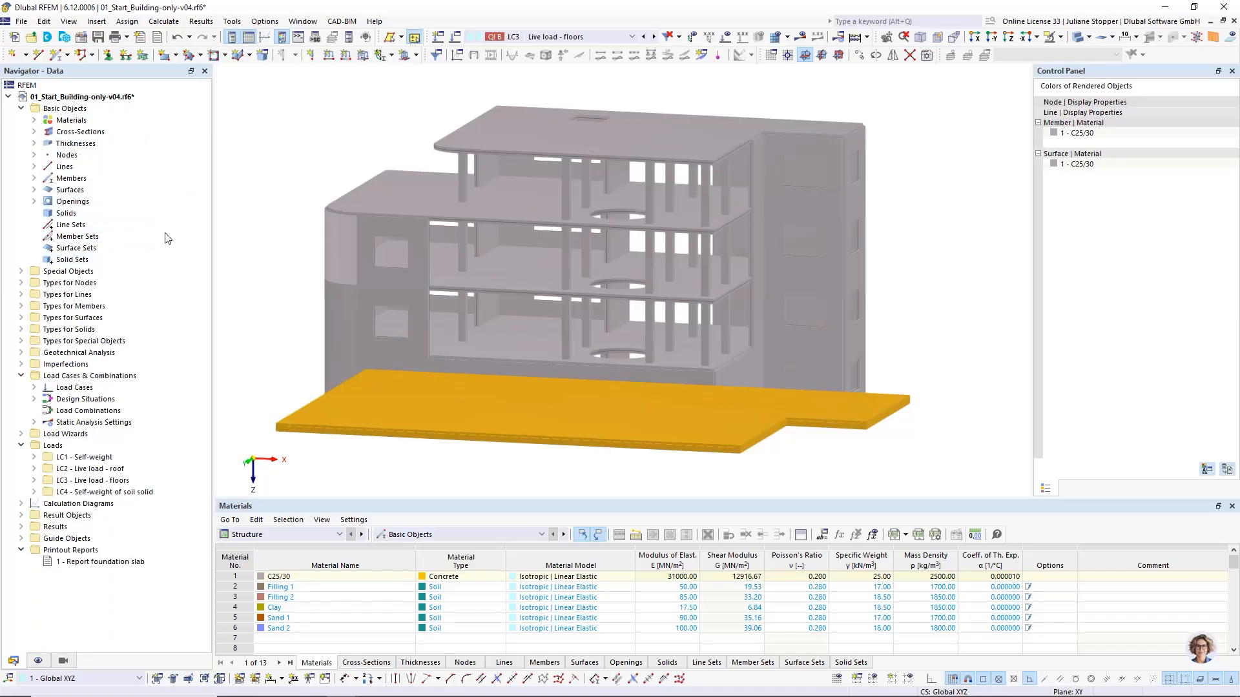
pyautogui.click(21, 109)
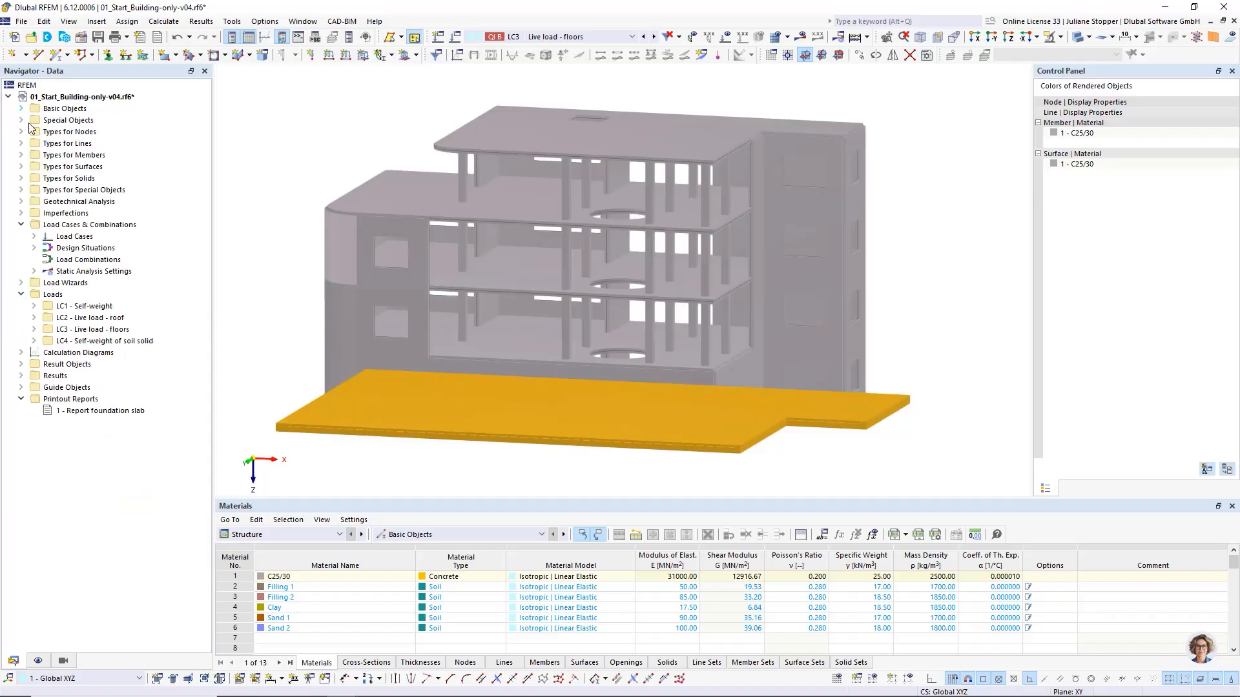
# Step: Create a new borehole for the geotechnical analysis, keeping its coordinates at 0.00, 0.00, 0.00 m instead of picking a point in the model
pyautogui.click(21, 202)
pyautogui.click(81, 203)
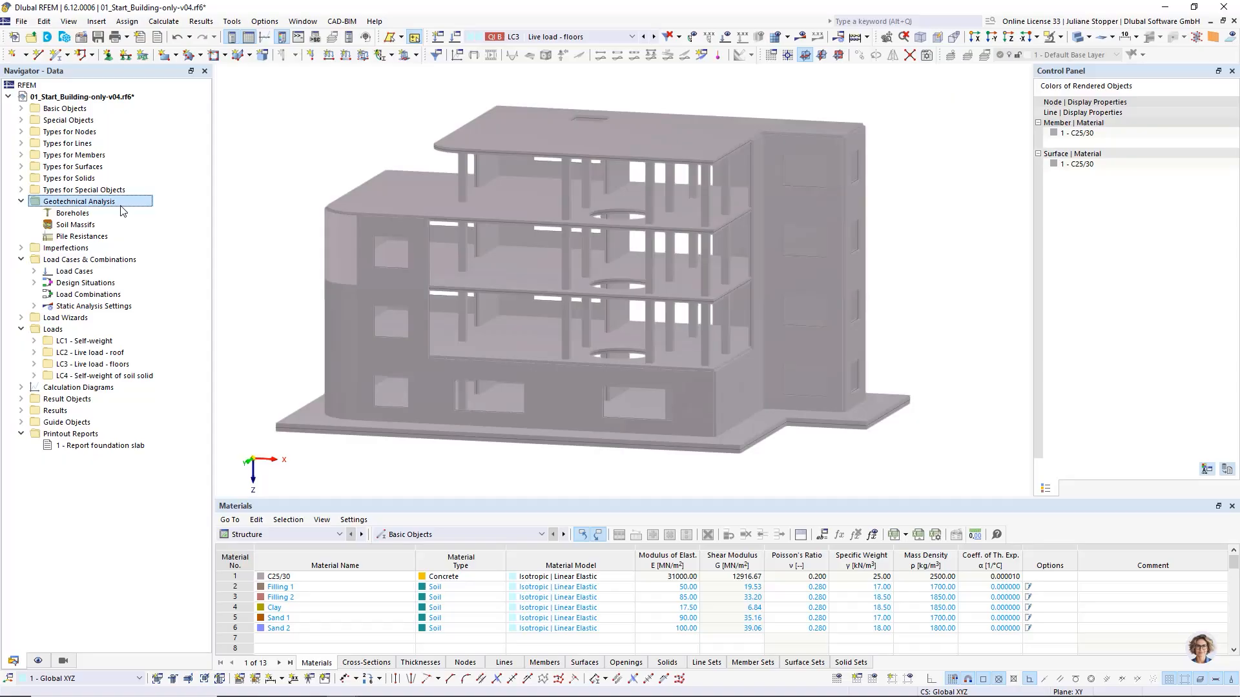
pyautogui.click(82, 215)
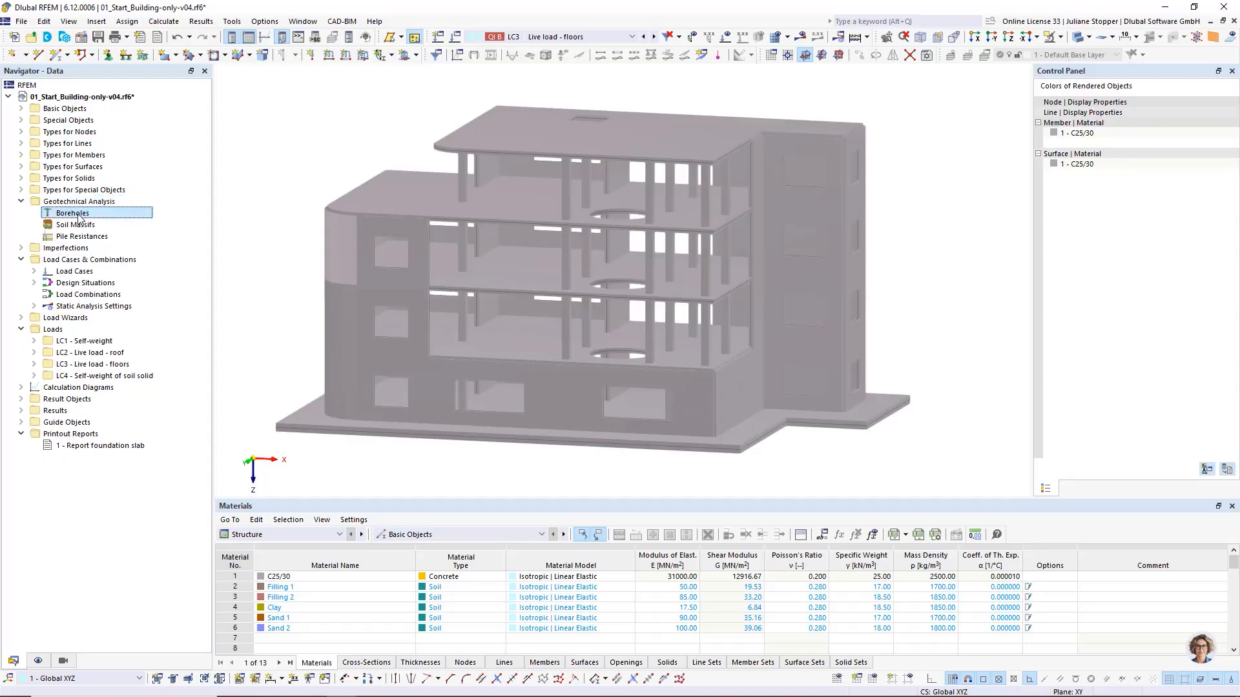
pyautogui.rightClick(85, 218)
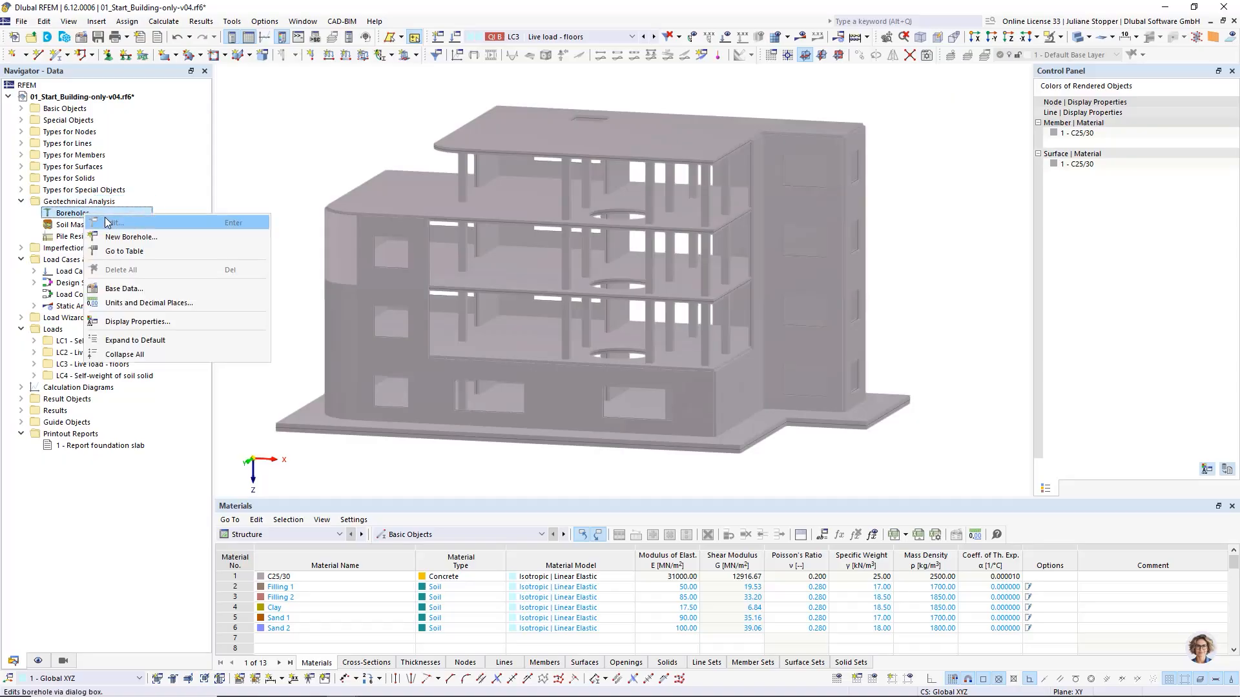
pyautogui.click(122, 237)
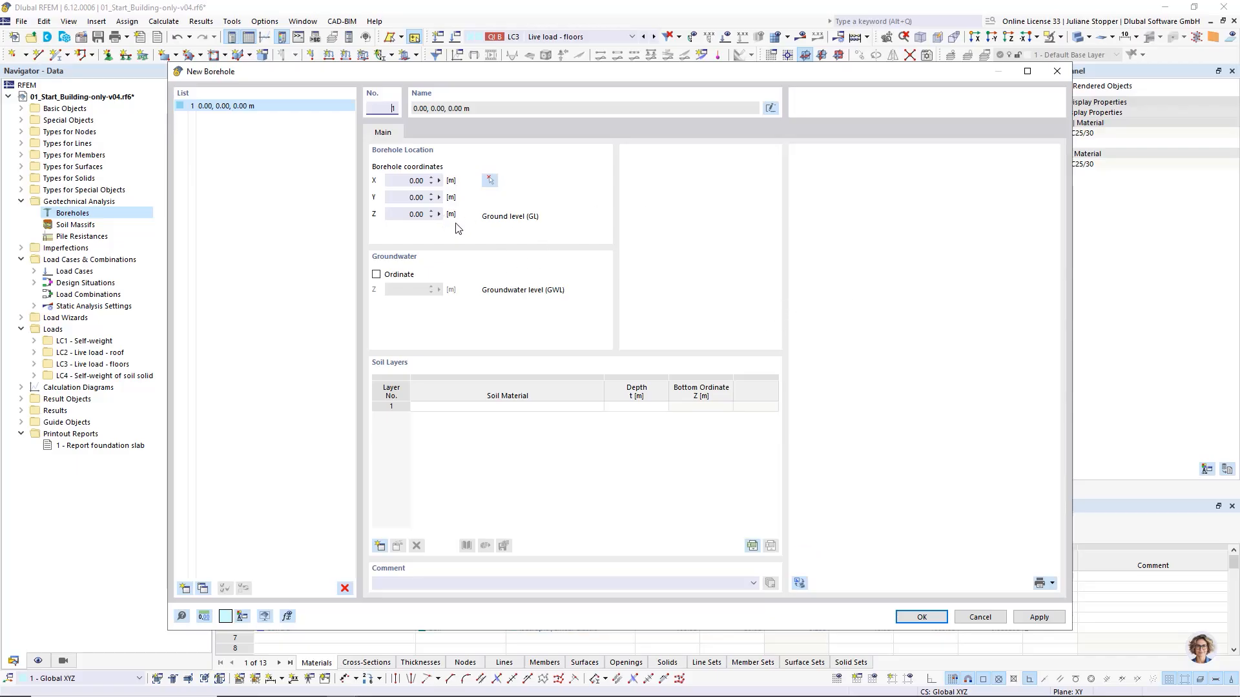
pyautogui.click(488, 180)
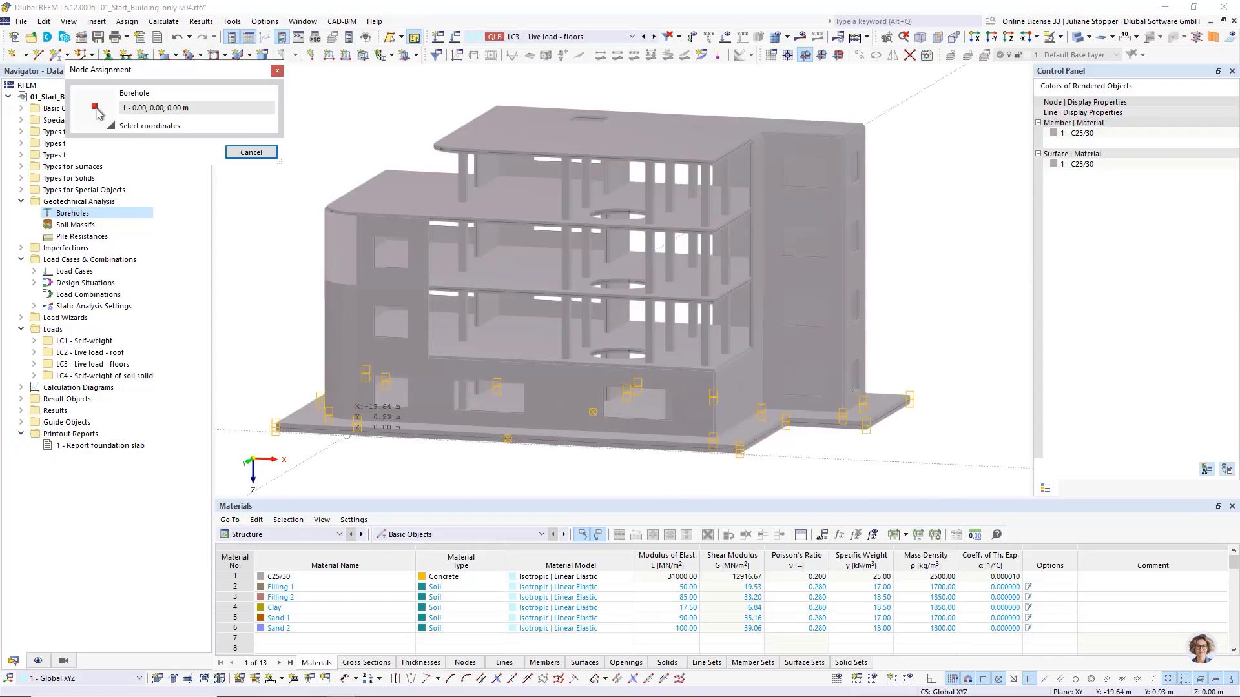
pyautogui.click(270, 153)
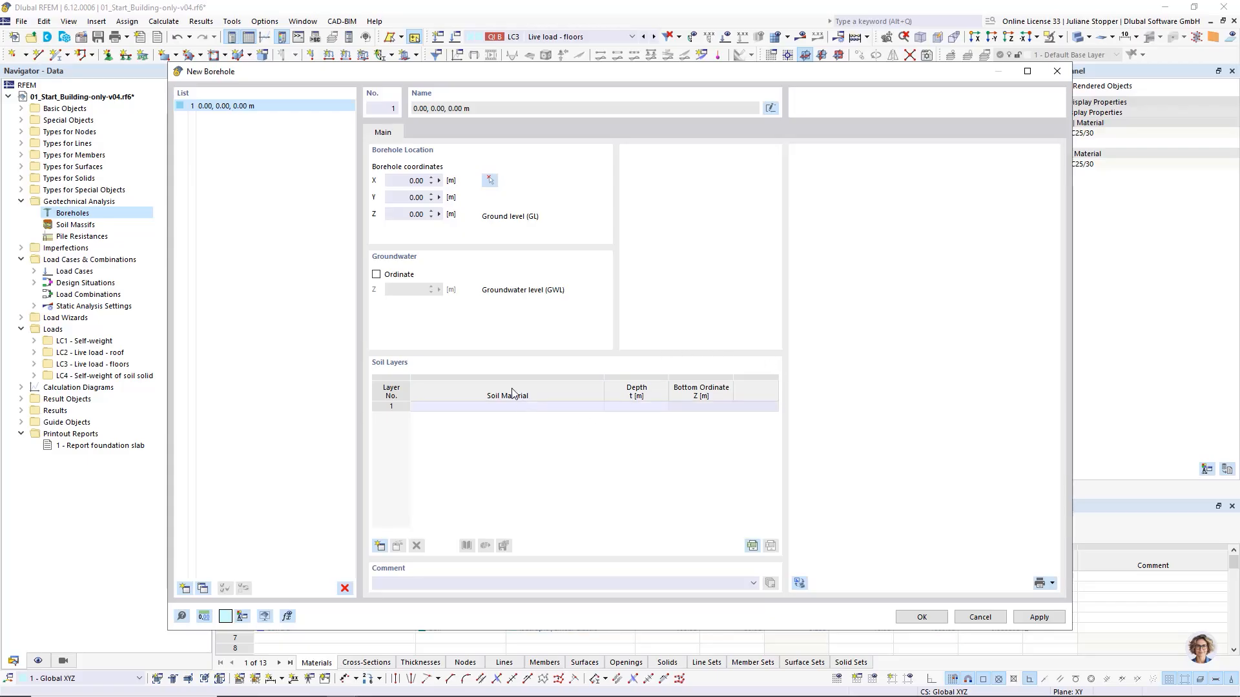
# Step: Activate groundwater for the borehole and set the groundwater level ordinate to 2.00 m
pyautogui.click(376, 274)
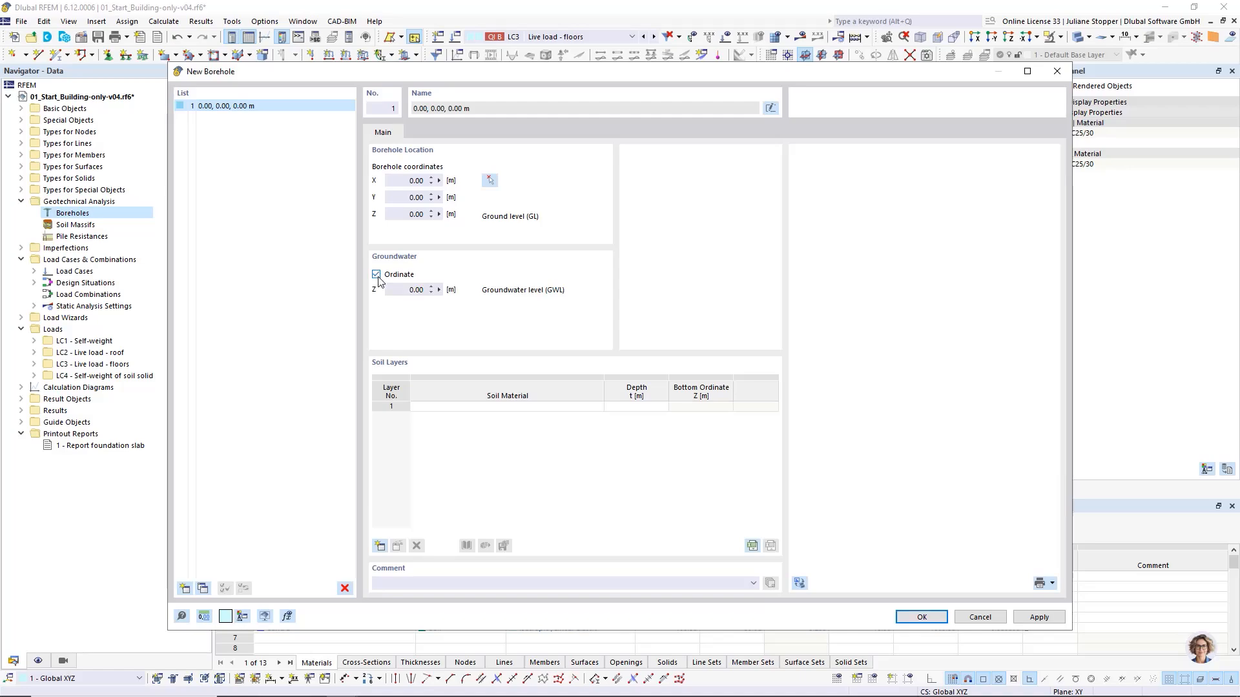
pyautogui.click(425, 291)
pyautogui.doubleClick(426, 291)
pyautogui.click(466, 479)
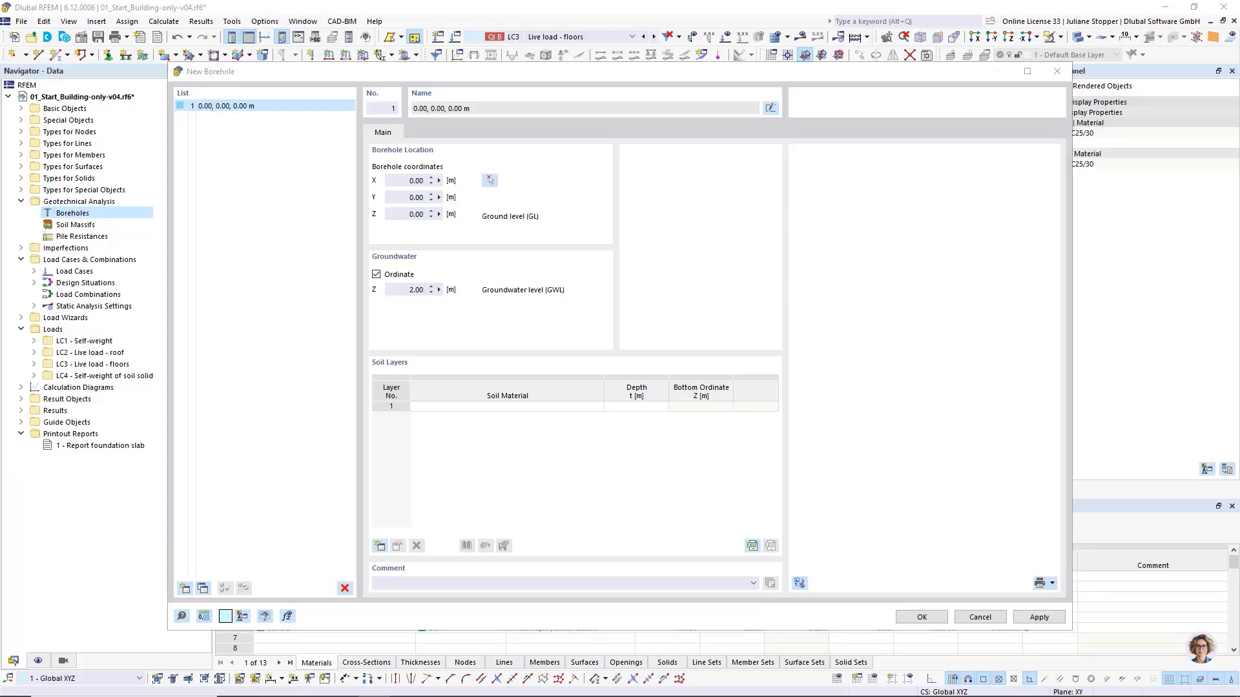
# Step: Assign Filling 1 and Filling 2 as the borehole's first and second soil layers
pyautogui.click(537, 408)
pyautogui.click(599, 411)
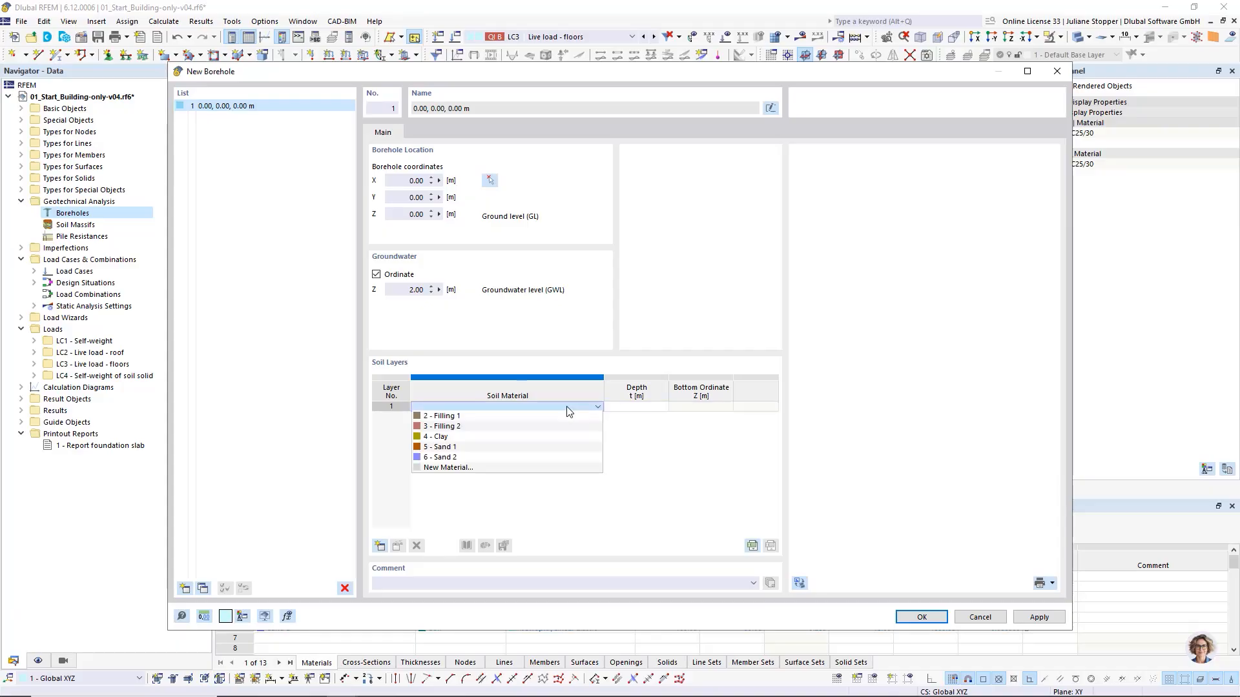
pyautogui.click(551, 416)
pyautogui.click(554, 418)
pyautogui.click(553, 418)
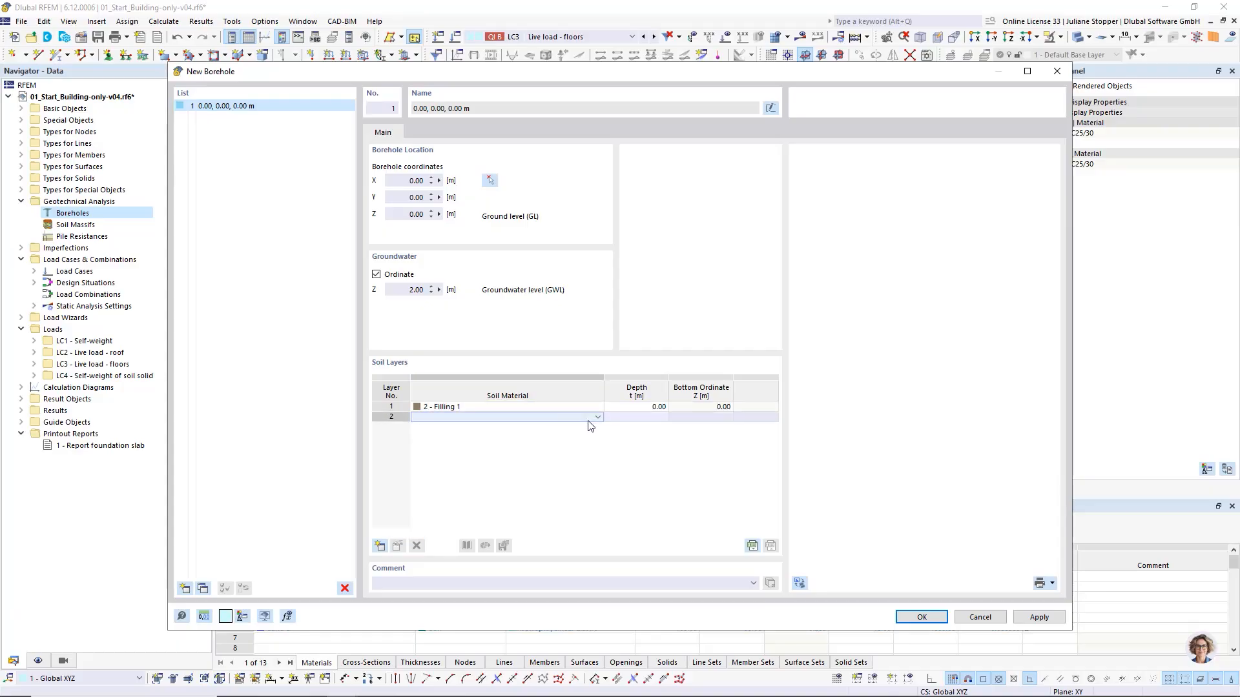
pyautogui.click(598, 419)
pyautogui.click(581, 437)
# Step: Add Clay, Sand 1 and Sand 2 as the borehole's third, fourth and fifth soil layers
pyautogui.click(598, 427)
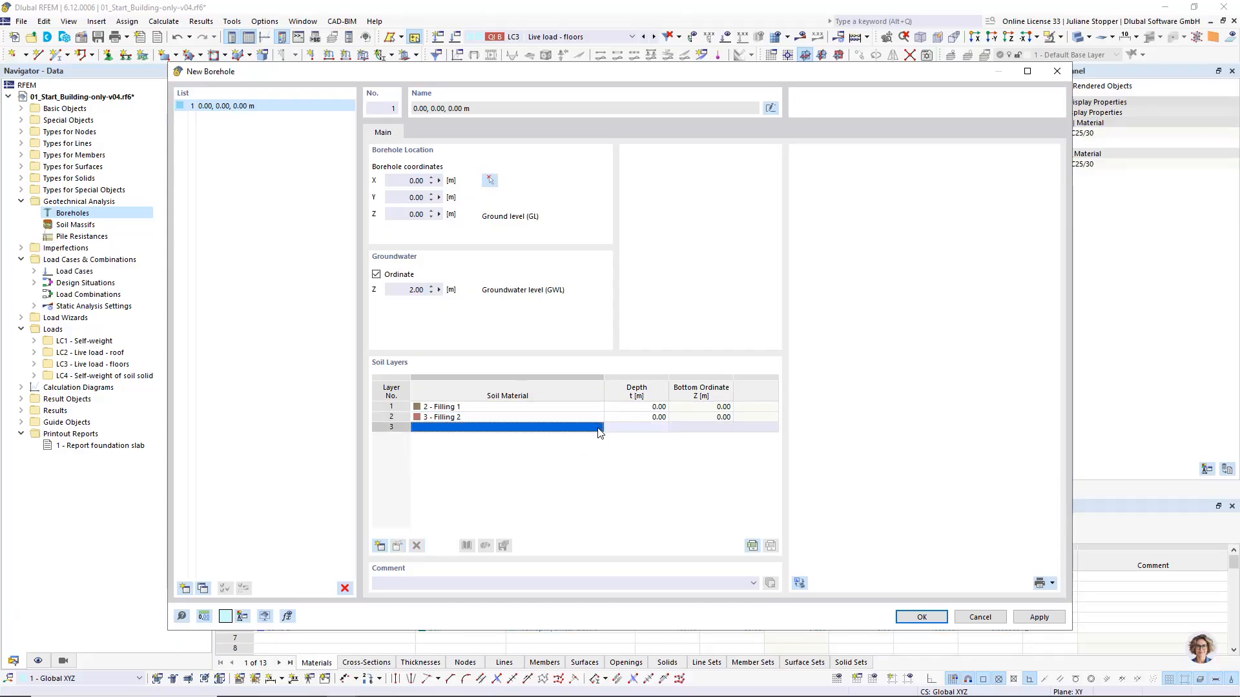
pyautogui.click(599, 429)
pyautogui.click(598, 457)
pyautogui.click(597, 438)
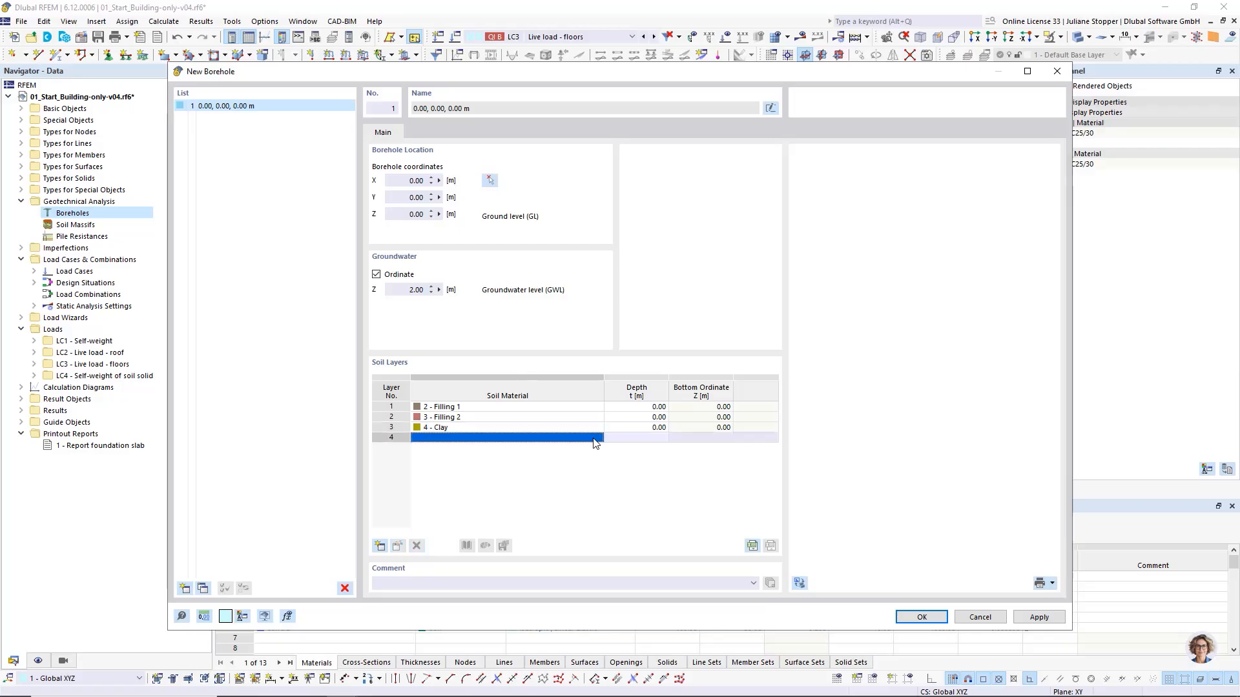
pyautogui.click(600, 439)
pyautogui.click(598, 438)
pyautogui.click(568, 478)
pyautogui.click(600, 449)
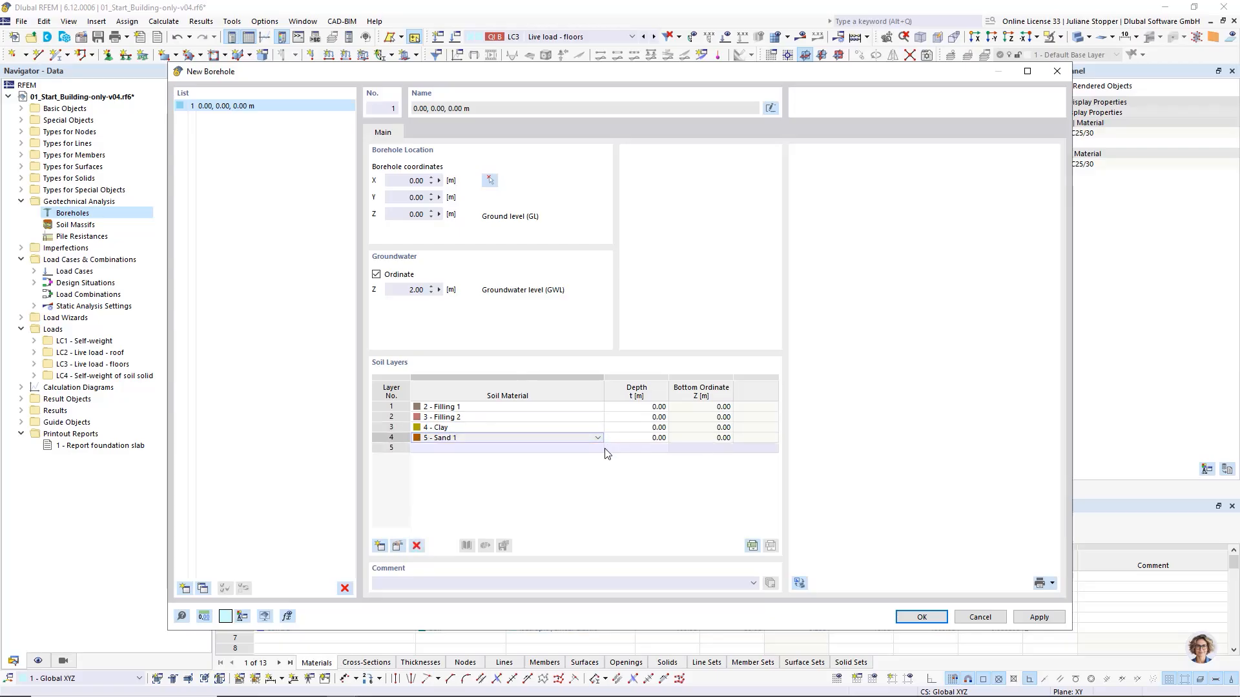
pyautogui.click(600, 451)
pyautogui.click(599, 450)
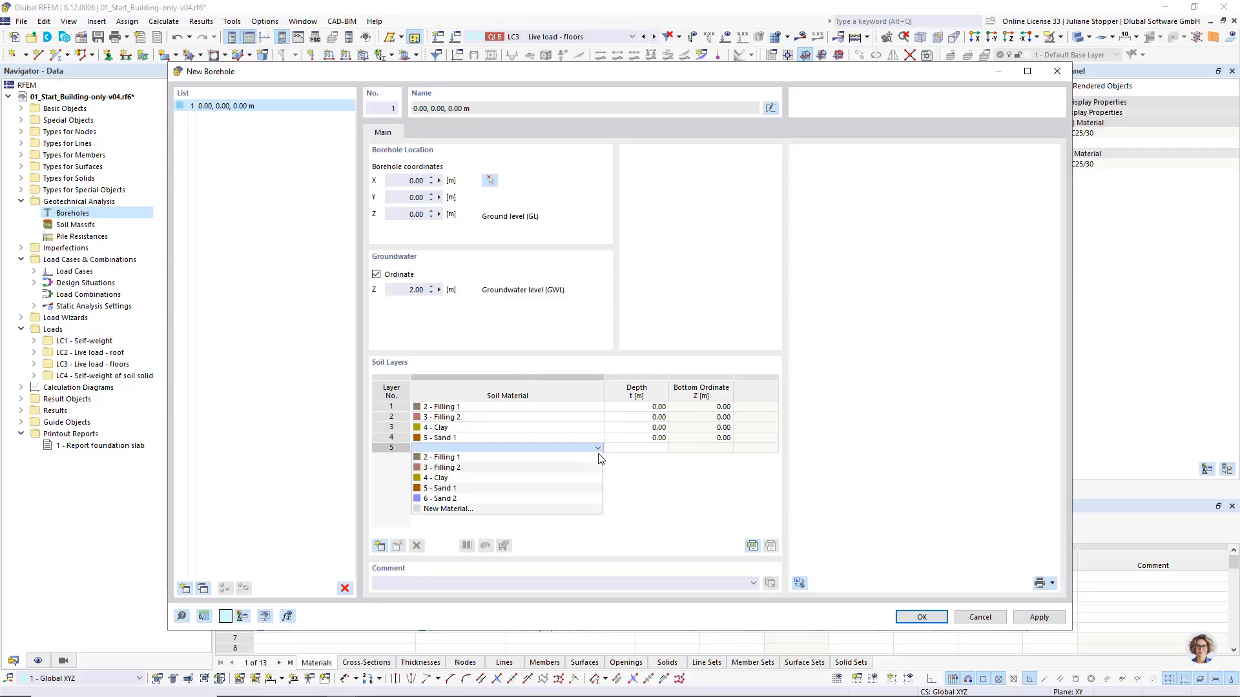
pyautogui.click(571, 498)
# Step: Set the borehole layer depths to 1 m for Filling 1 and 2 m for Filling 2
pyautogui.click(651, 408)
pyautogui.click(651, 408)
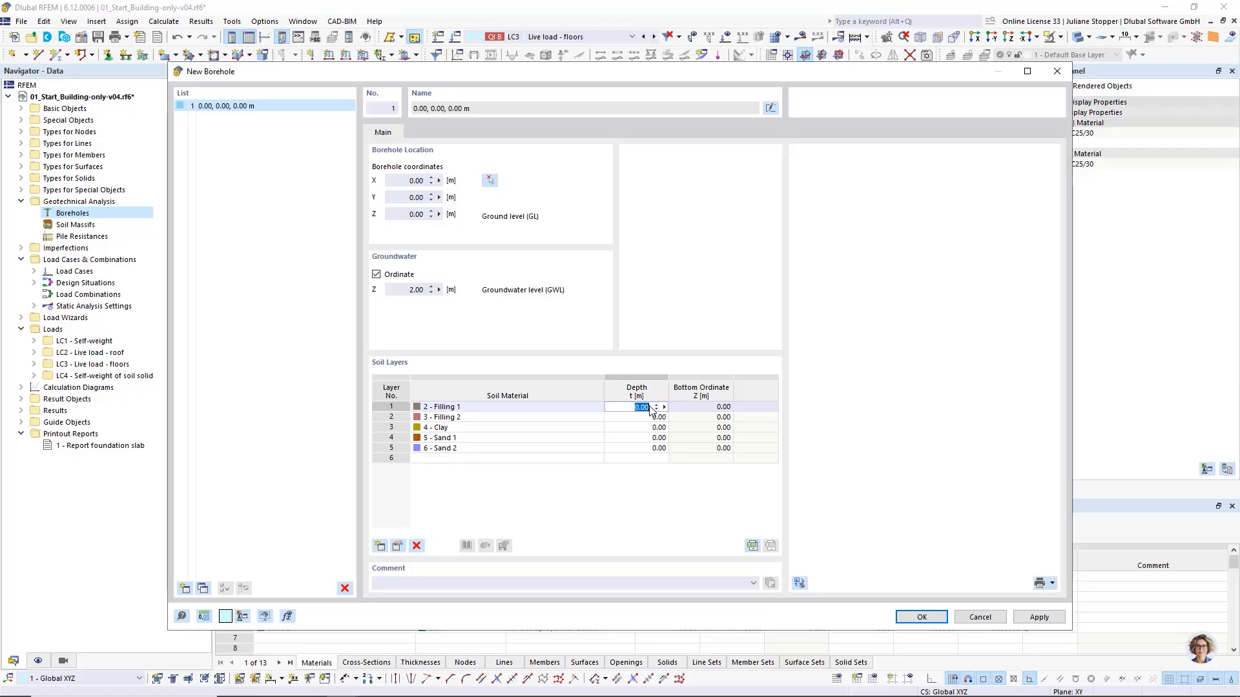
pyautogui.write('1')
pyautogui.click(652, 418)
pyautogui.click(653, 418)
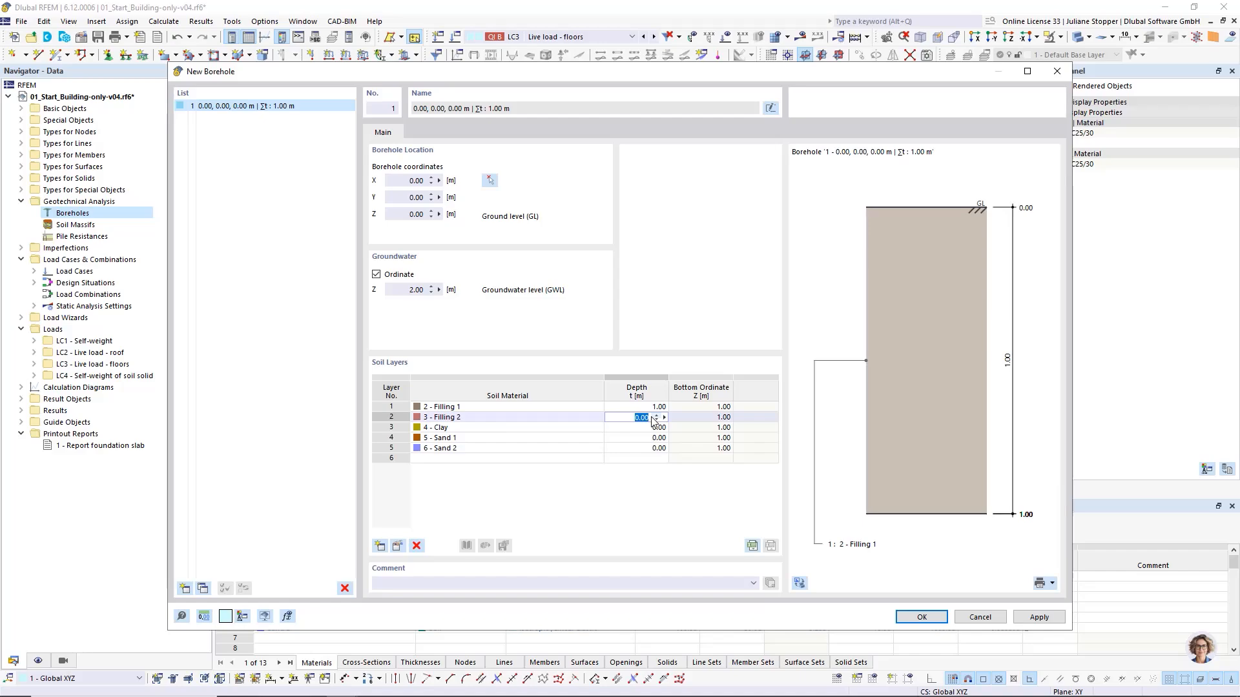
pyautogui.write('2')
pyautogui.press('Return')
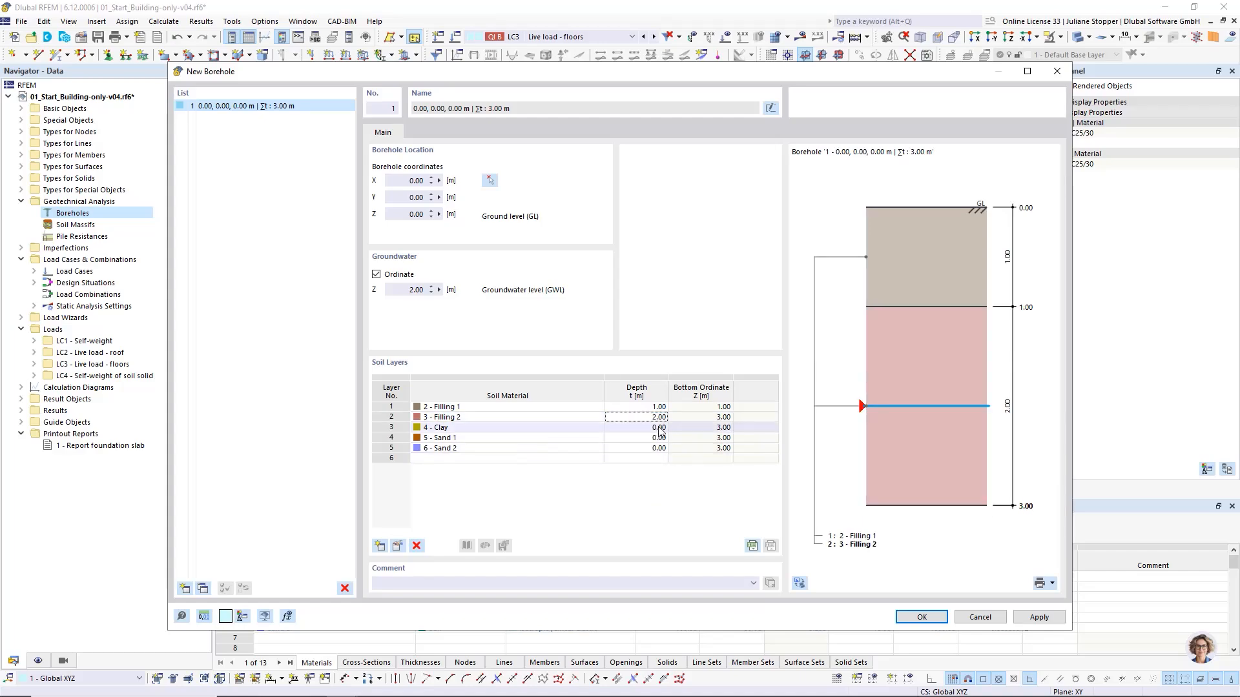
# Step: Set the borehole layer depths to 1 m for Clay, 11 m for Sand 1 and 16 m for Sand 2, and save the borehole
pyautogui.write('1')
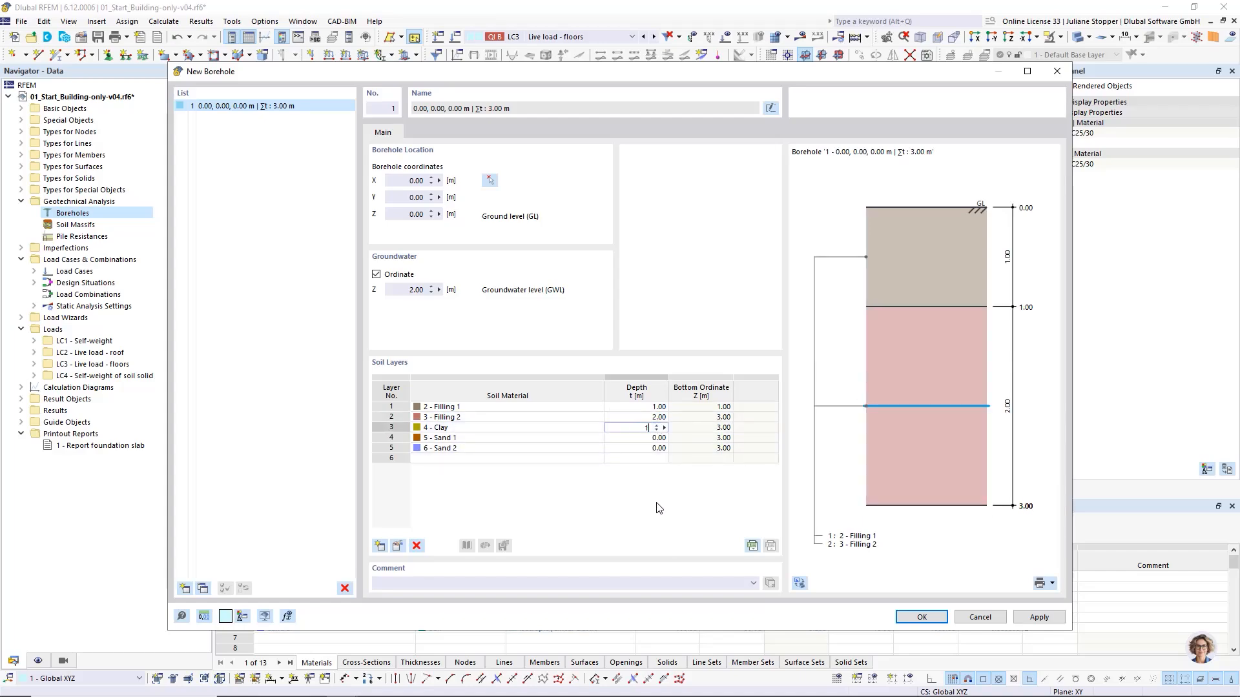
pyautogui.click(653, 439)
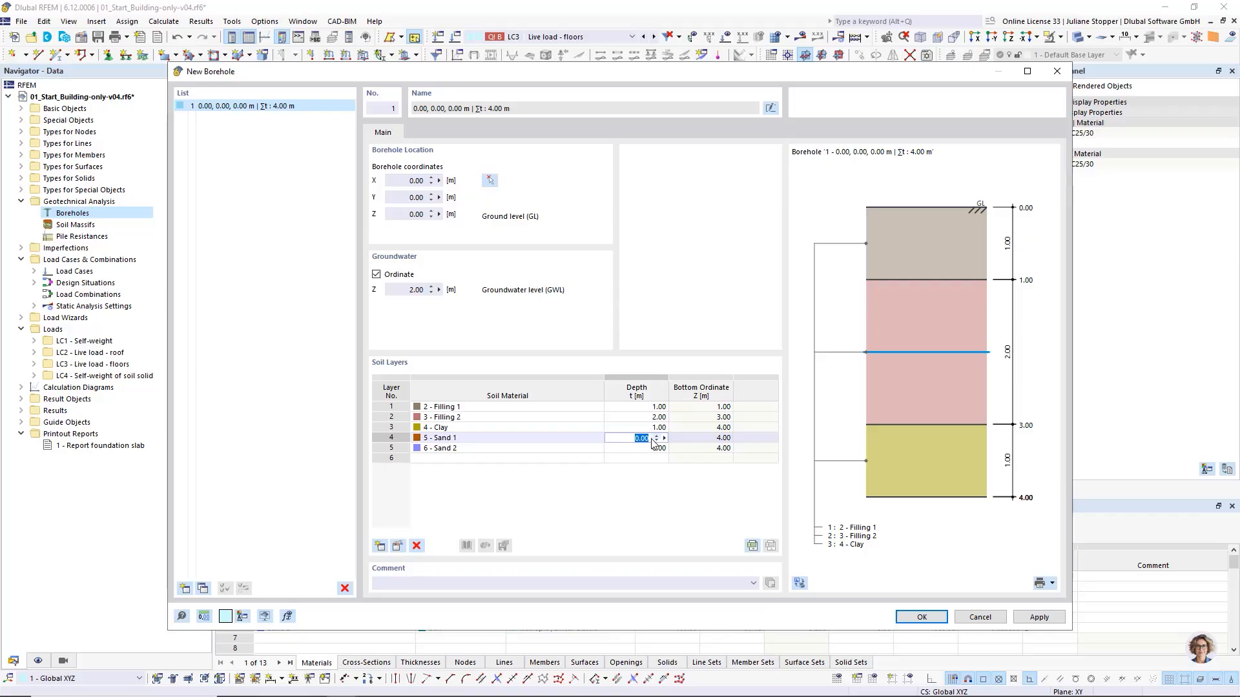
pyautogui.write('11')
pyautogui.click(649, 450)
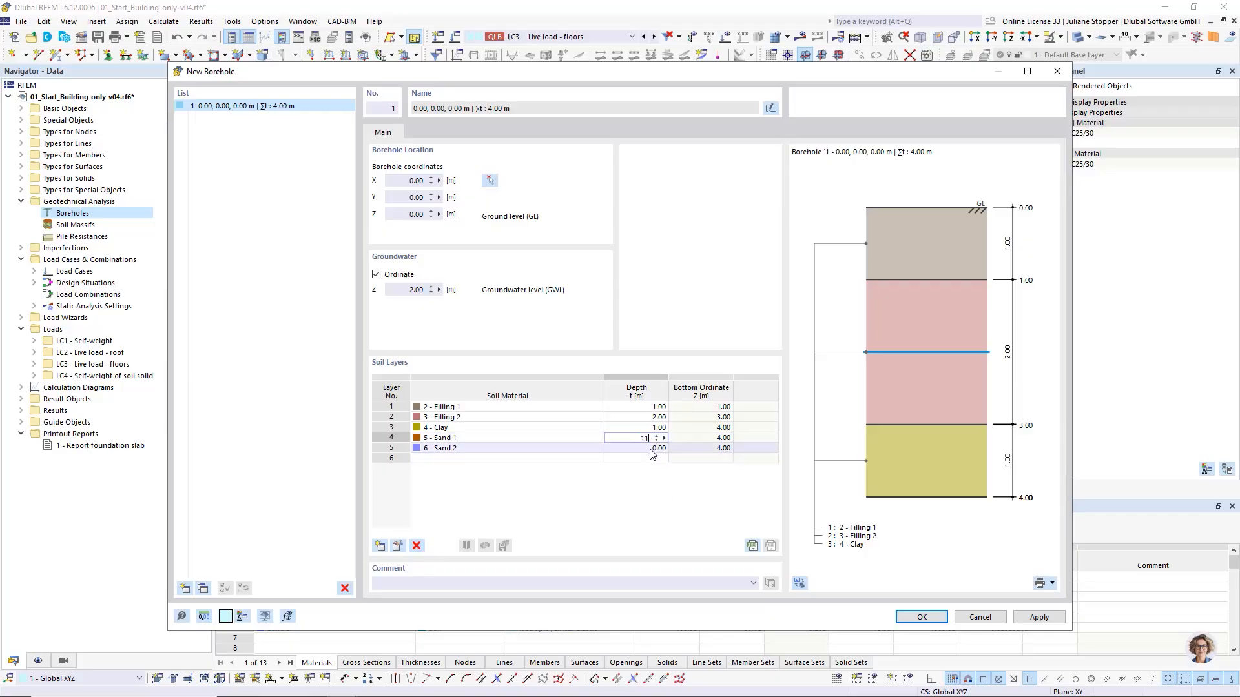
pyautogui.write('1')
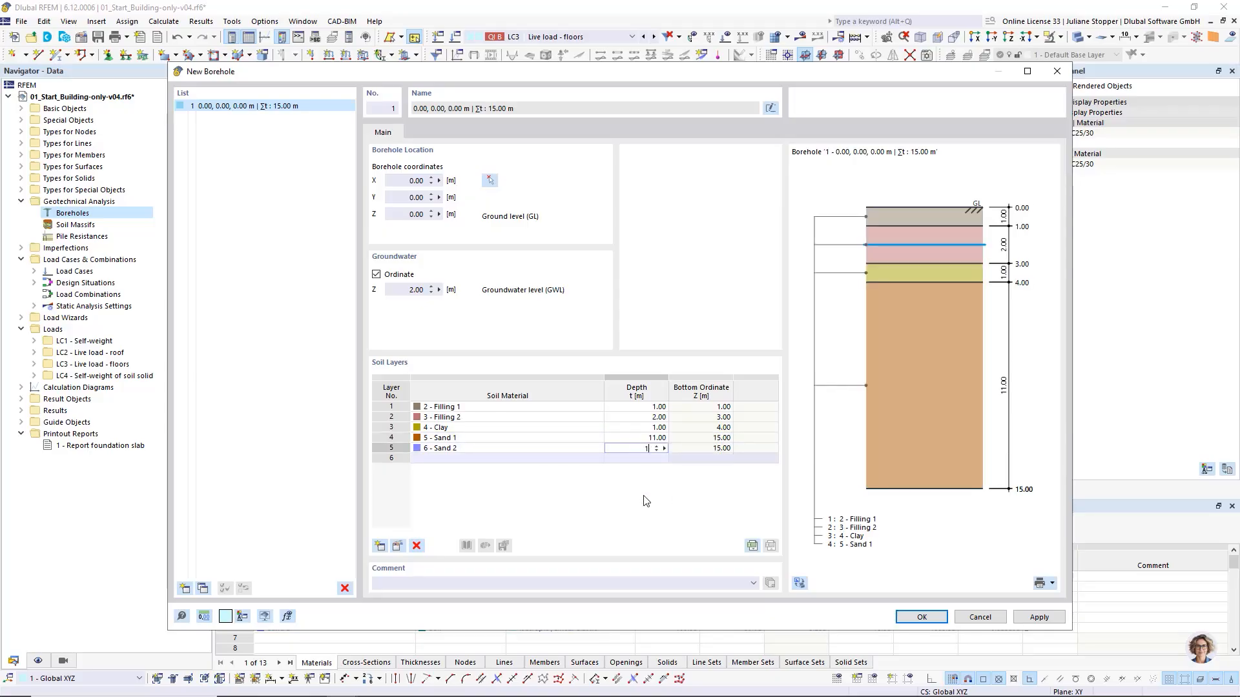
pyautogui.write('6')
pyautogui.press('Return')
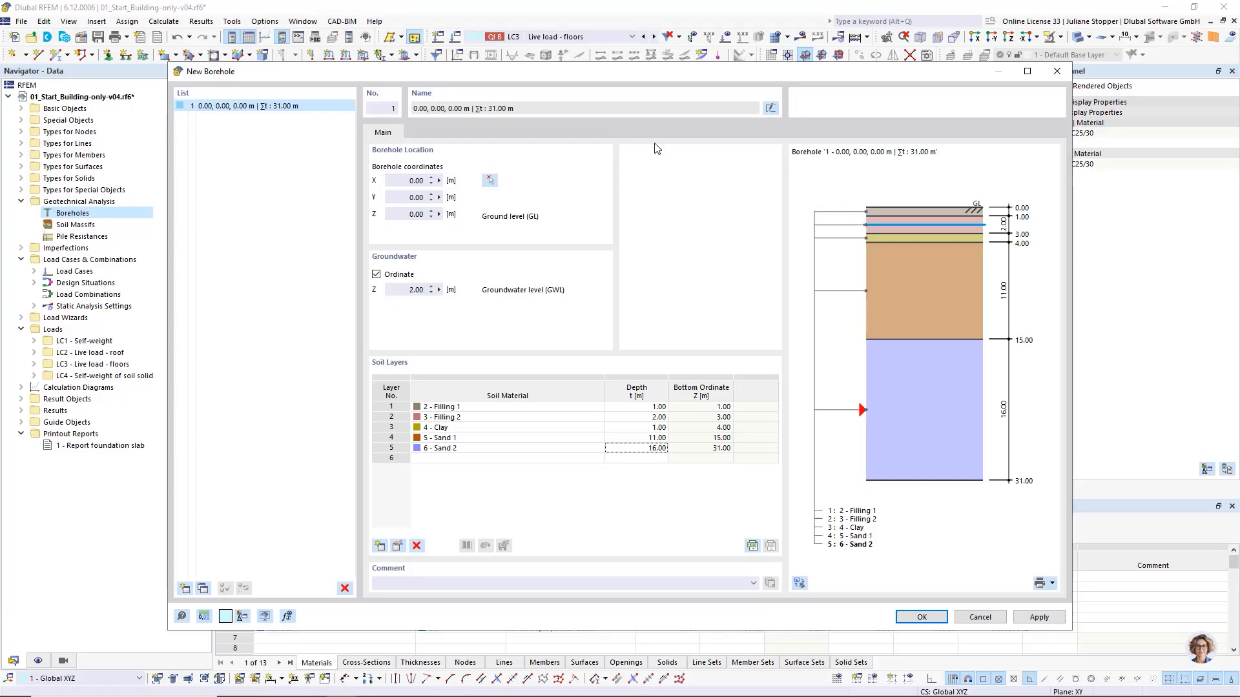
pyautogui.click(923, 617)
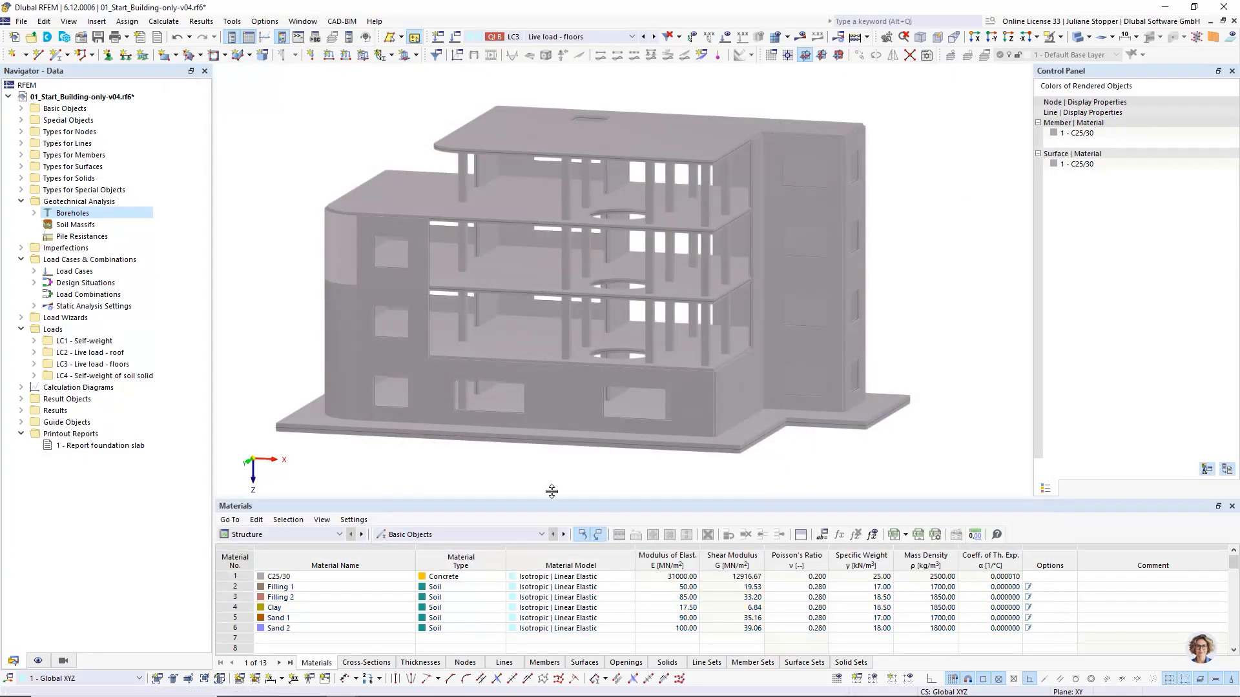
# Step: Turn on the display of boreholes in the model view
pyautogui.click(34, 213)
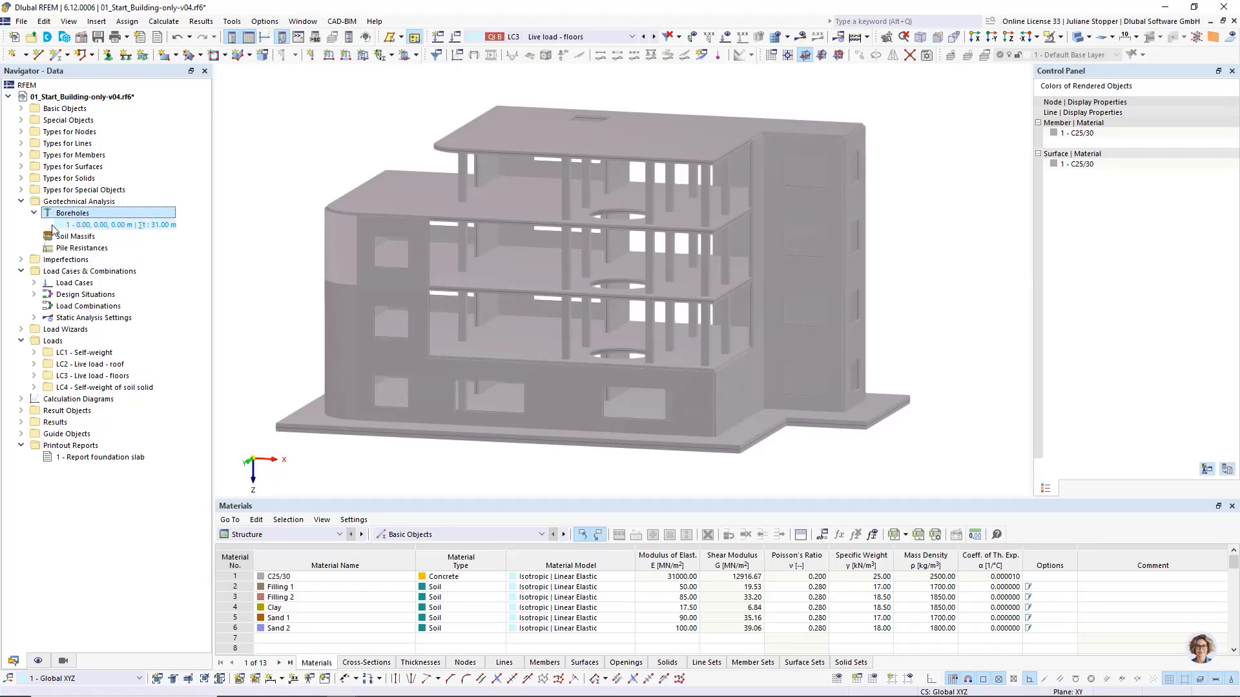
pyautogui.click(38, 661)
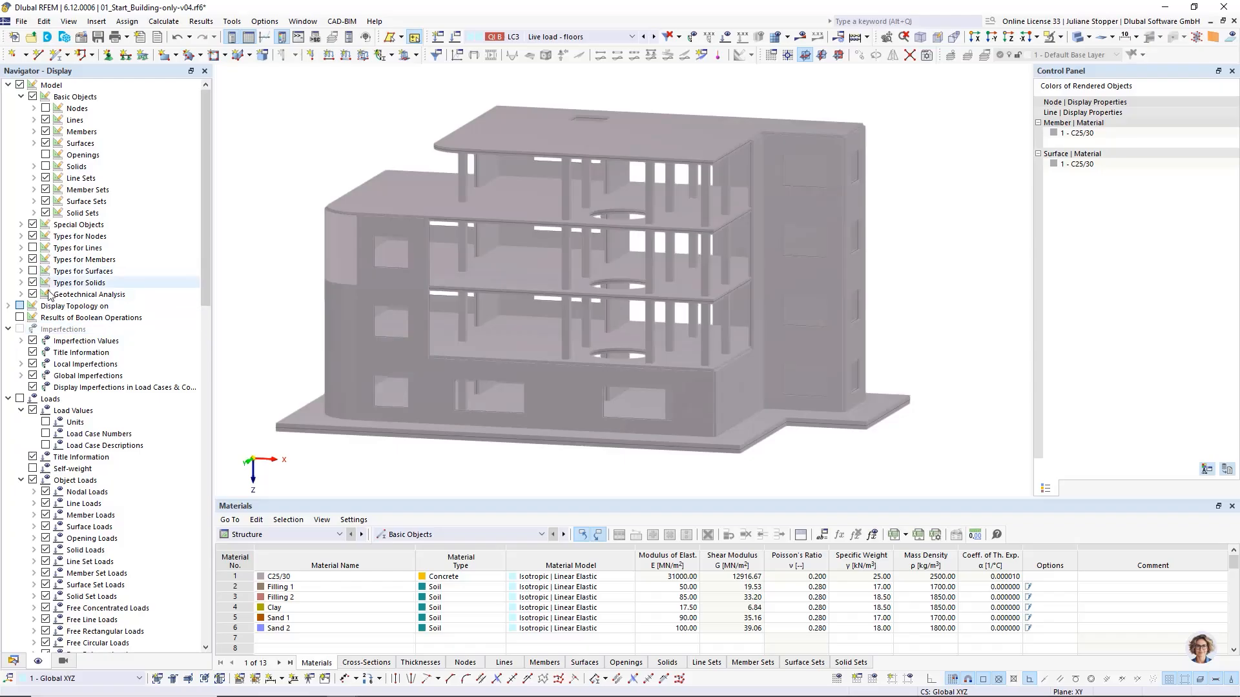
pyautogui.click(22, 294)
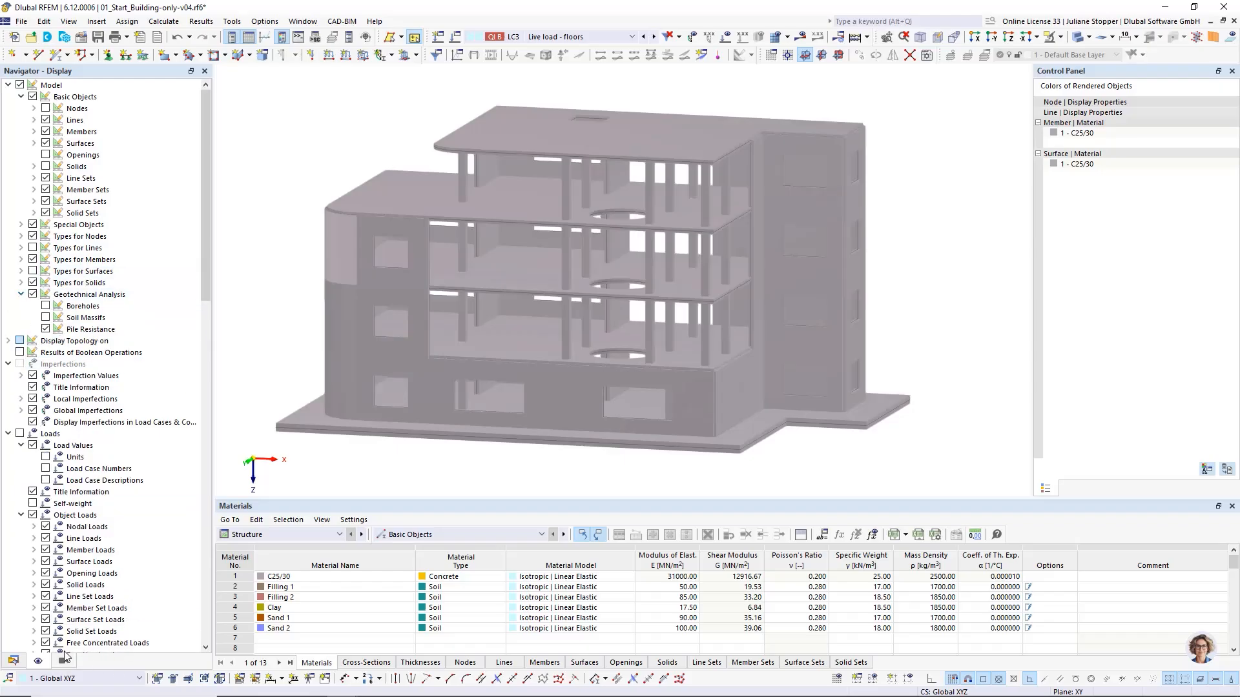
pyautogui.click(45, 306)
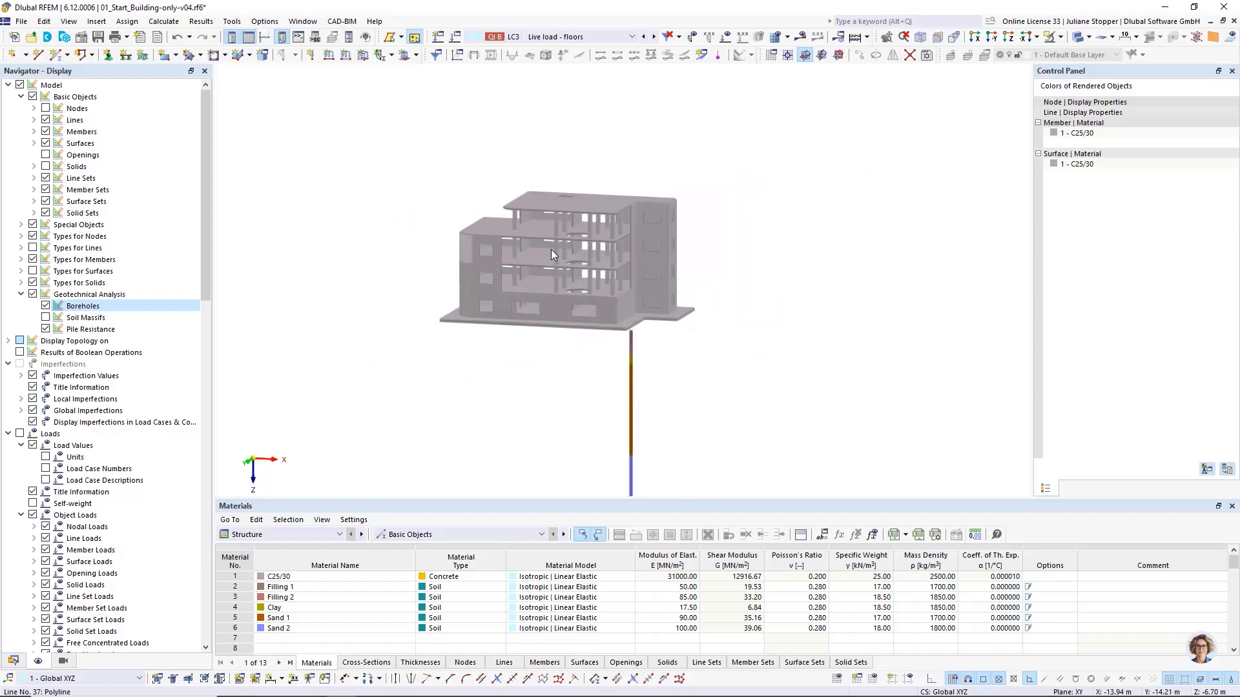
pyautogui.scroll(-1, 555, 256)
pyautogui.moveTo(567, 347); pyautogui.dragTo(529, 359, button='middle')
pyautogui.scroll(-1, 568, 326)
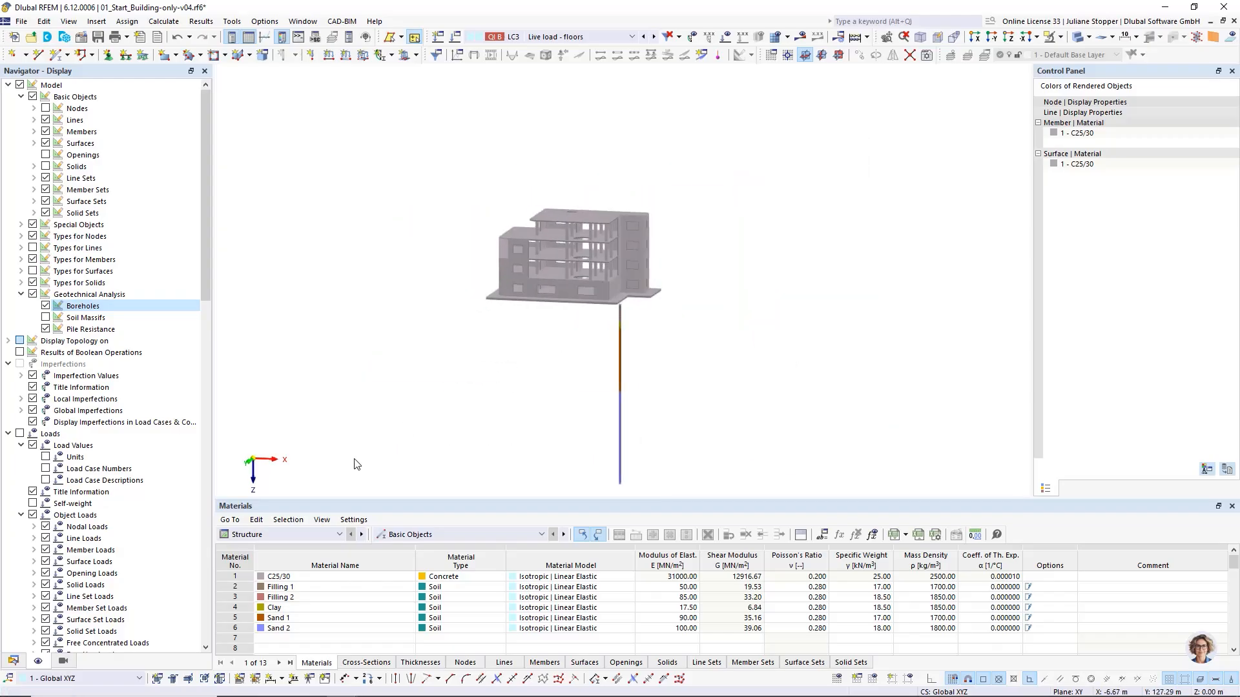
pyautogui.click(13, 660)
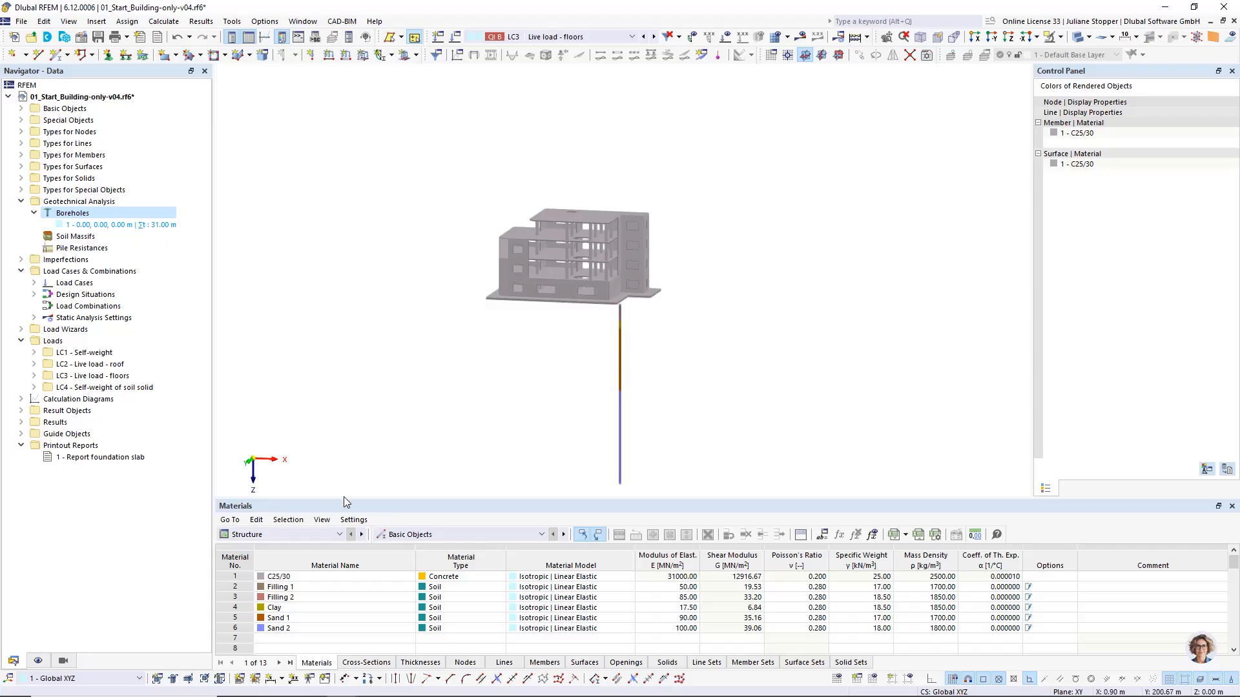
# Step: Show the Geotechnical Analysis borehole table to review the borehole's tabular data
pyautogui.moveTo(345, 498); pyautogui.dragTo(347, 462)
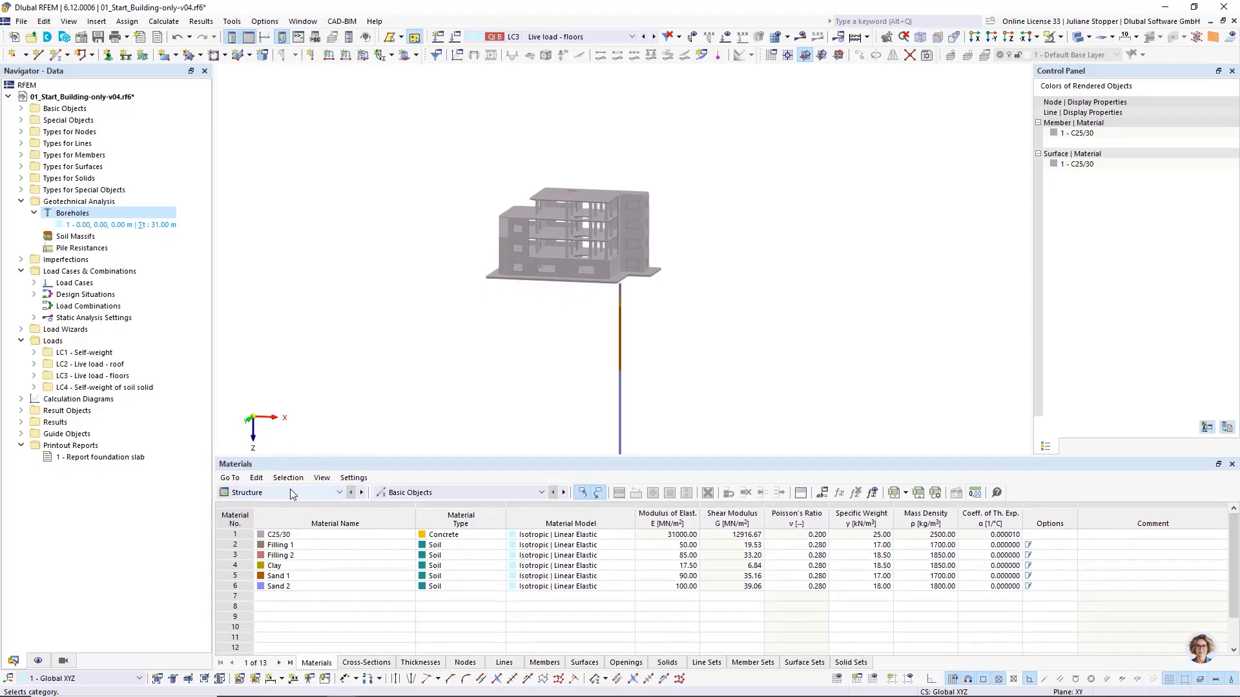
pyautogui.click(452, 492)
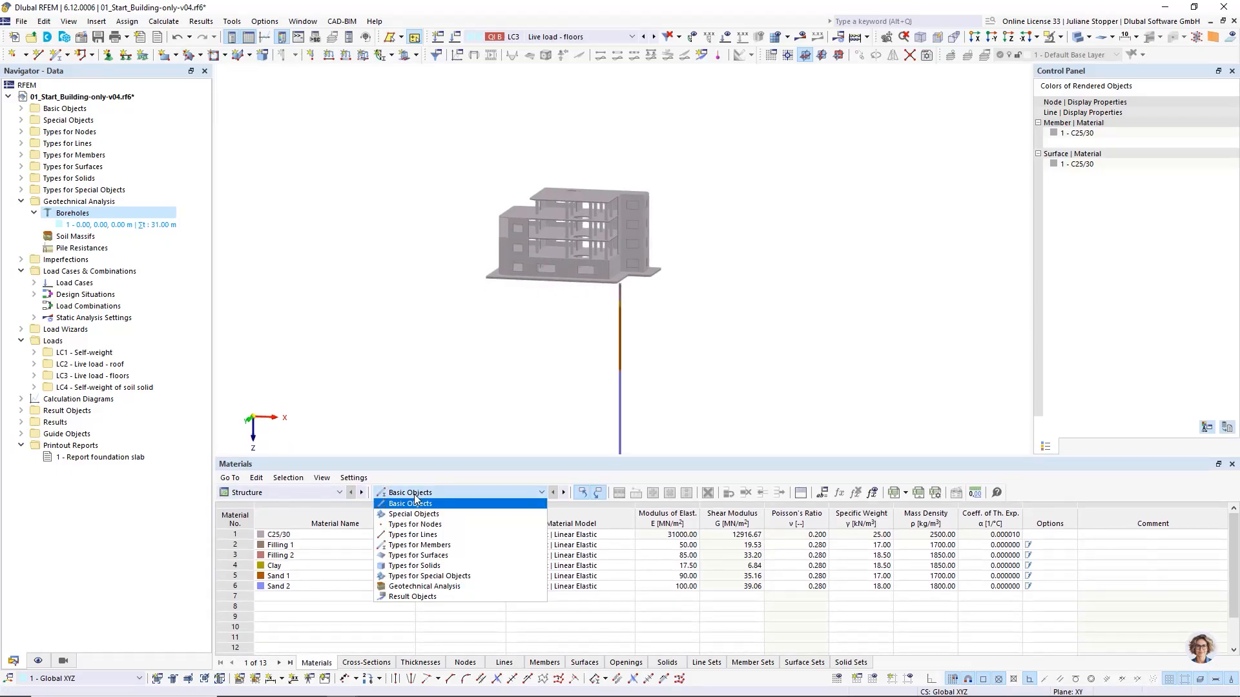
pyautogui.click(432, 587)
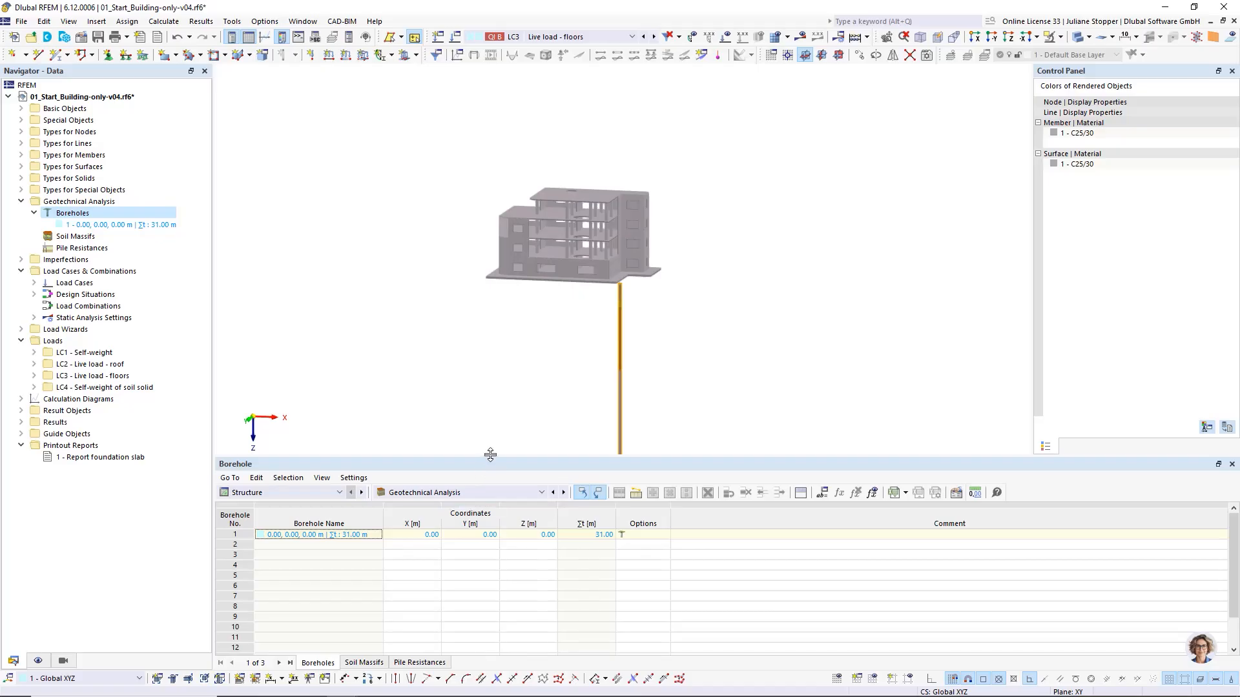
pyautogui.moveTo(486, 456); pyautogui.dragTo(488, 506)
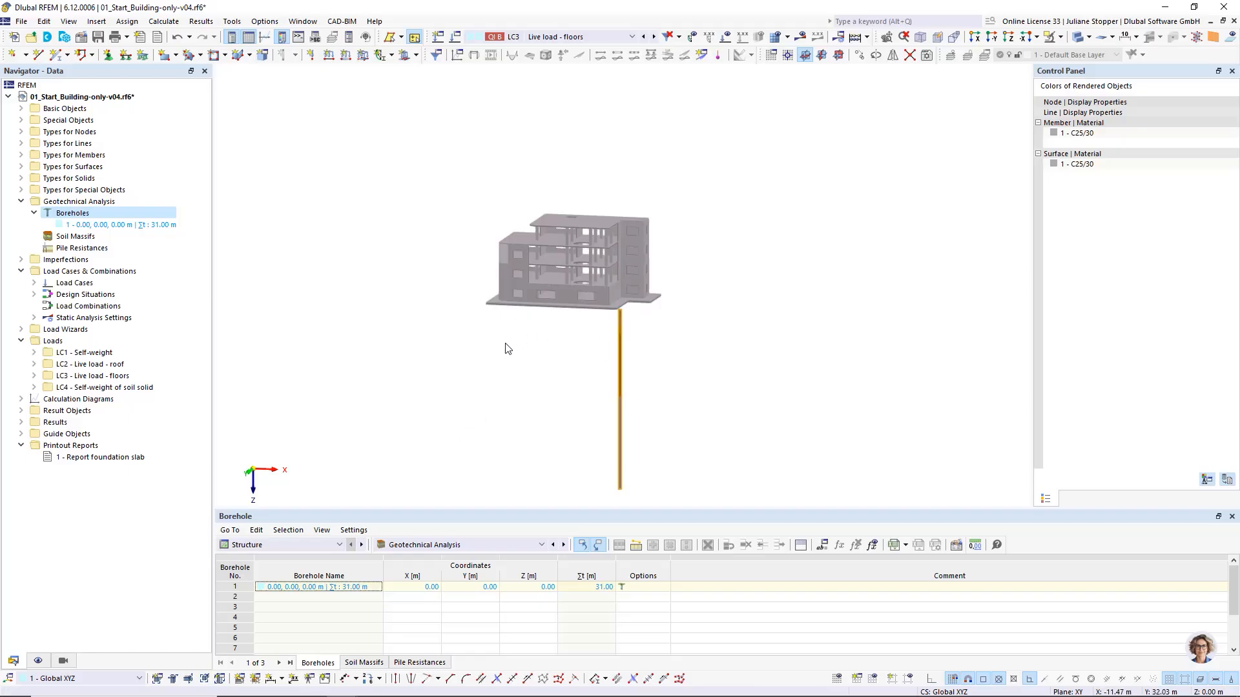
pyautogui.moveTo(551, 403); pyautogui.dragTo(536, 373, button='middle')
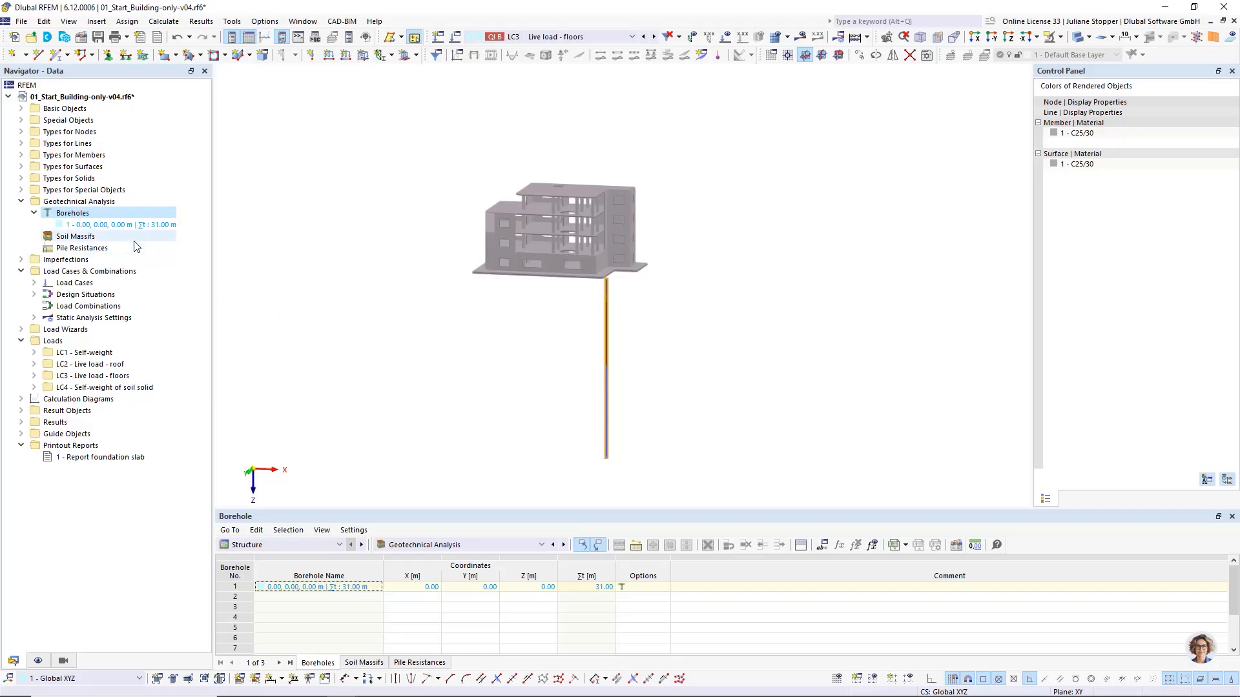
# Step: Create a soil massif from borehole 1 with the soil representation type 2D | Advanced half-space method
pyautogui.doubleClick(74, 237)
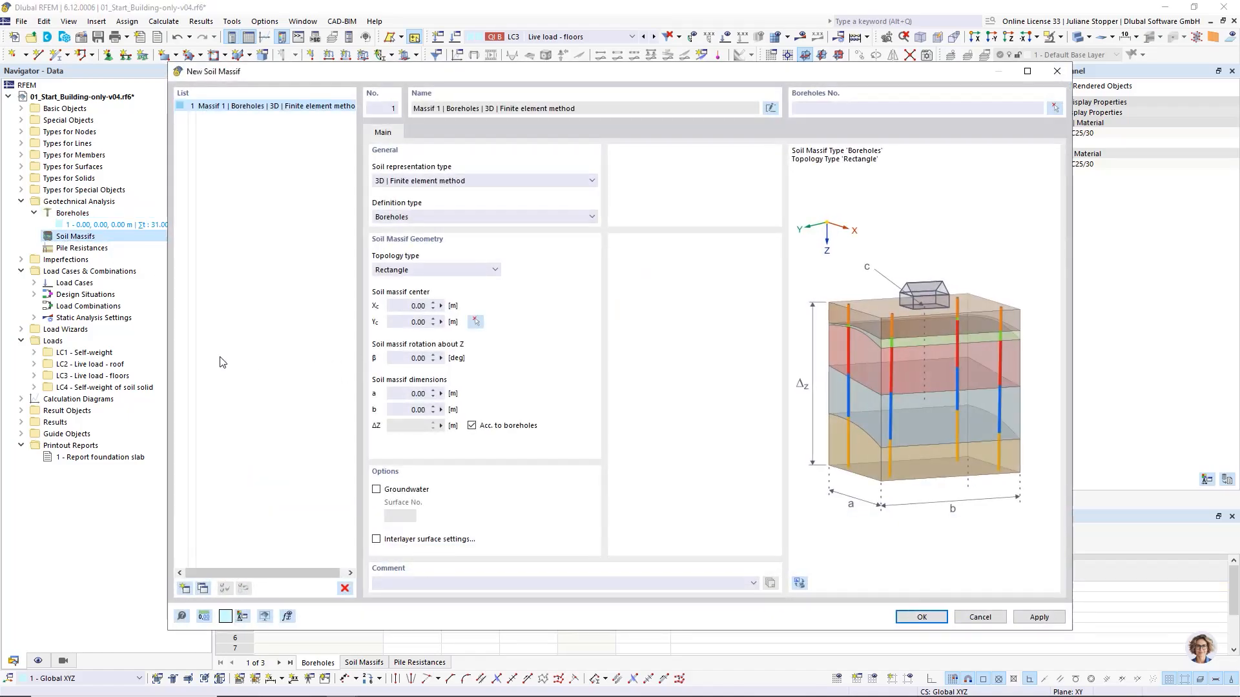
pyautogui.moveTo(360, 72); pyautogui.dragTo(318, 77)
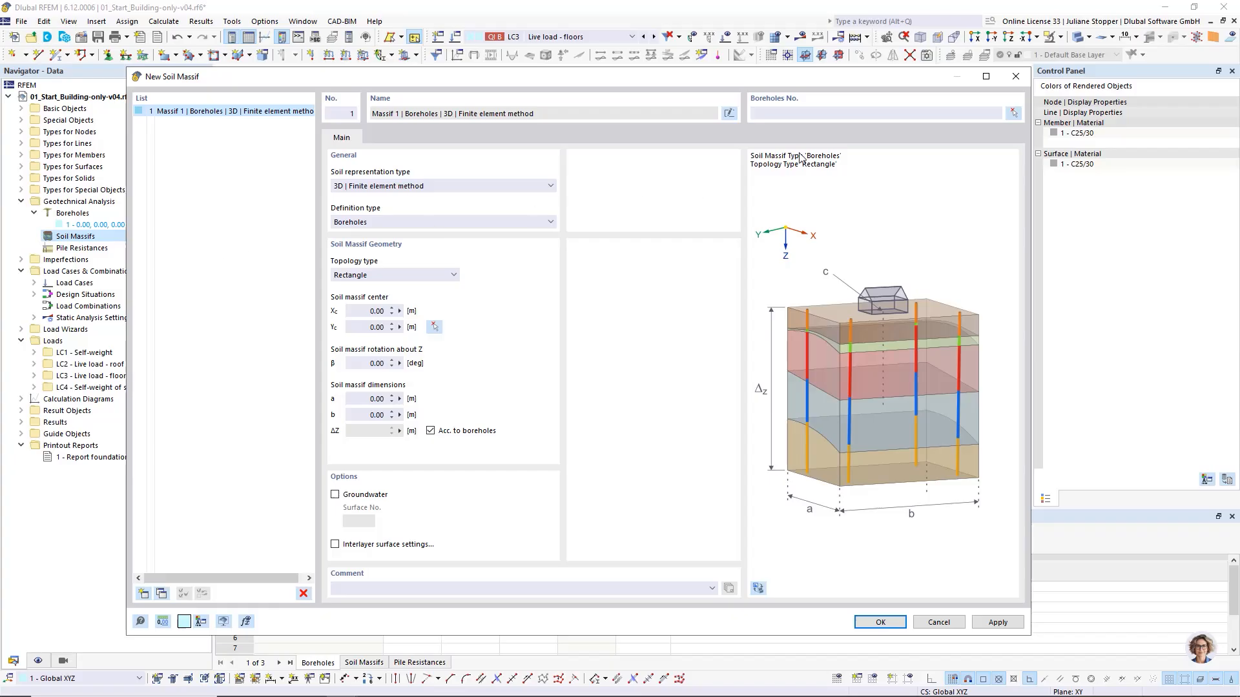
pyautogui.click(770, 115)
pyautogui.write('1')
pyautogui.click(456, 188)
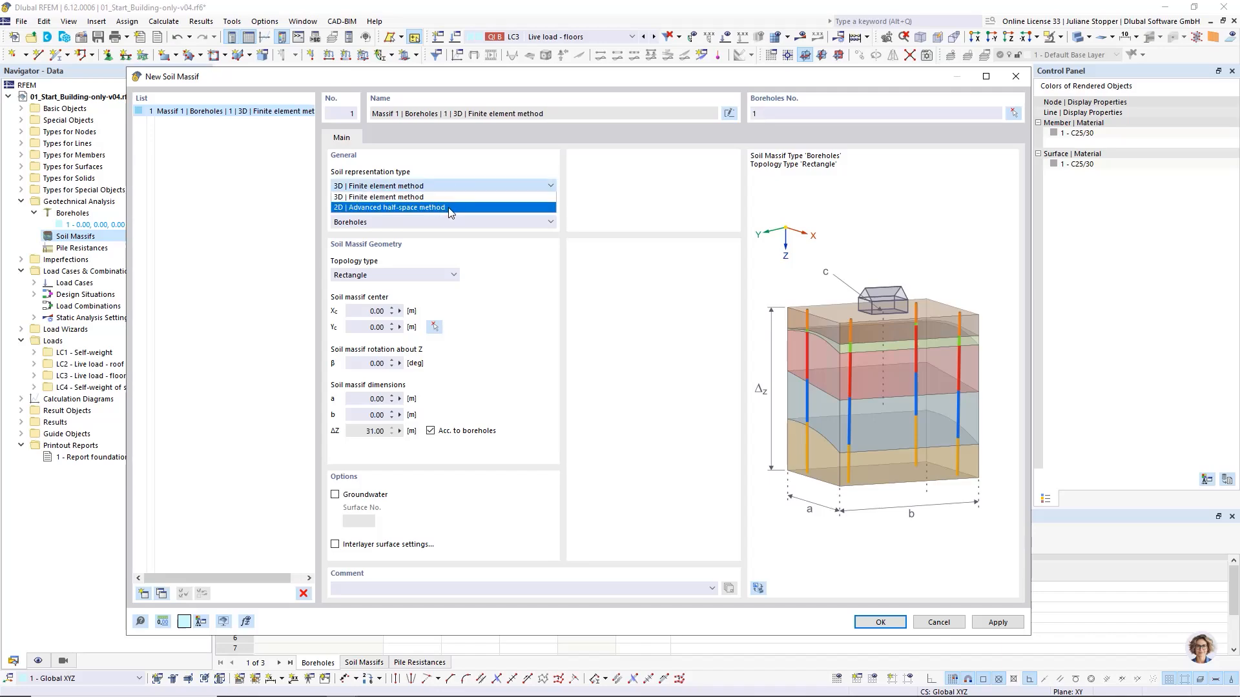
pyautogui.click(451, 208)
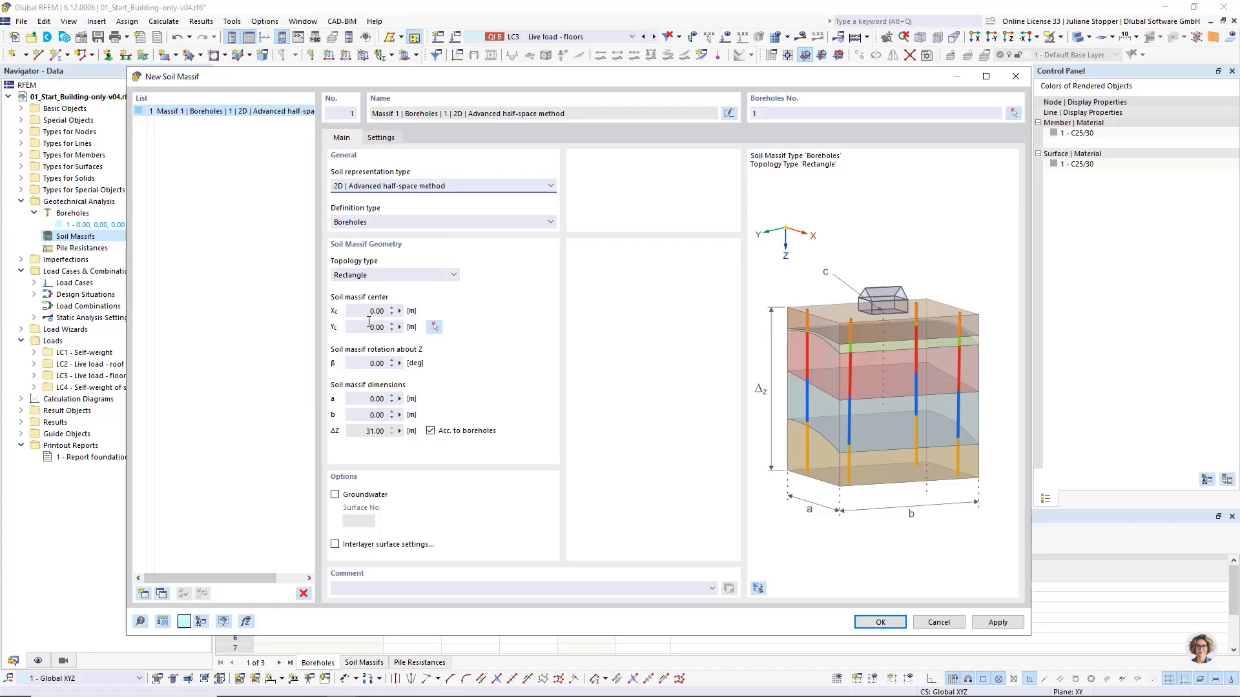
# Step: Set the soil massif center to X -10 m and Y -8 m
pyautogui.click(434, 327)
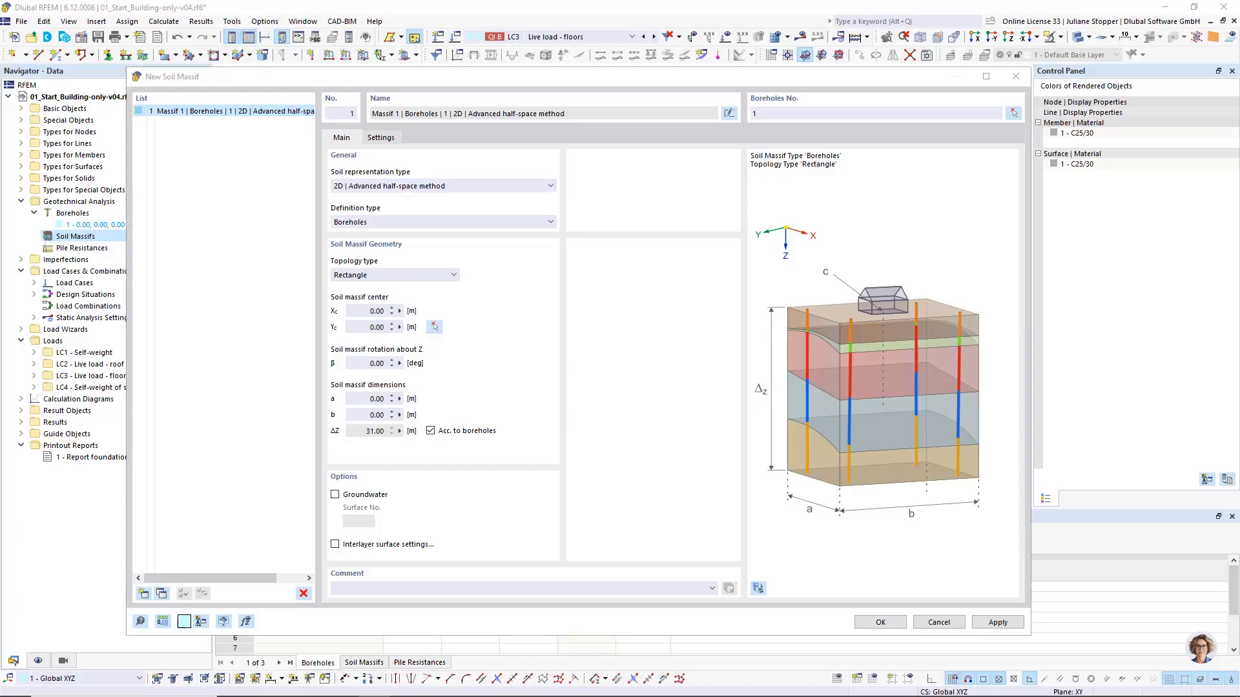
pyautogui.click(372, 313)
pyautogui.click(372, 314)
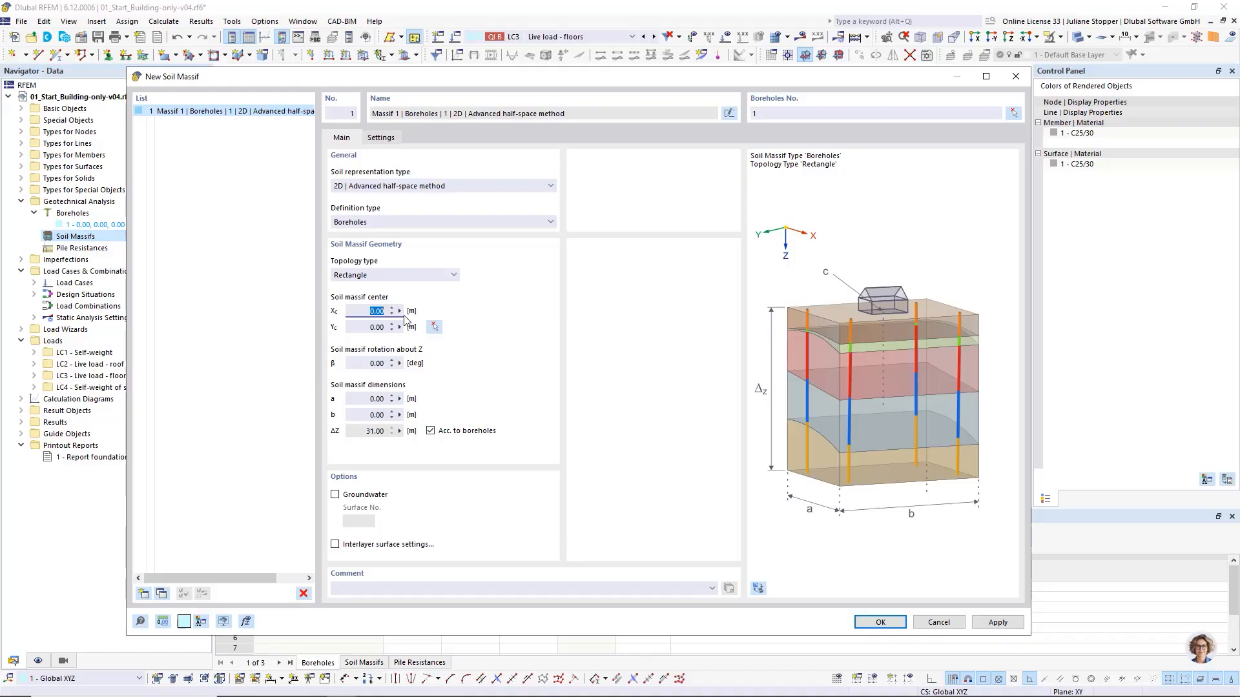
pyautogui.press('BackSpace')
pyautogui.write('-10')
pyautogui.press('Tab')
pyautogui.write('-8,')
# Step: Set the soil massif dimensions to a 47 m and b 36 m, and activate groundwater
pyautogui.click(366, 399)
pyautogui.doubleClick(367, 398)
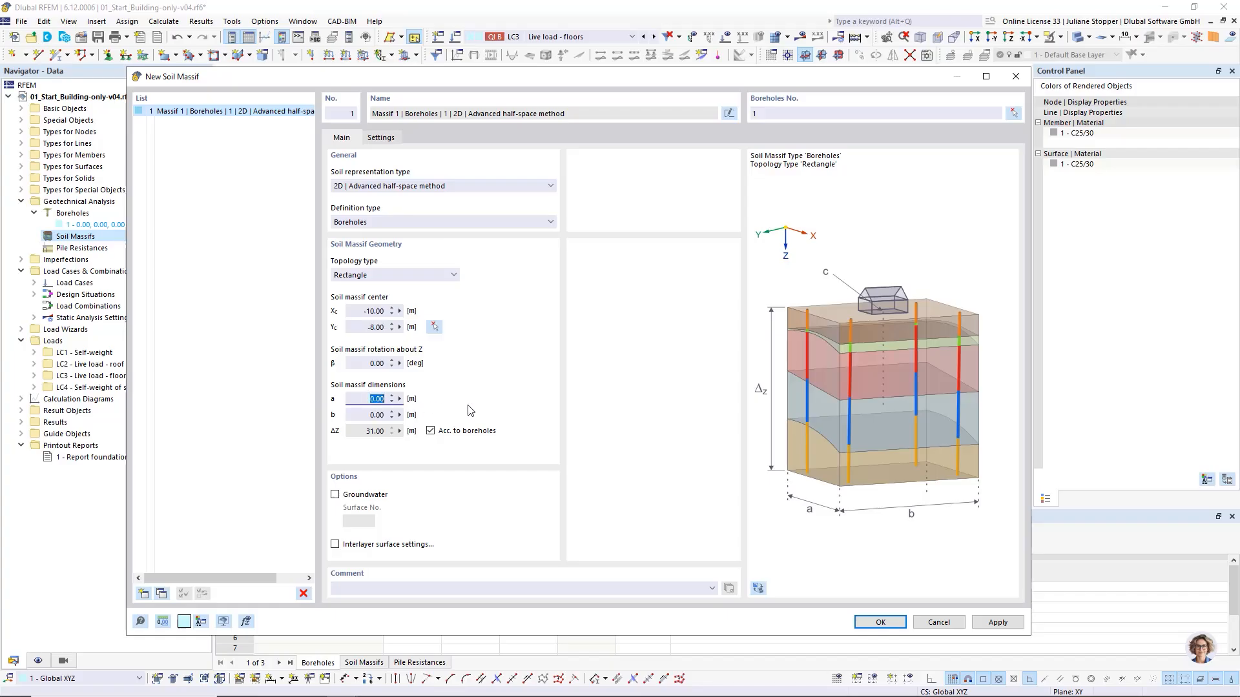
pyautogui.write('47')
pyautogui.click(362, 415)
pyautogui.doubleClick(383, 415)
pyautogui.write('36')
pyautogui.click(335, 495)
# Step: Assign foundation slab surfaces 1 and 60 for the soil massif's support generation
pyautogui.click(381, 138)
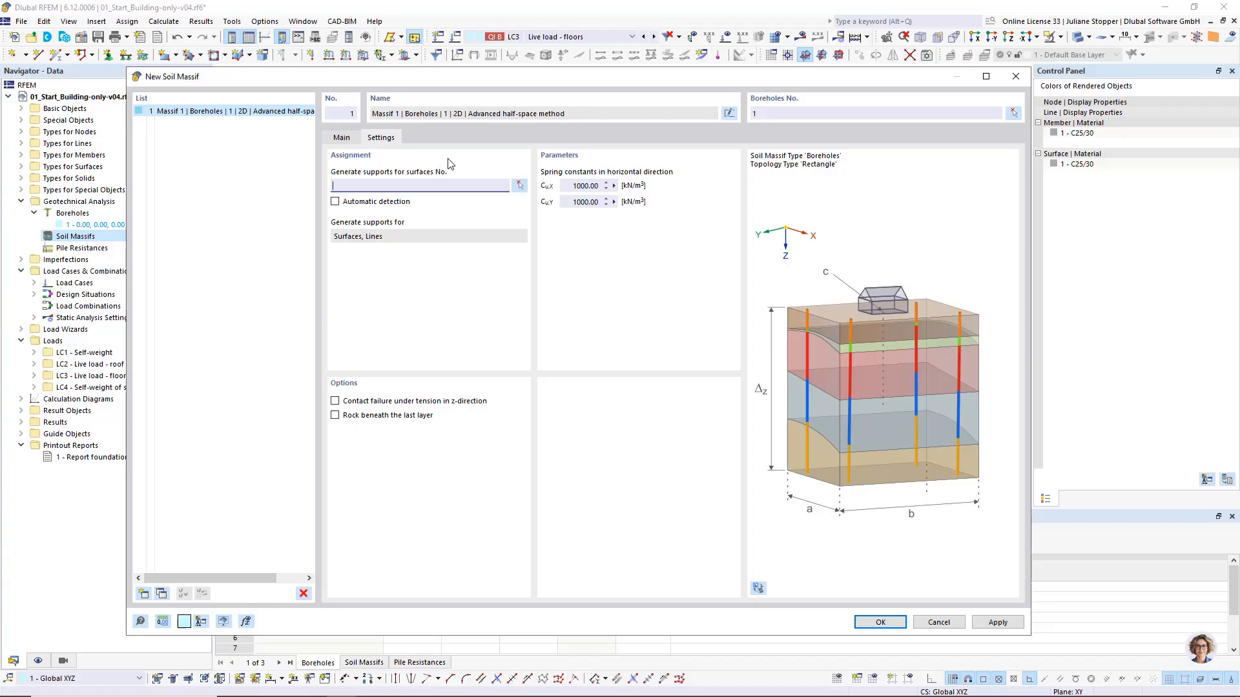
pyautogui.click(520, 187)
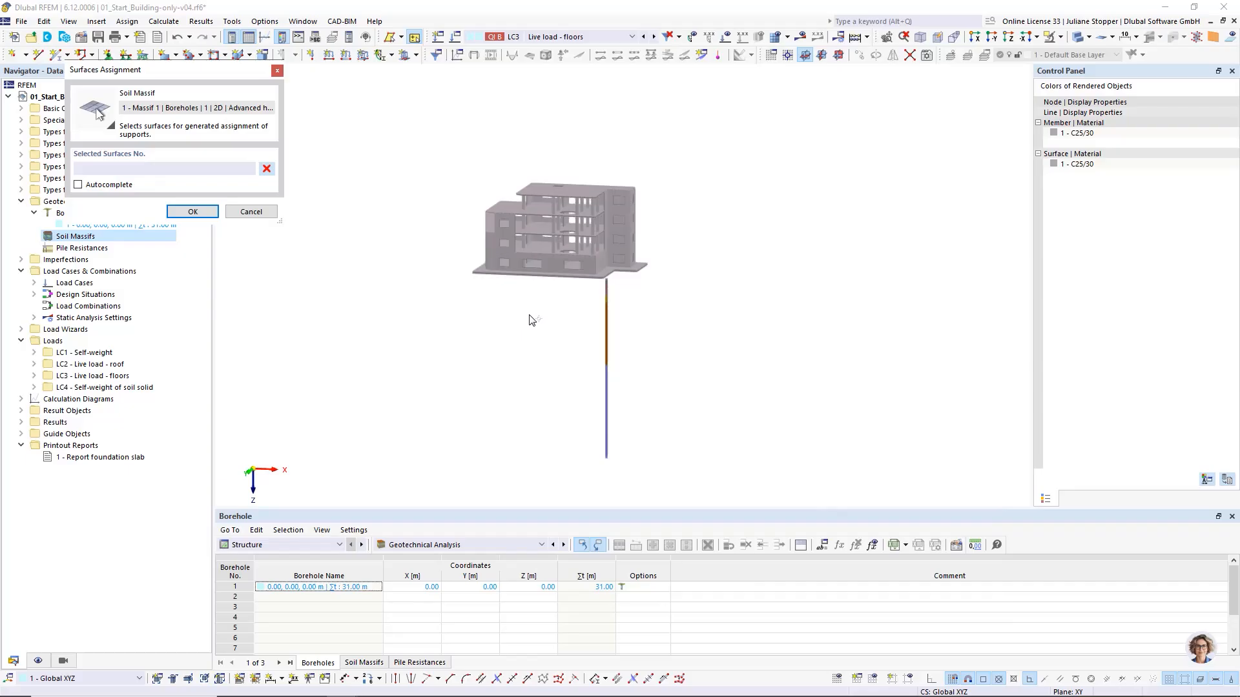
pyautogui.keyDown('ctrl'); pyautogui.moveTo(546, 363); pyautogui.dragTo(547, 252, button='middle'); pyautogui.keyUp('ctrl')
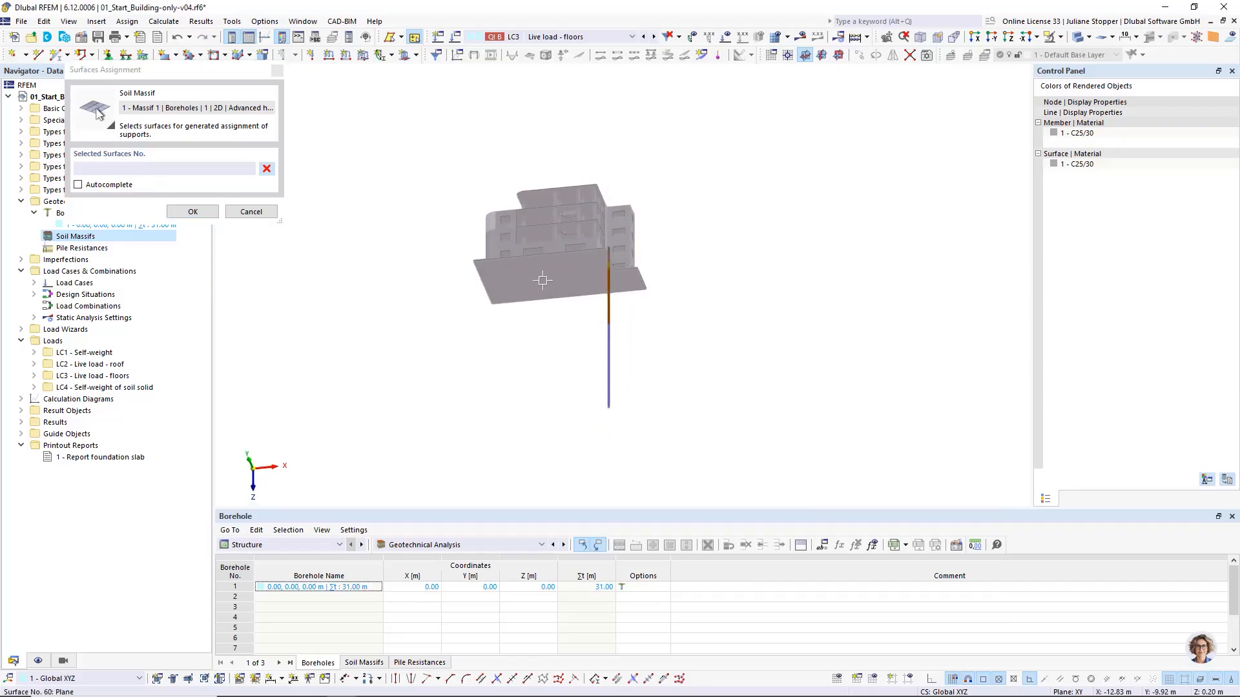
pyautogui.scroll(2, 543, 280)
pyautogui.click(543, 280)
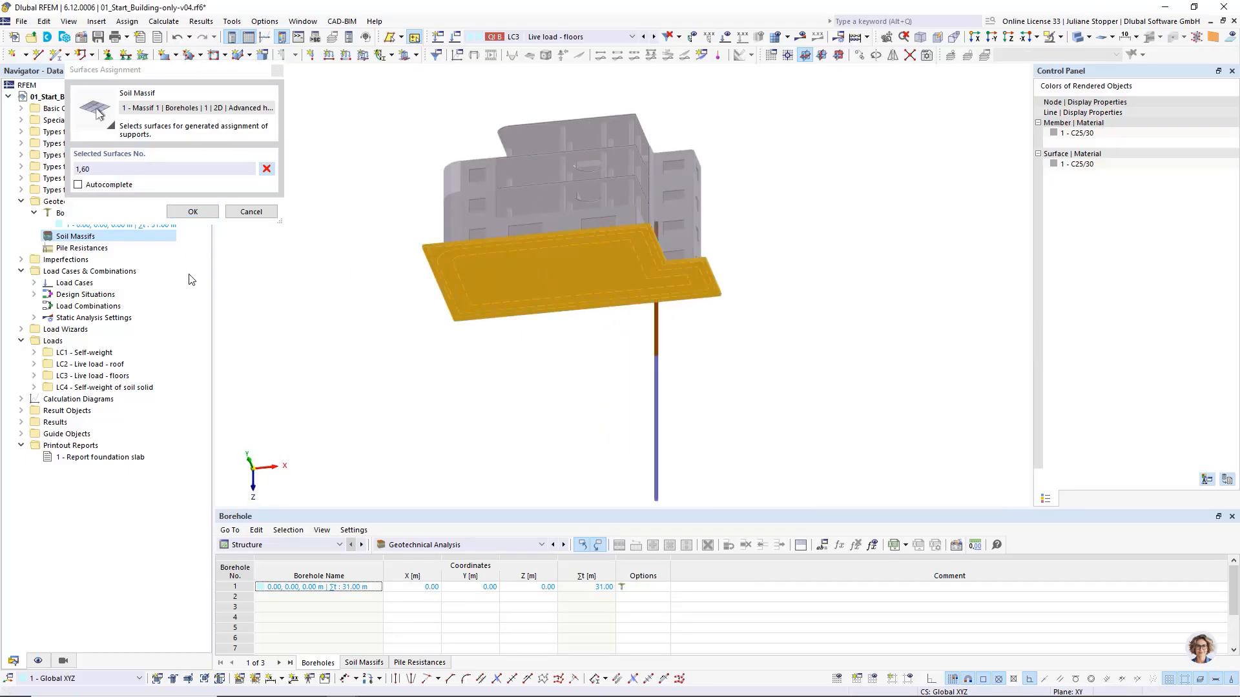
pyautogui.click(188, 212)
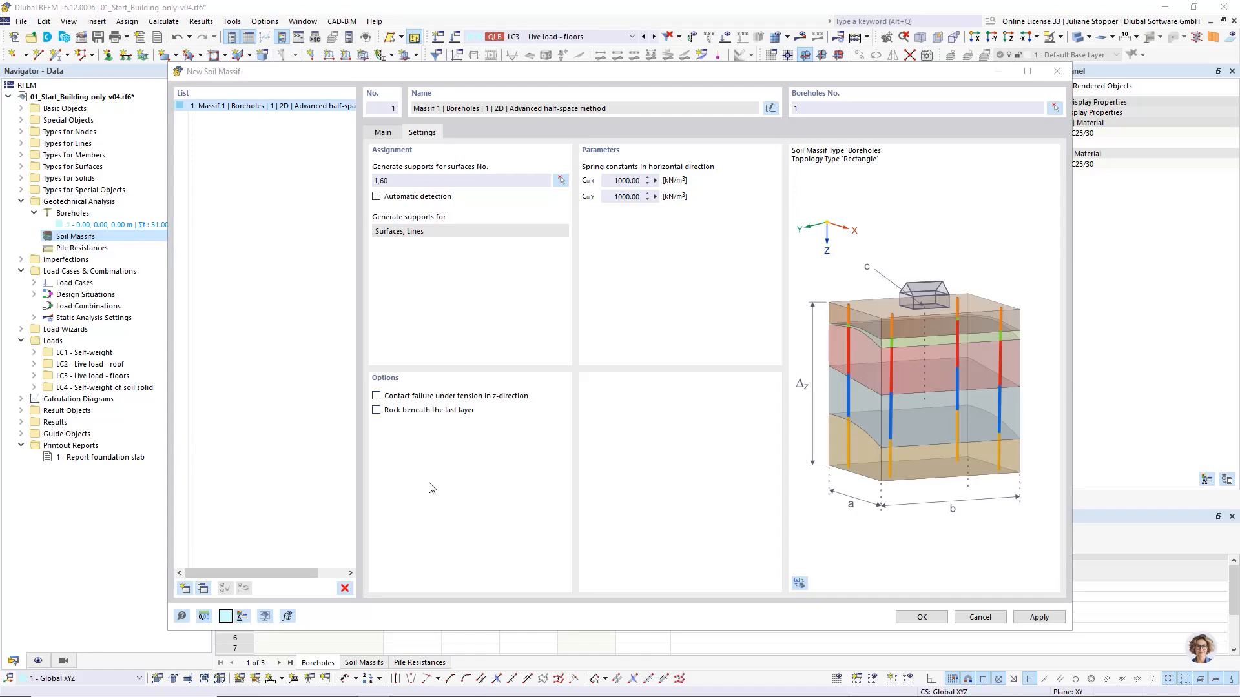
# Step: Activate contact failure under tension in z-direction, leave rock beneath the last layer off, and save the soil massif
pyautogui.click(377, 396)
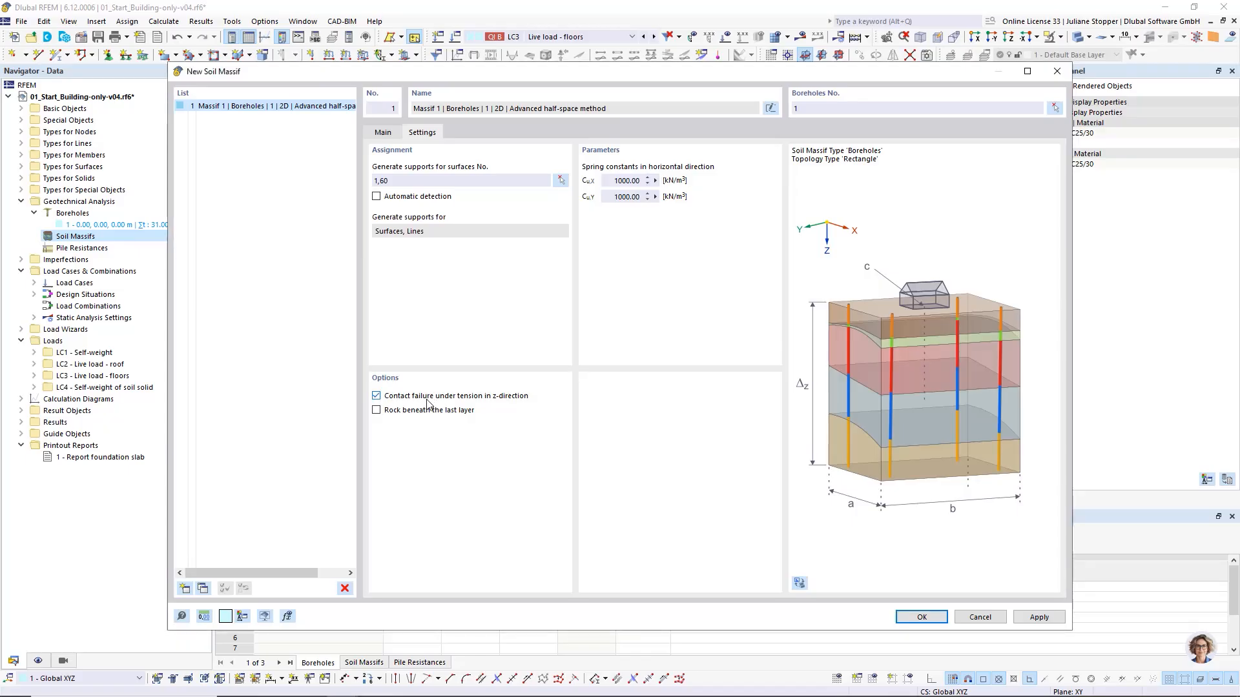
pyautogui.click(489, 415)
pyautogui.click(377, 411)
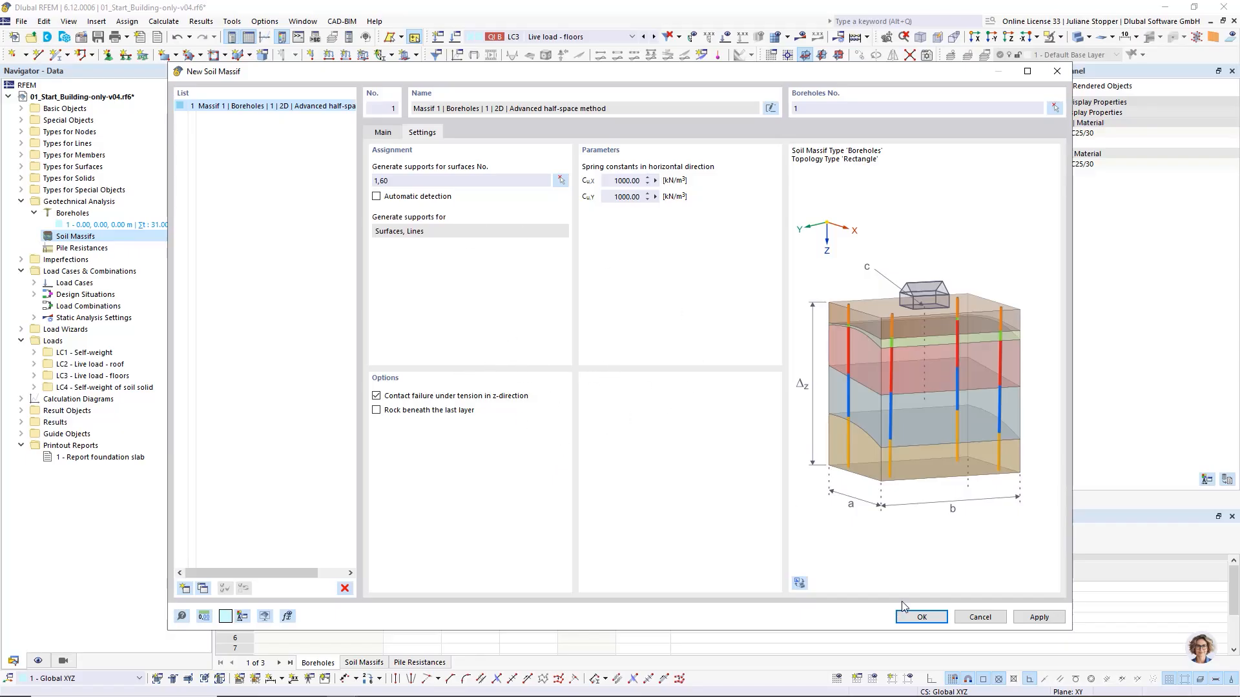
pyautogui.press('Return')
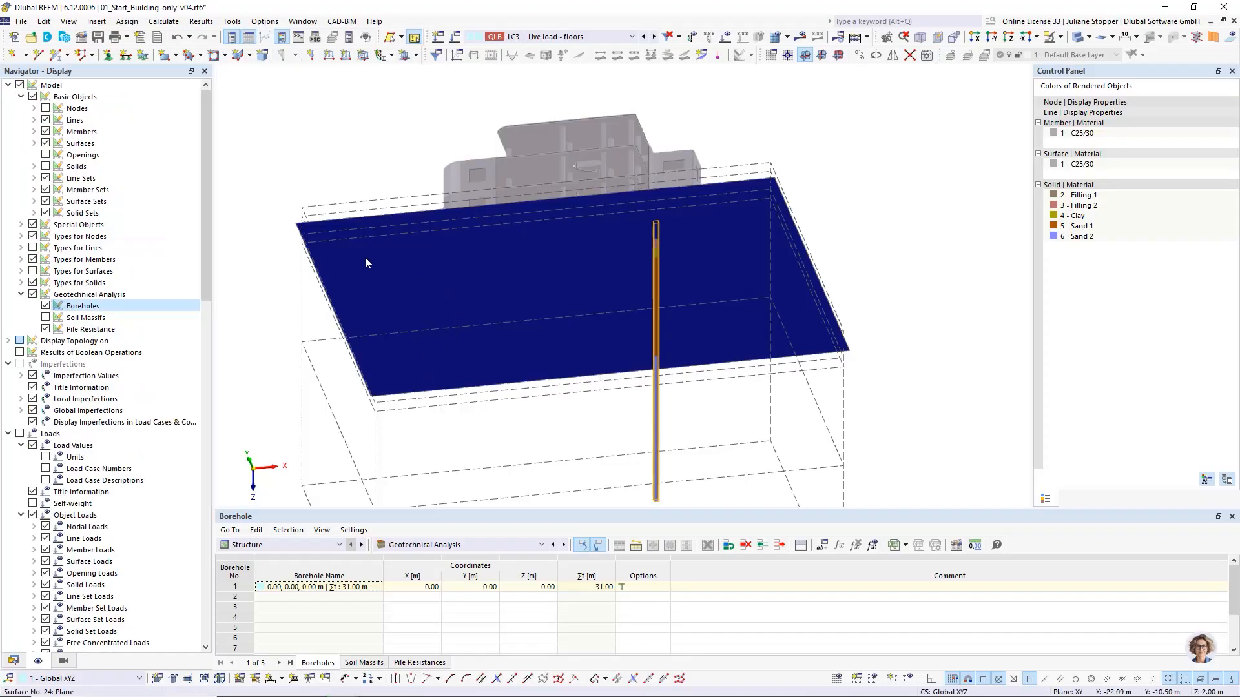
# Step: Hide surfaces of the Groundwater stiffness type in the model view and return to the model data tree
pyautogui.click(34, 144)
pyautogui.click(46, 155)
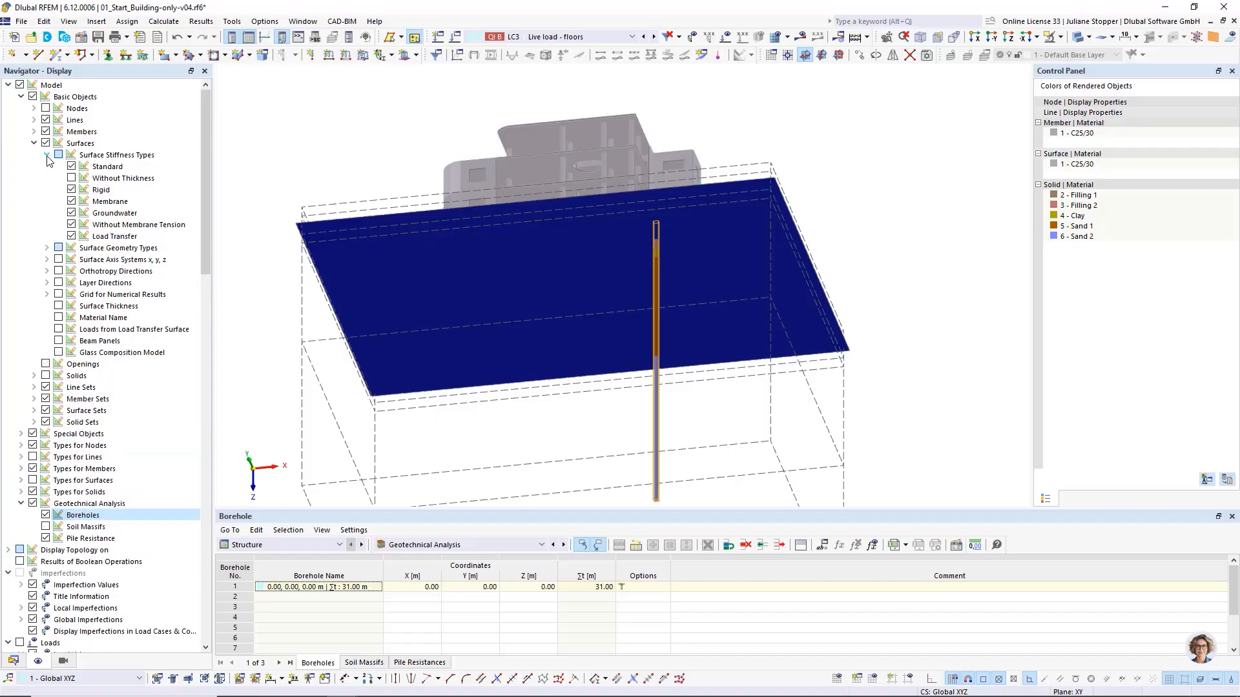
pyautogui.click(72, 214)
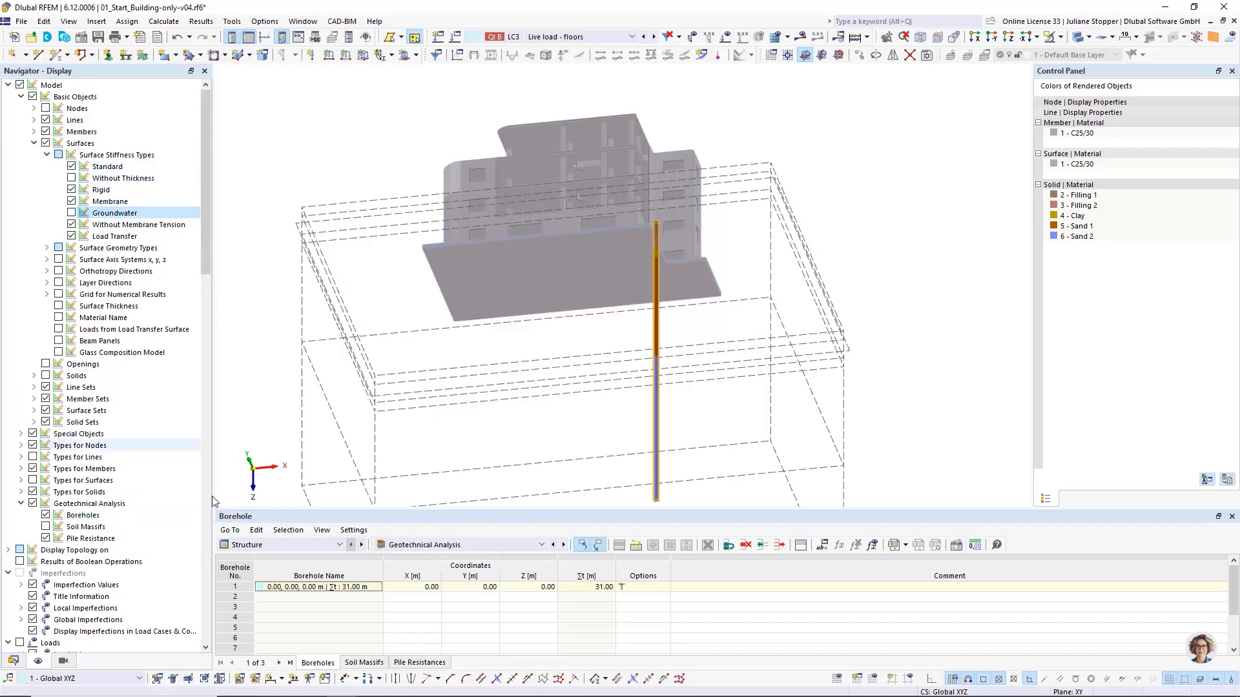
pyautogui.click(14, 662)
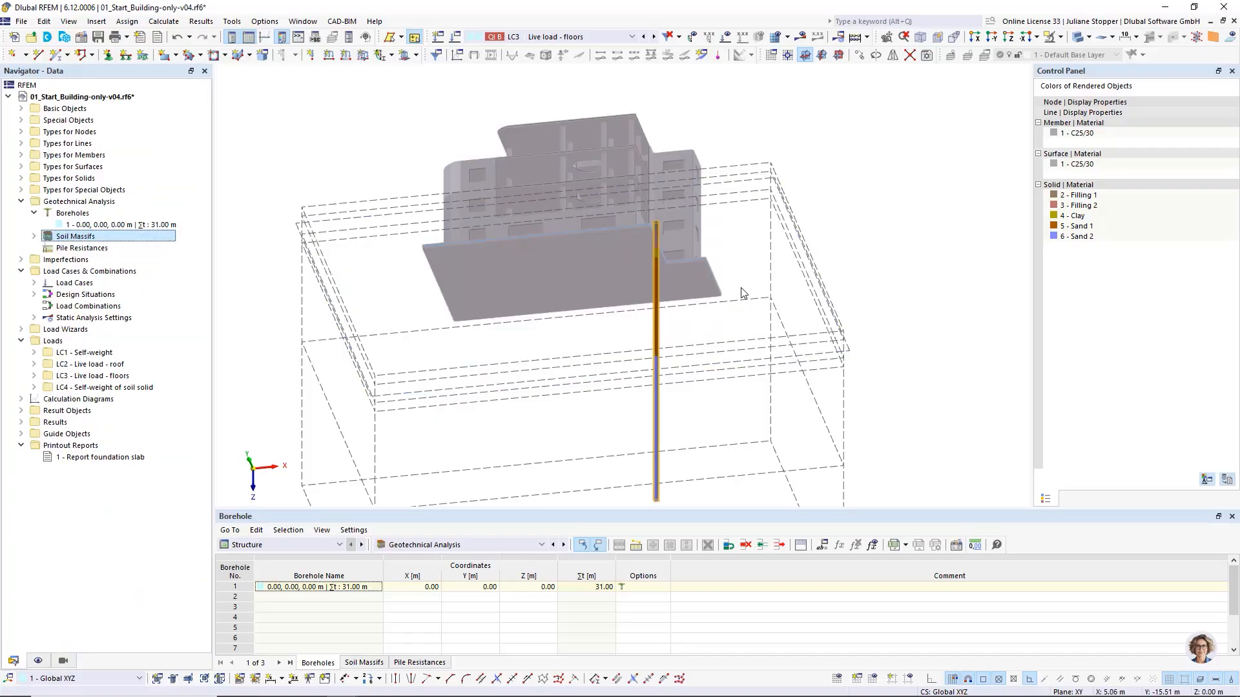
# Step: Display the types for surfaces and types for lines in the model view, and return to the model data tree
pyautogui.keyDown('ctrl'); pyautogui.moveTo(839, 264); pyautogui.dragTo(876, 383, button='middle'); pyautogui.keyUp('ctrl')
pyautogui.click(1078, 37)
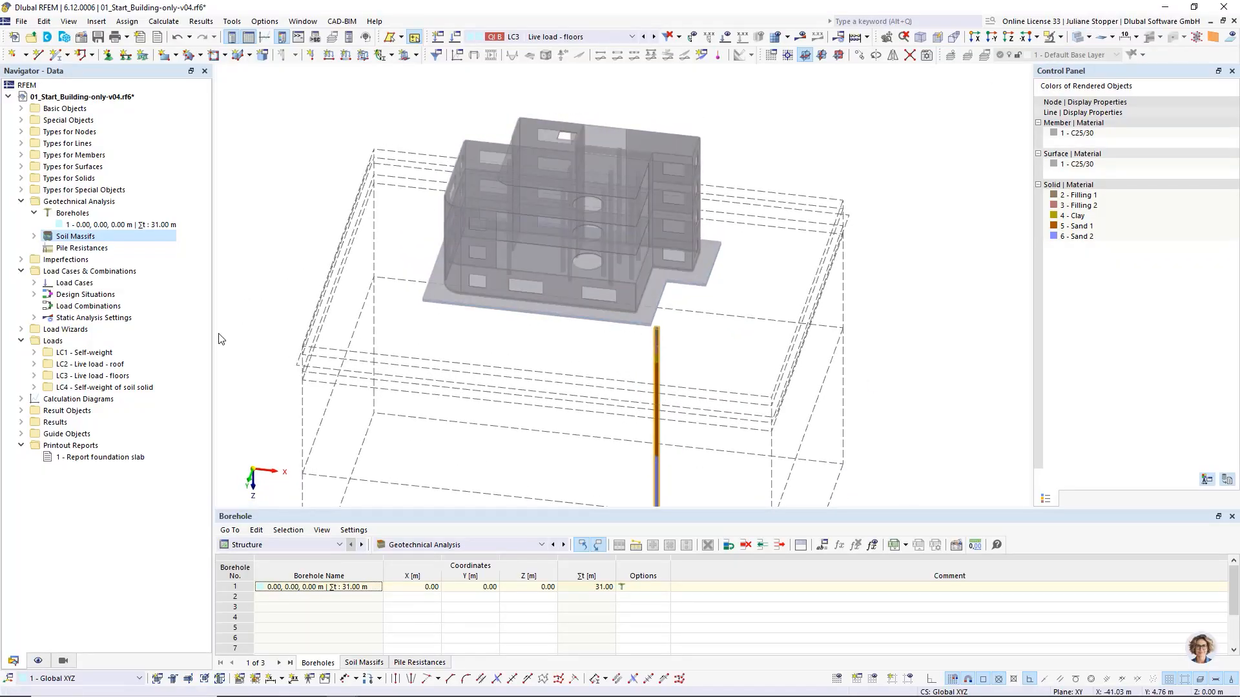
pyautogui.keyDown('ctrl'); pyautogui.moveTo(224, 339); pyautogui.dragTo(292, 320, button='middle'); pyautogui.keyUp('ctrl')
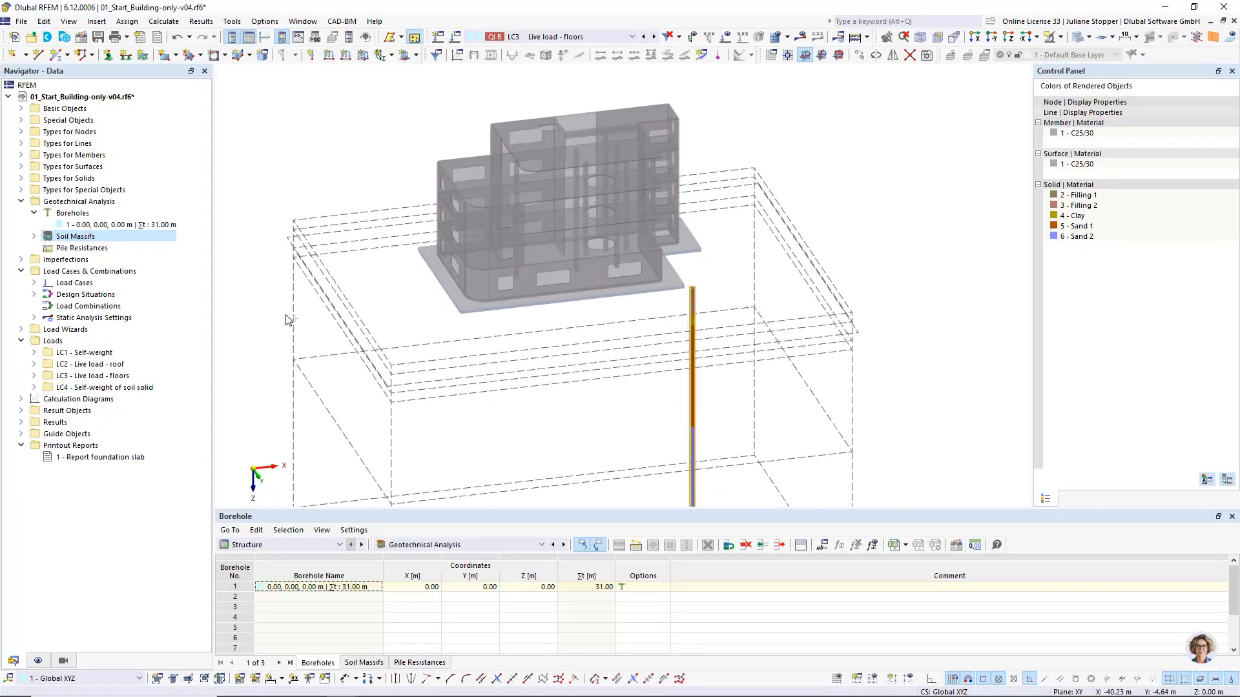
pyautogui.click(40, 660)
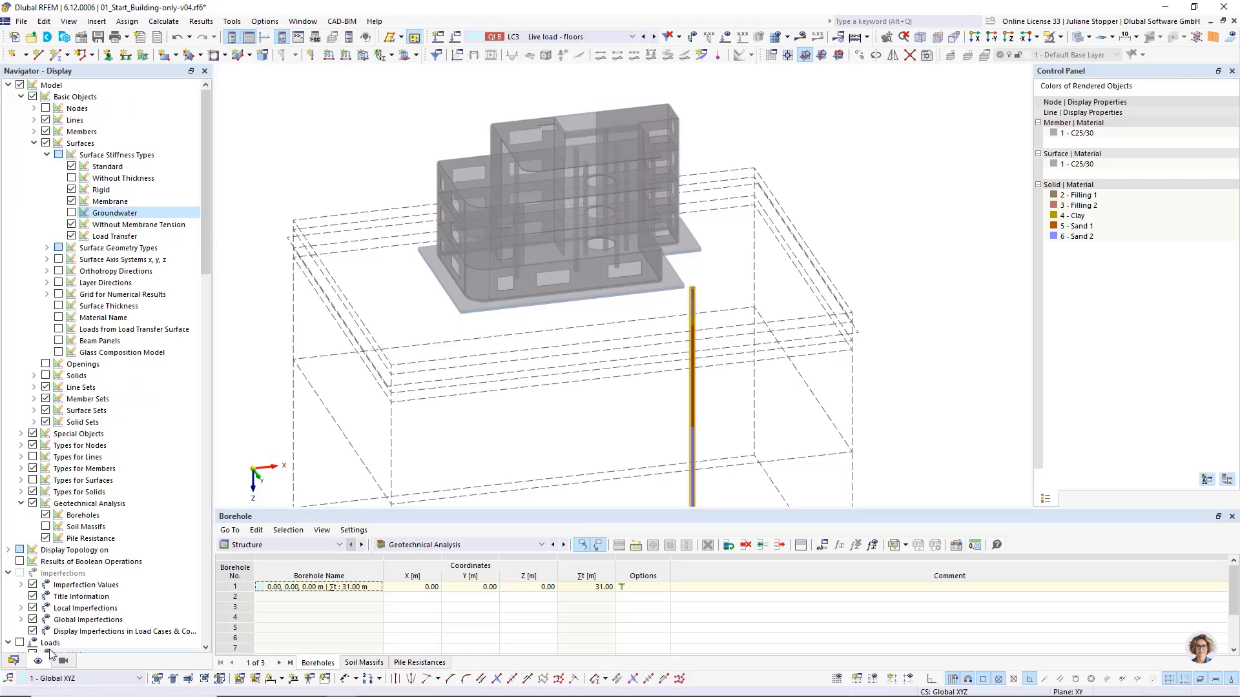
pyautogui.click(21, 97)
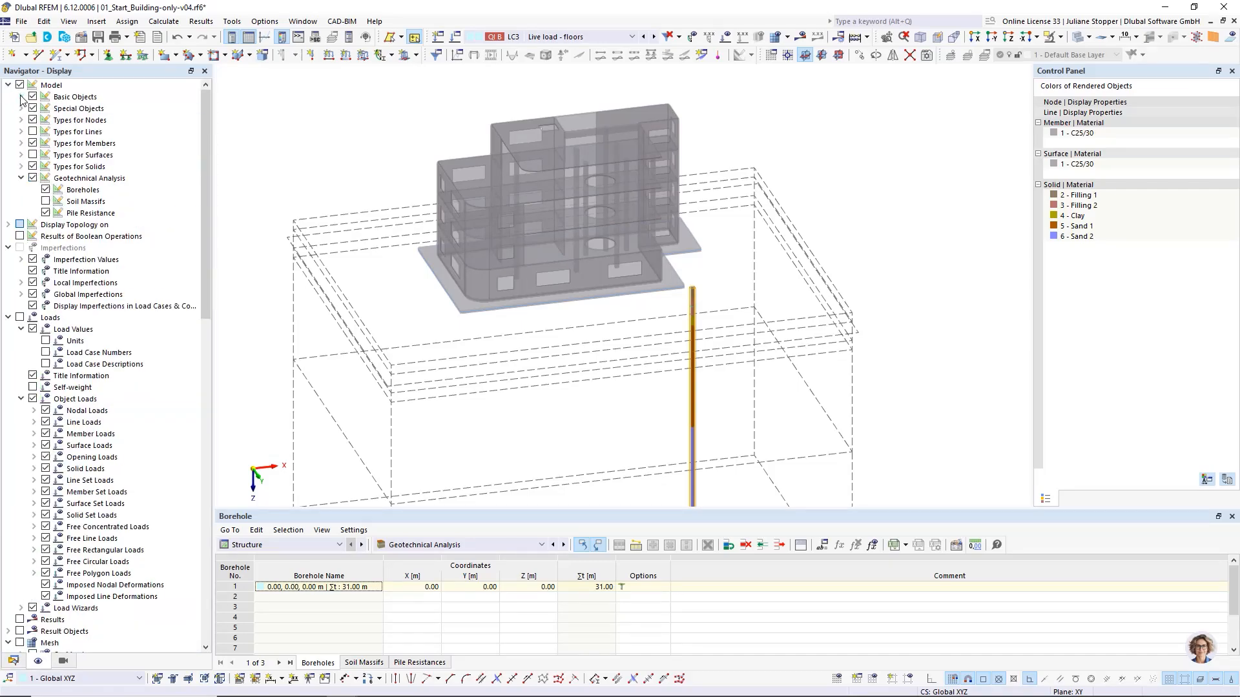
pyautogui.click(33, 156)
pyautogui.click(33, 132)
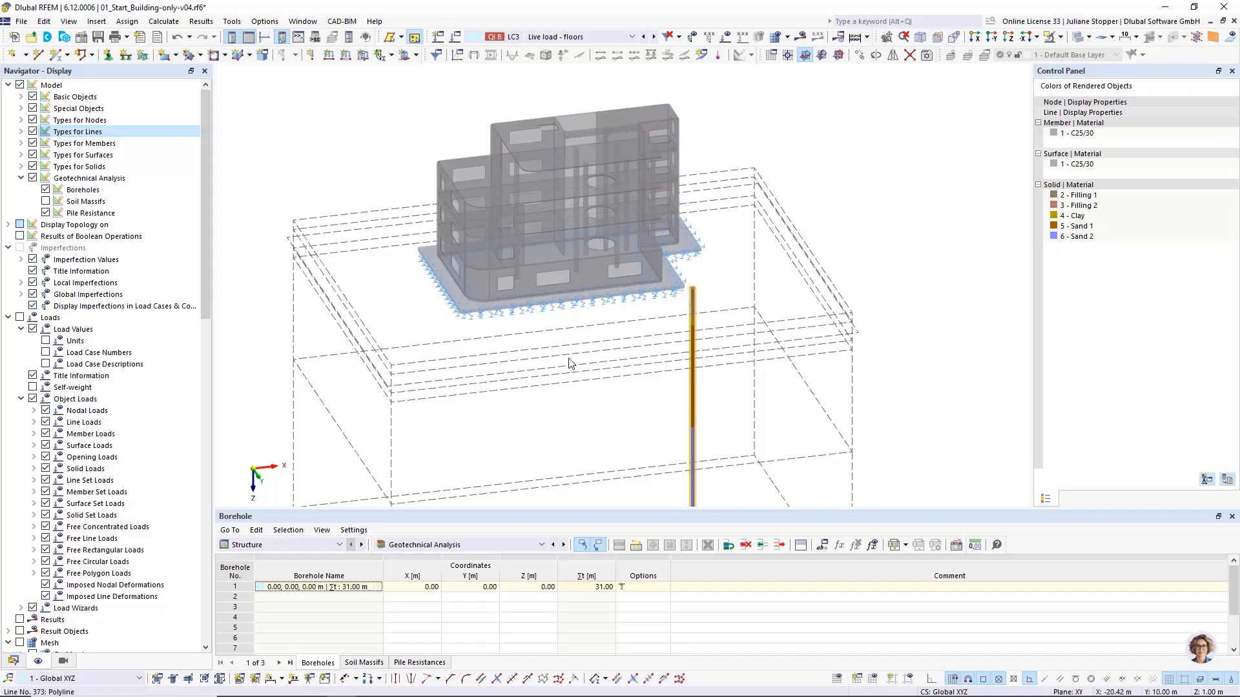
pyautogui.scroll(2, 467, 282)
pyautogui.click(13, 660)
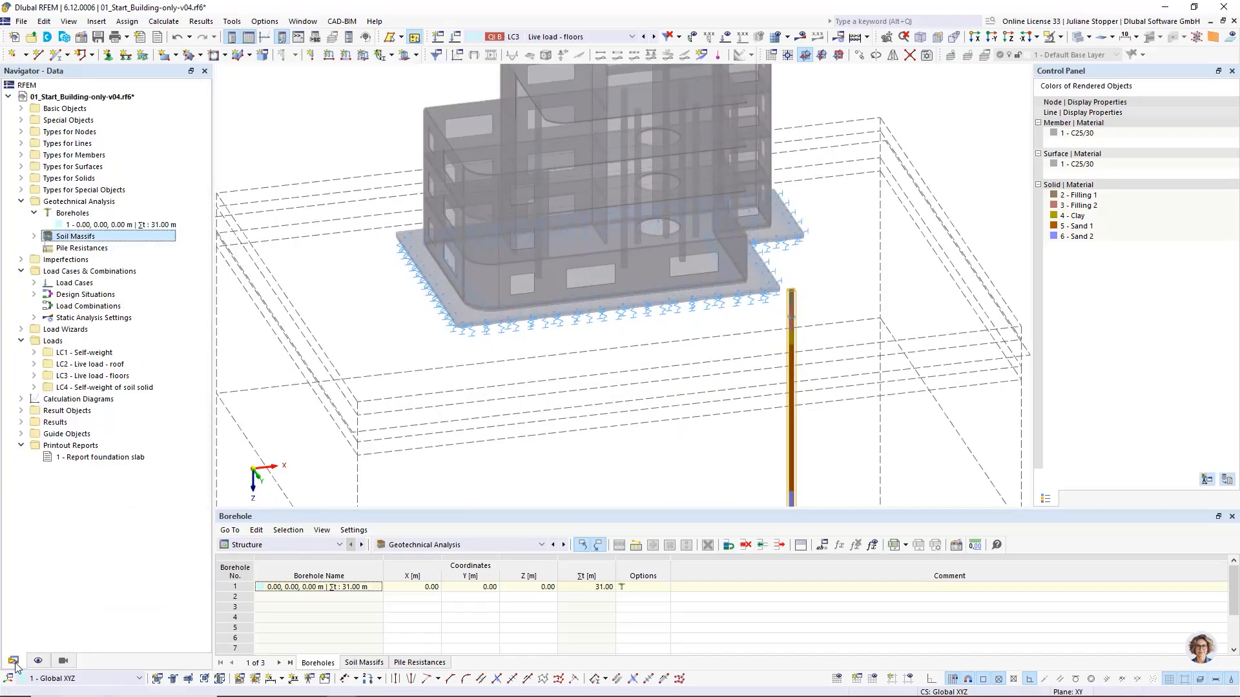
# Step: Examine the surface support generated under the foundation slab, including its spring constants and contact failure nonlinearity
pyautogui.scroll(-4, 502, 332)
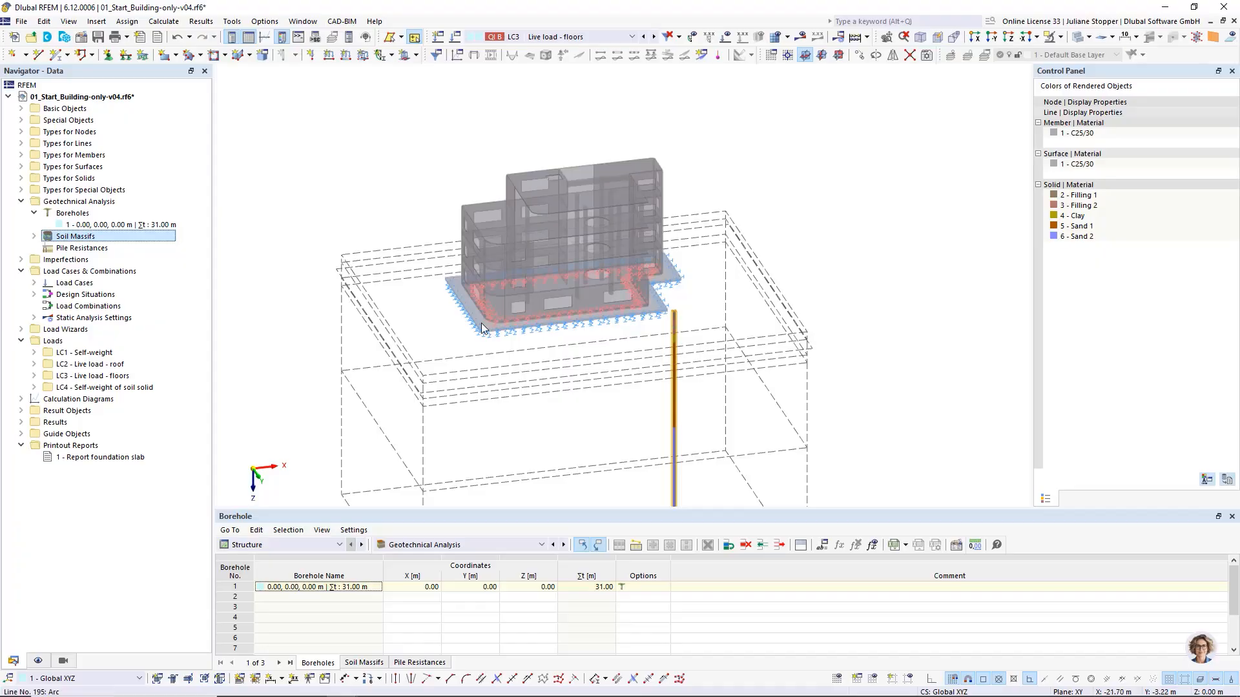
pyautogui.scroll(-1, 481, 302)
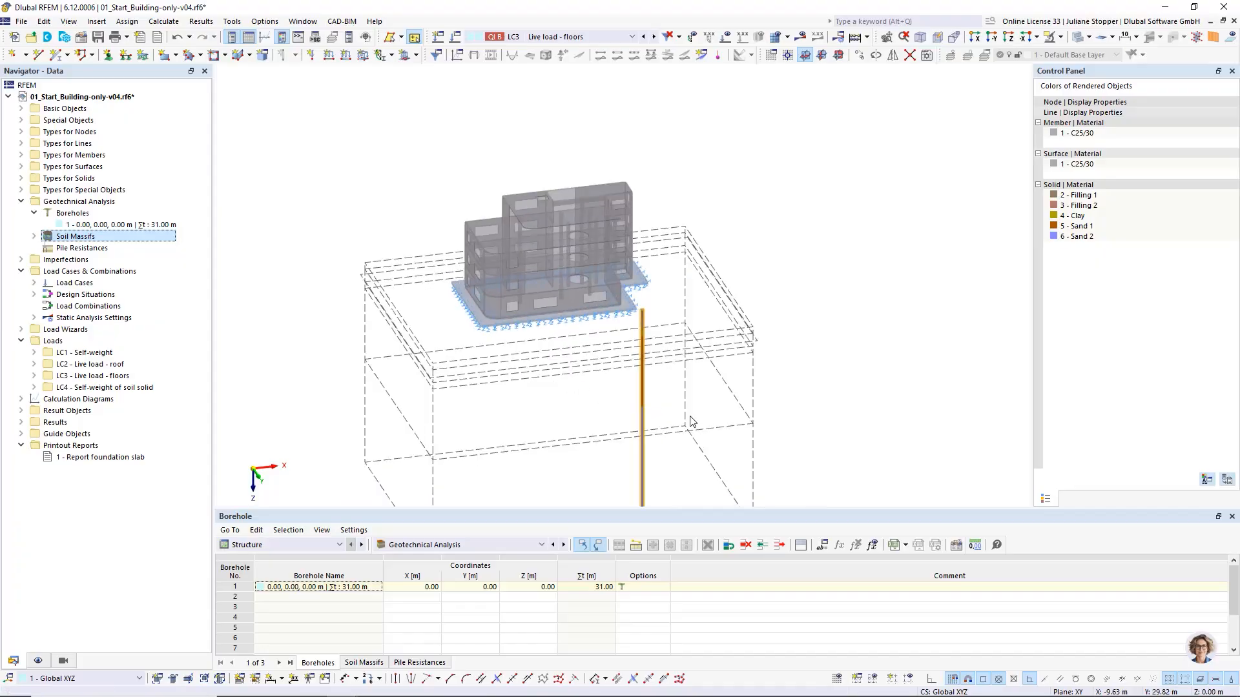
pyautogui.keyDown('ctrl'); pyautogui.moveTo(665, 418); pyautogui.dragTo(693, 349, button='middle'); pyautogui.keyUp('ctrl')
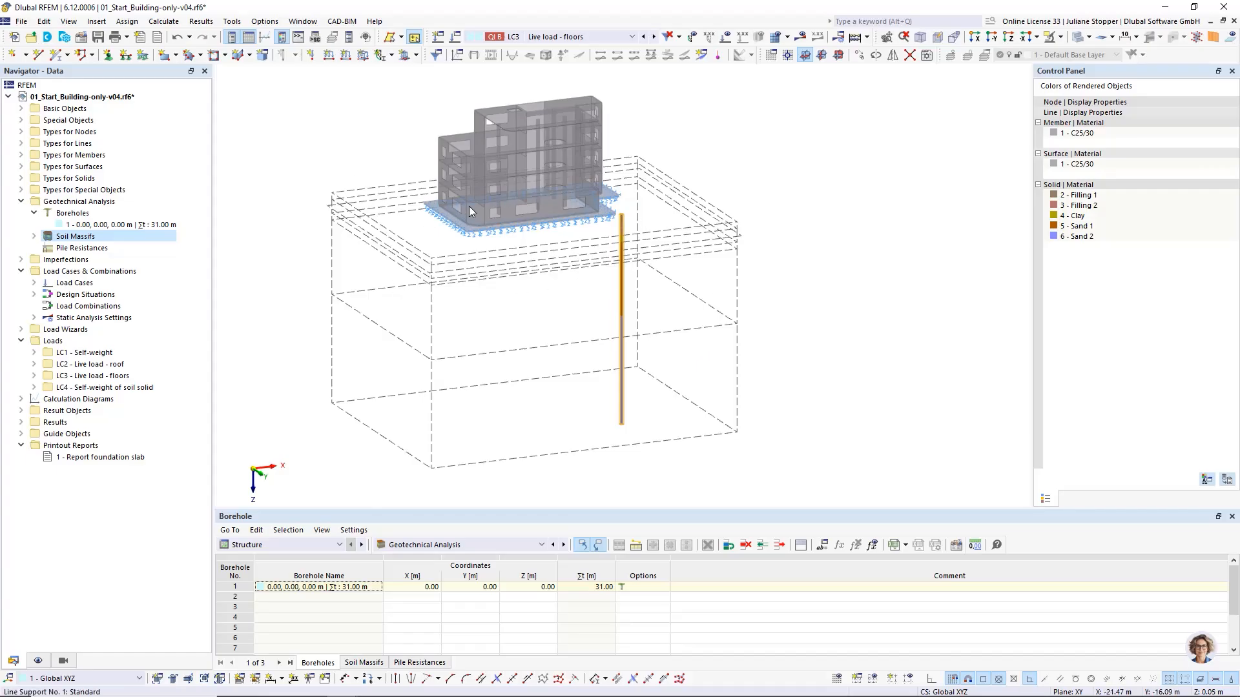
pyautogui.scroll(2, 515, 256)
pyautogui.scroll(2, 516, 256)
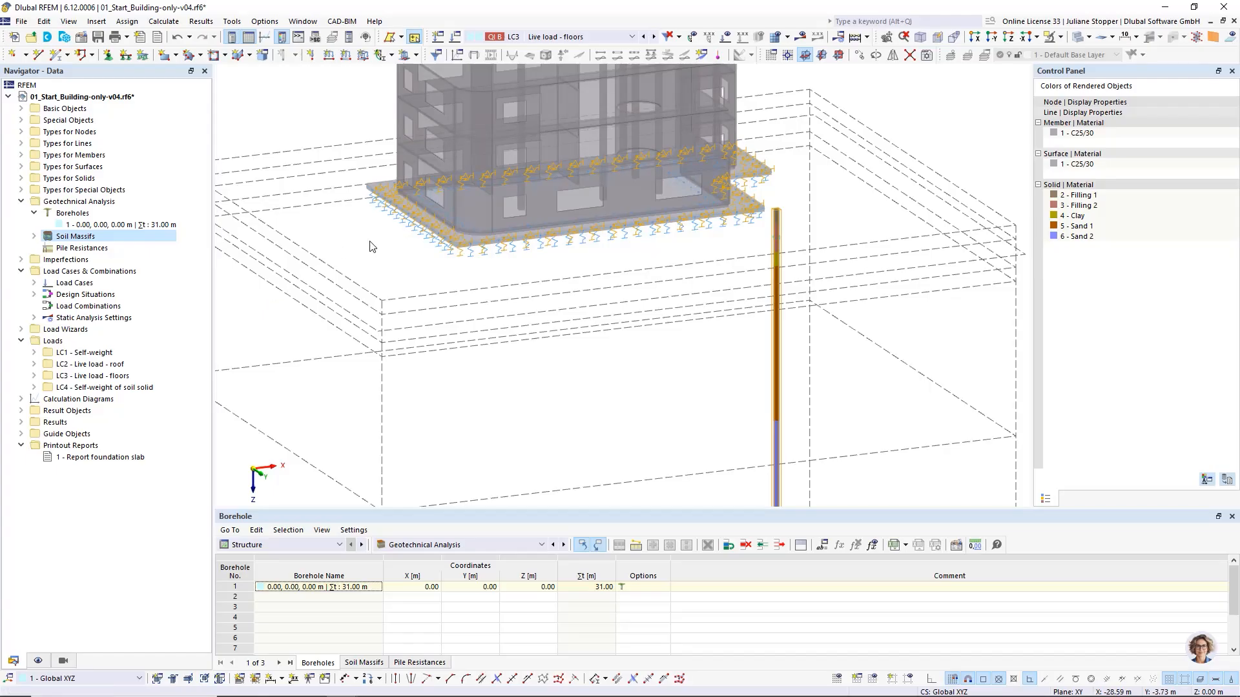
pyautogui.click(21, 167)
pyautogui.click(34, 179)
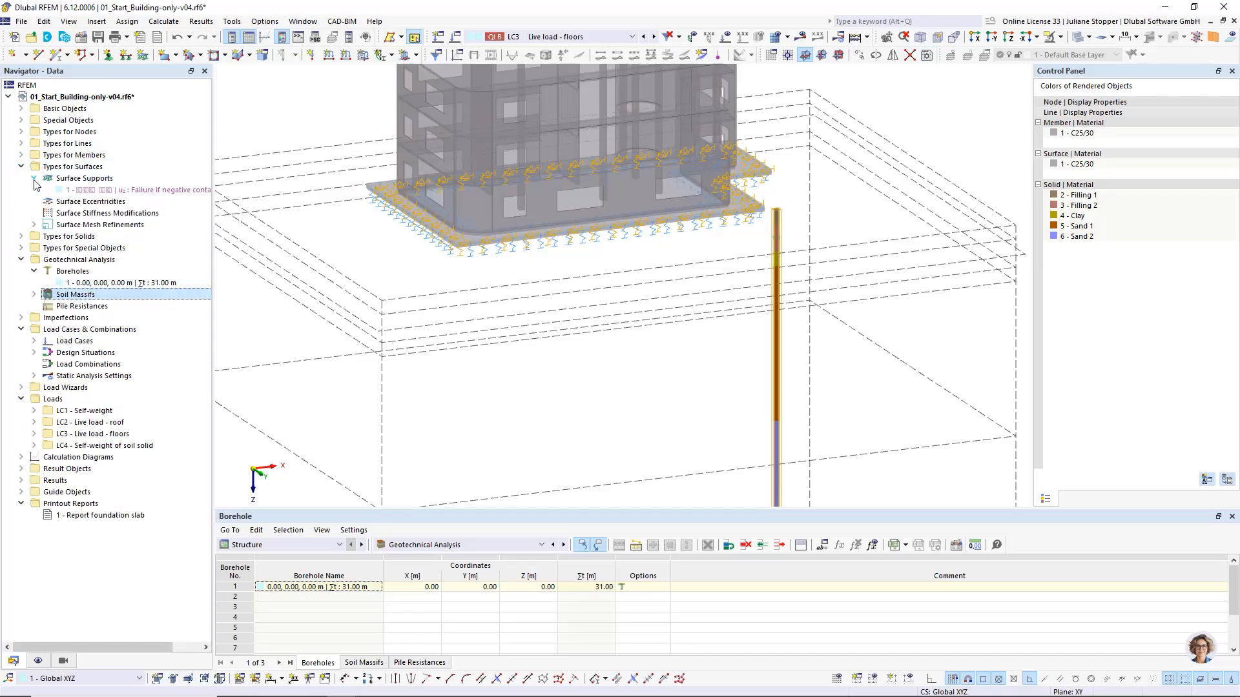
pyautogui.doubleClick(91, 192)
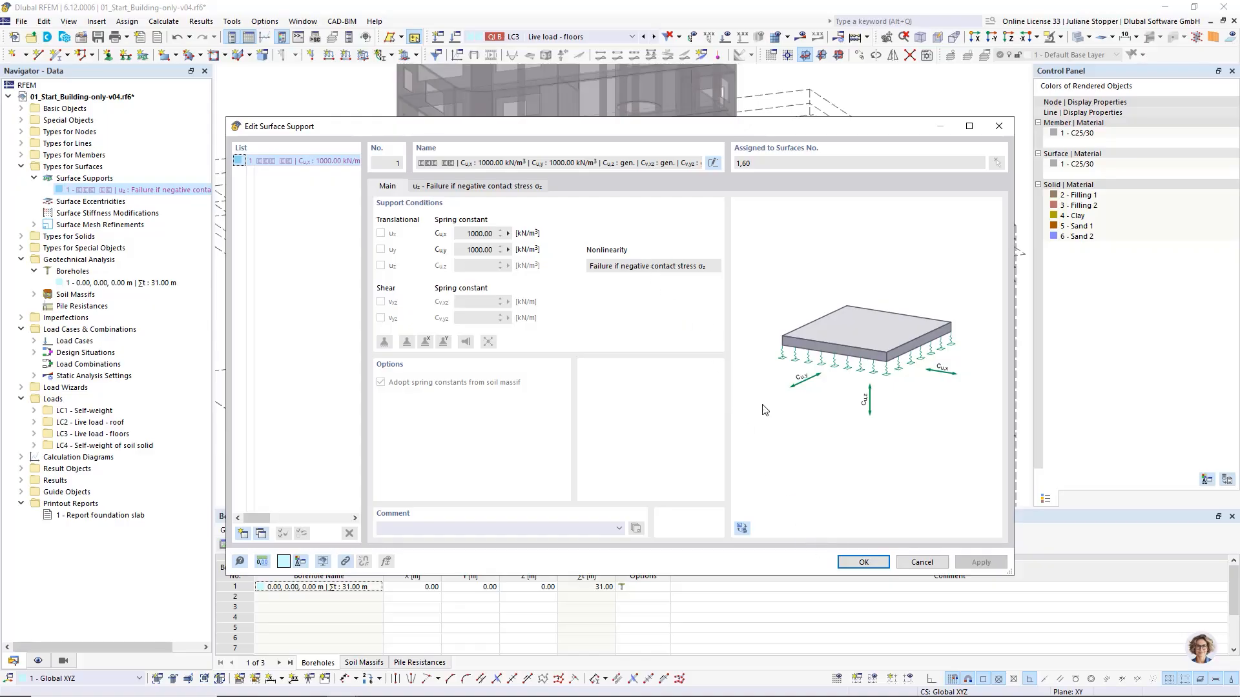
pyautogui.click(863, 563)
# Step: Open the line support generated along the foundation slab edges to examine its support conditions
pyautogui.click(21, 143)
pyautogui.click(33, 155)
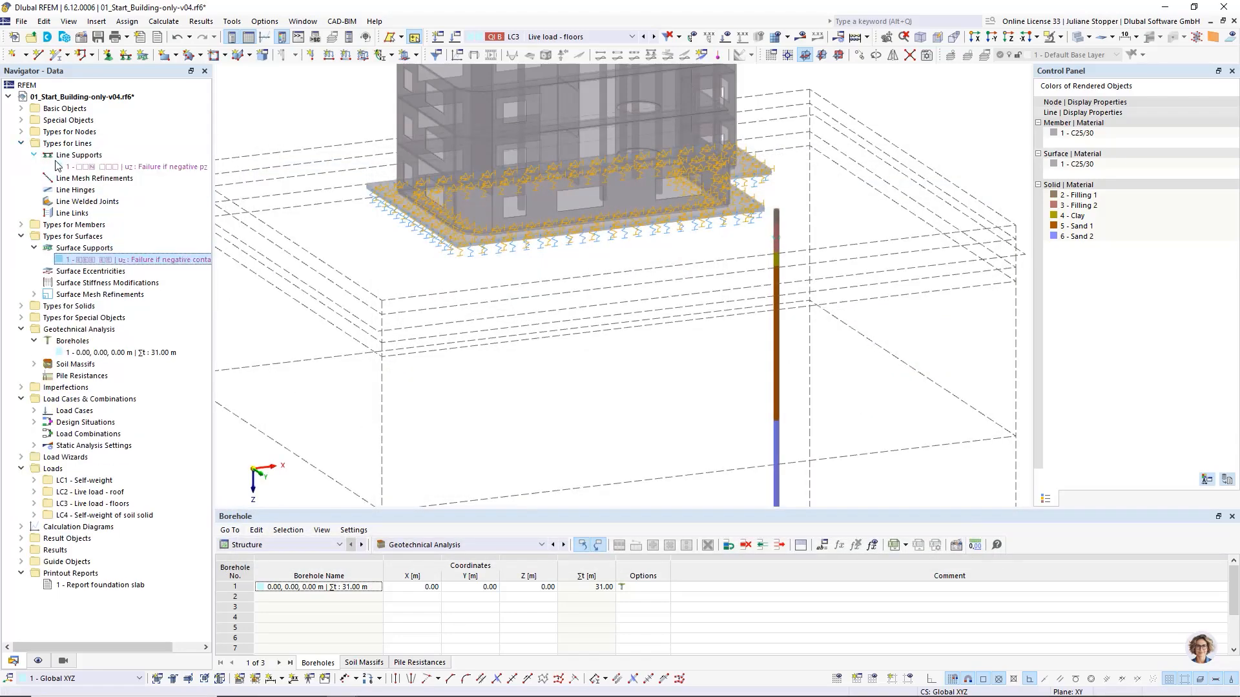
pyautogui.click(89, 167)
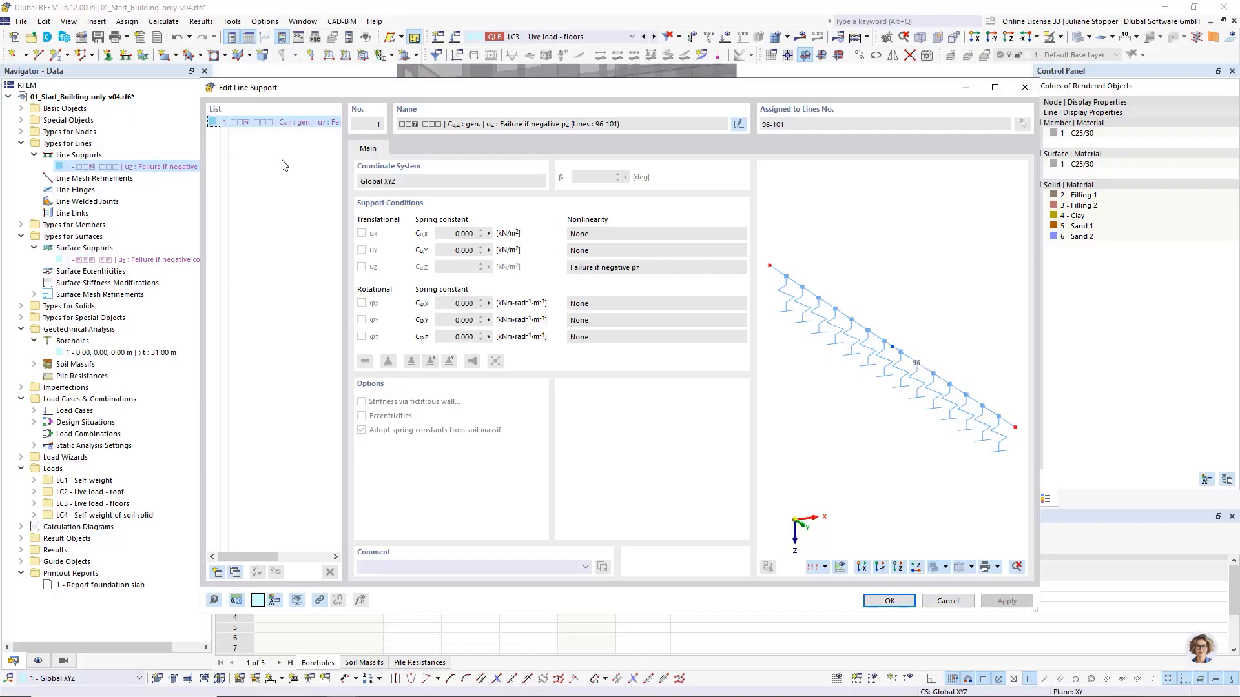
# Step: Try a new line support with uZ released and a vertical spring constant C u,Z of 0.0001 kN/m²
pyautogui.click(217, 572)
pyautogui.click(361, 267)
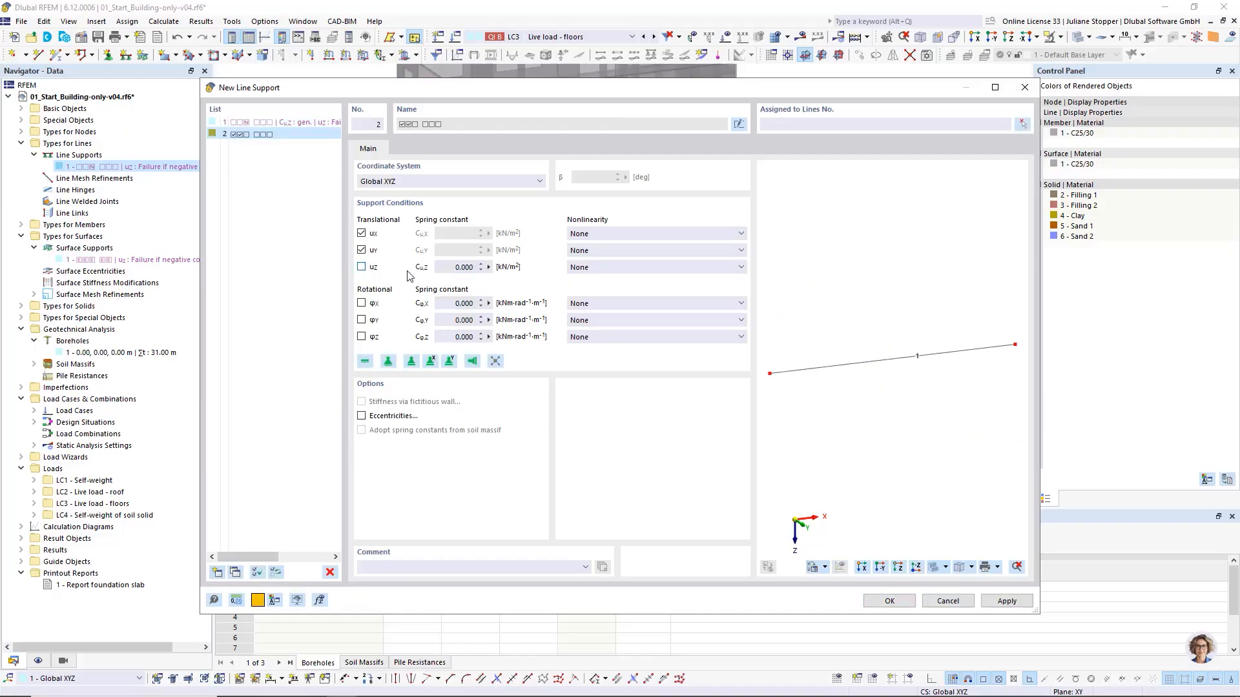
pyautogui.click(455, 267)
pyautogui.write('1')
pyautogui.moveTo(522, 89); pyautogui.dragTo(530, 363)
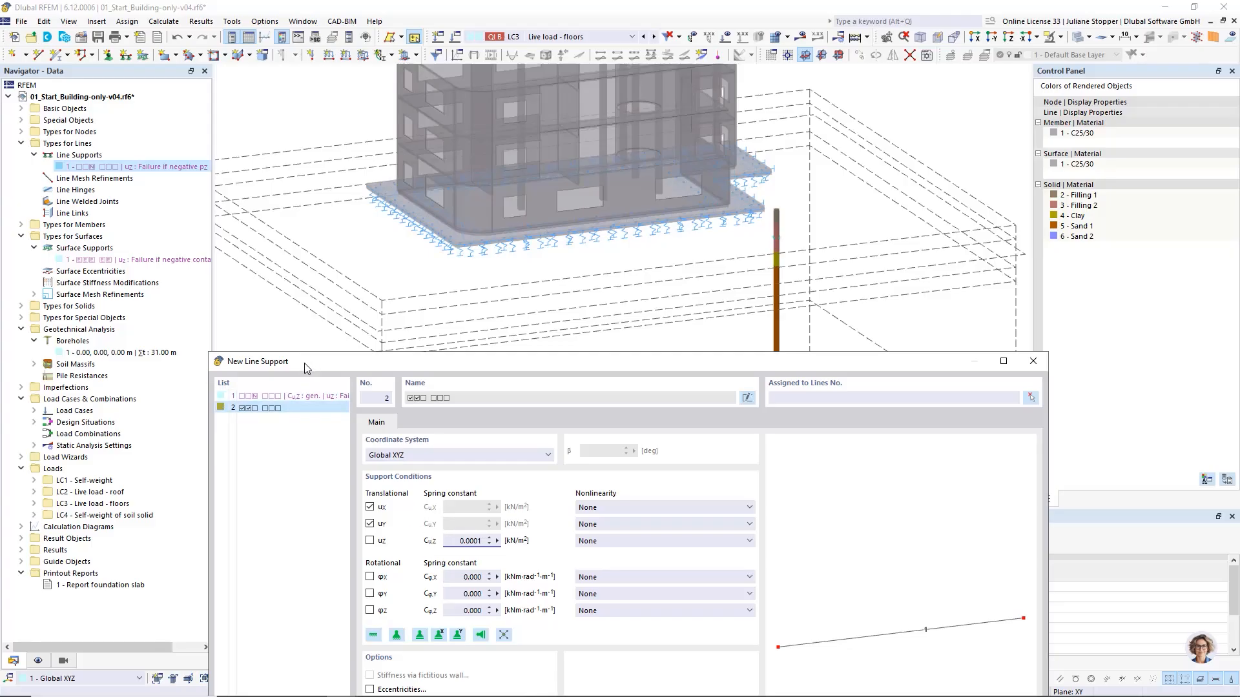
pyautogui.moveTo(319, 361); pyautogui.dragTo(241, 318)
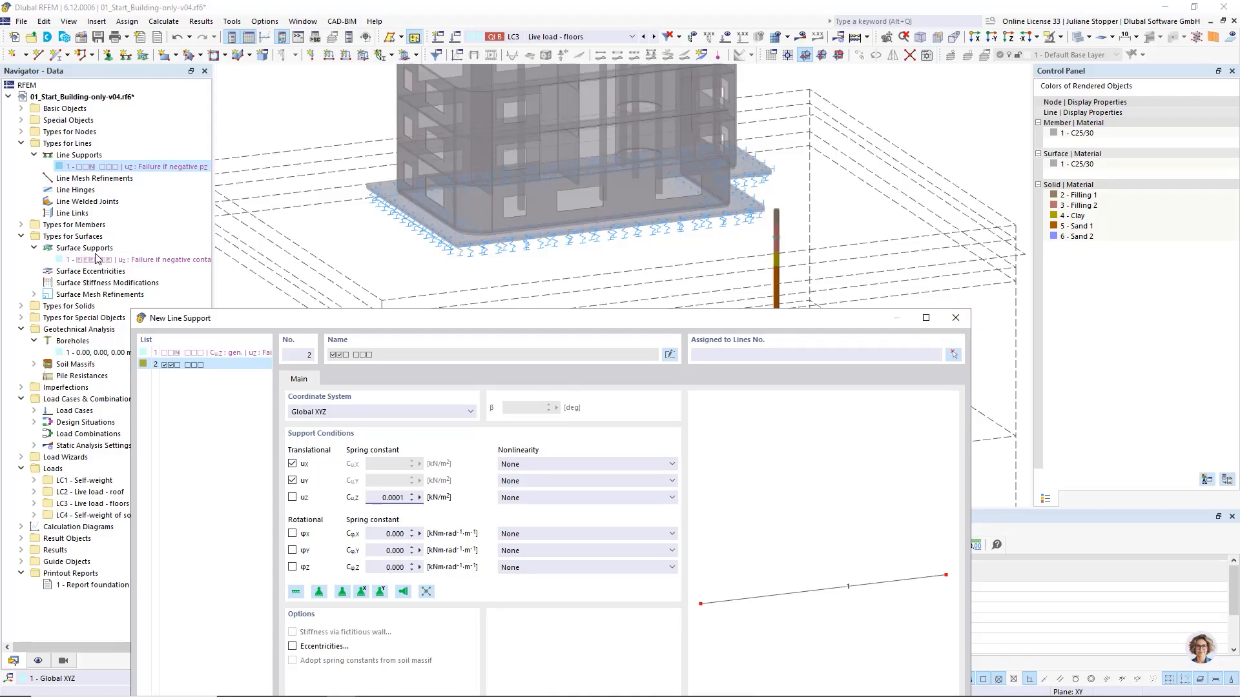
pyautogui.click(956, 317)
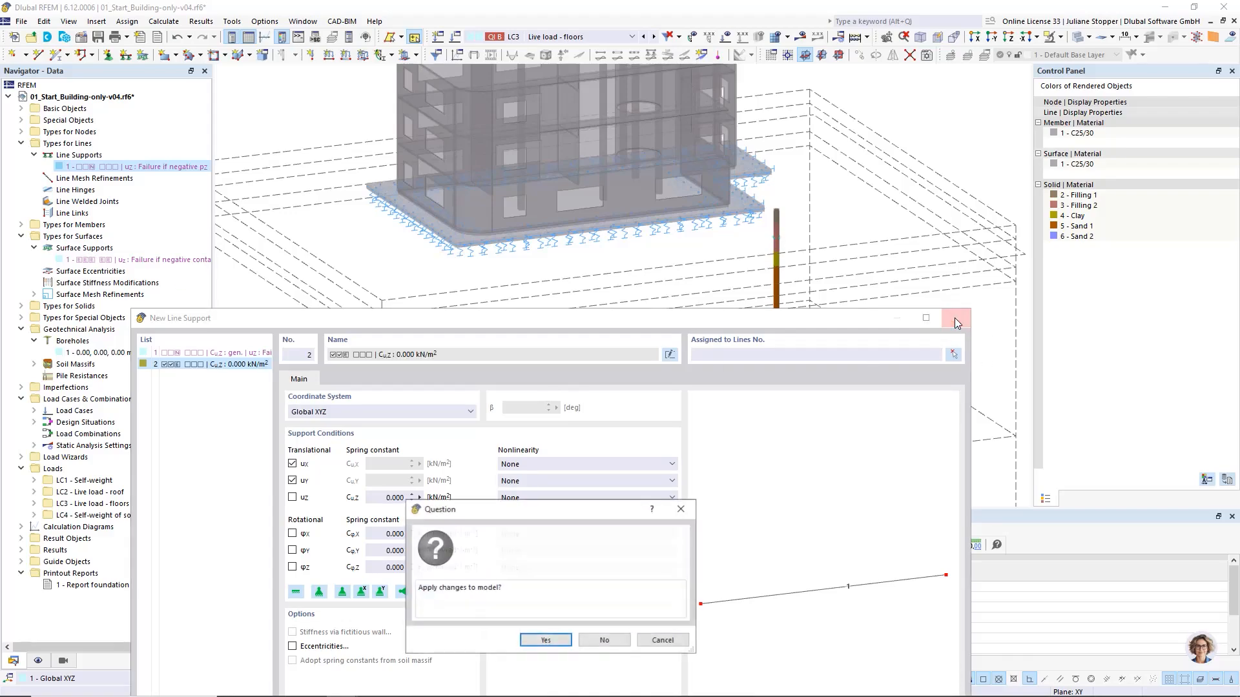
pyautogui.click(607, 643)
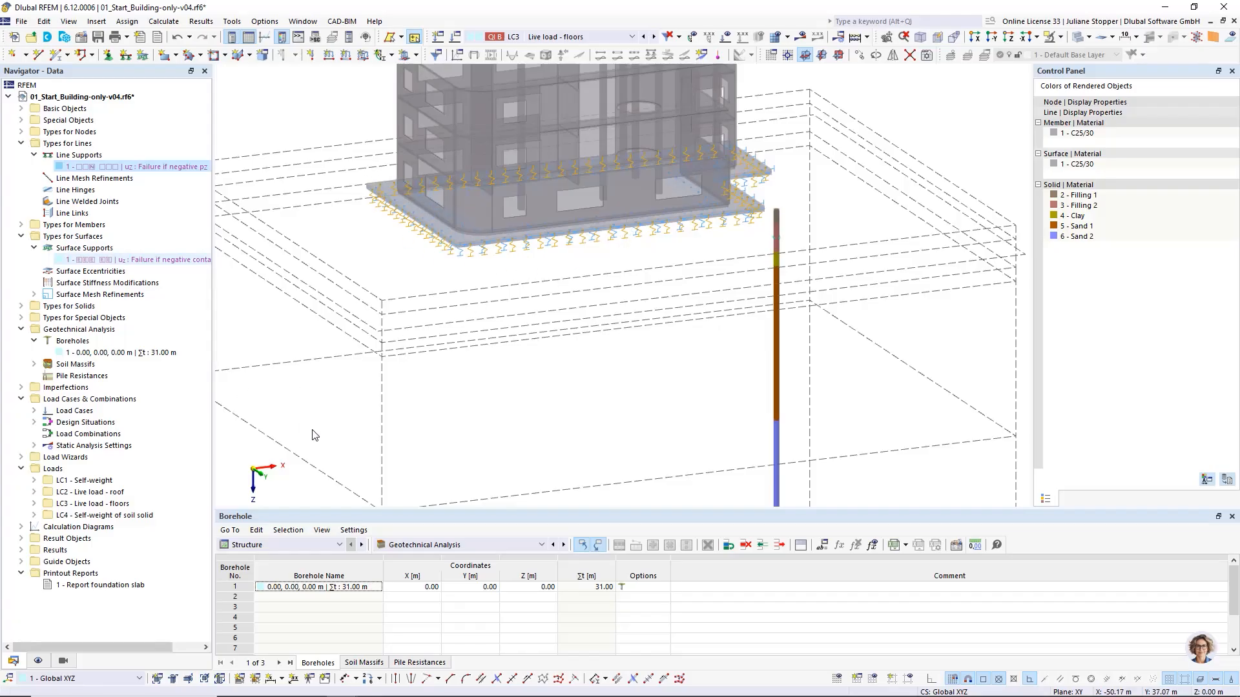
# Step: Open soil massif 1 and review its support generation settings
pyautogui.click(34, 364)
pyautogui.doubleClick(61, 378)
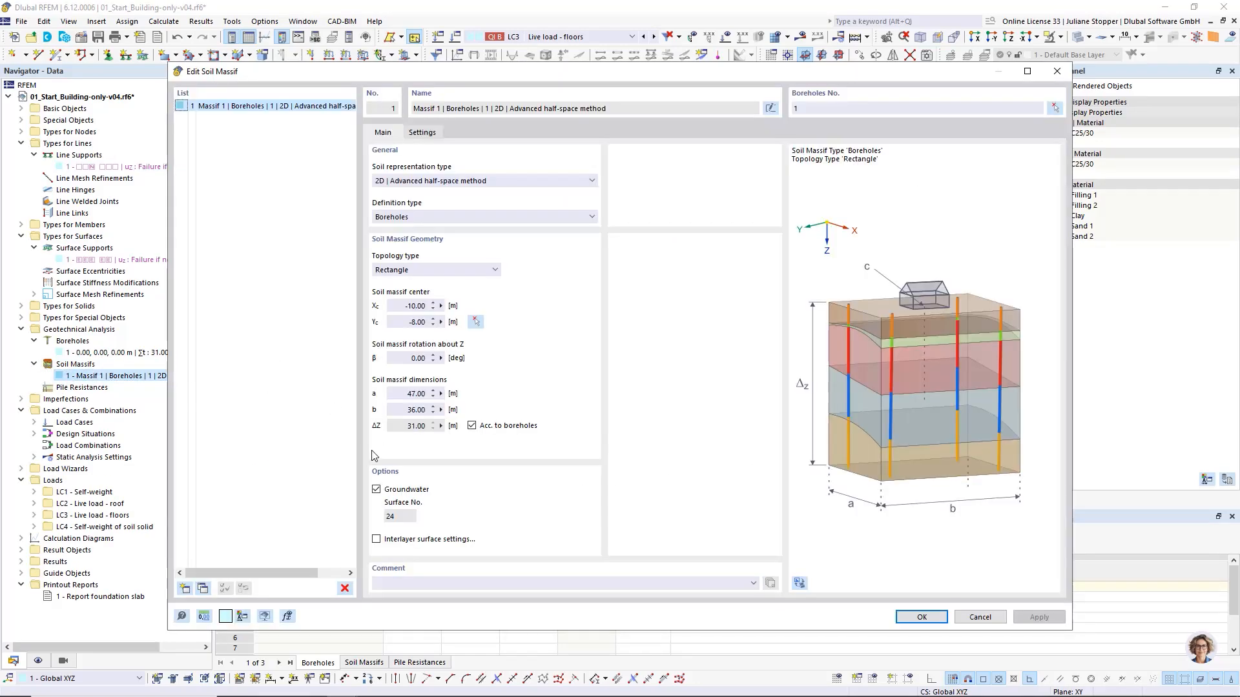
pyautogui.click(423, 133)
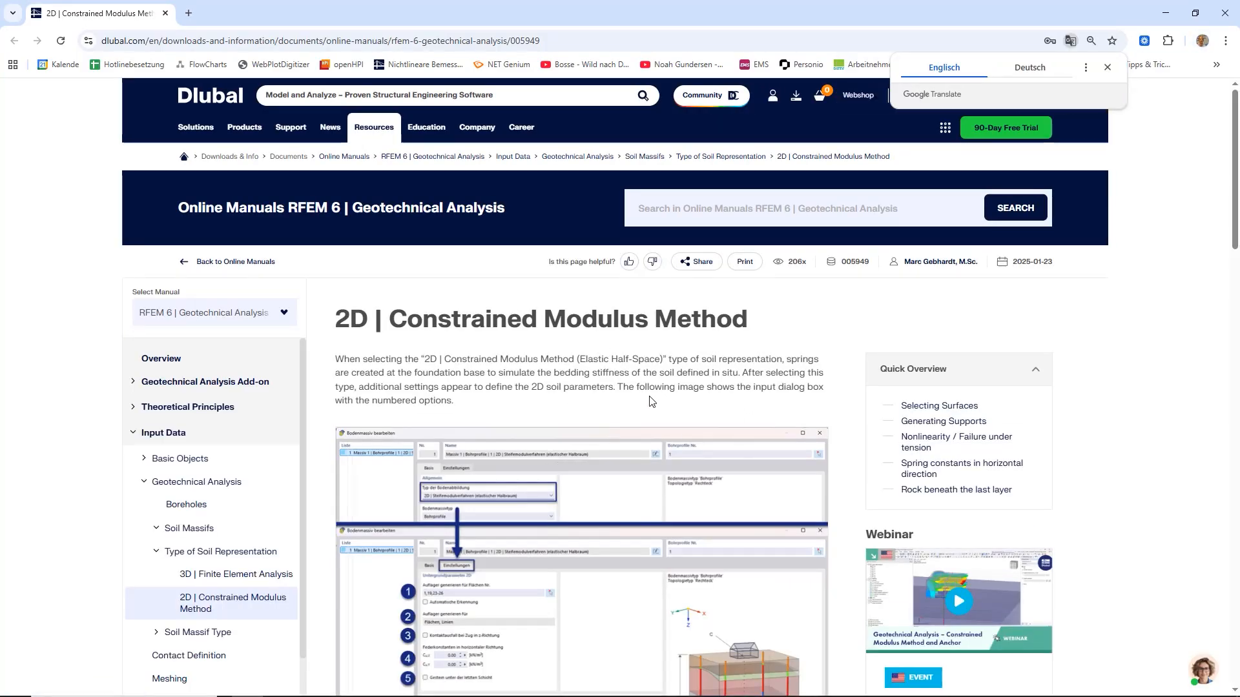
# Step: In the browser, read the online manual page on the 2D Constrained Modulus Method, focusing on how supports are generated for surfaces and lines
pyautogui.scroll(-7, 583, 411)
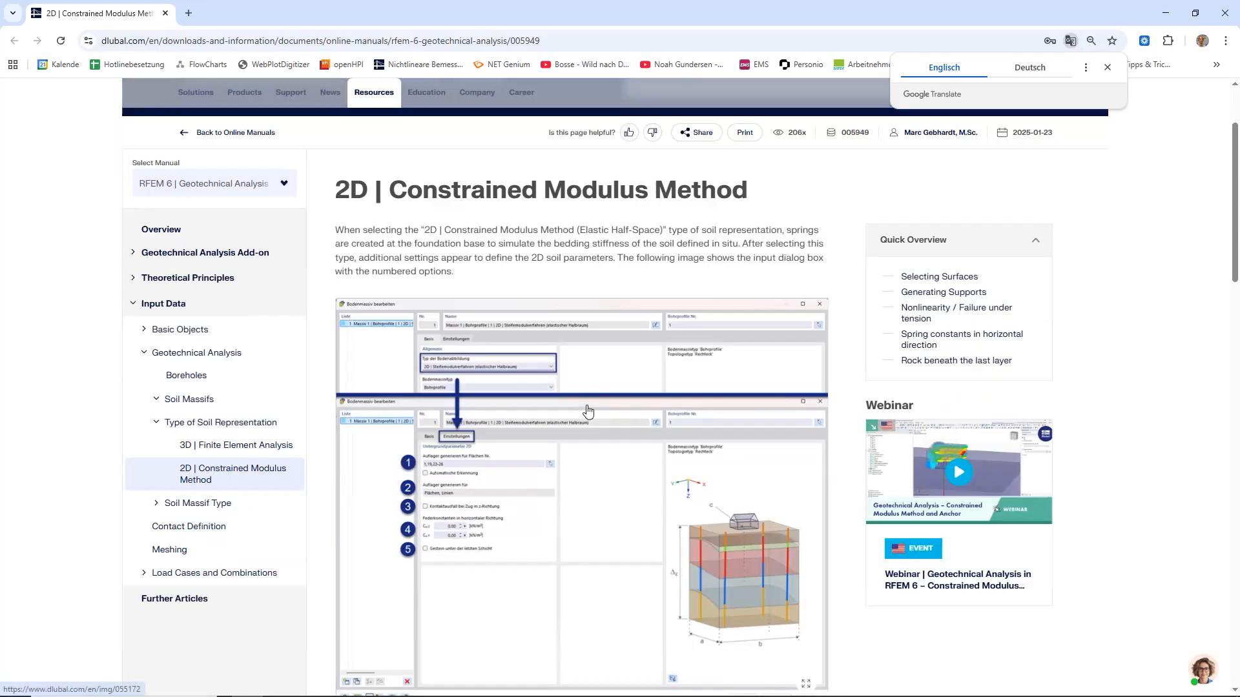
pyautogui.scroll(-1, 588, 412)
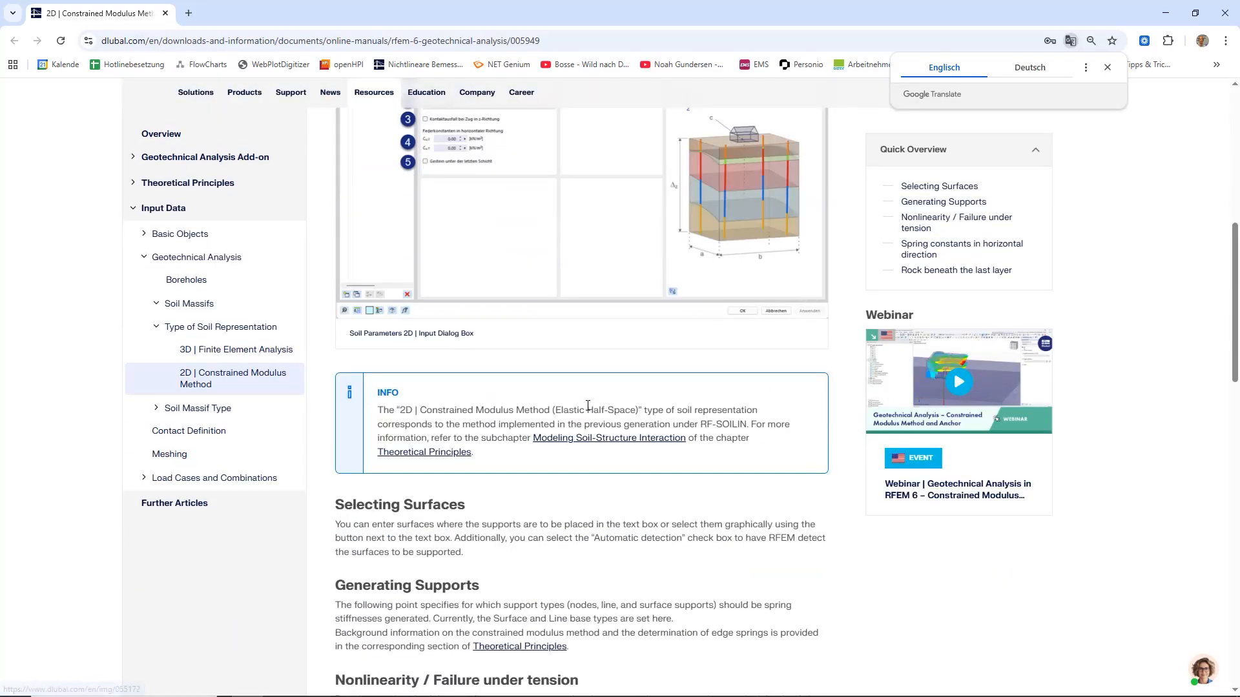
pyautogui.scroll(-2, 586, 412)
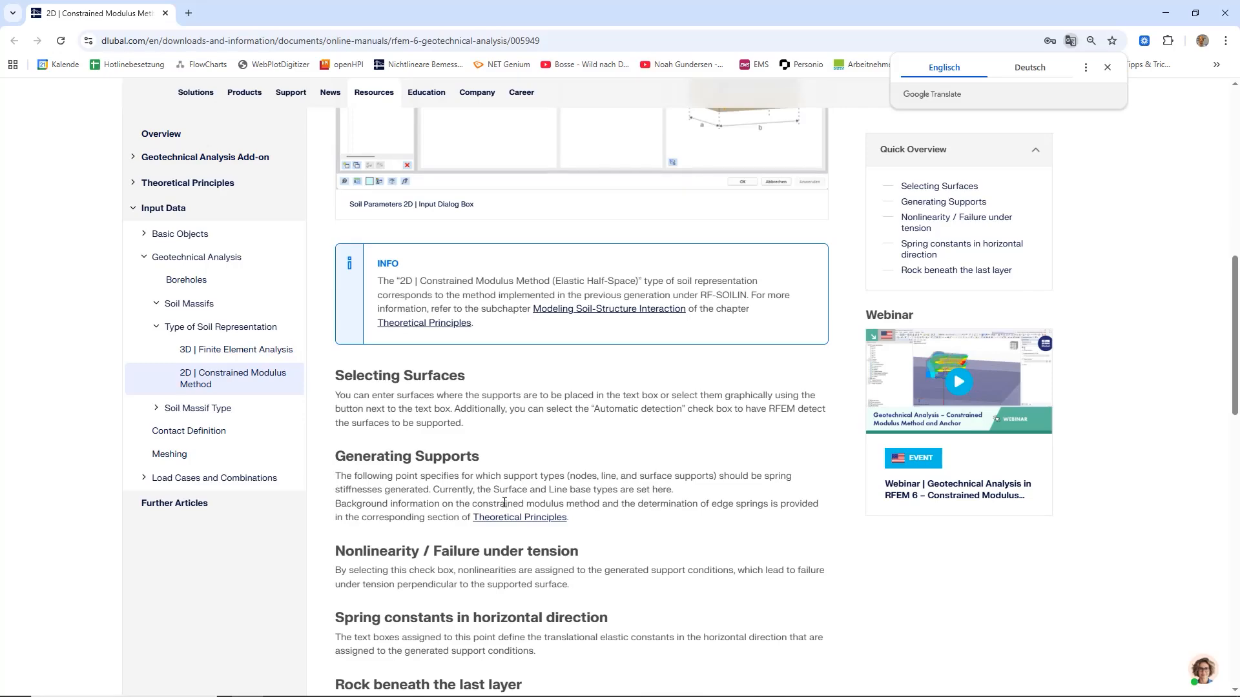
pyautogui.moveTo(494, 490); pyautogui.dragTo(574, 490)
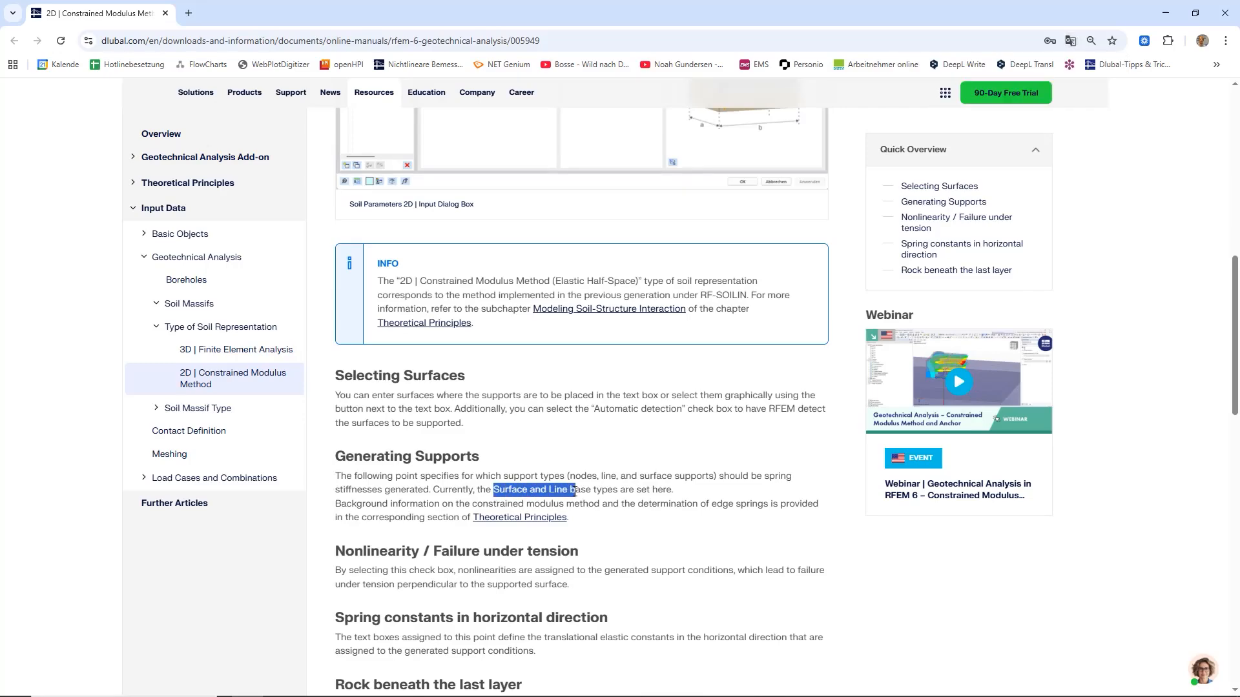
# Step: Open the manual's Theoretical Principles chapter and examine the constrained modulus method's iterative calculation and foundation parameter formulas
pyautogui.click(516, 518)
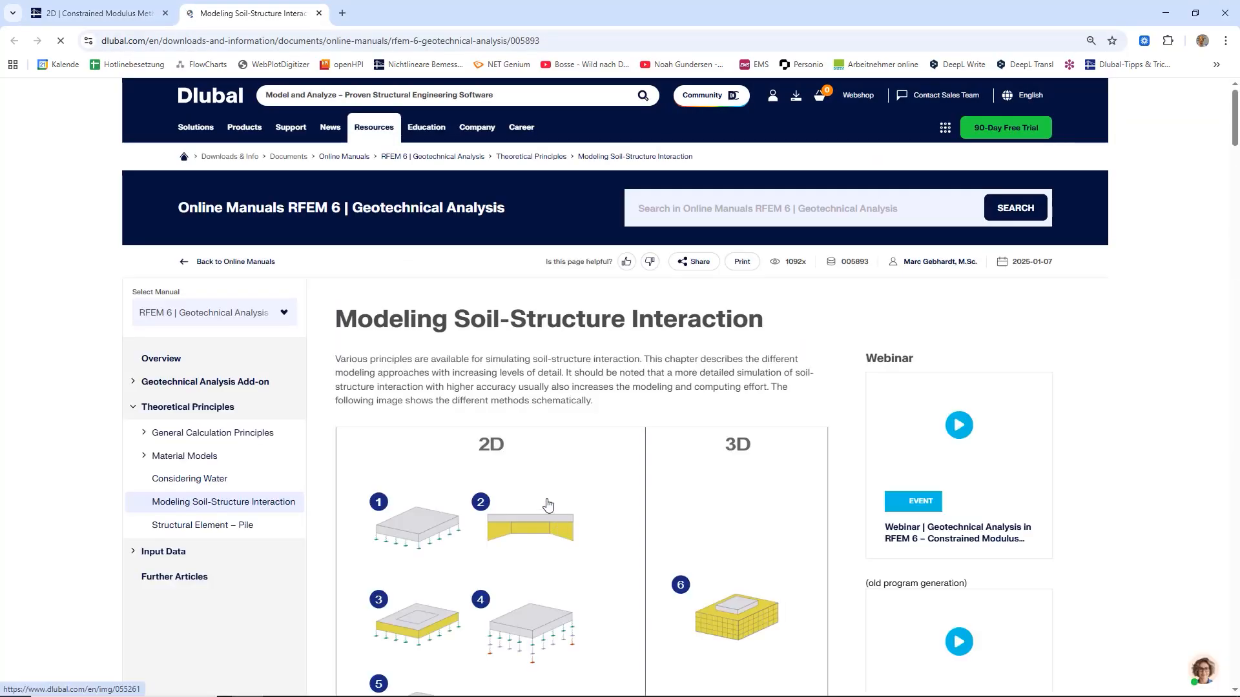
pyautogui.scroll(-15, 557, 458)
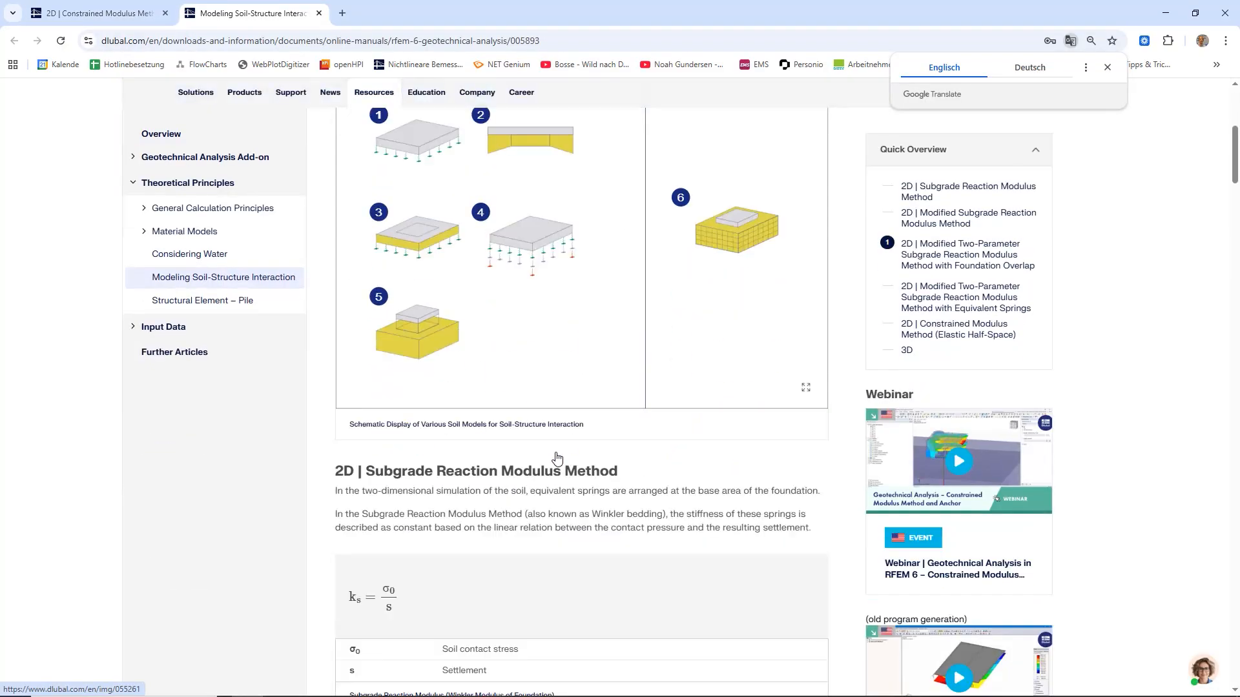
pyautogui.scroll(-20, 557, 459)
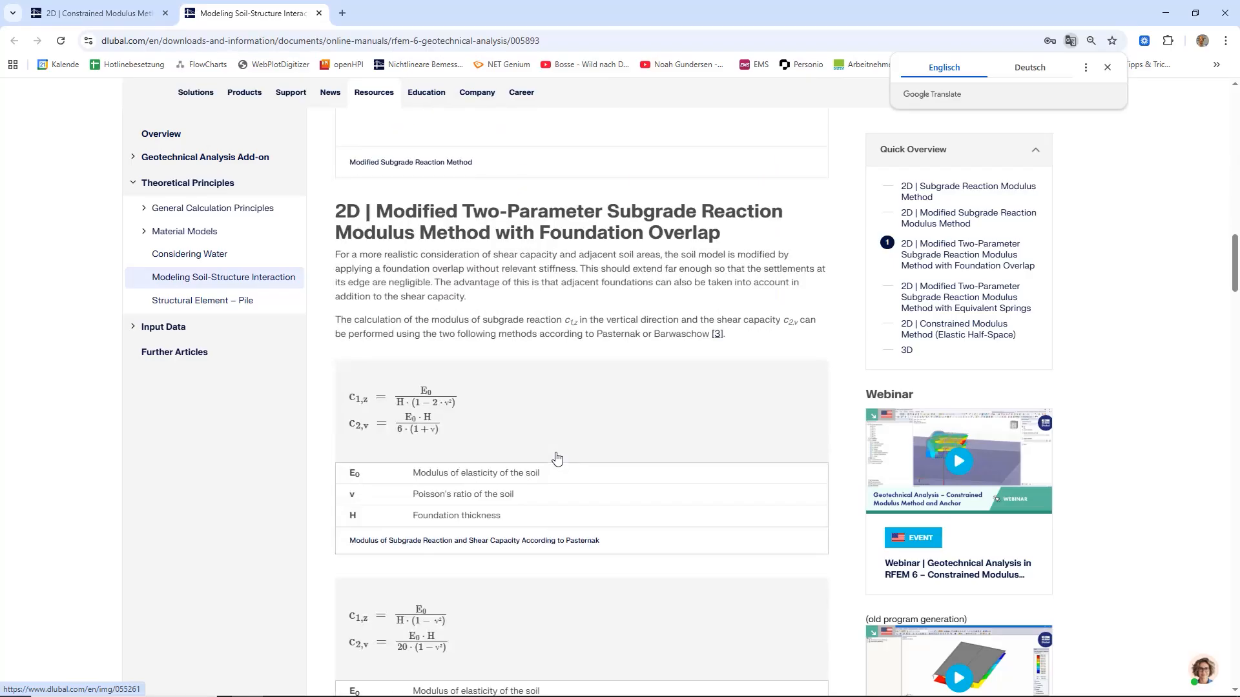
pyautogui.scroll(-10, 557, 459)
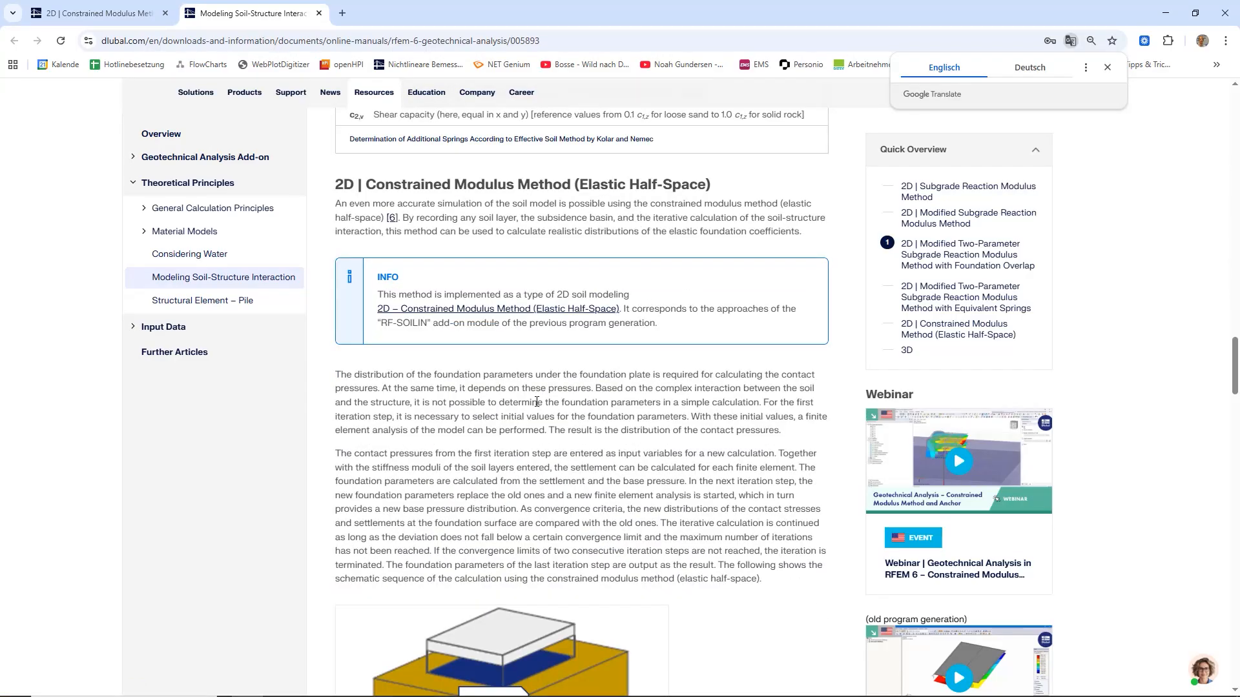
pyautogui.scroll(-9, 536, 402)
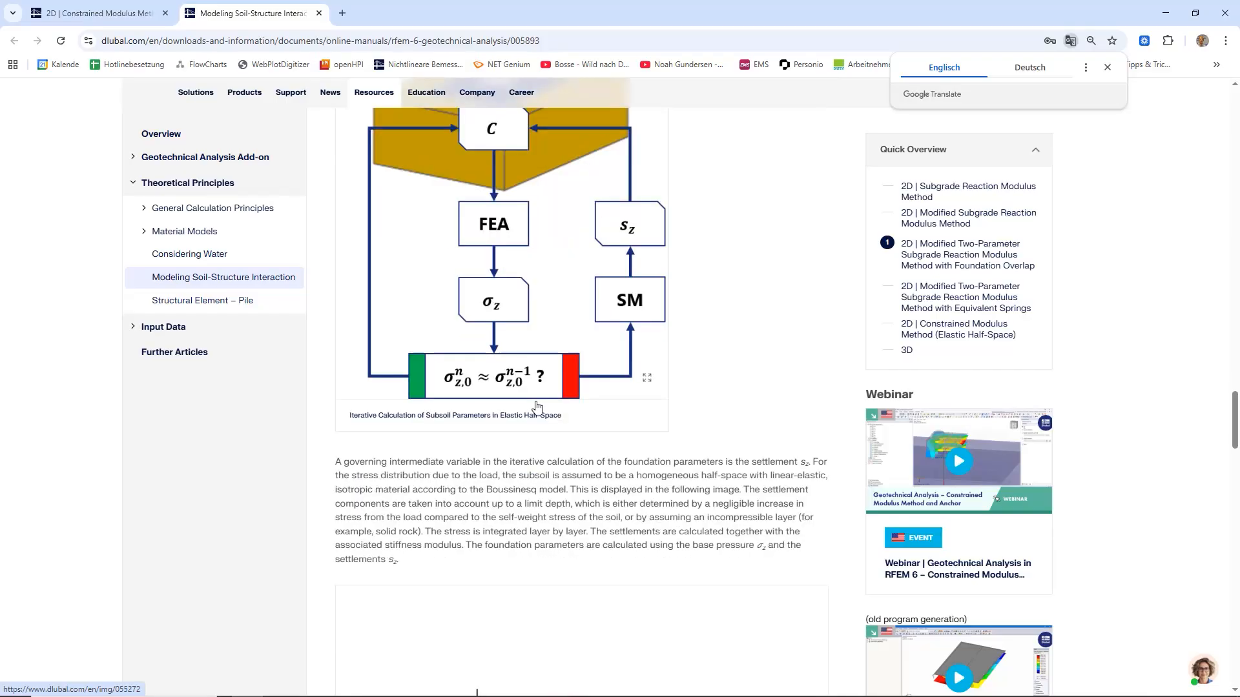
pyautogui.scroll(-15, 536, 407)
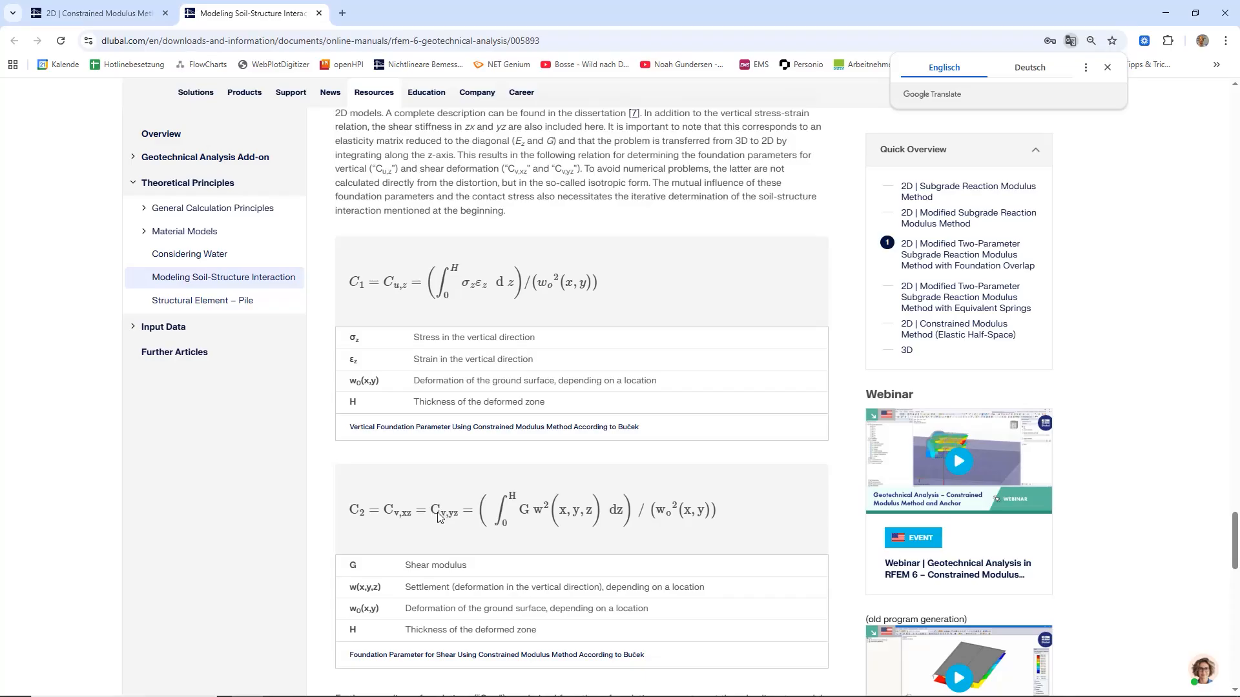
pyautogui.scroll(-5, 431, 512)
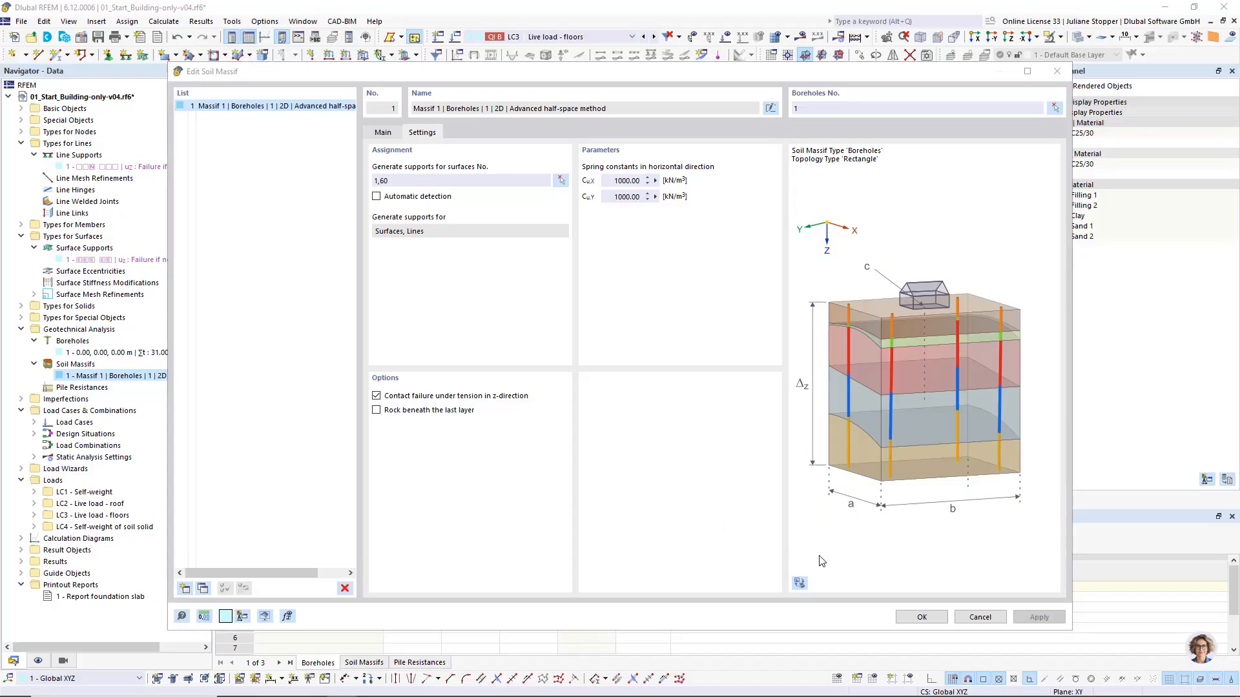
# Step: Back in RFEM, close the soil massif settings without changes and view the building with its soil massif
pyautogui.click(980, 617)
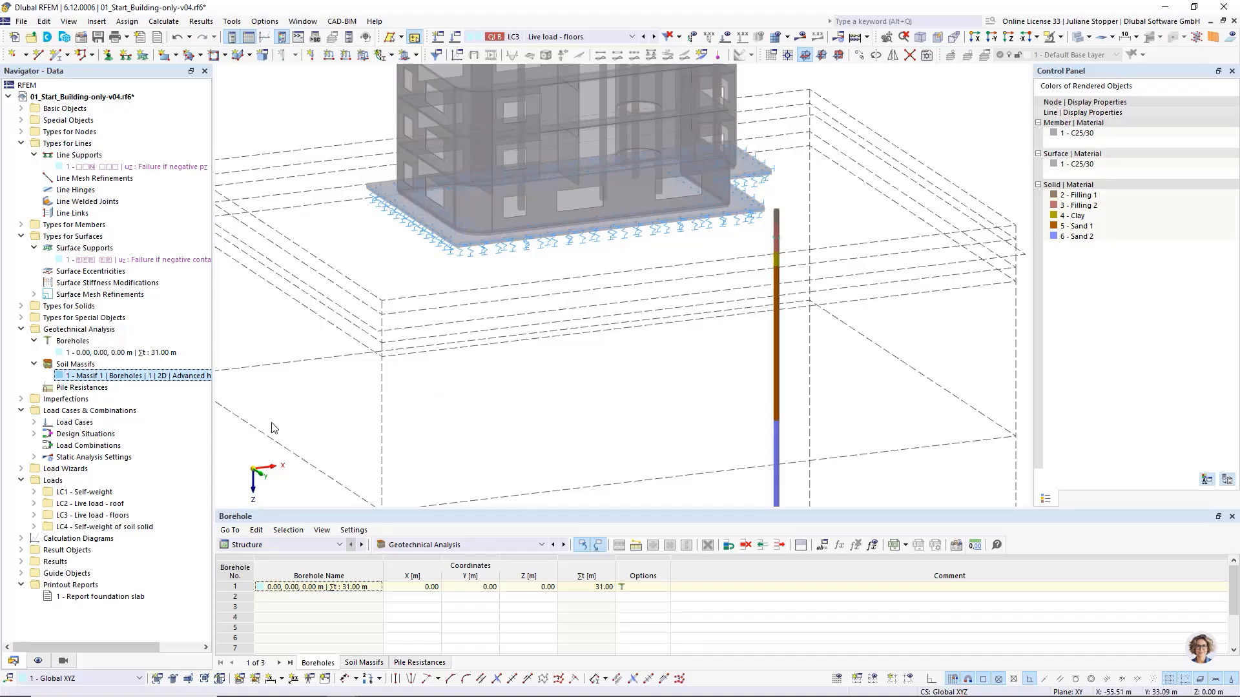
pyautogui.scroll(-3, 555, 363)
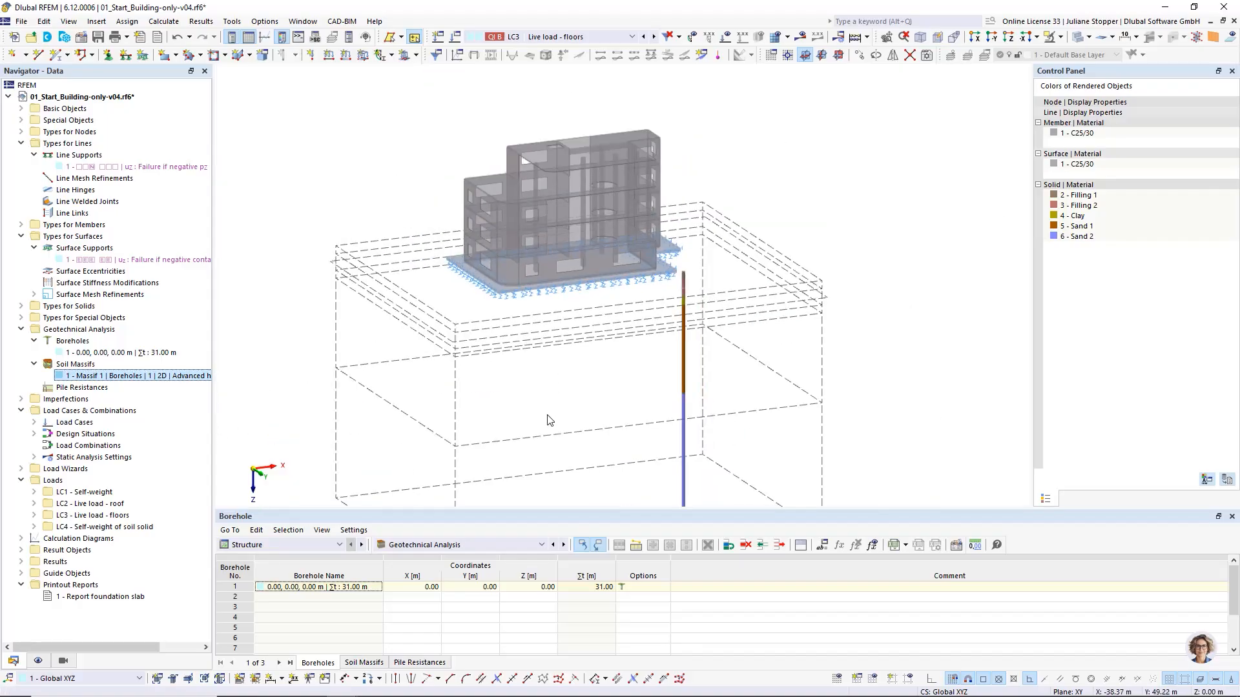
pyautogui.keyDown('ctrl'); pyautogui.moveTo(527, 415); pyautogui.dragTo(434, 371, button='middle'); pyautogui.keyUp('ctrl')
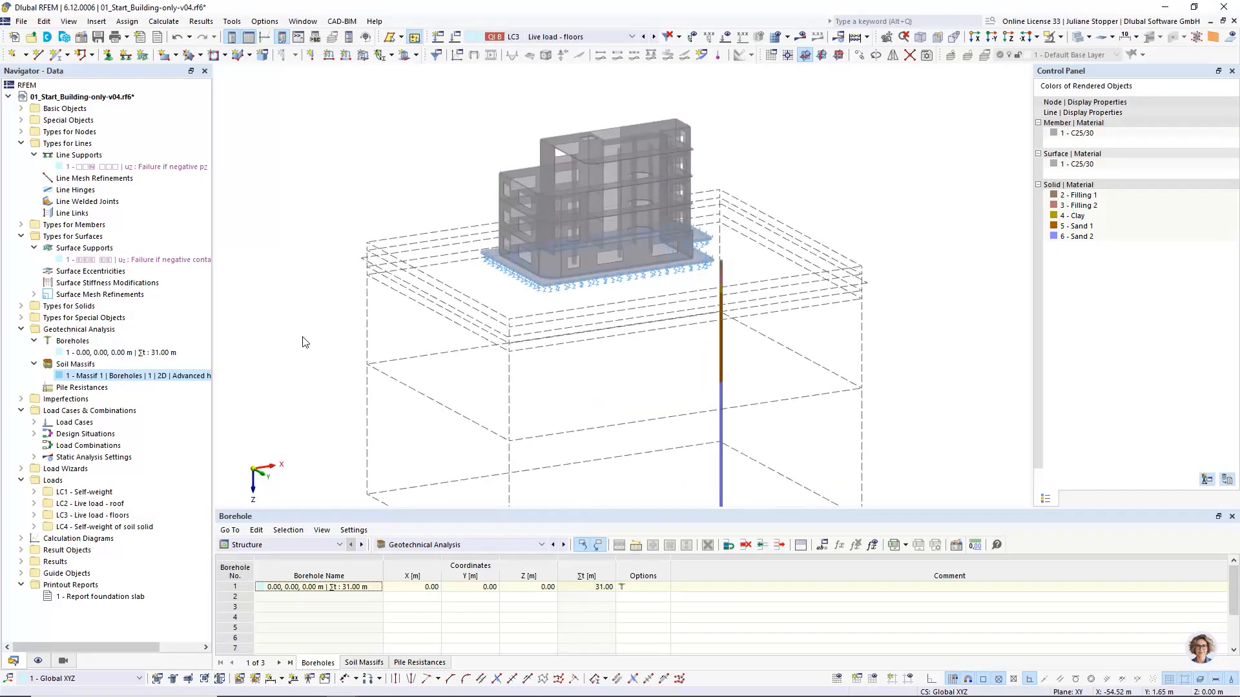
# Step: Collapse the line, surface and geotechnical analysis categories in the navigator, and open the load cases and combinations settings
pyautogui.click(21, 143)
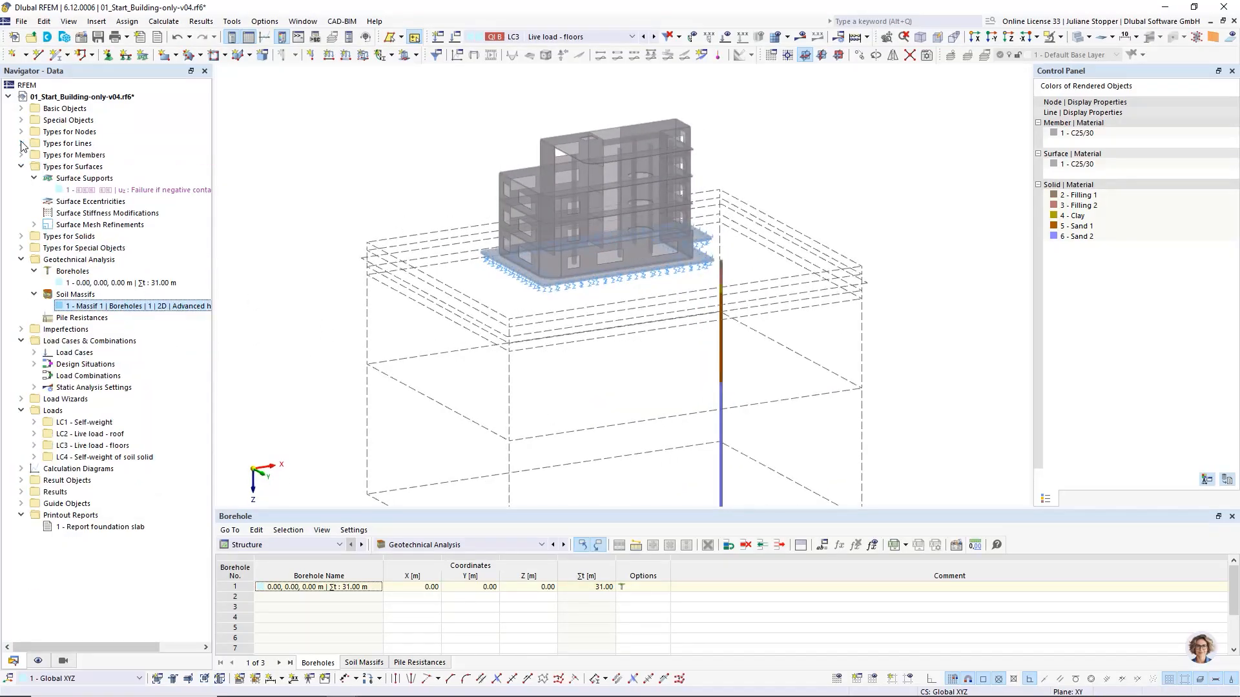
pyautogui.click(21, 167)
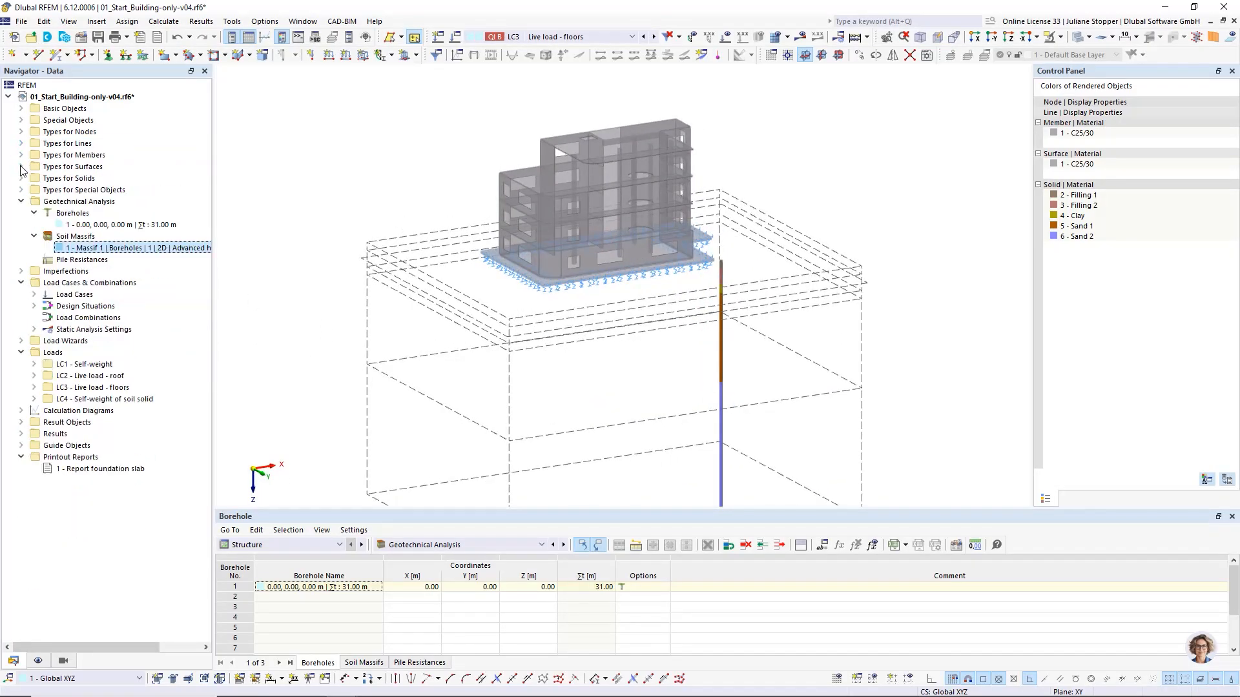
pyautogui.click(21, 201)
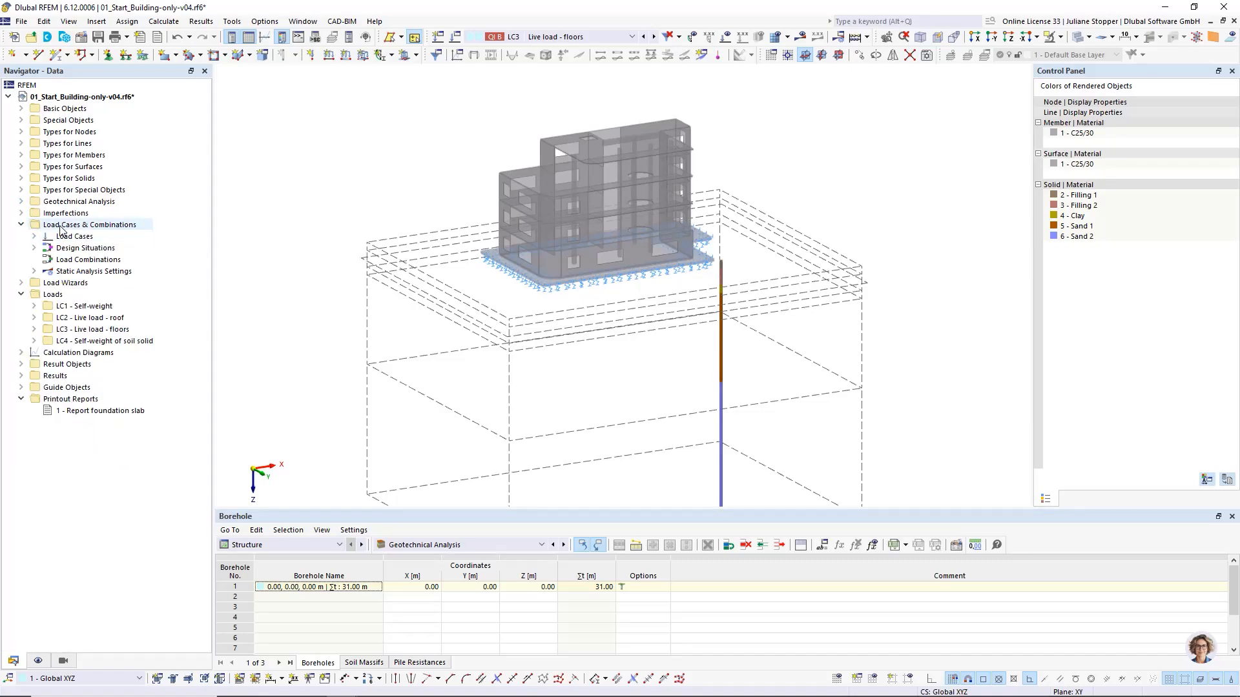
pyautogui.rightClick(62, 228)
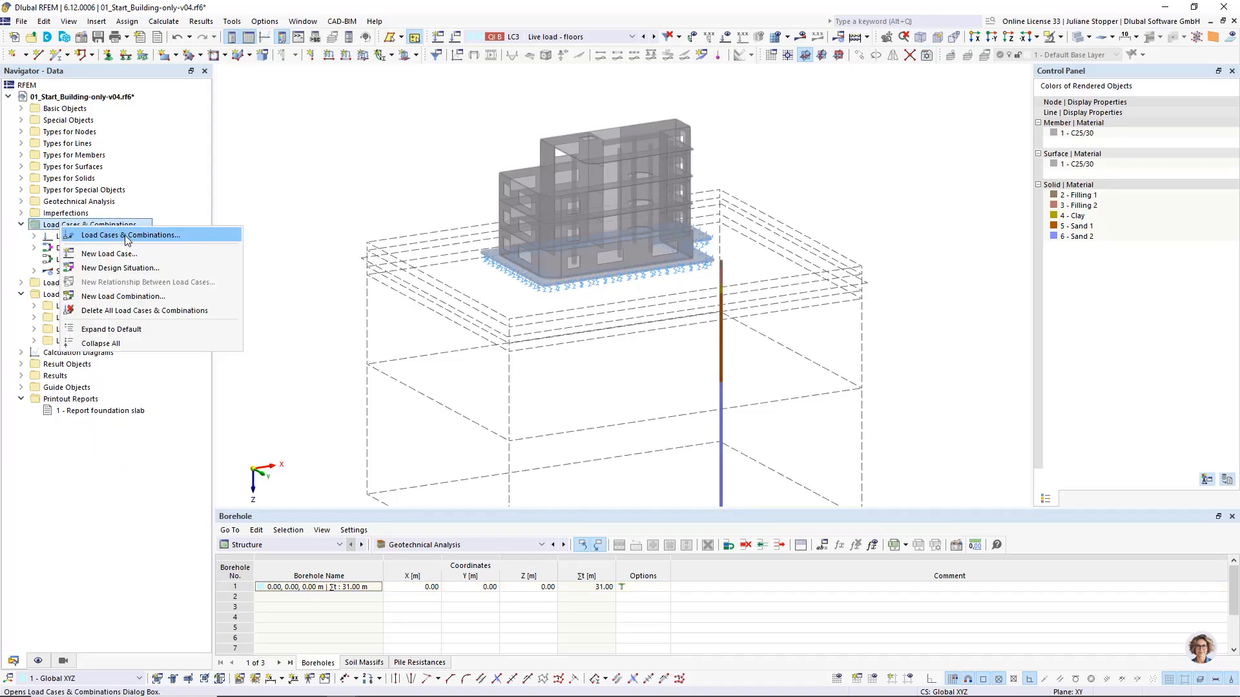
pyautogui.click(125, 235)
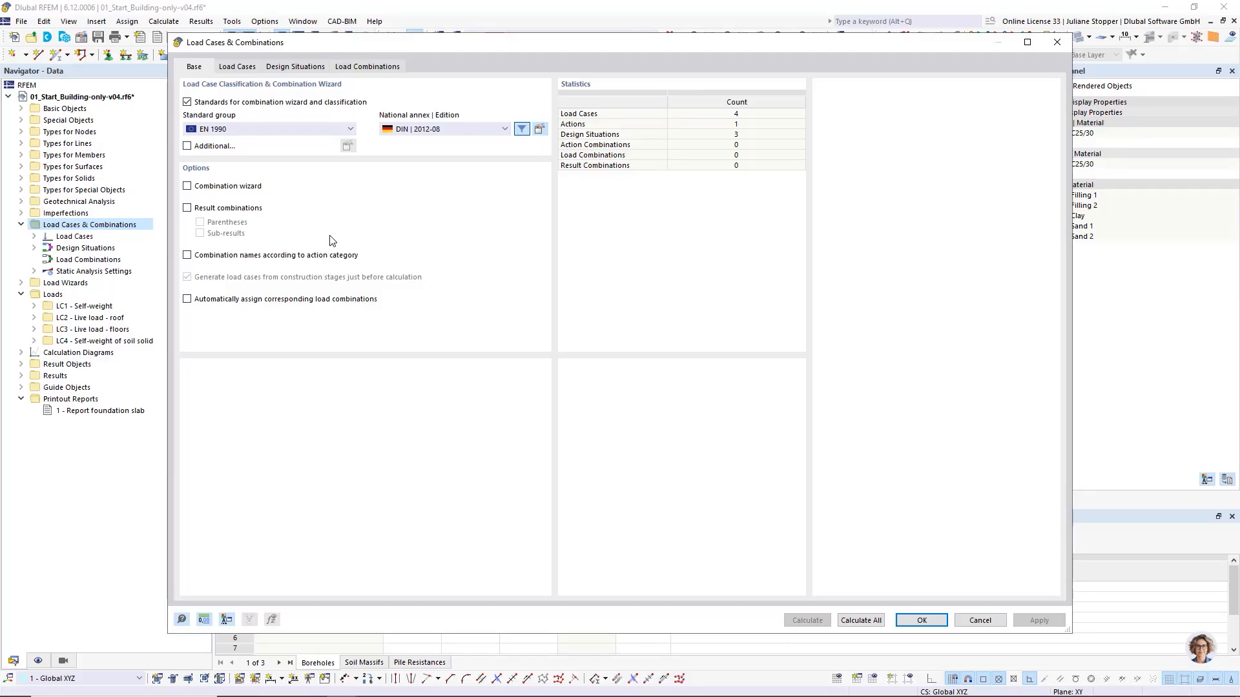
# Step: Enable the combination wizard with automatic assignment of corresponding load combinations, and set the EN 1990 national annex to CEN | 2010-04
pyautogui.click(188, 187)
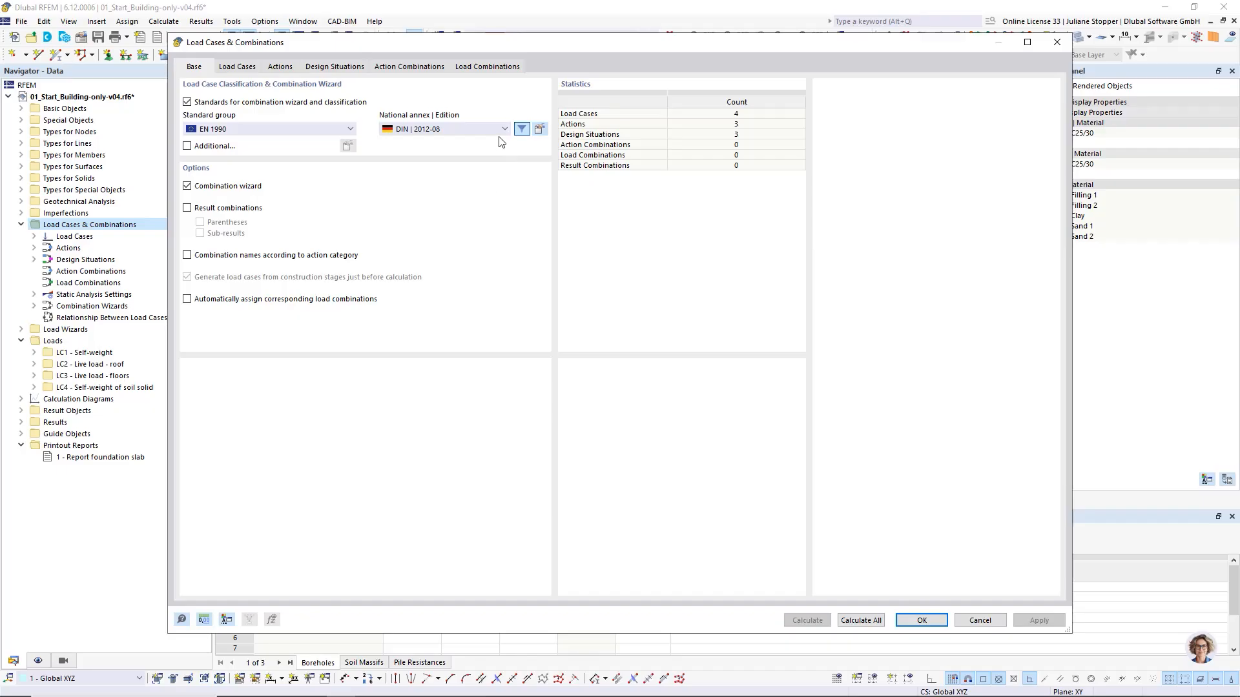
pyautogui.click(457, 131)
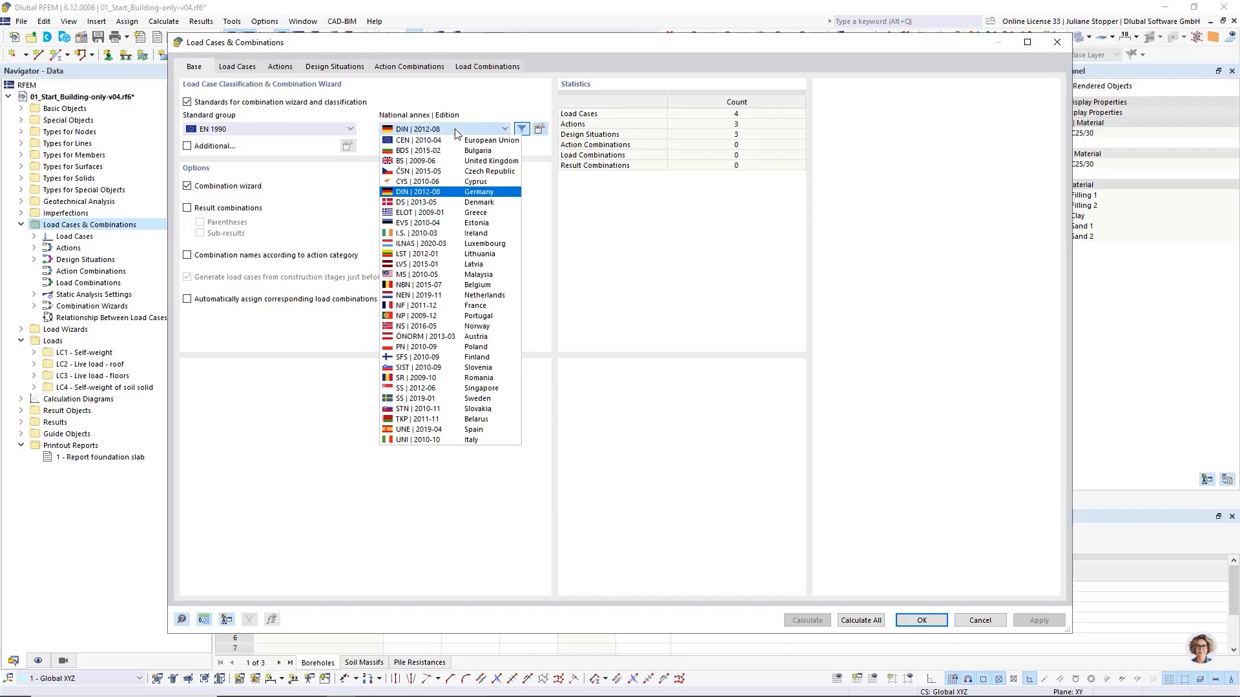
pyautogui.click(452, 141)
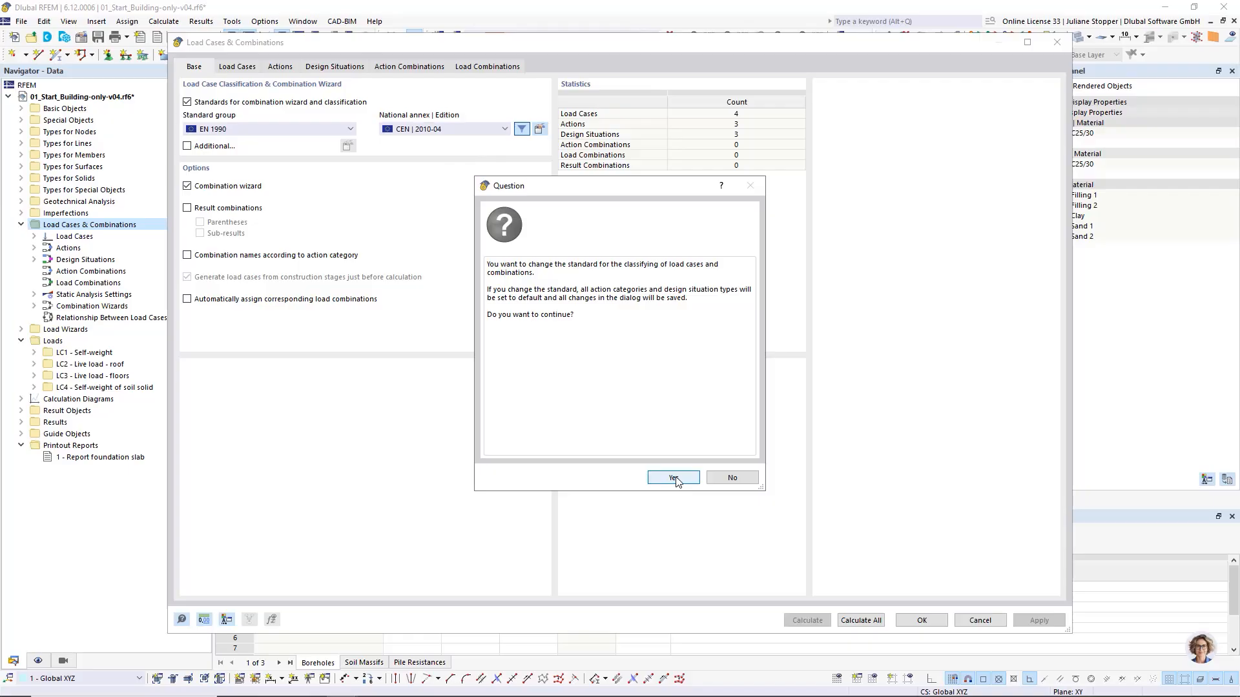
pyautogui.click(673, 478)
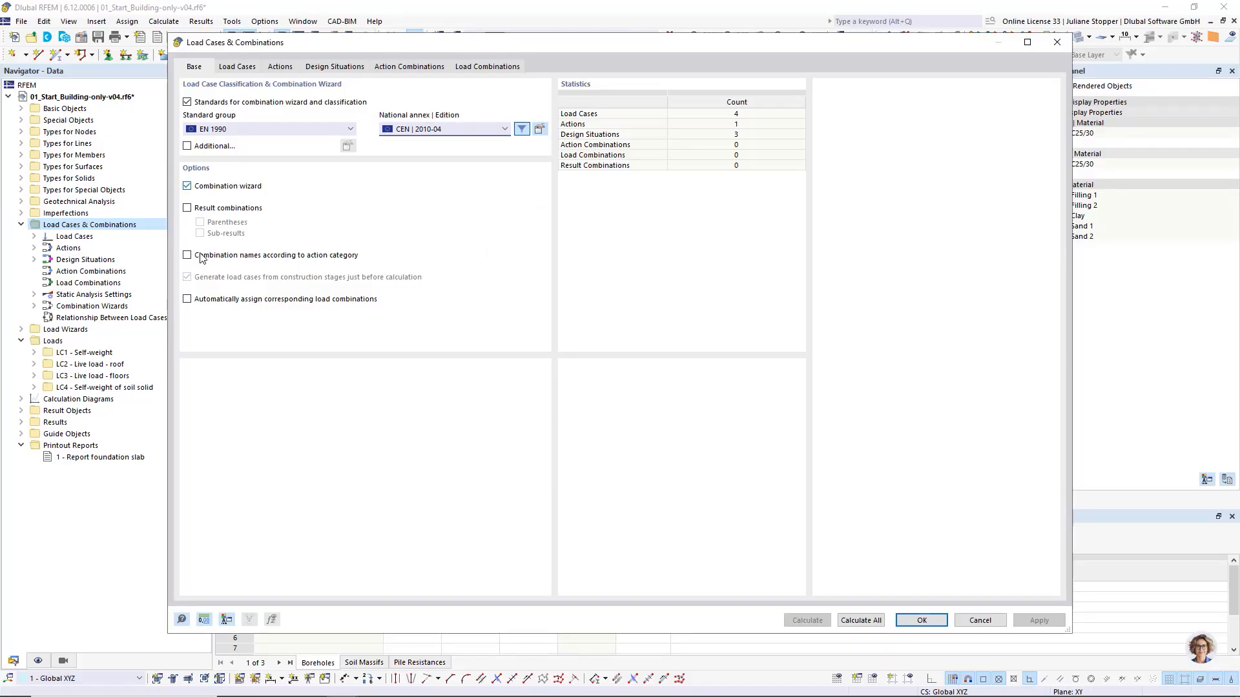
pyautogui.click(188, 300)
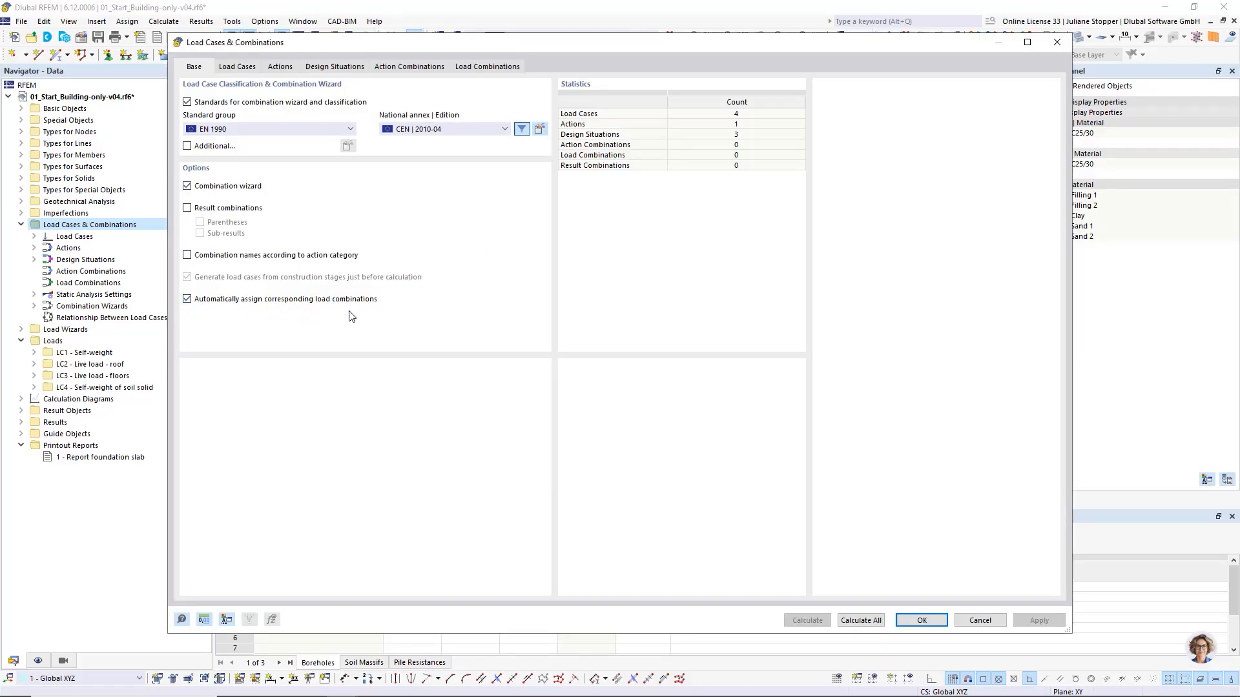
# Step: Set the action category of load cases LC2 and LC3 to Imposed loads - category B: office areas
pyautogui.click(243, 70)
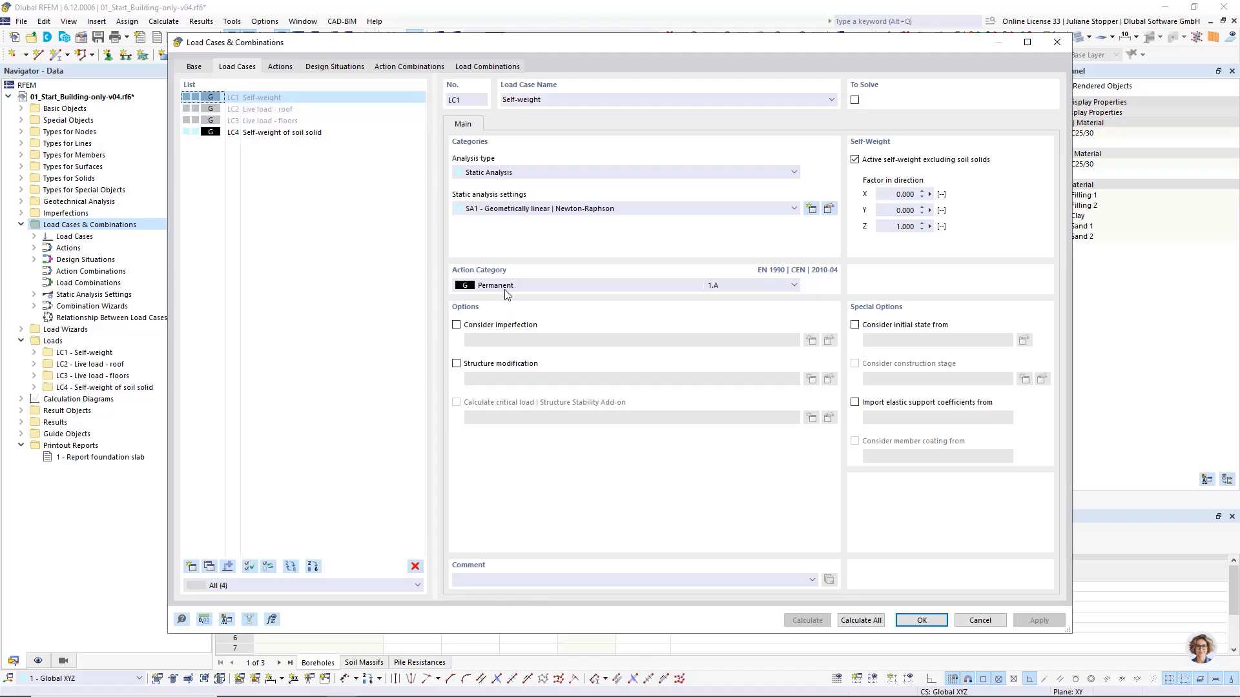
pyautogui.click(280, 109)
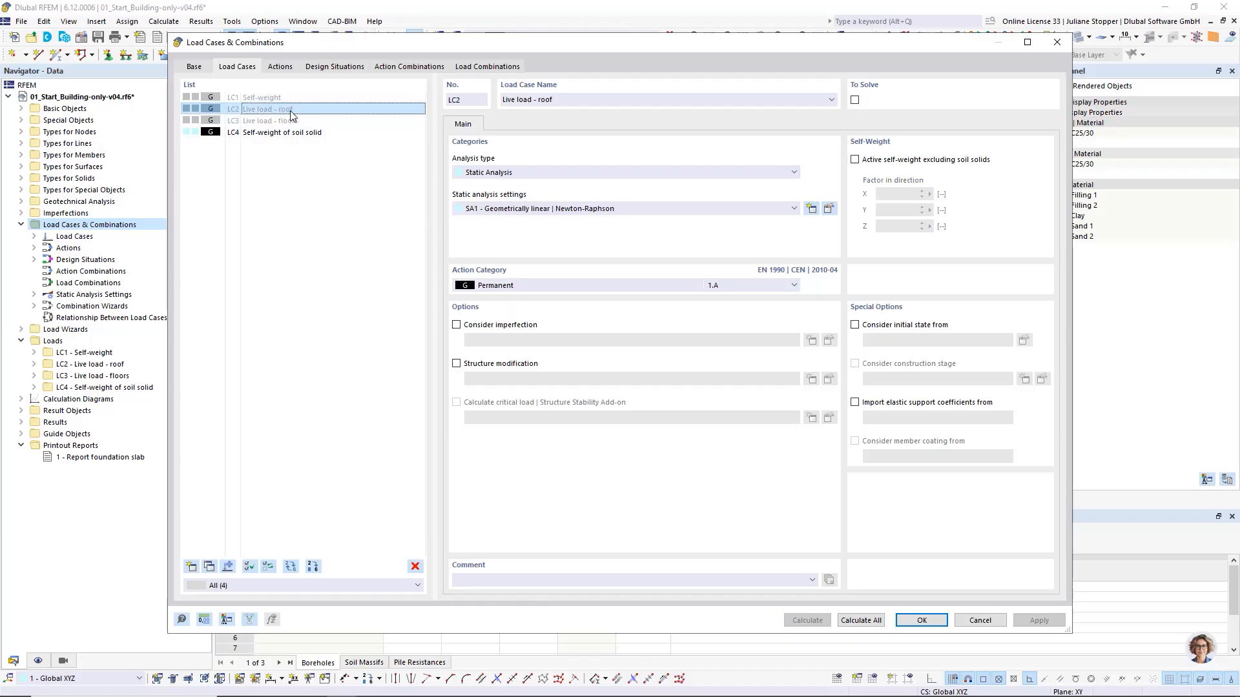
pyautogui.click(194, 67)
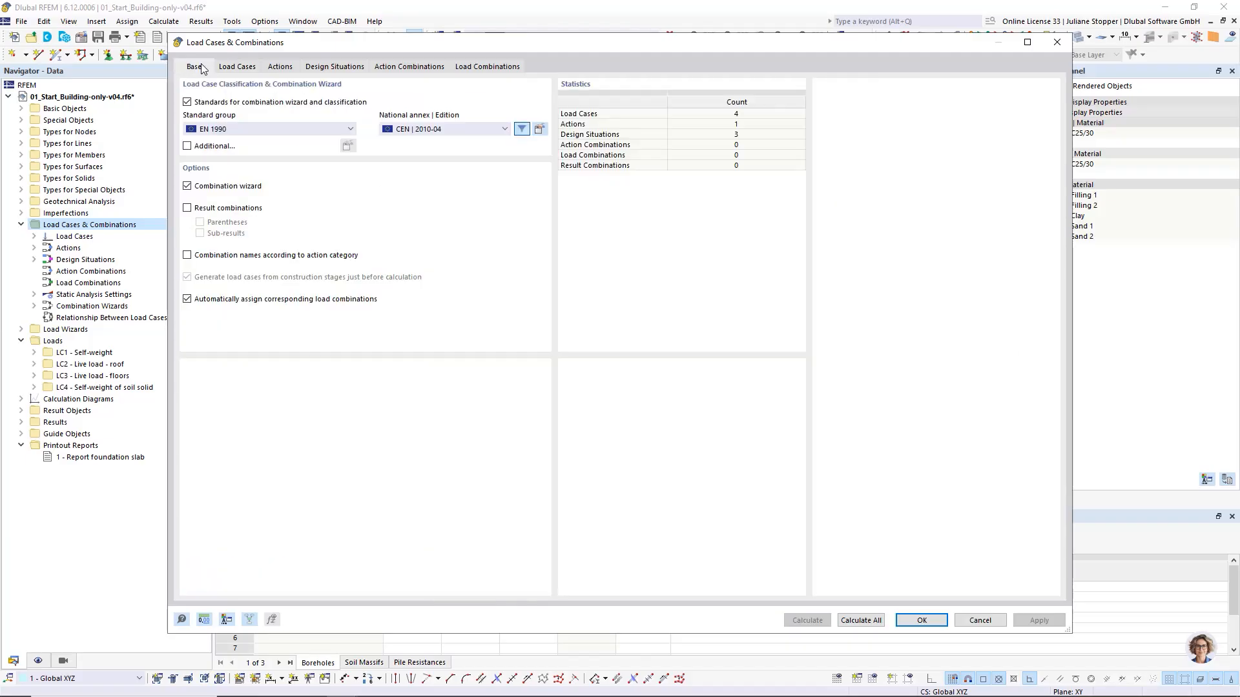
pyautogui.click(237, 66)
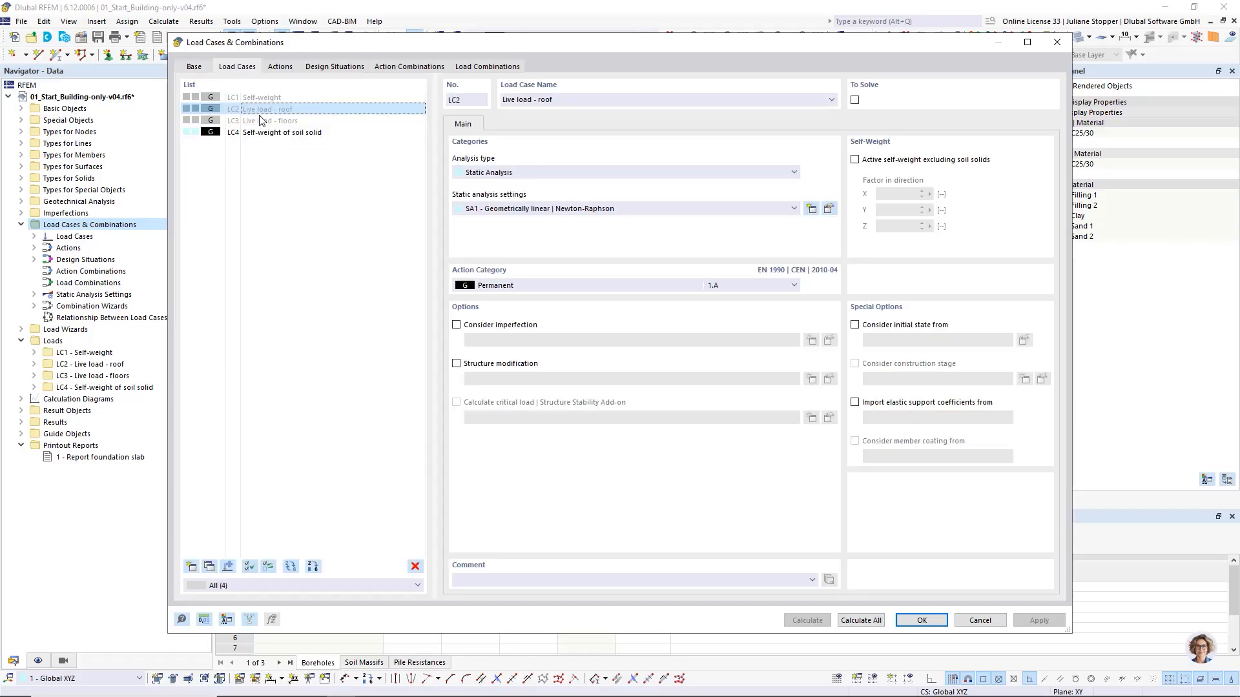
pyautogui.click(528, 282)
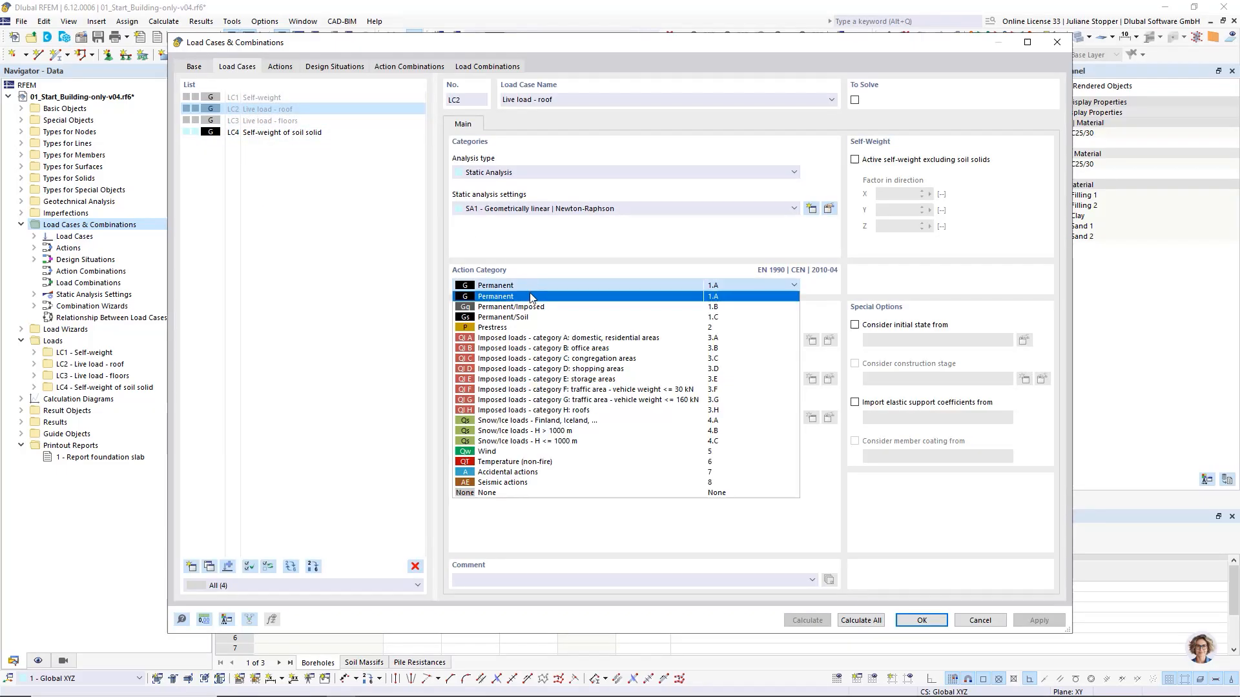
pyautogui.click(560, 347)
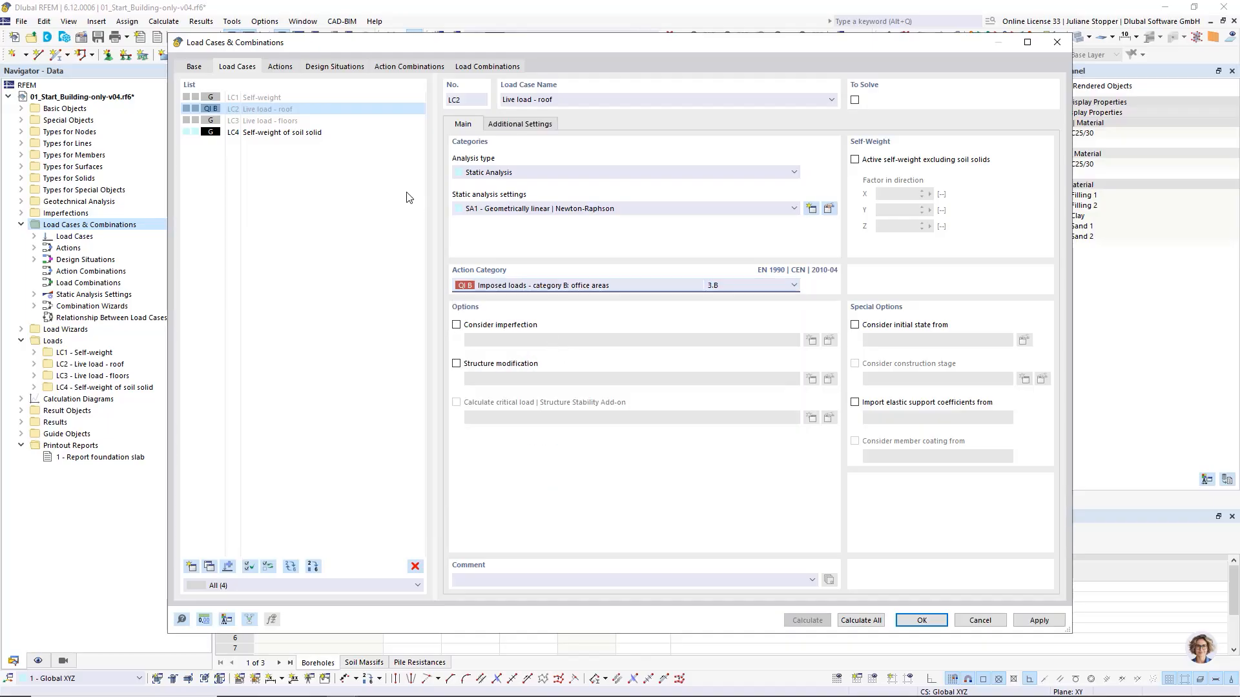
pyautogui.click(314, 123)
pyautogui.click(497, 286)
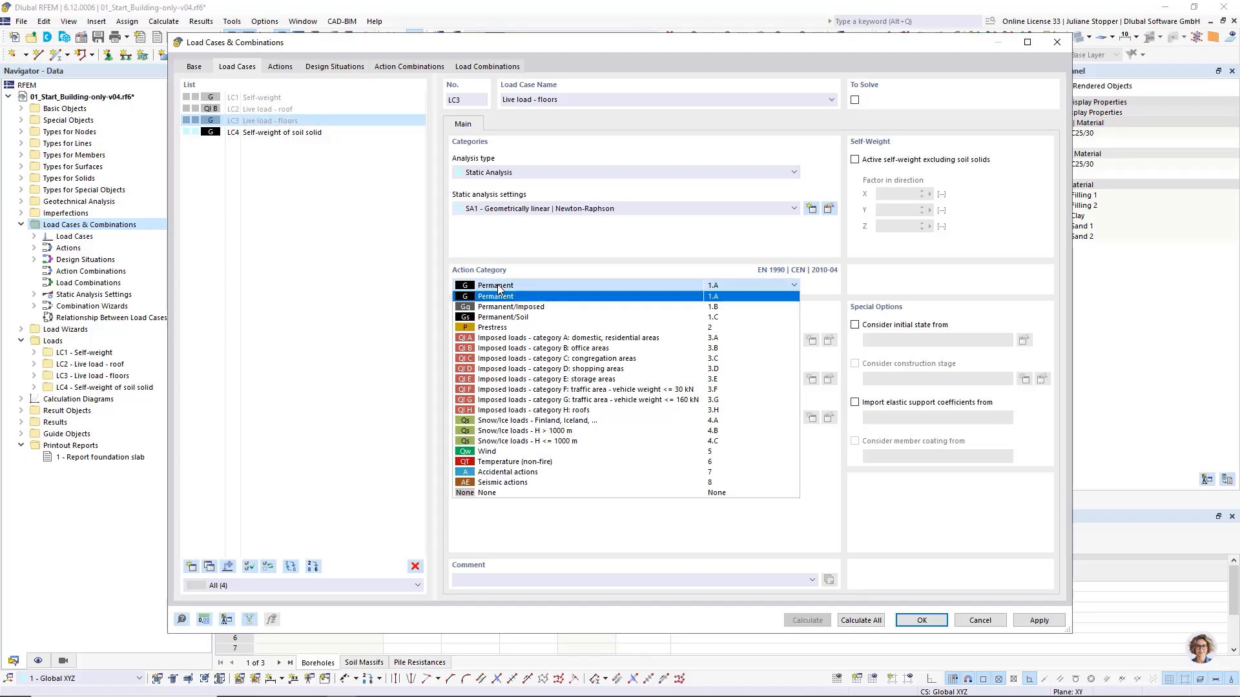
pyautogui.click(527, 348)
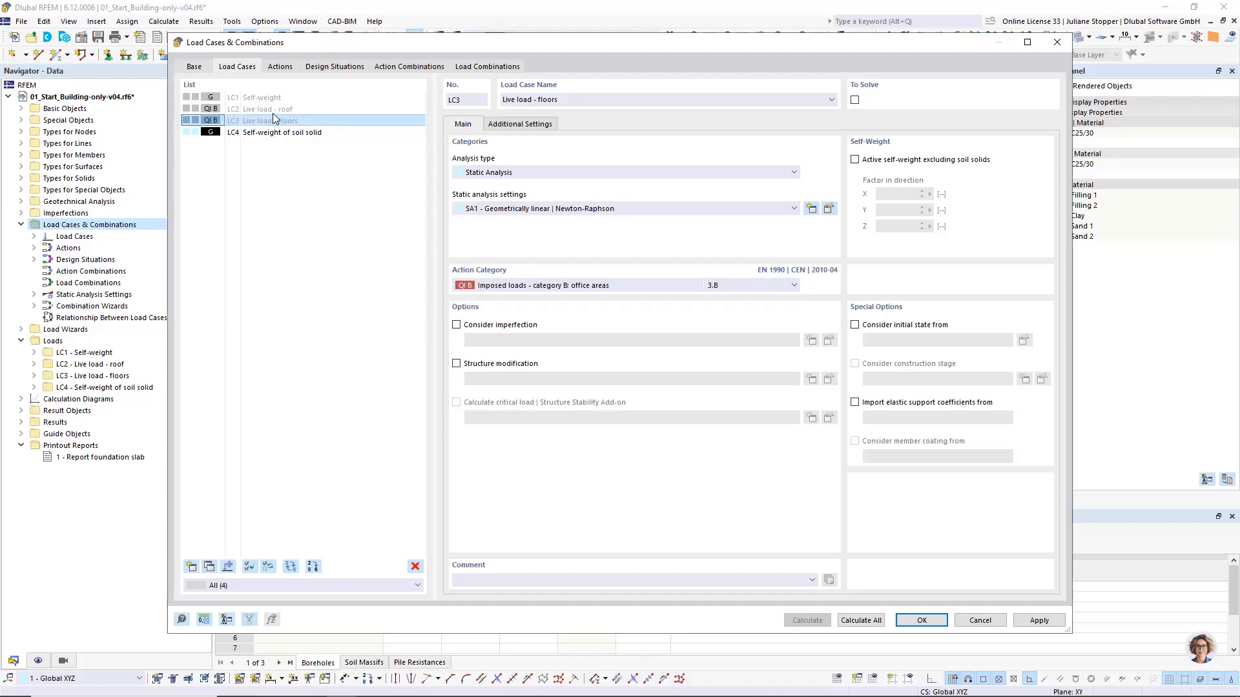
# Step: Mark load cases LC1 to LC3 together as to be solved
pyautogui.moveTo(295, 119); pyautogui.dragTo(373, 99)
pyautogui.click(855, 100)
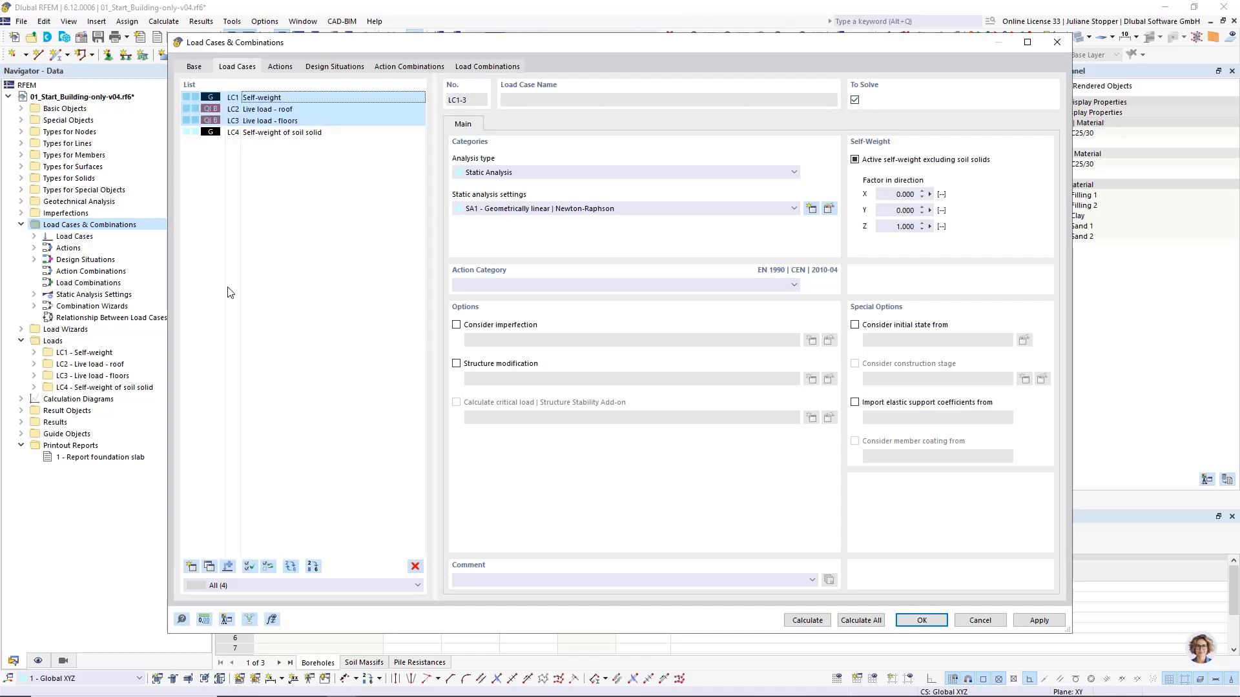
pyautogui.click(284, 97)
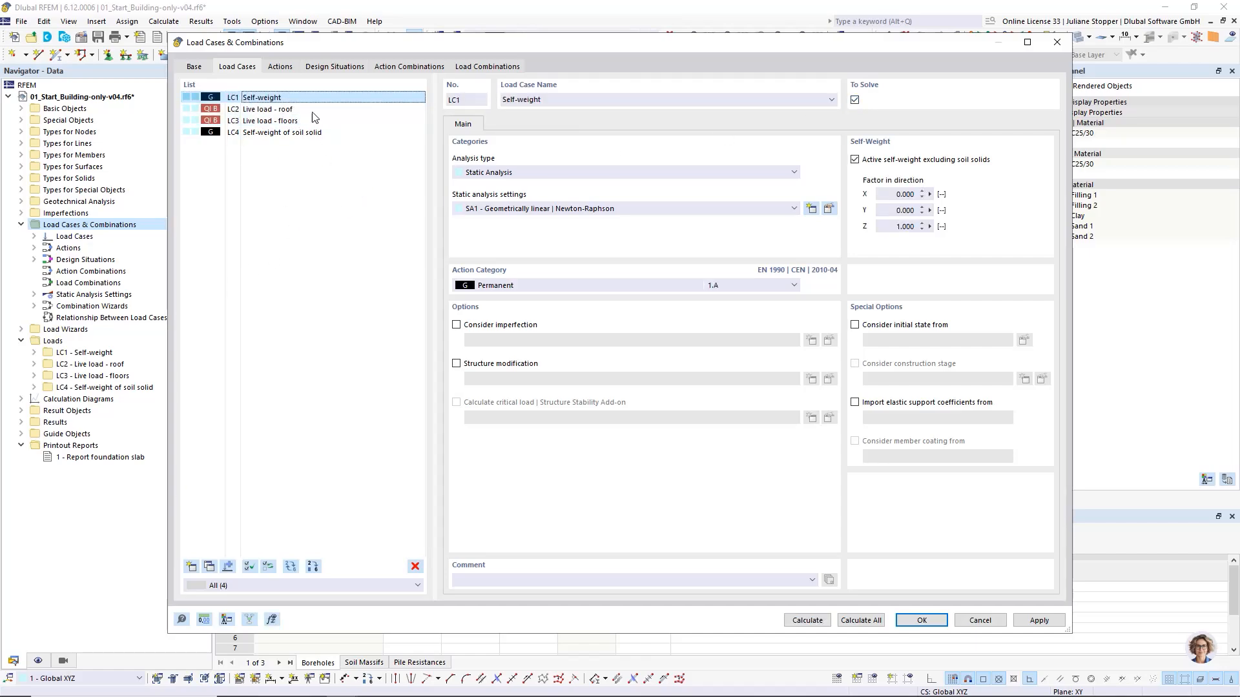
# Step: Set the action category of load case LC4, Self-weight of soil solid, to Permanent/Soil
pyautogui.click(255, 134)
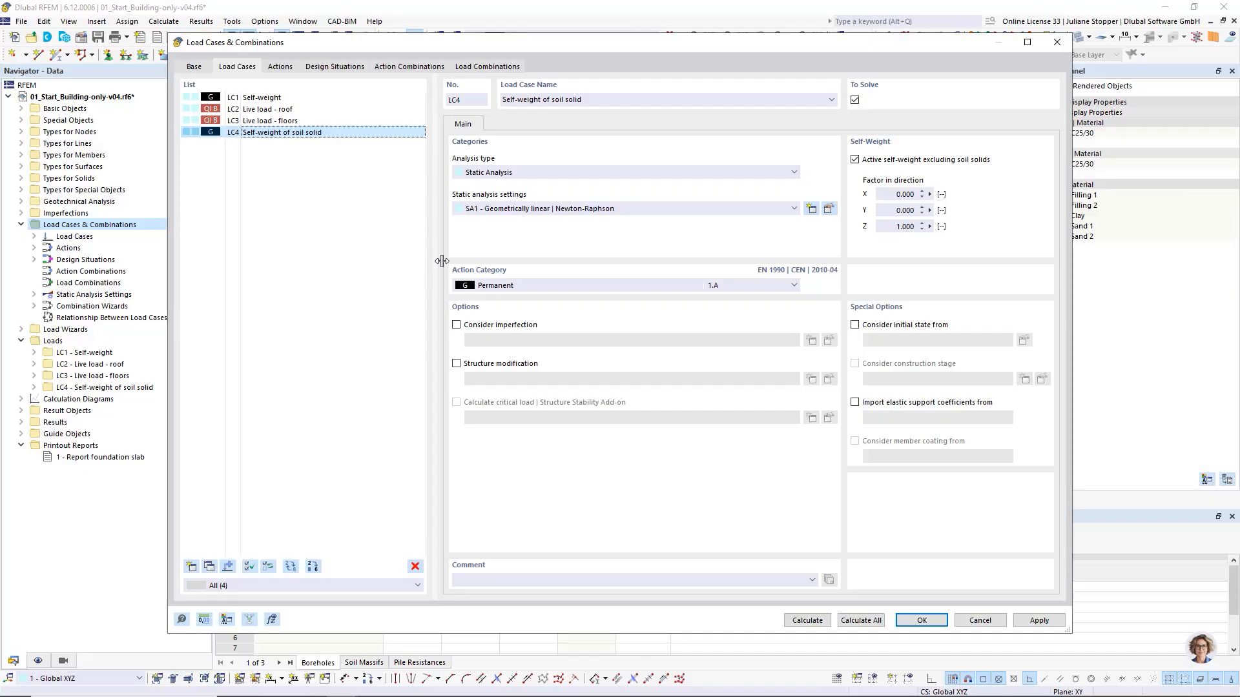
pyautogui.click(503, 286)
pyautogui.click(503, 317)
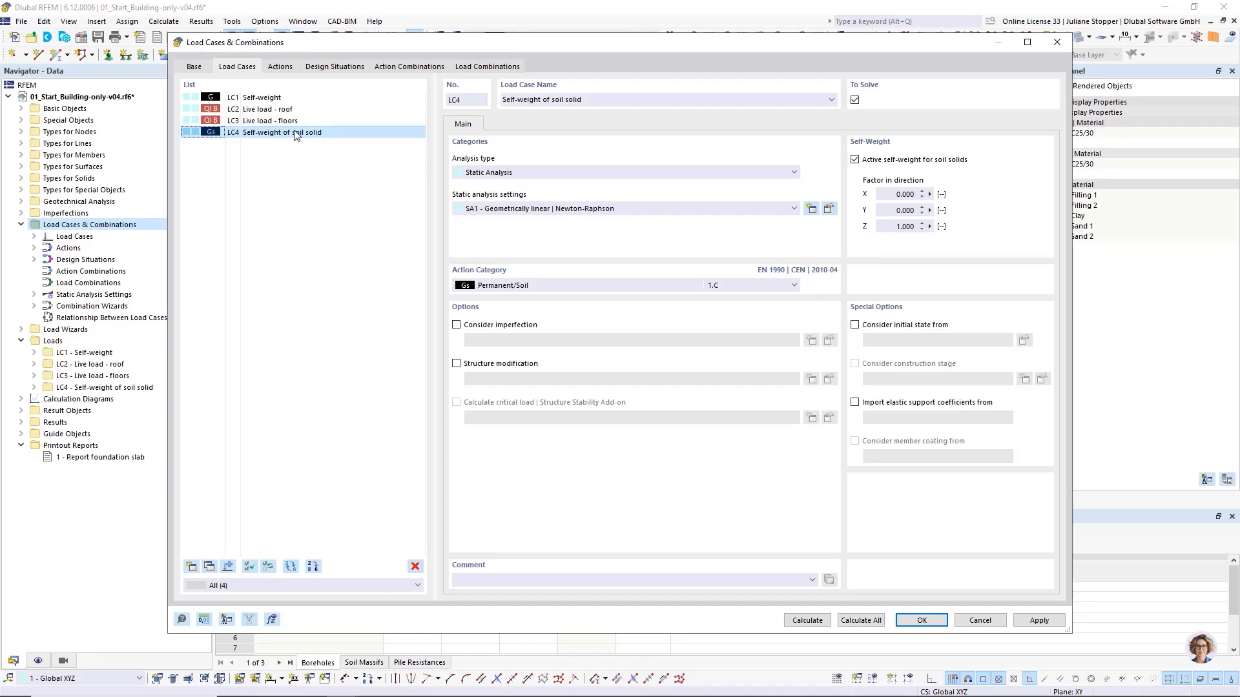
# Step: Delete load case LC4, Self-weight of soil solid, along with its associated action
pyautogui.click(415, 567)
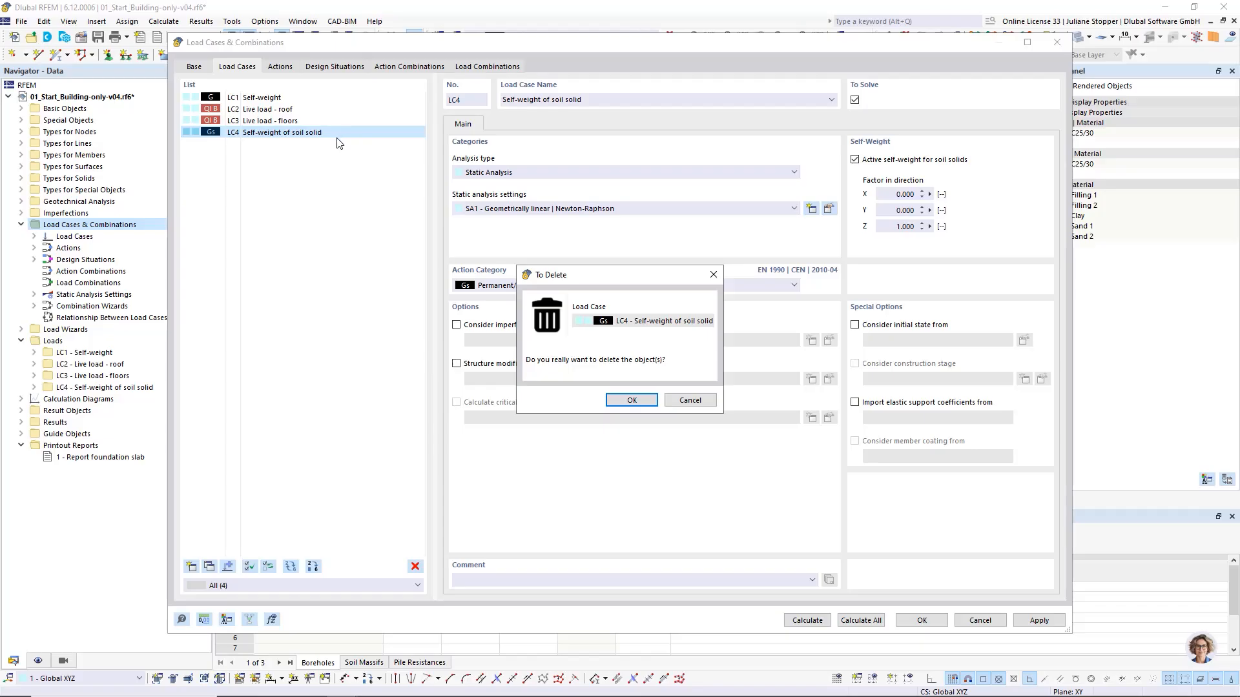
pyautogui.click(631, 400)
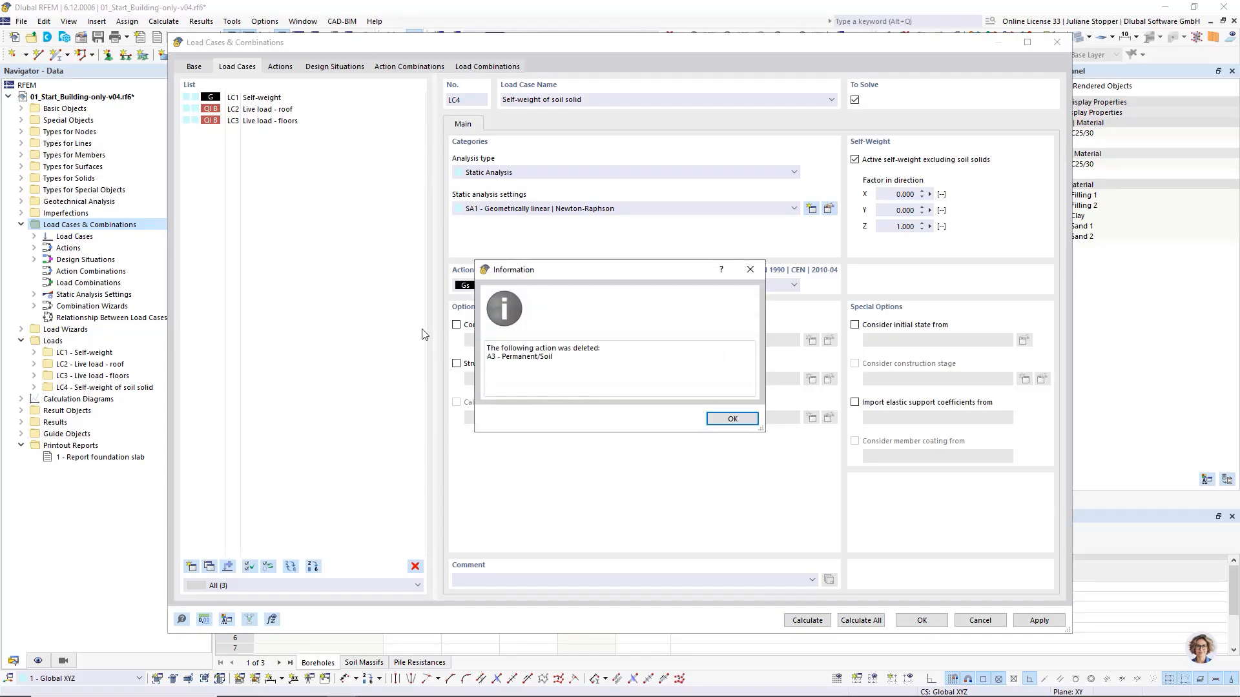
pyautogui.click(731, 419)
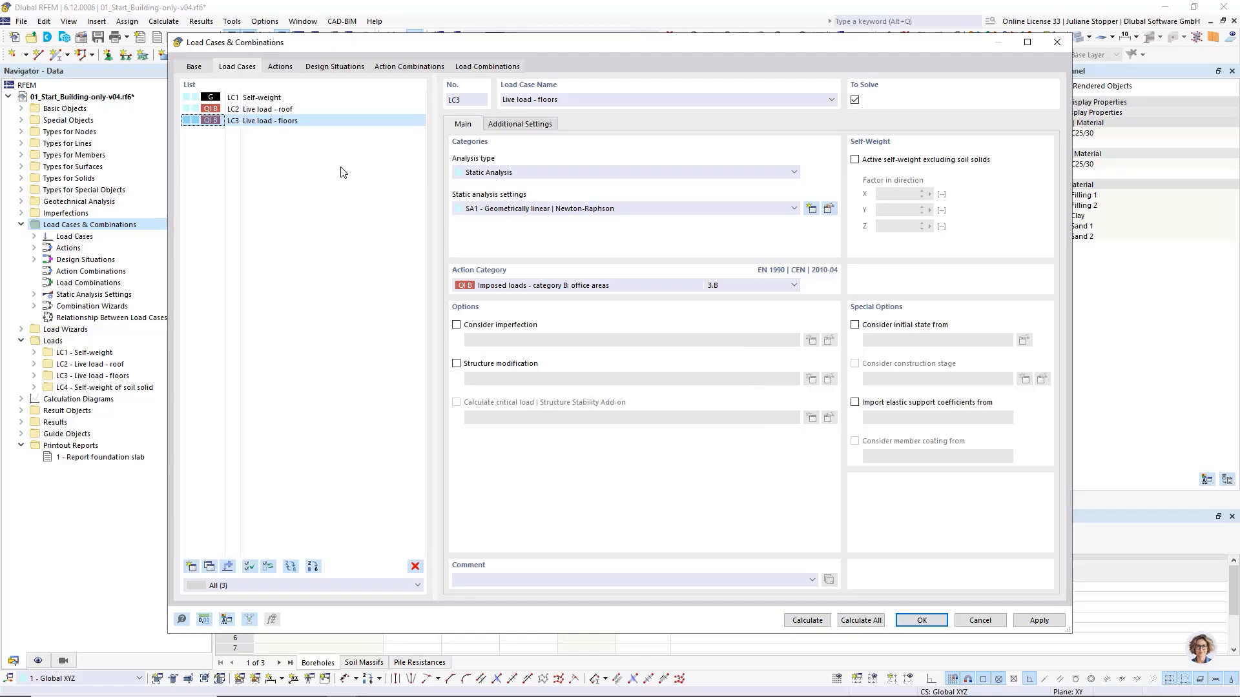
# Step: Set the type of design situation DS2 to SLS - Characteristic and of DS3 to SLS - Quasi-permanent
pyautogui.click(279, 69)
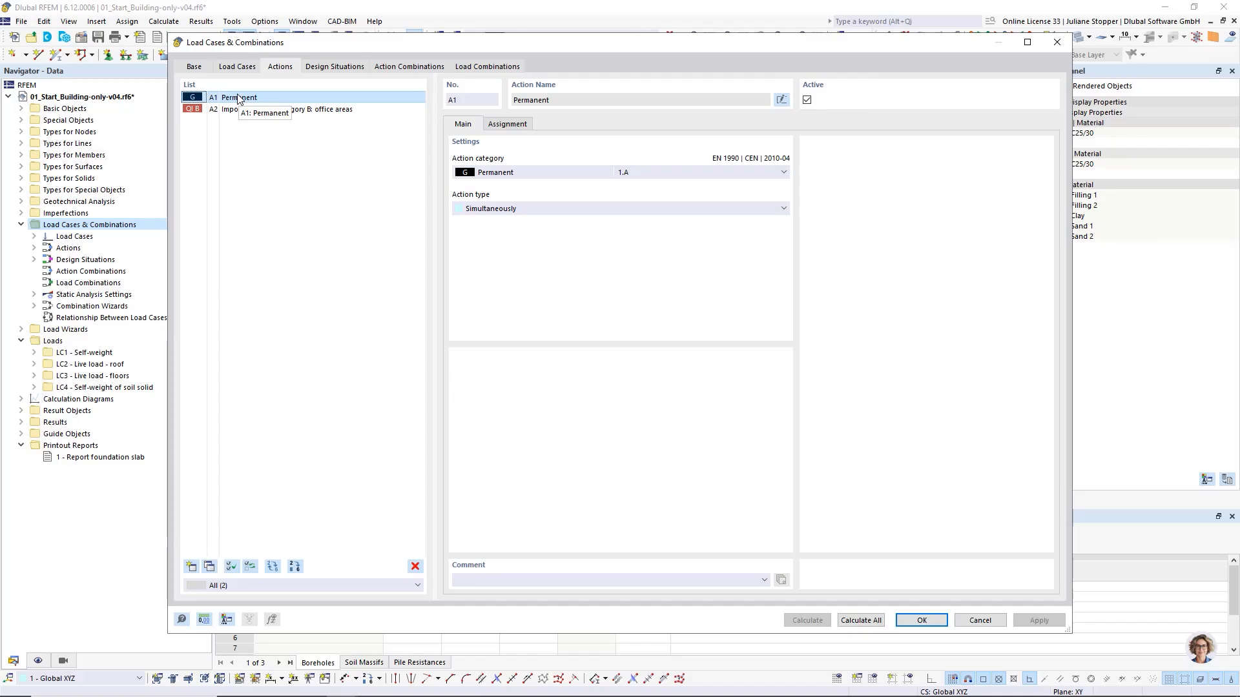
pyautogui.click(327, 68)
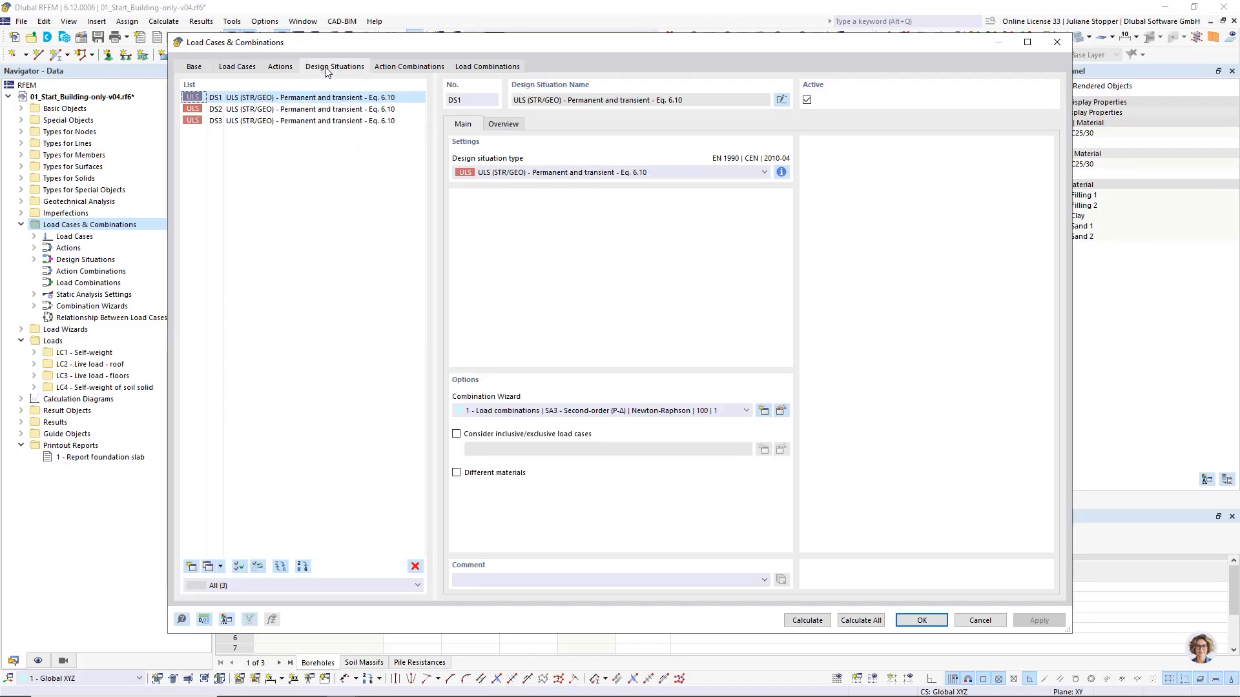
pyautogui.click(304, 109)
pyautogui.click(531, 173)
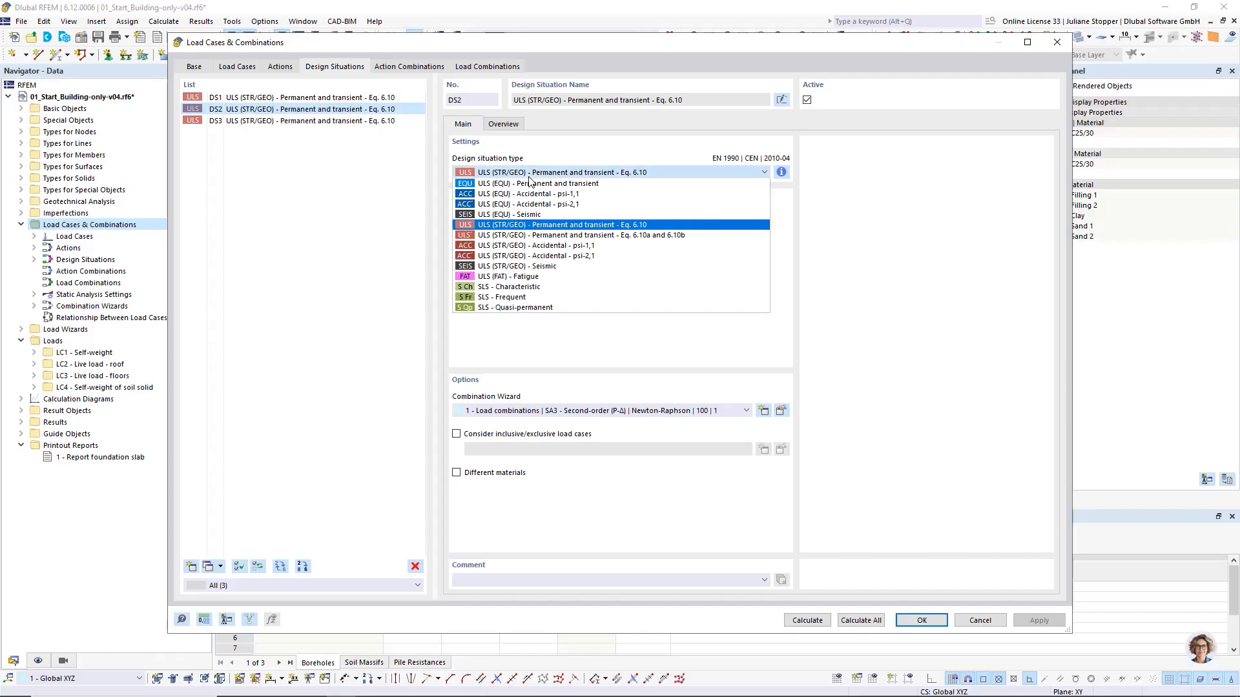
pyautogui.click(517, 287)
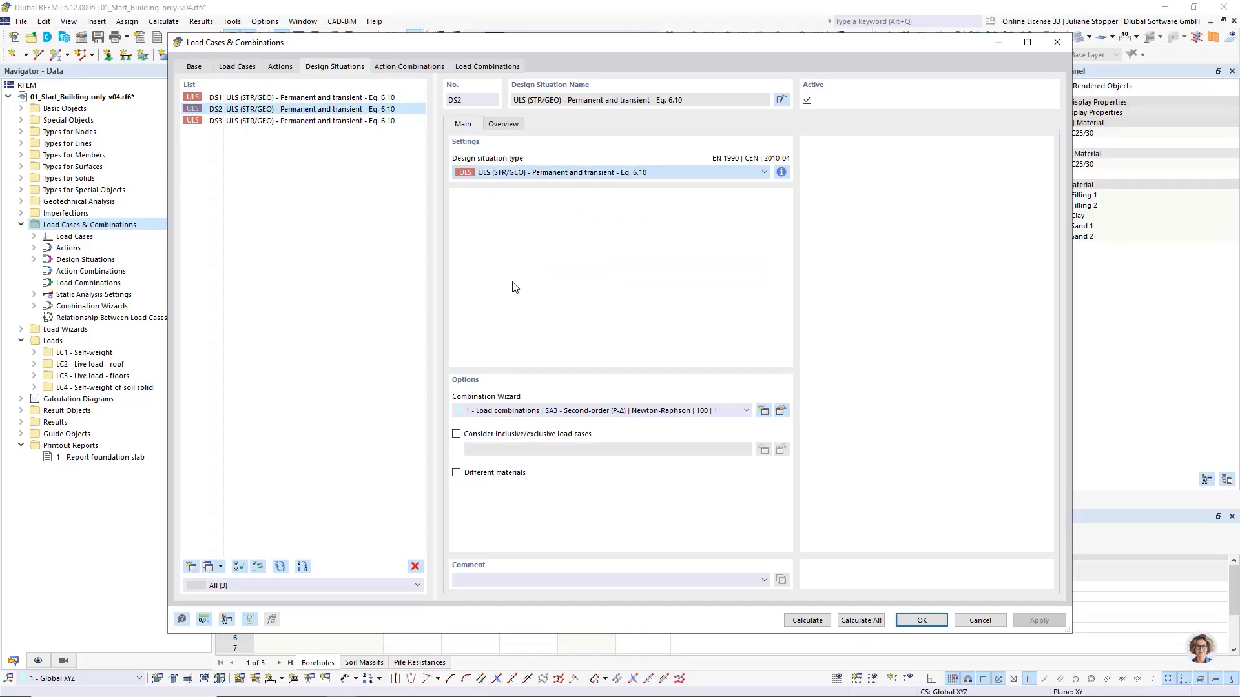
pyautogui.click(309, 122)
pyautogui.click(535, 173)
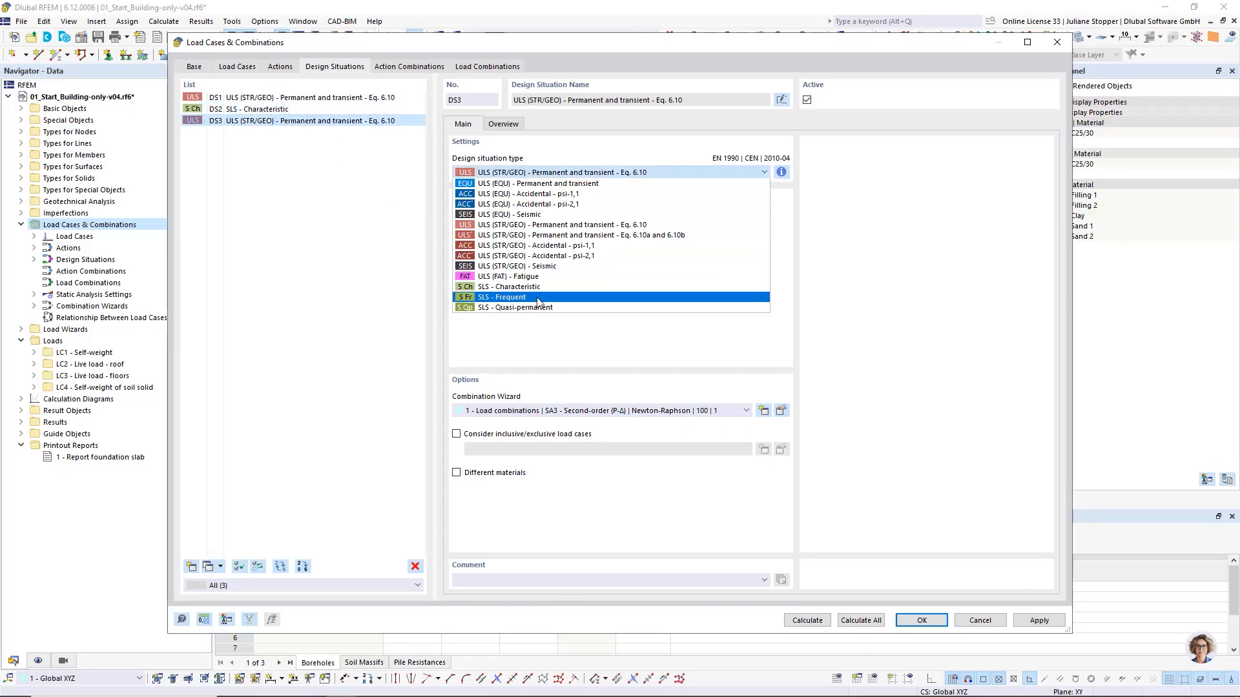
pyautogui.click(508, 298)
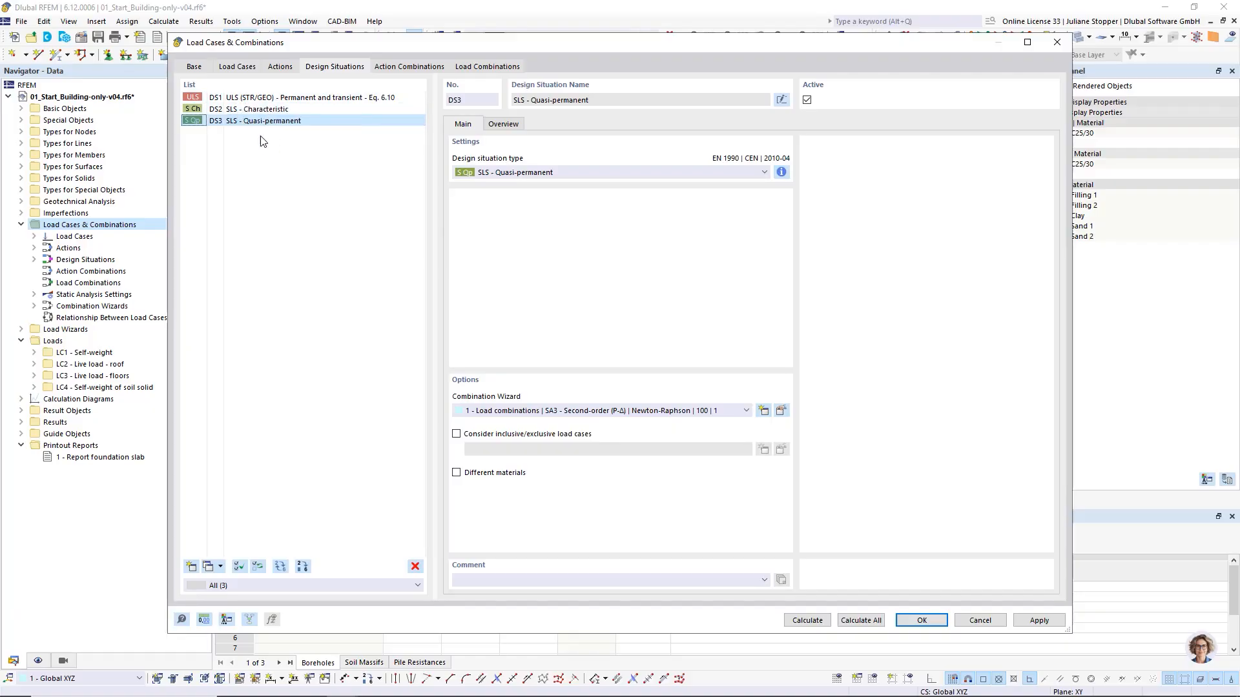
# Step: Review the combination rule information for the quasi-permanent design situation DS3
pyautogui.click(292, 124)
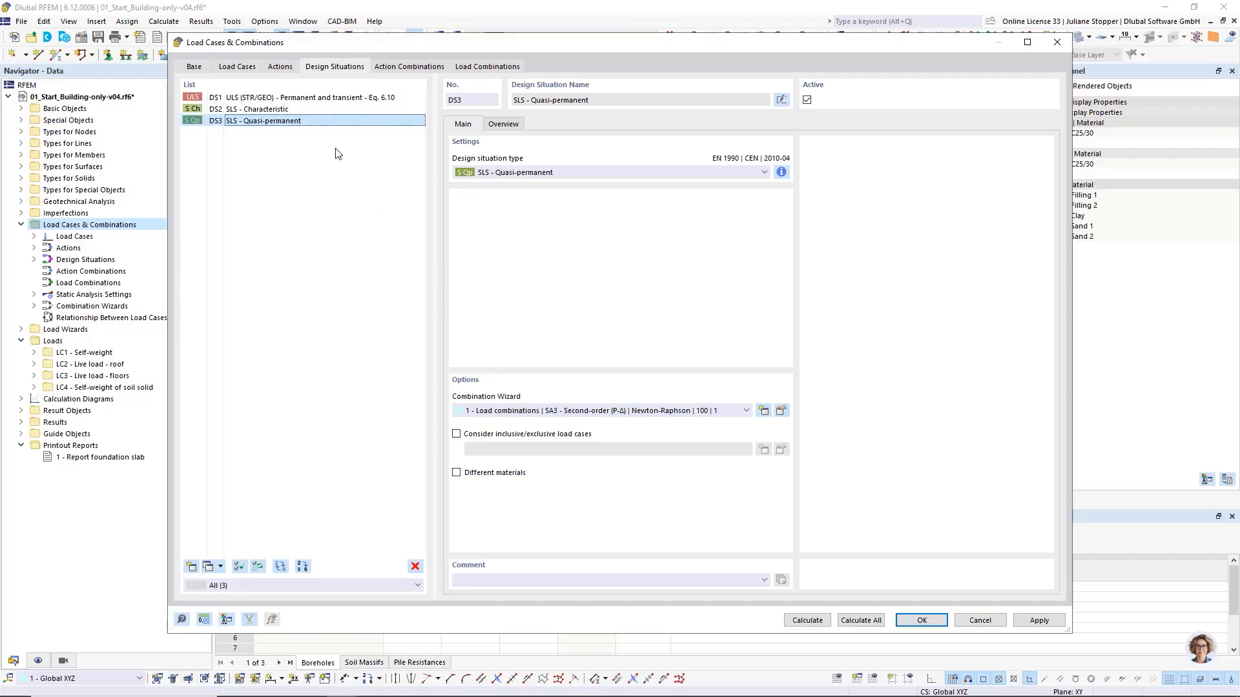
pyautogui.click(781, 172)
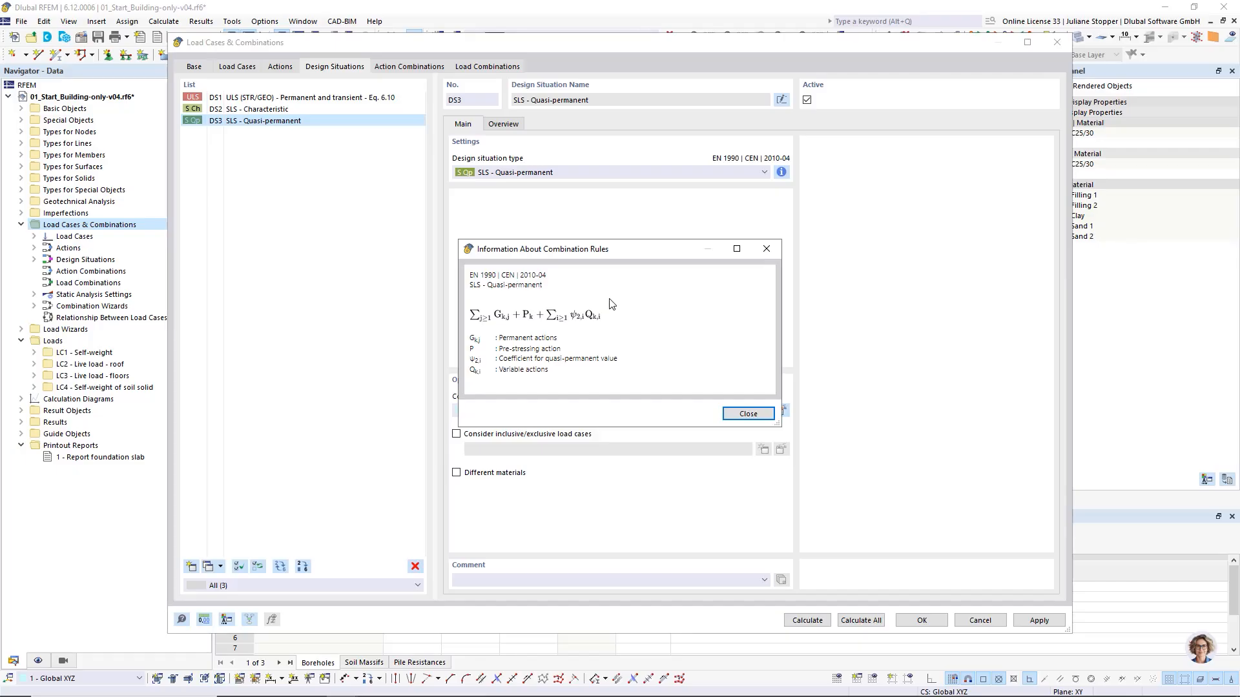
pyautogui.click(748, 414)
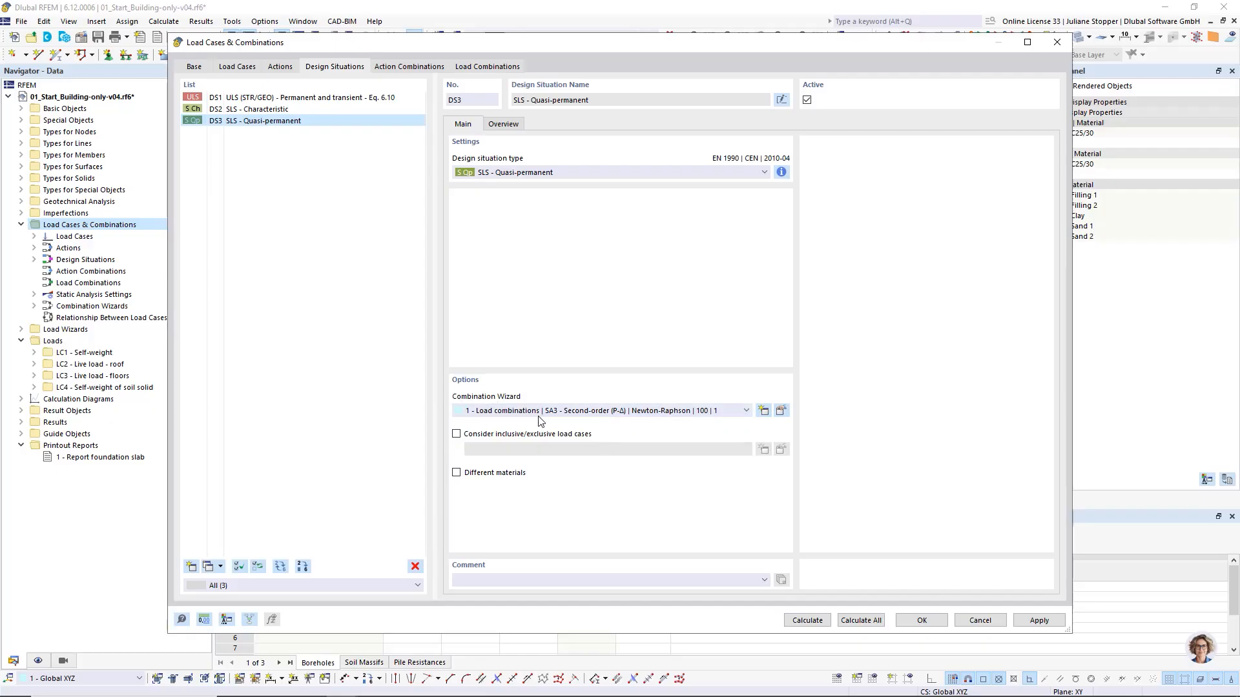
# Step: Review the load combination wizard's settings and check design situations DS1, DS2 and DS3
pyautogui.click(780, 414)
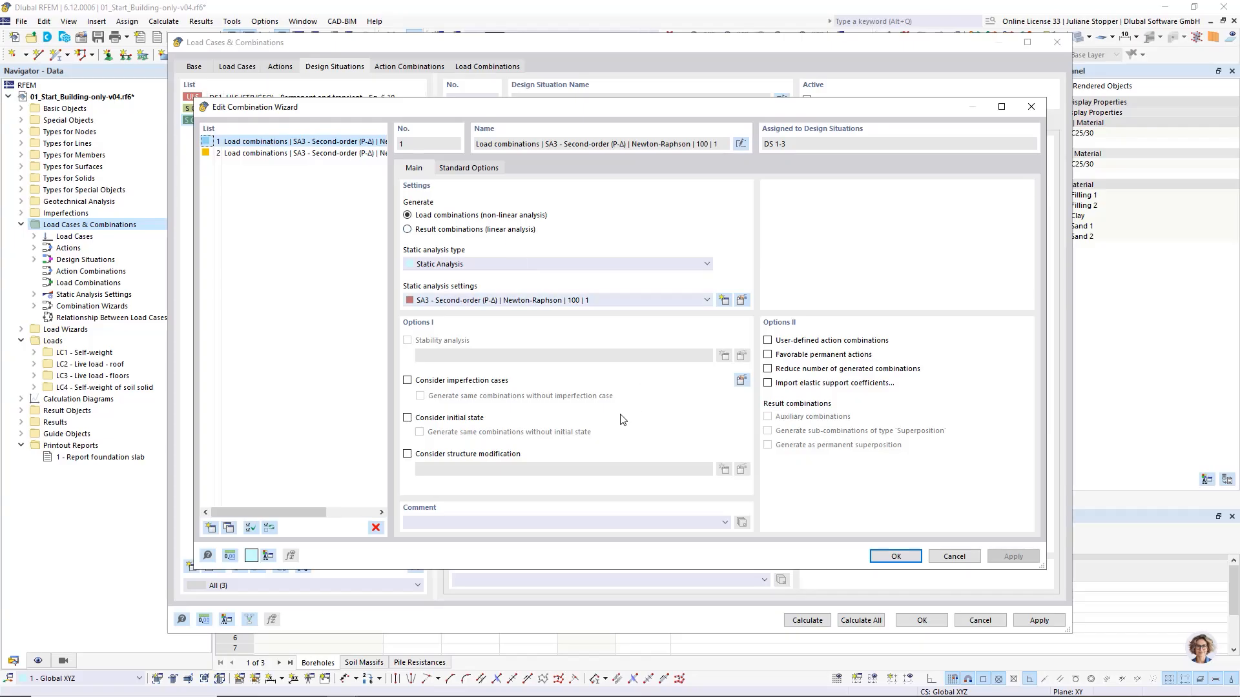
pyautogui.click(895, 557)
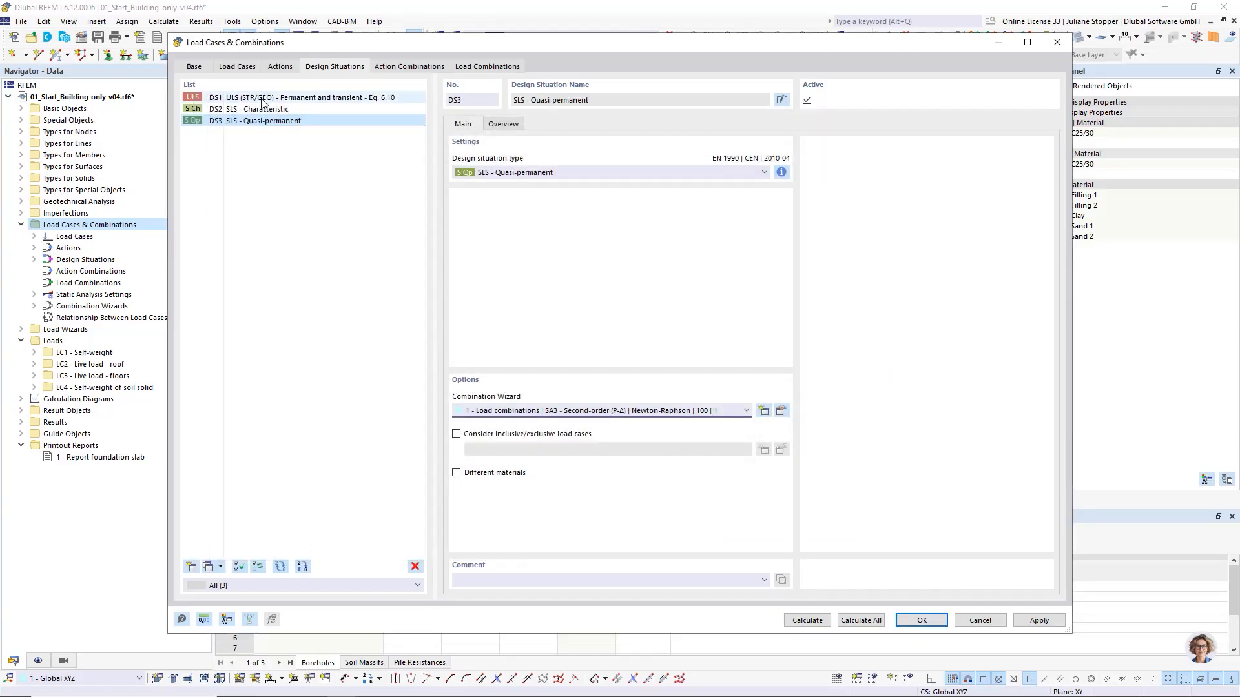
pyautogui.click(261, 99)
pyautogui.click(258, 110)
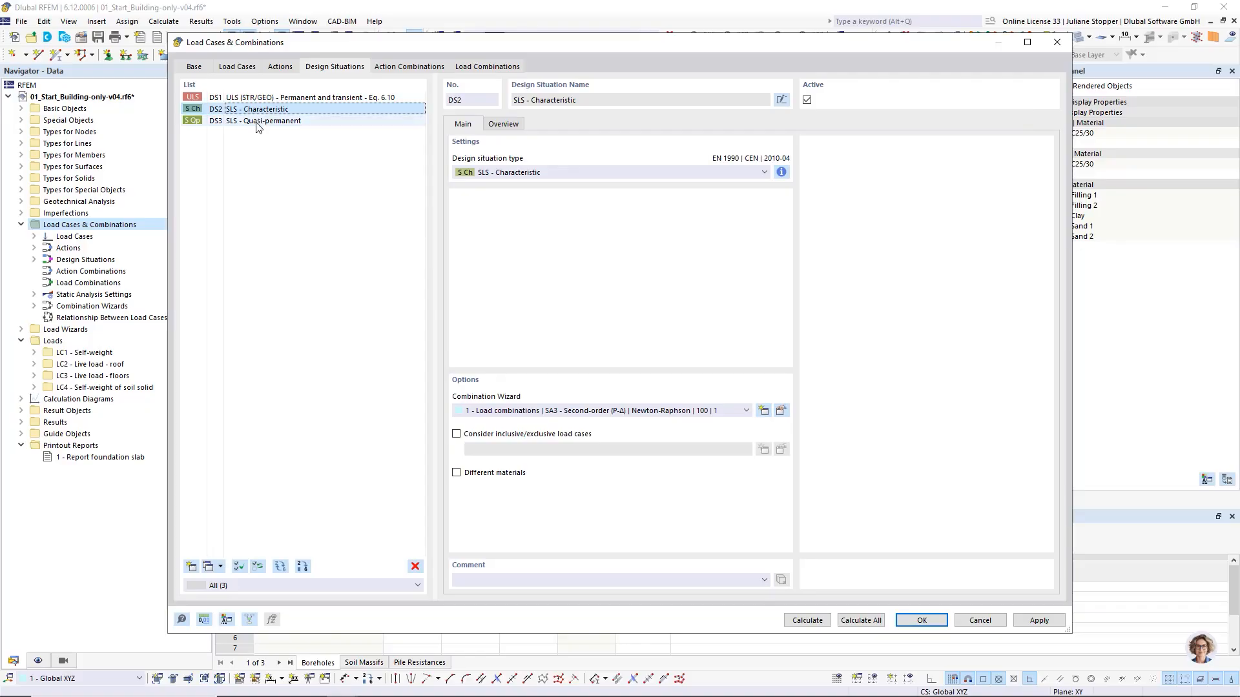
pyautogui.click(257, 123)
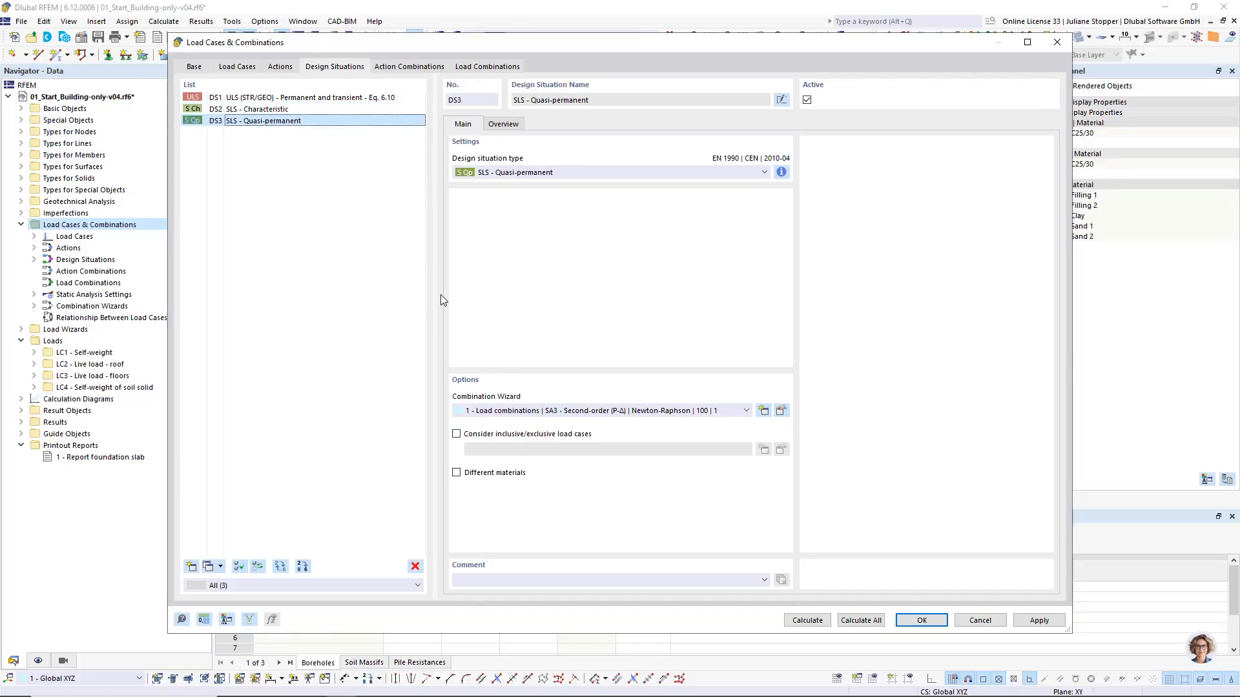
# Step: Generate the action combinations and load combinations for the design situations and apply the changes to the model
pyautogui.click(397, 65)
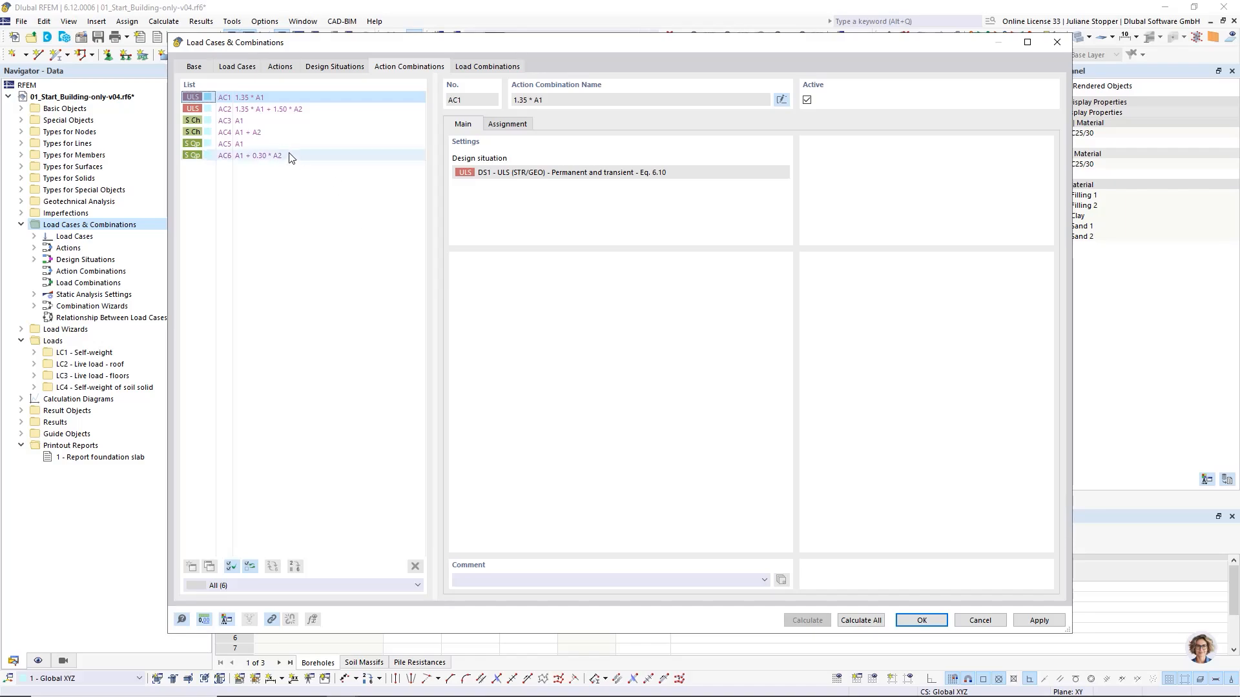
pyautogui.click(478, 71)
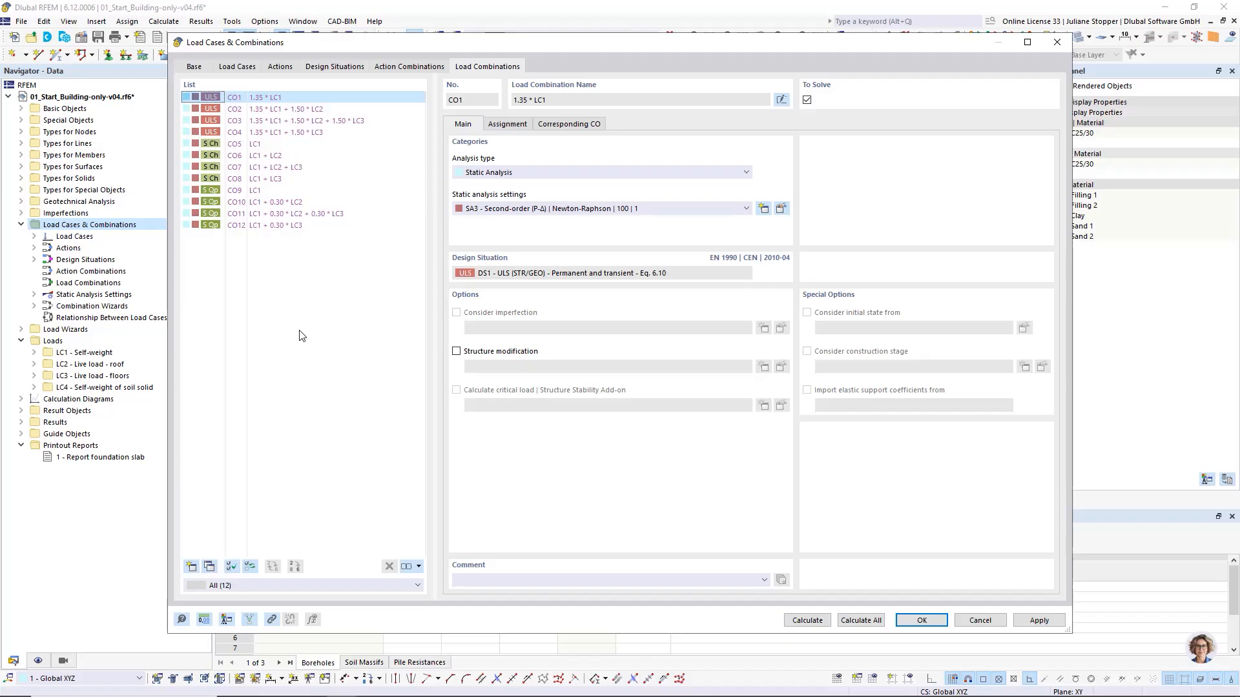
pyautogui.click(1027, 623)
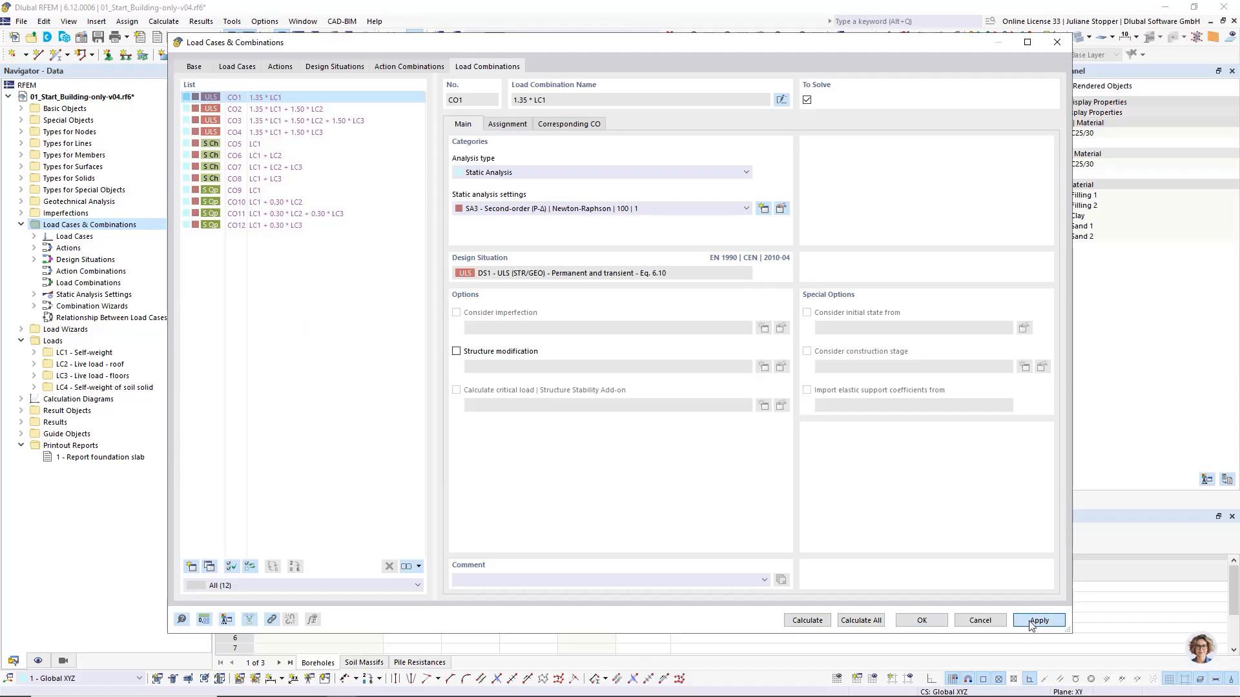
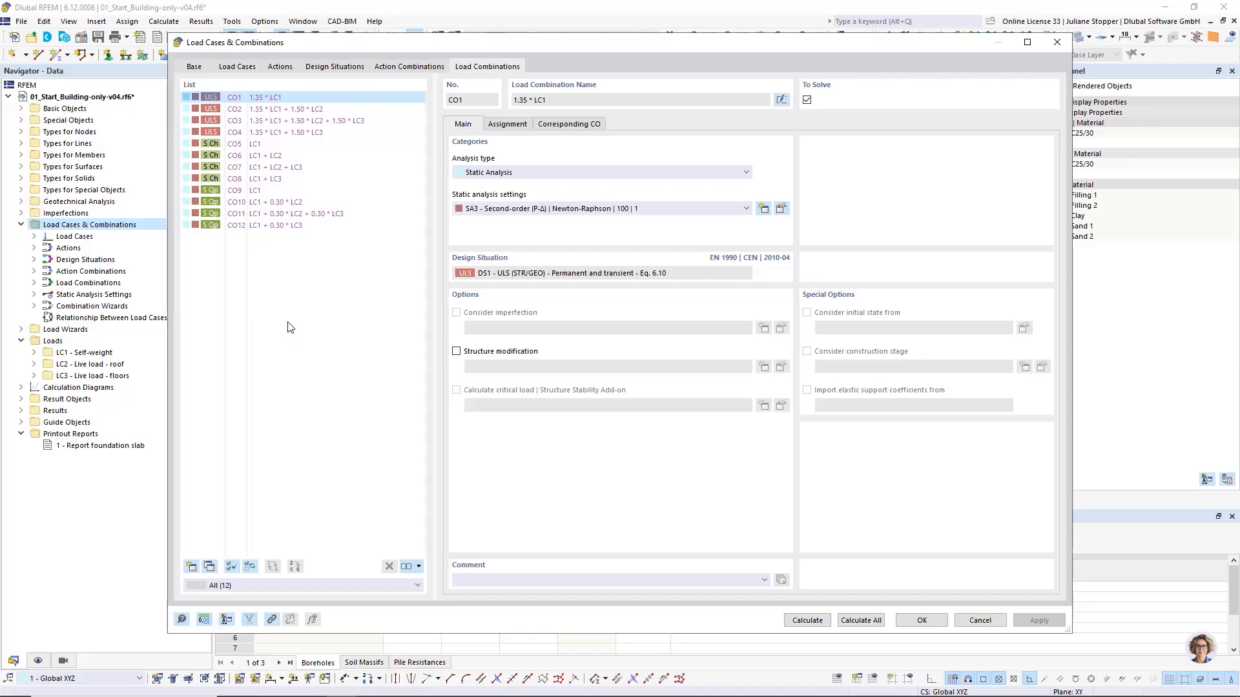
# Step: Copy load combination CO2 and enable importing elastic support coefficients from LC1 - Self-weight in the copy
pyautogui.click(278, 110)
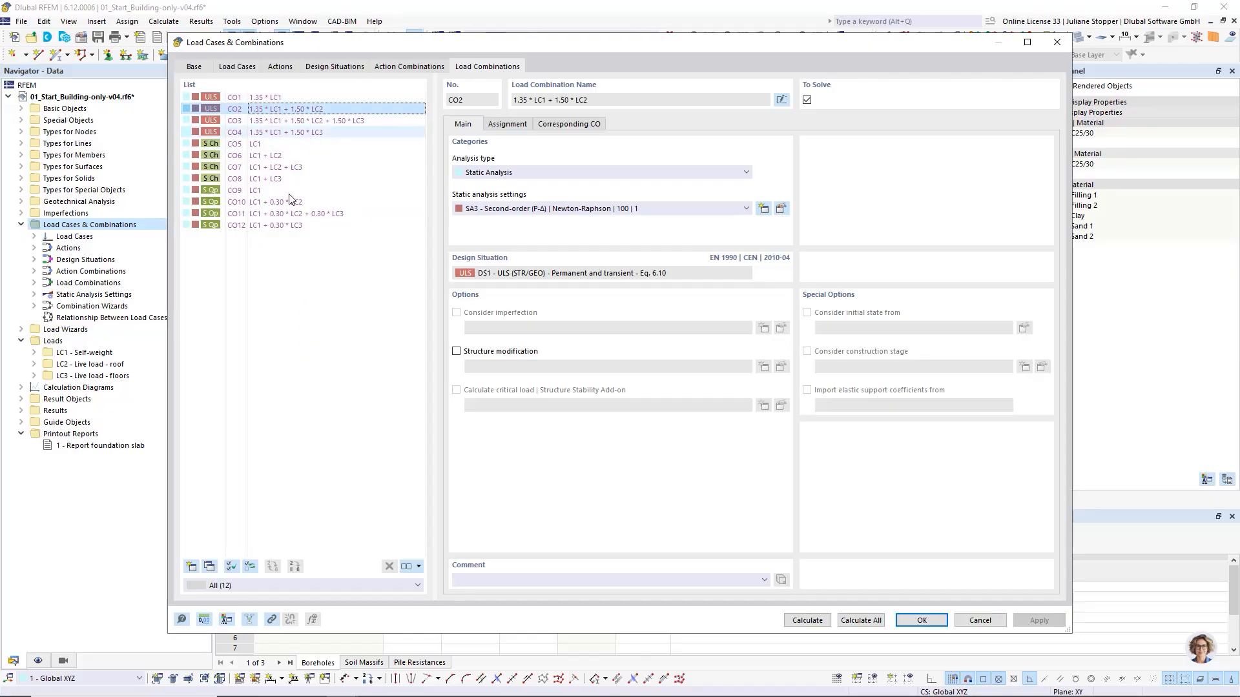
pyautogui.click(209, 567)
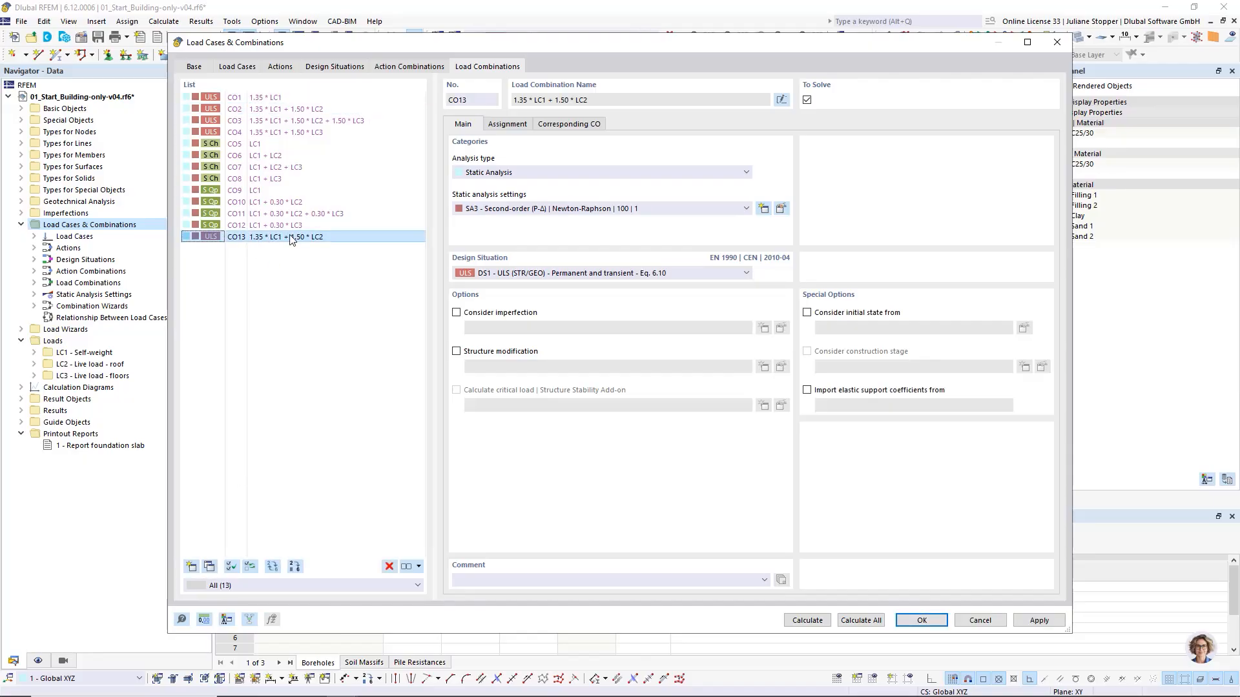
pyautogui.click(350, 239)
pyautogui.click(807, 390)
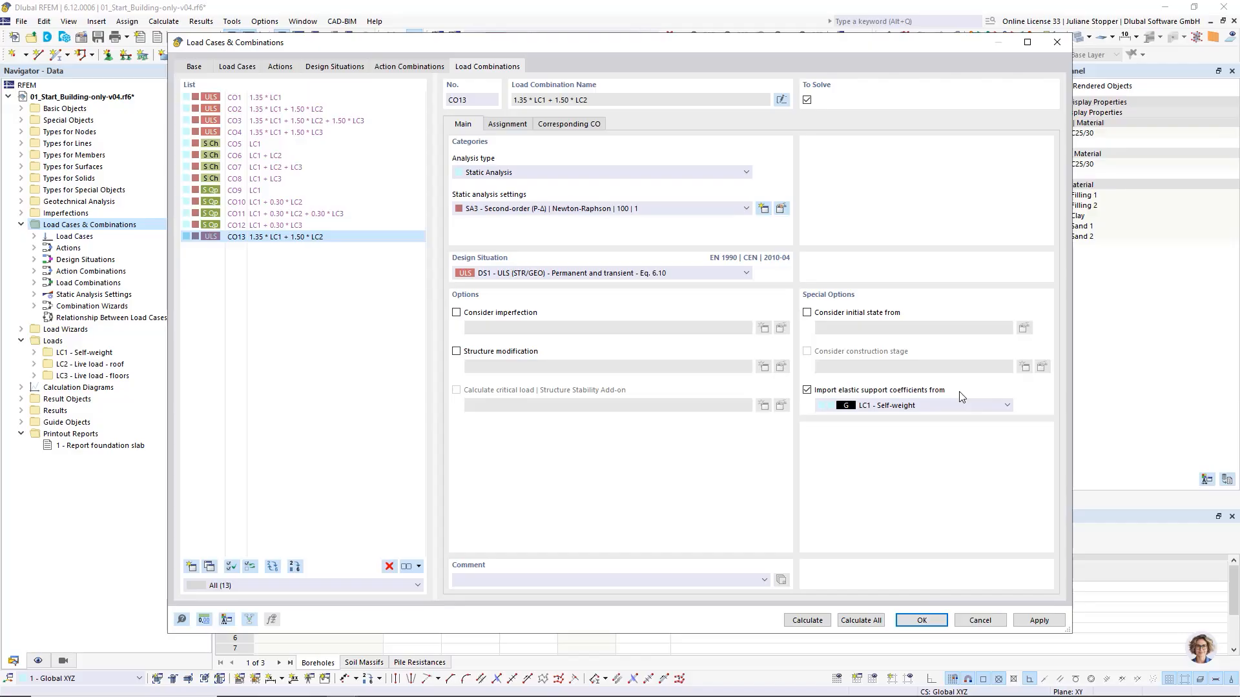
# Step: Set load combination CO13 to import elastic support coefficients from CO9 - LC1
pyautogui.click(928, 405)
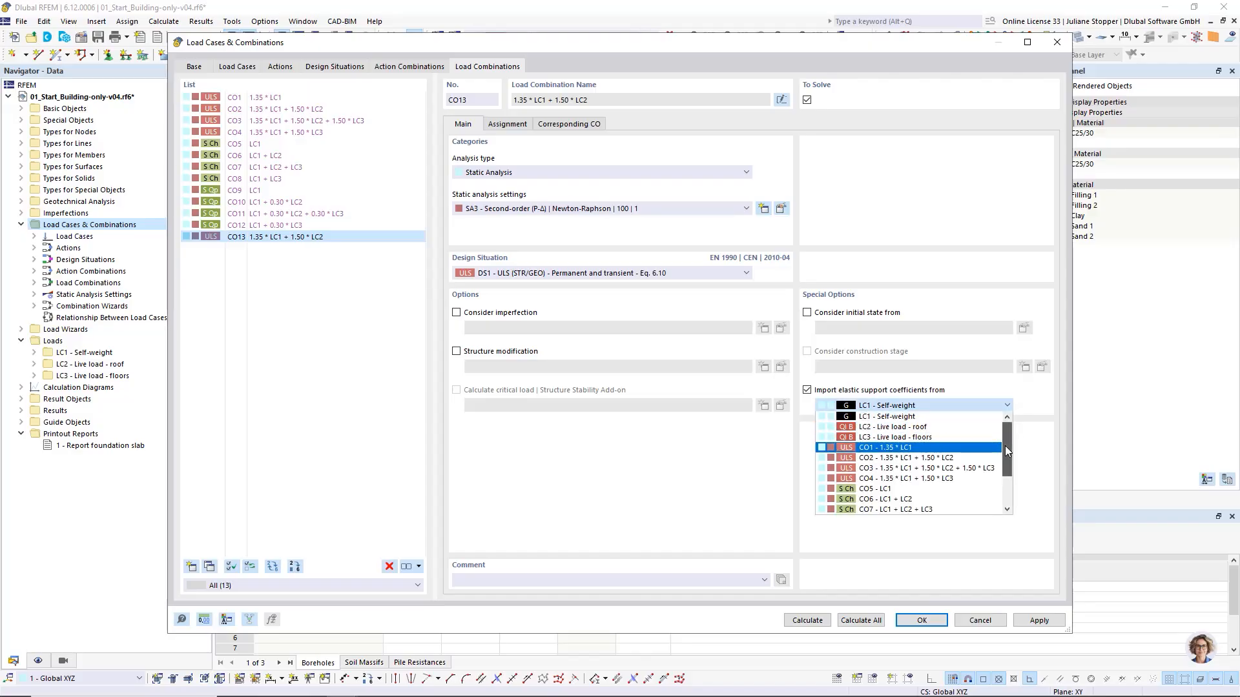
pyautogui.scroll(-2, 1008, 478)
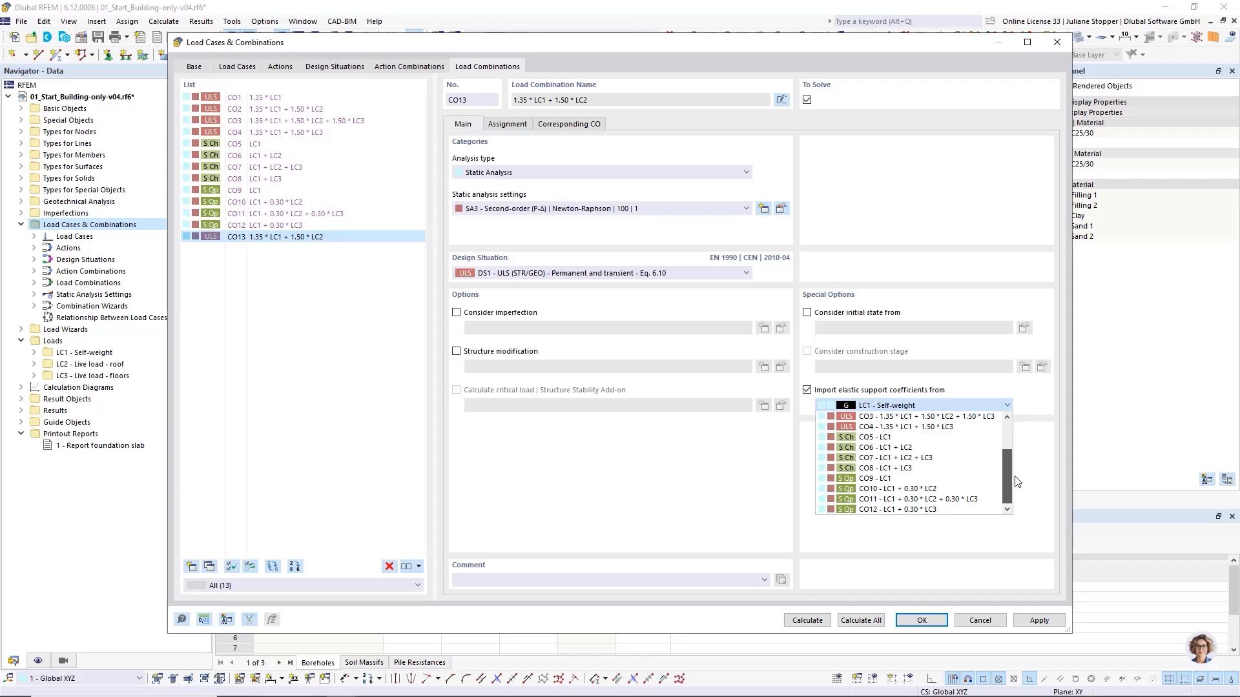
pyautogui.click(885, 481)
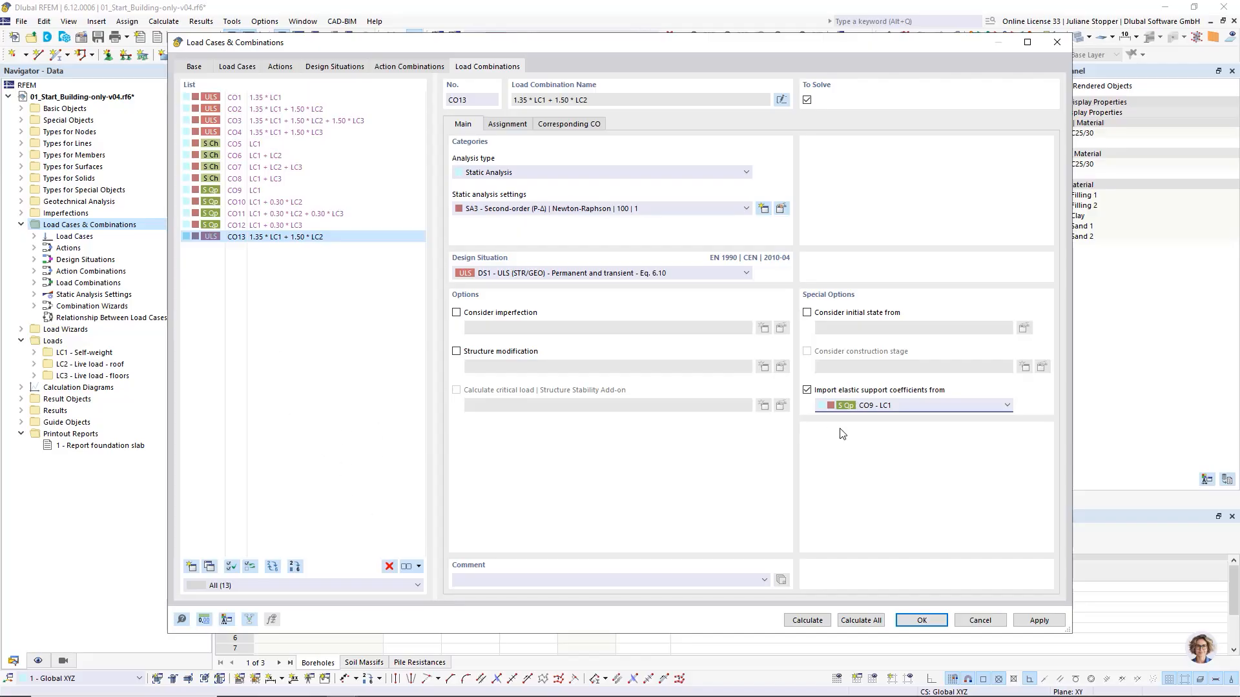
# Step: Turn off the elastic support coefficient import for load combination CO13 and delete that combination
pyautogui.click(808, 389)
pyautogui.click(389, 569)
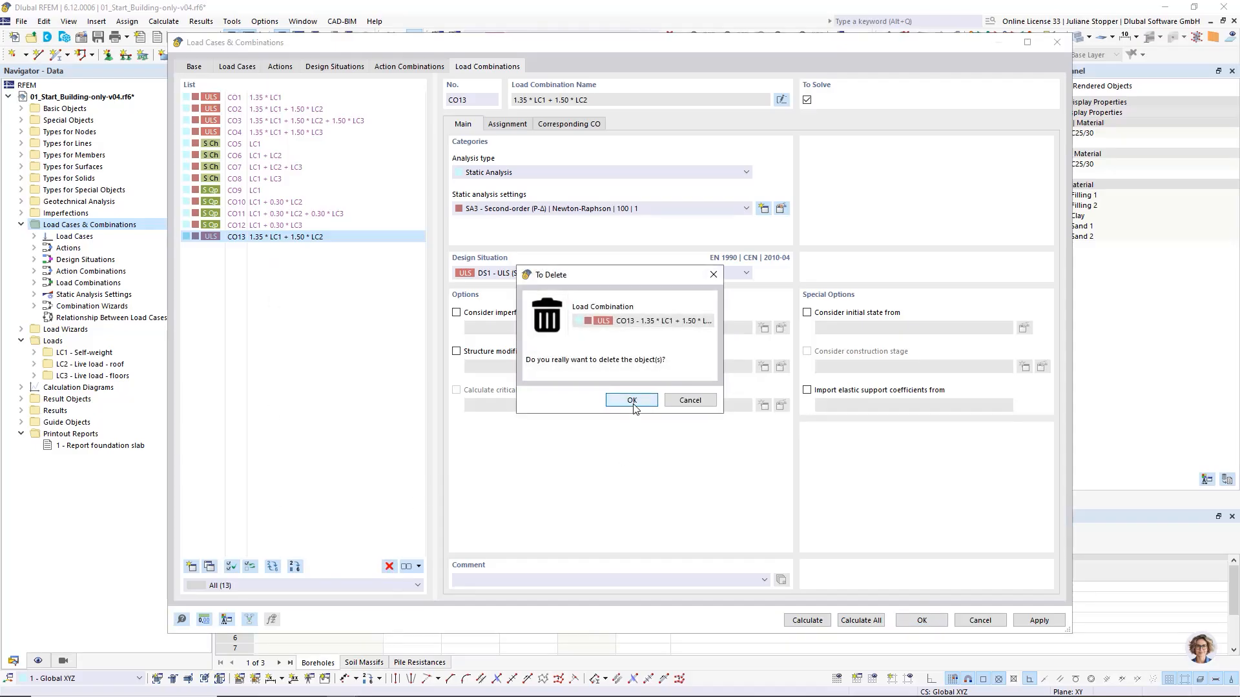
pyautogui.click(633, 399)
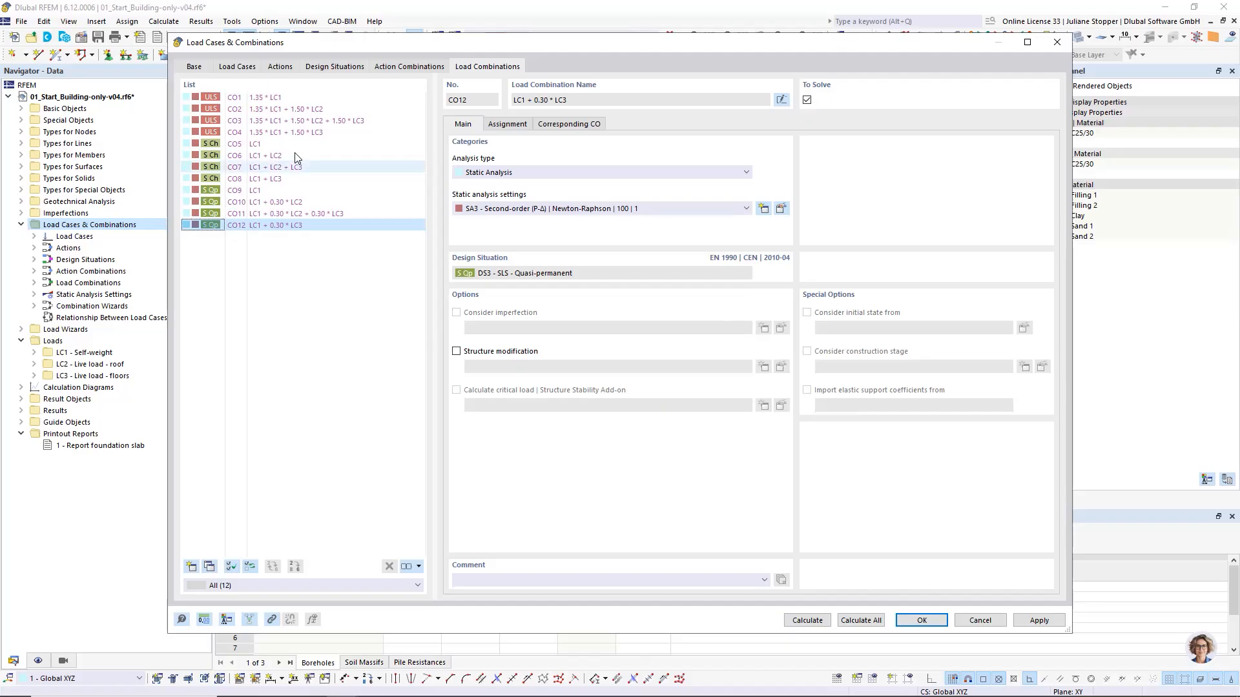
# Step: Enable importing elastic support coefficients from LC1 - Self-weight in combination wizard 1 of design situation DS3, and apply it
pyautogui.click(328, 68)
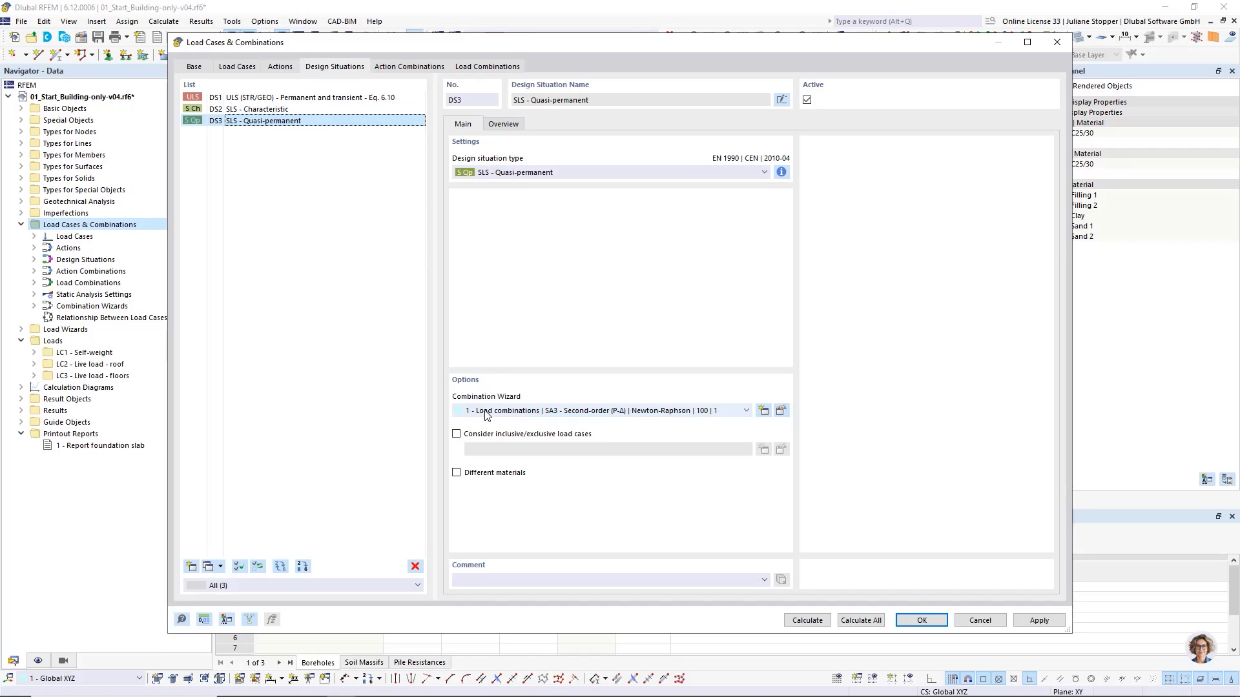
pyautogui.click(781, 411)
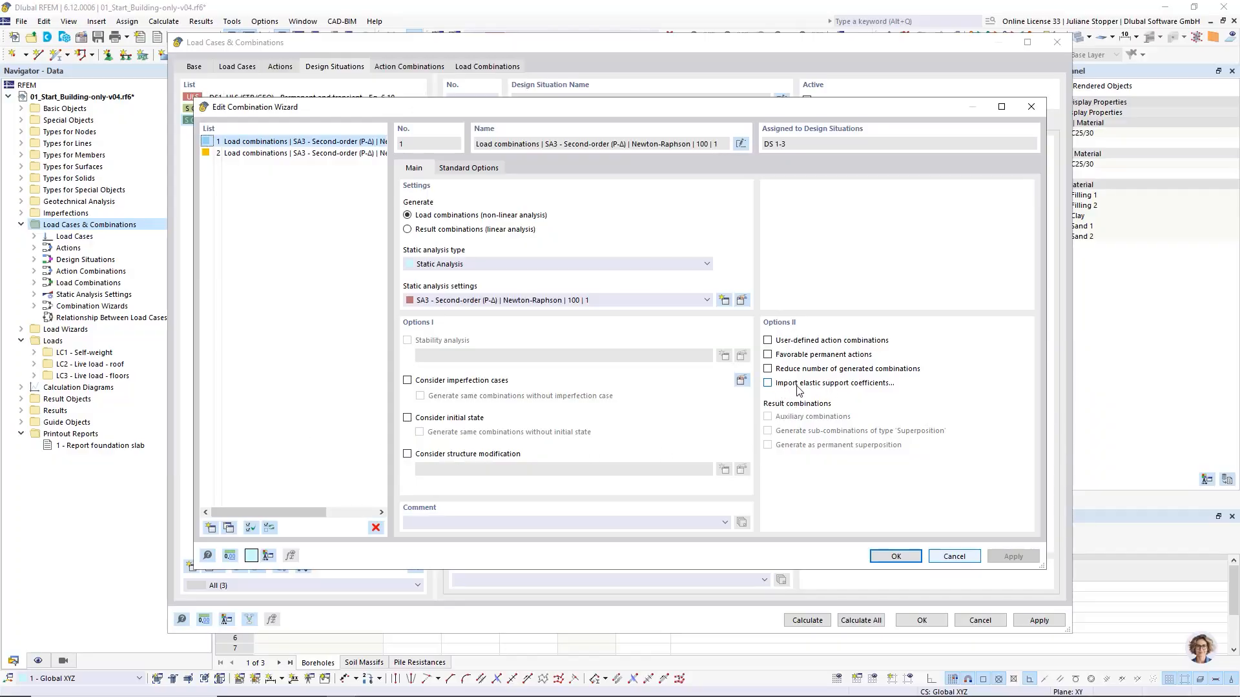
pyautogui.click(768, 383)
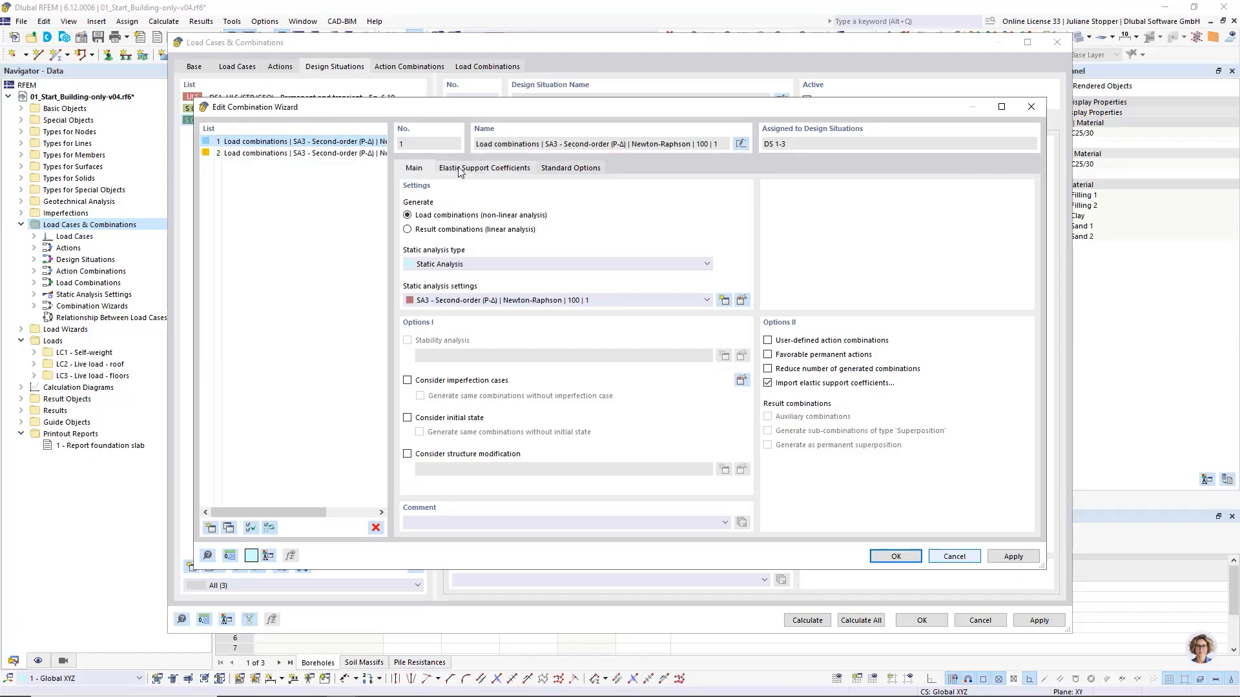
pyautogui.click(481, 169)
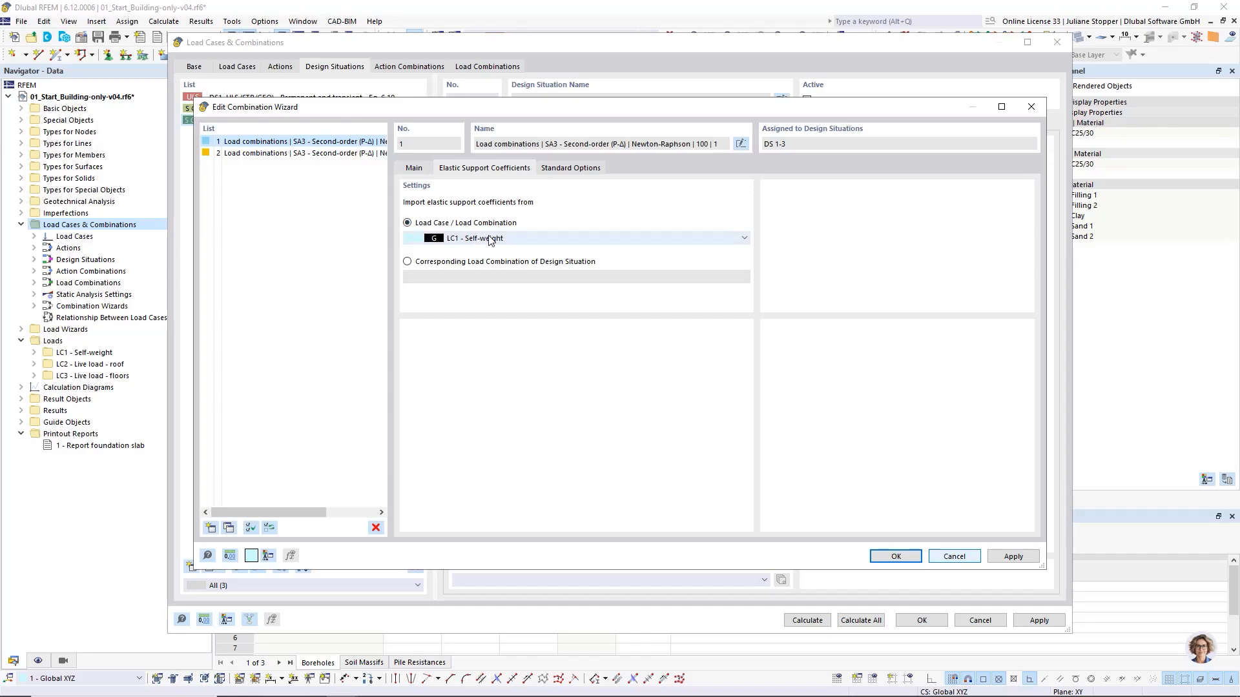
pyautogui.click(531, 241)
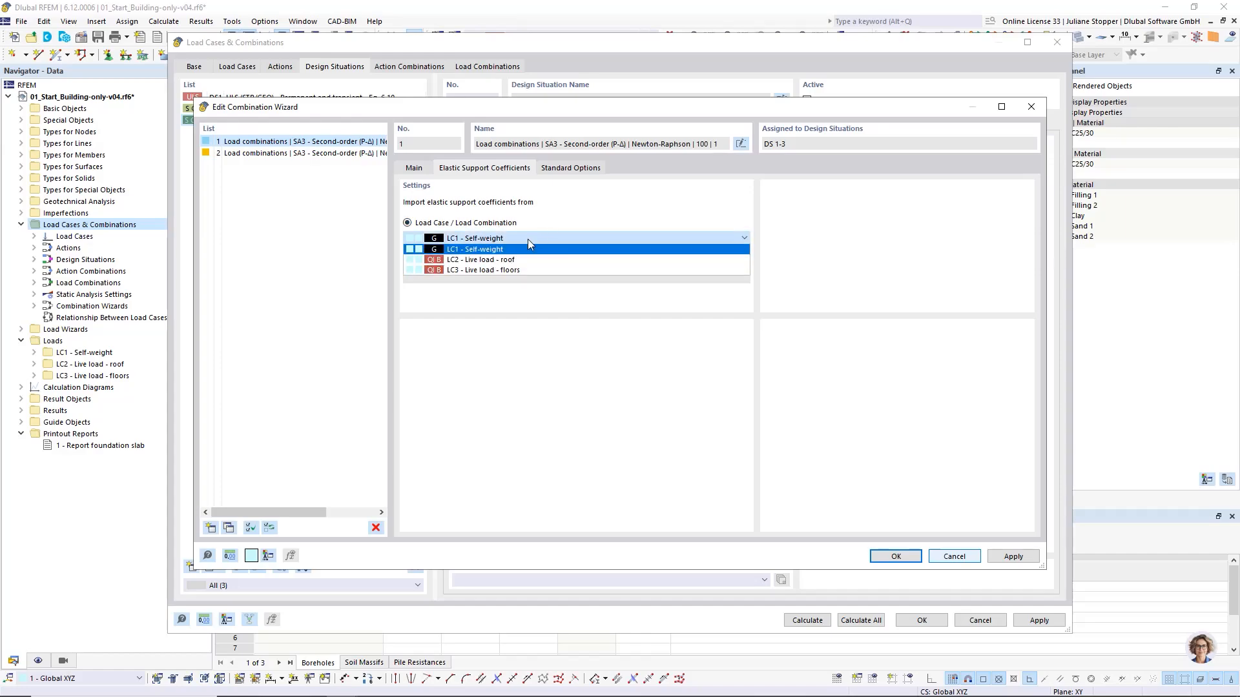
pyautogui.click(485, 251)
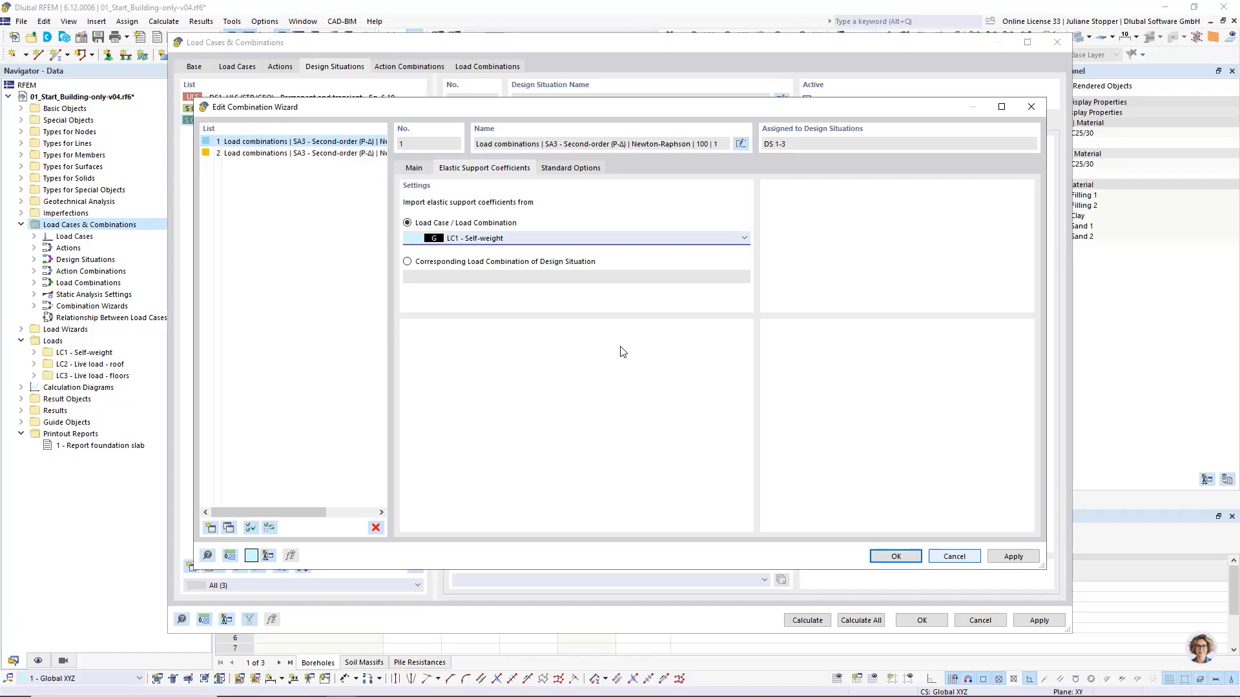
pyautogui.click(895, 556)
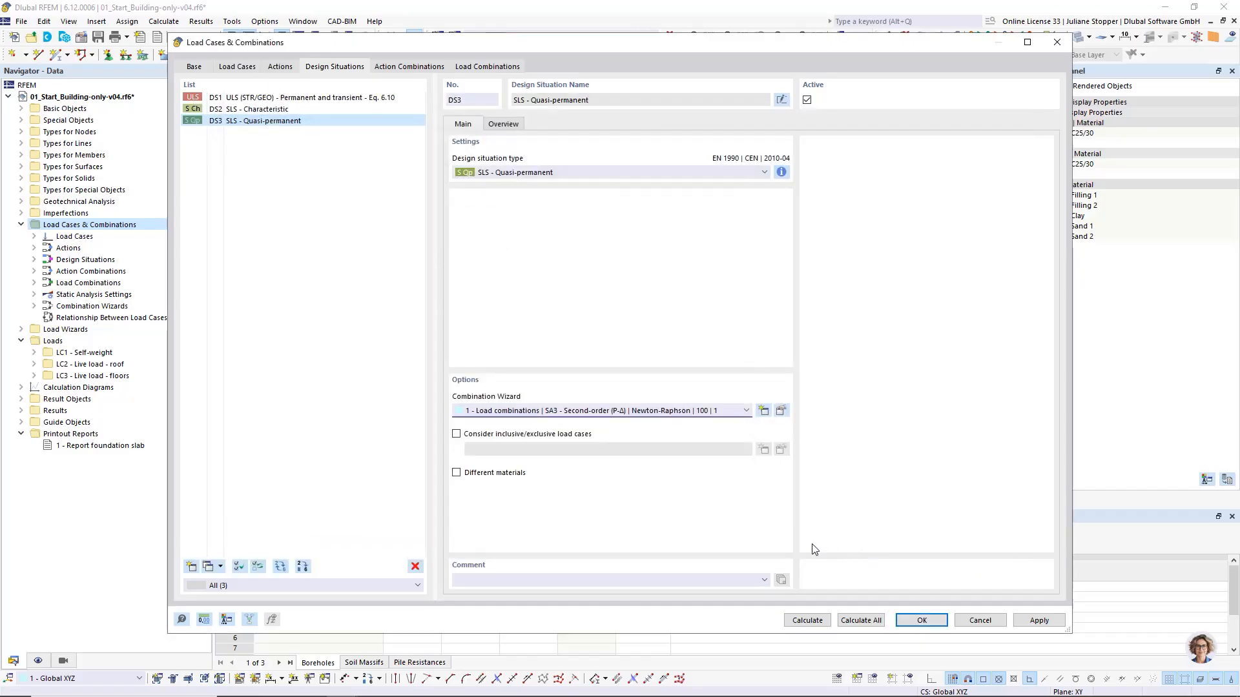
pyautogui.click(1048, 621)
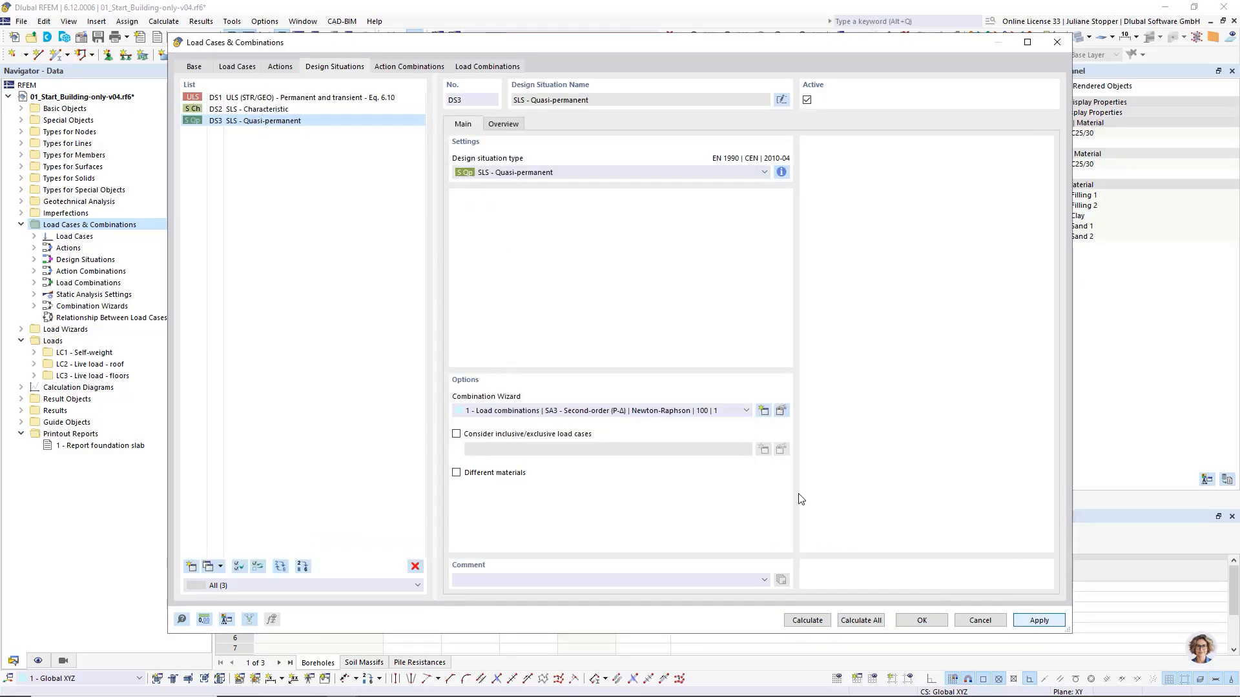
# Step: Review the elastic support coefficient import setting of the generated load combinations from CO1 to CO7
pyautogui.click(478, 68)
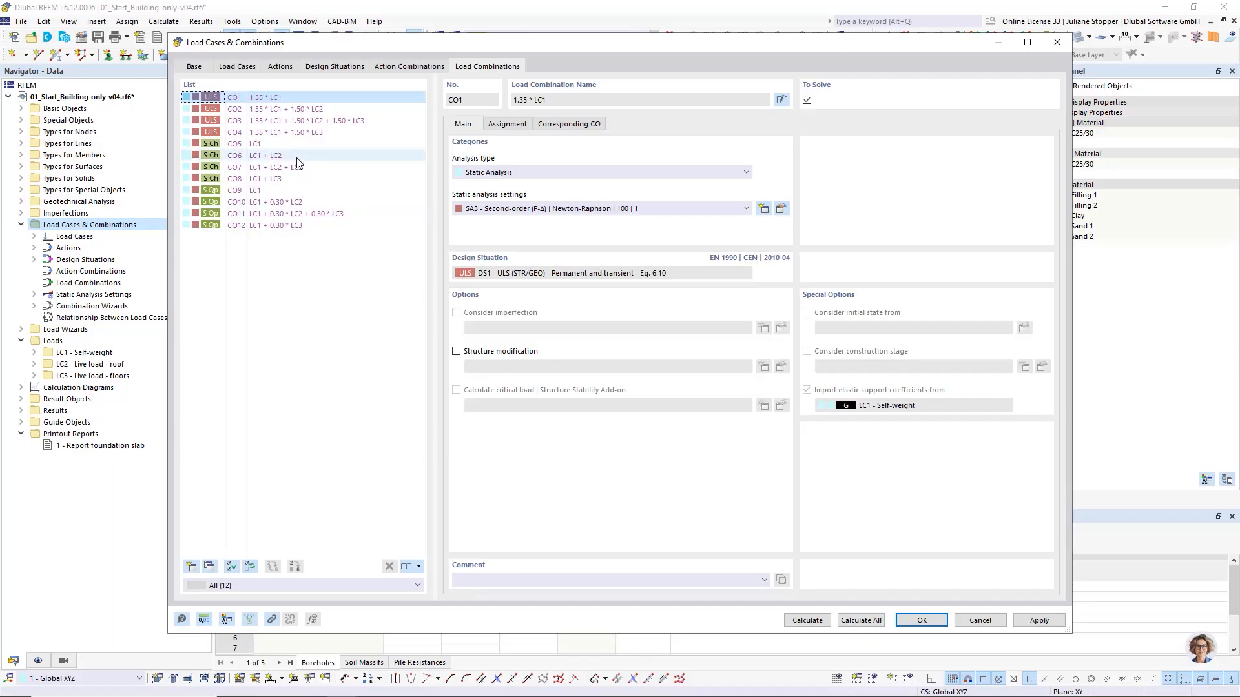
pyautogui.click(270, 109)
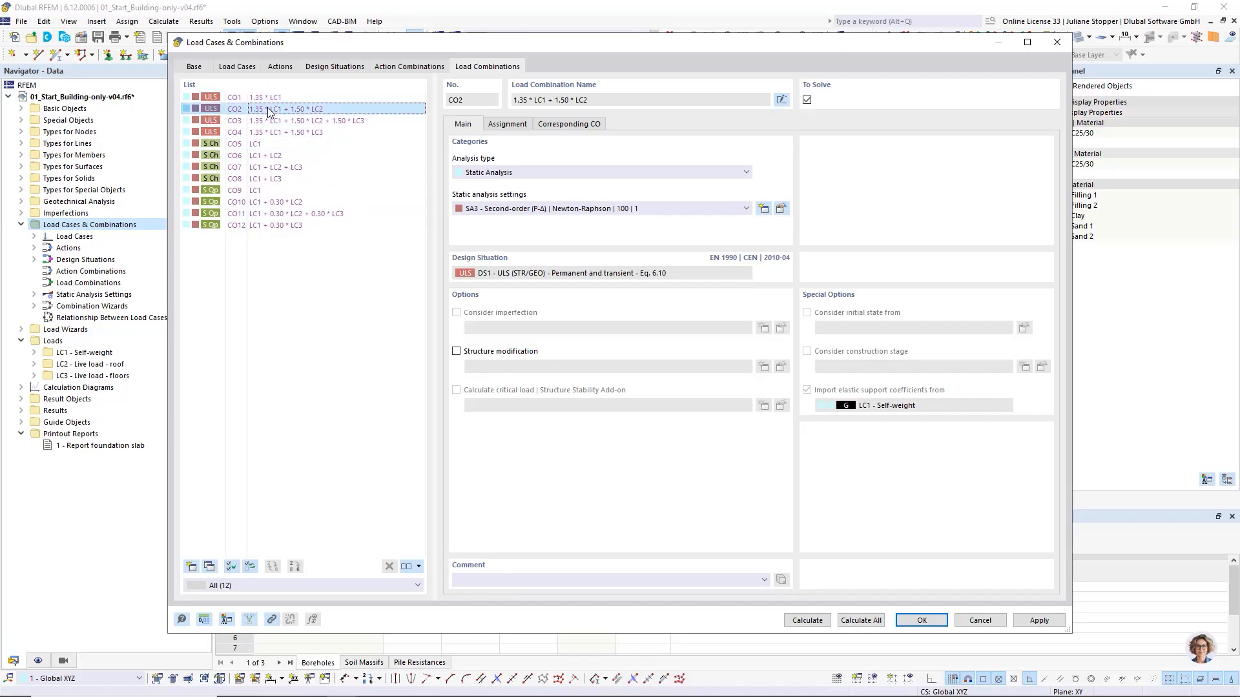
pyautogui.click(271, 121)
pyautogui.click(268, 133)
pyautogui.click(266, 144)
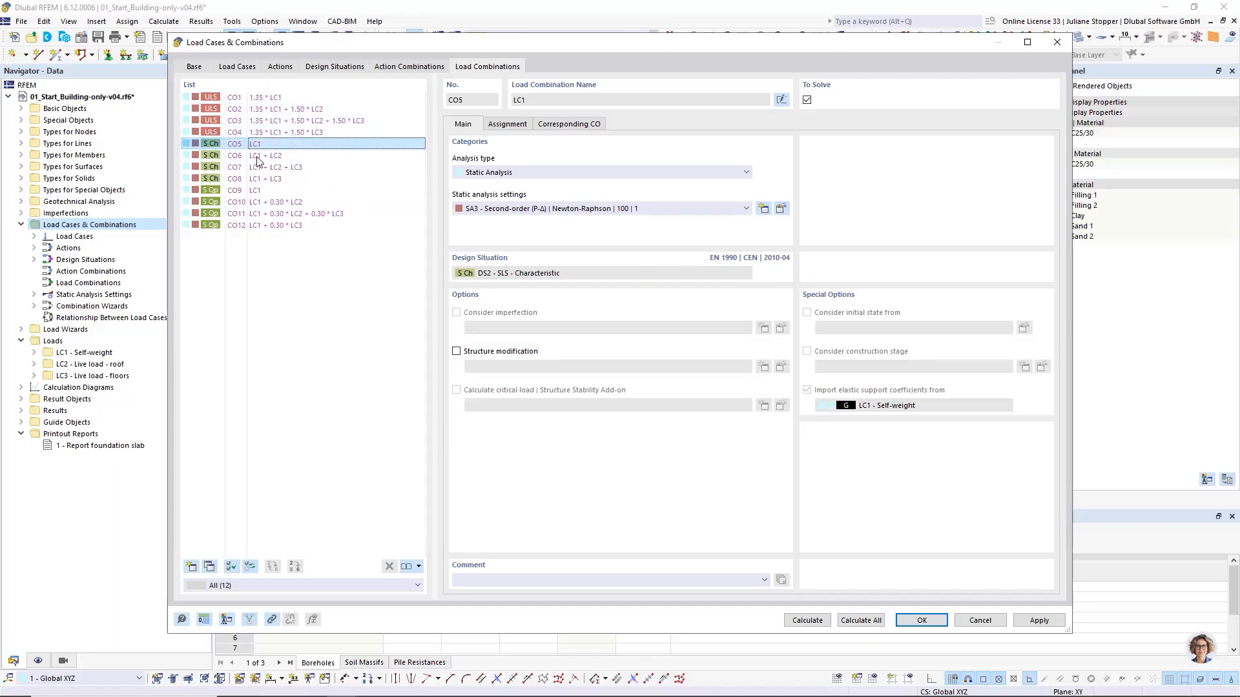
pyautogui.click(263, 156)
pyautogui.click(261, 167)
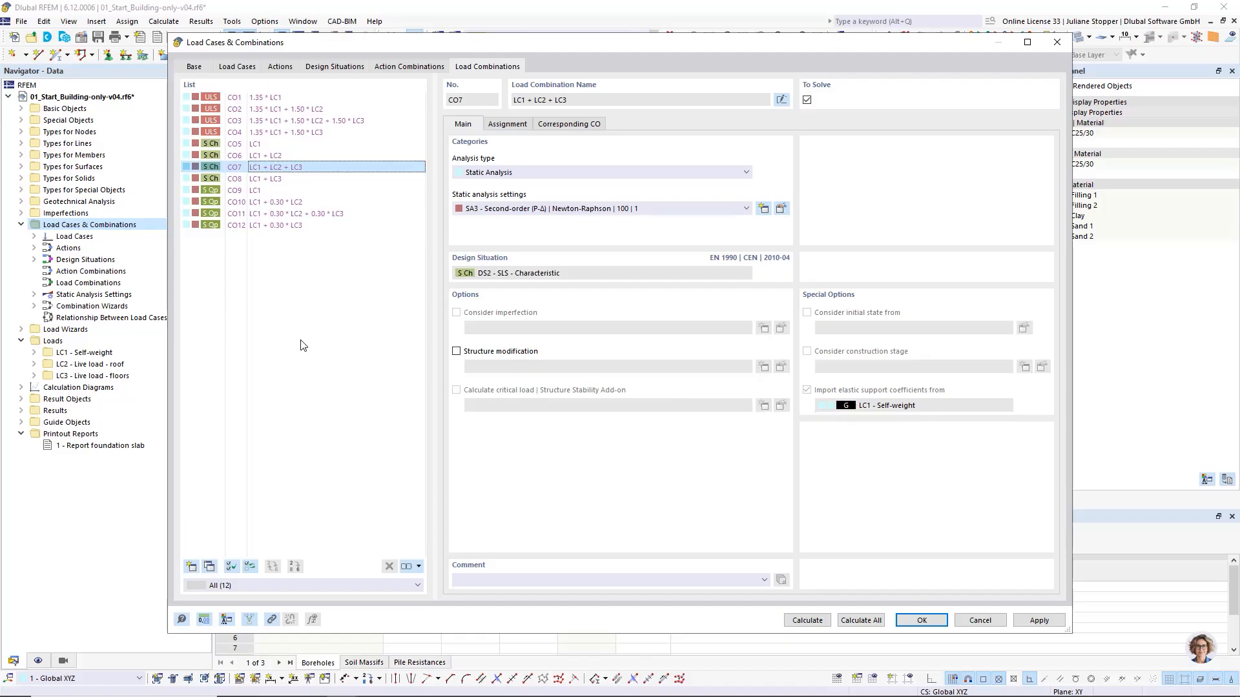
# Step: Copy combination wizard 1 and turn off the import of elastic support coefficients in the copy
pyautogui.click(341, 67)
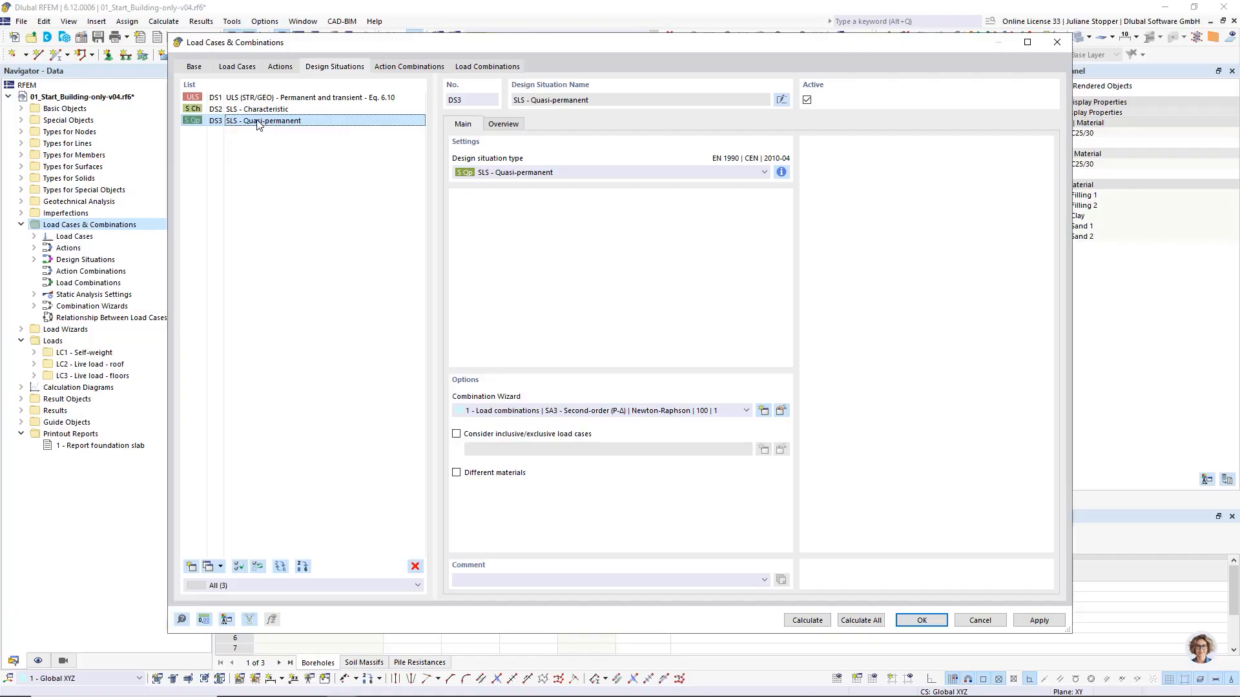
pyautogui.click(561, 410)
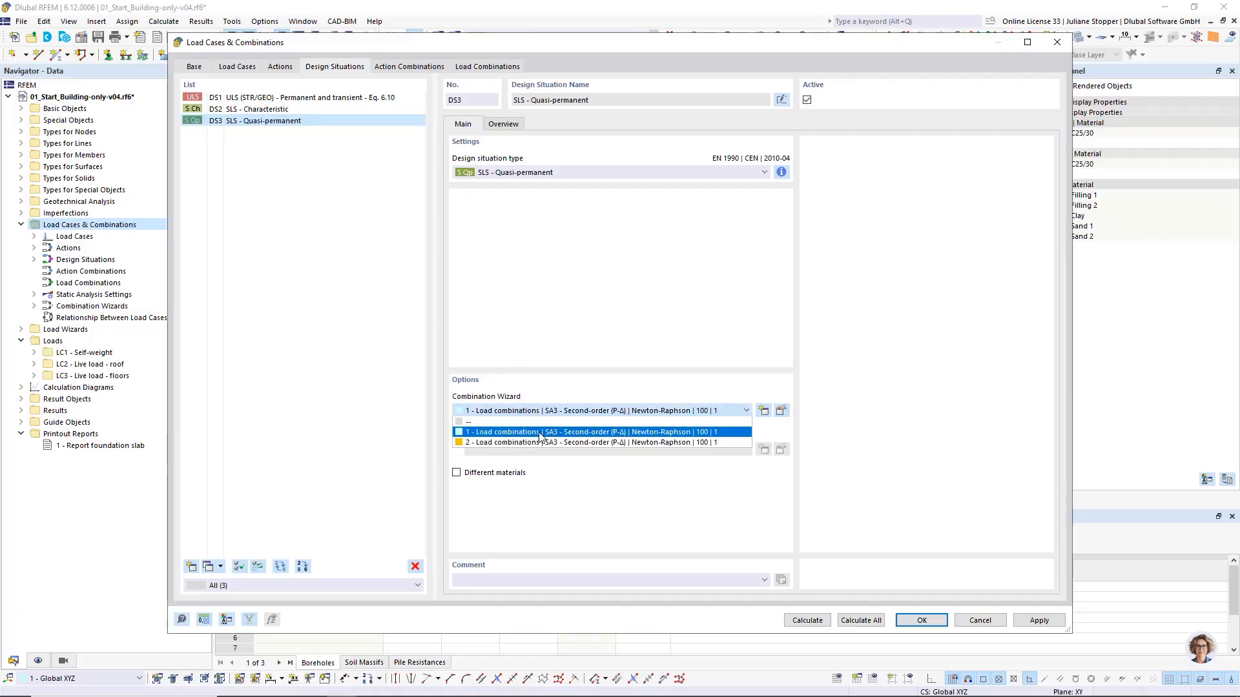
pyautogui.click(543, 433)
pyautogui.click(781, 411)
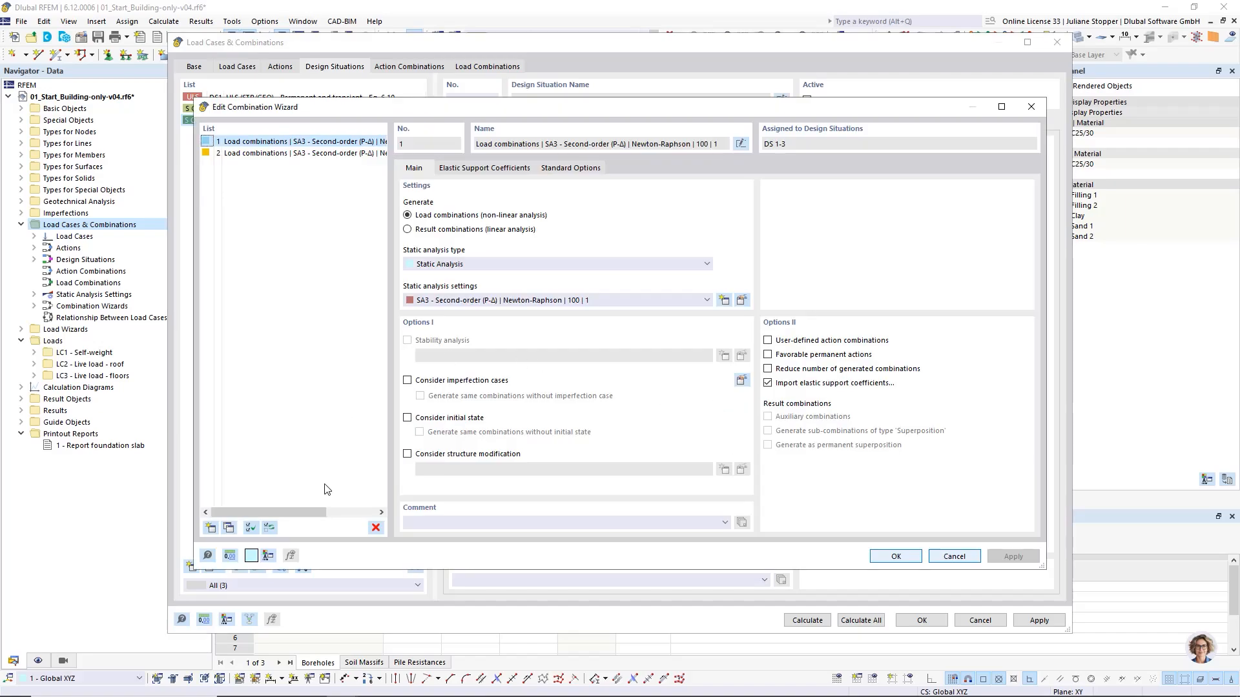
pyautogui.click(229, 528)
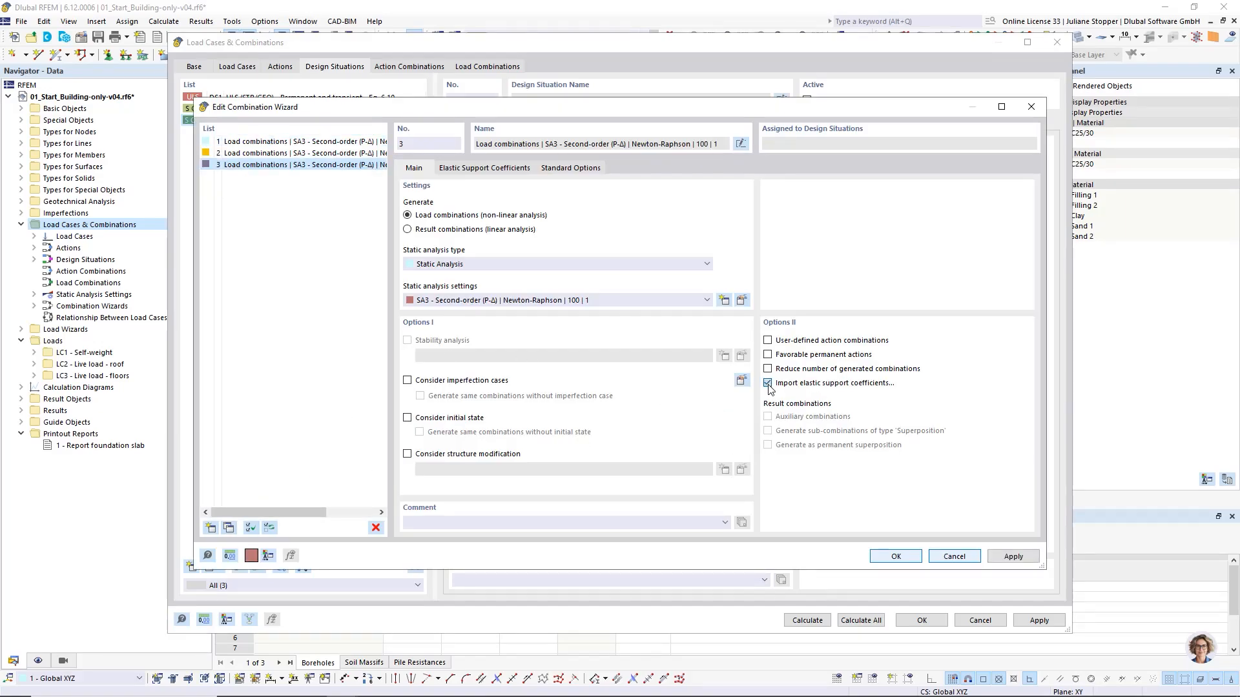
pyautogui.click(895, 556)
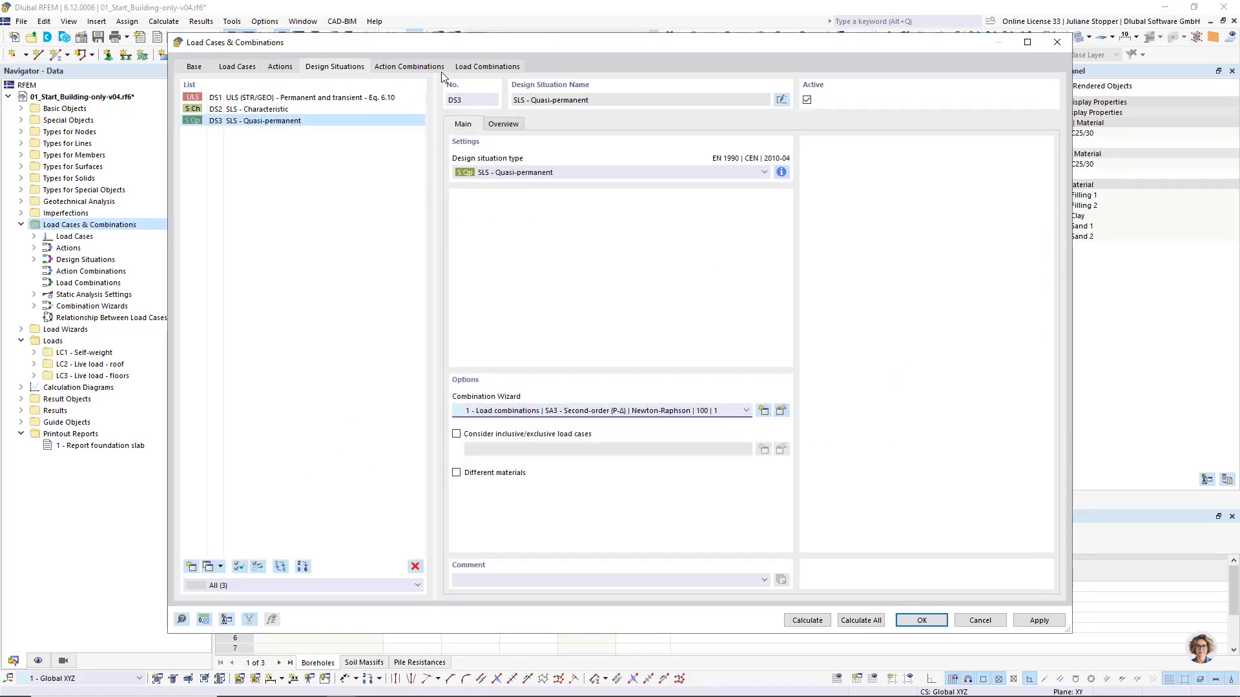
# Step: Assign combination wizard 3 to design situation DS3 and check the coefficient import setting of its load combination CO11
pyautogui.click(485, 66)
pyautogui.click(266, 224)
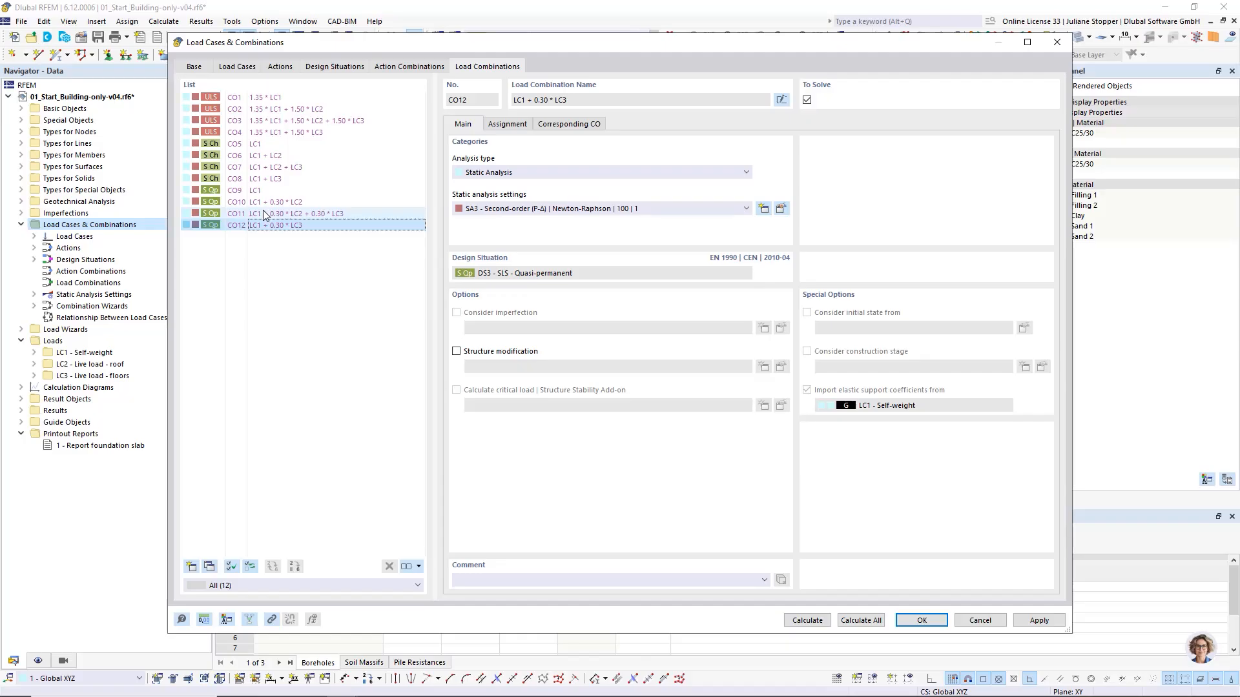
pyautogui.click(320, 69)
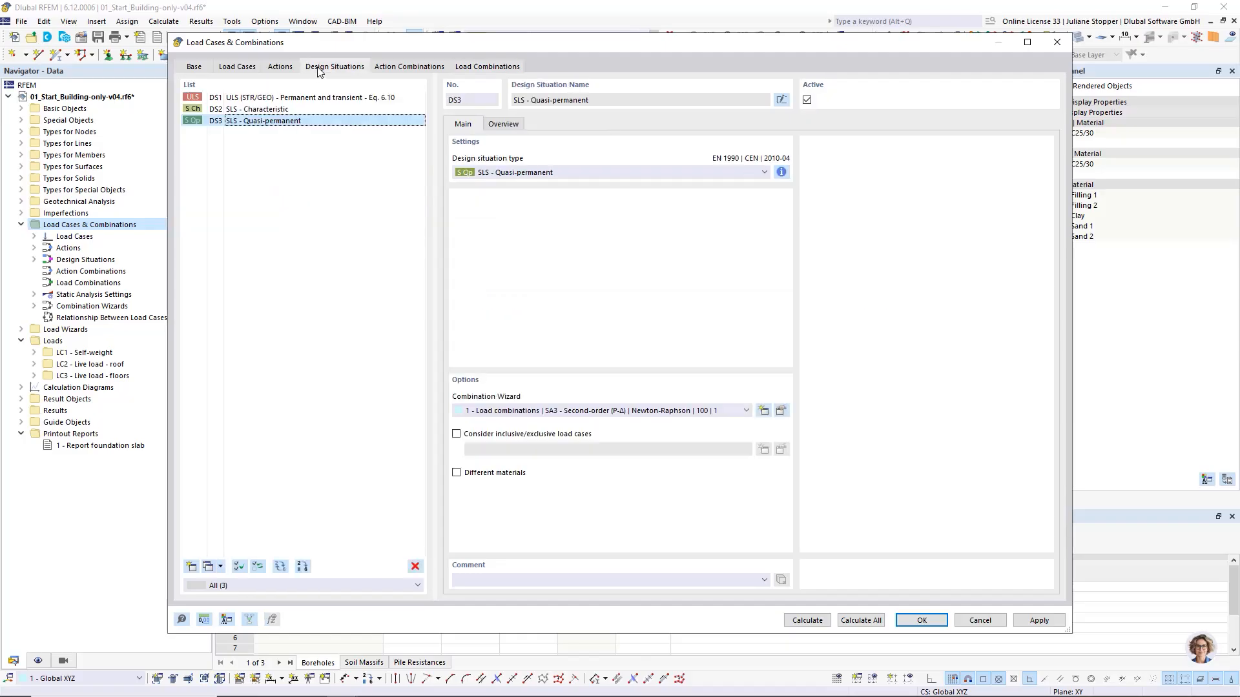
pyautogui.click(536, 411)
pyautogui.click(437, 413)
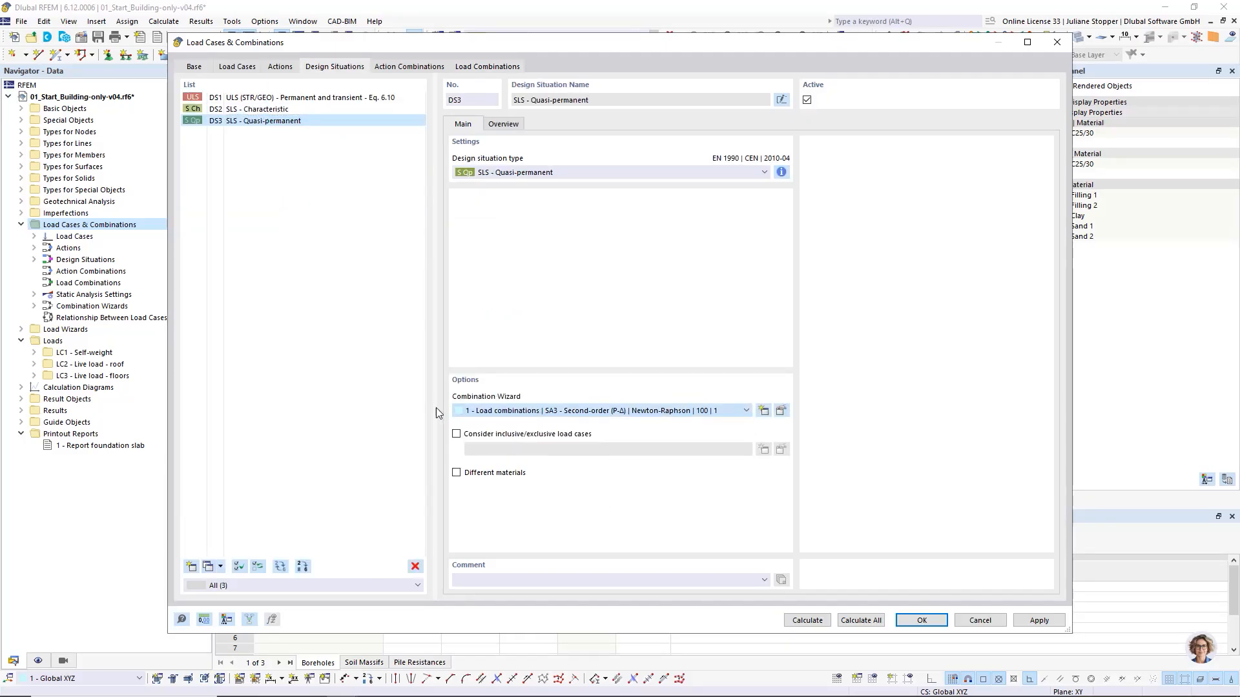
pyautogui.click(487, 67)
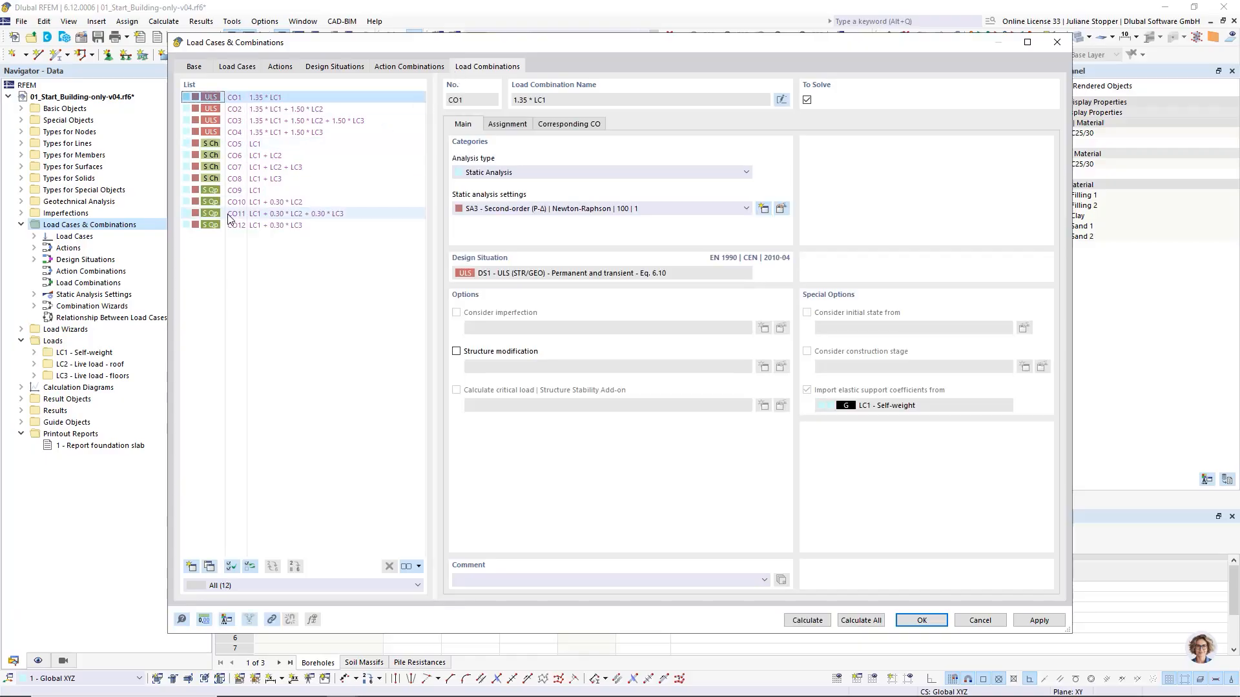
pyautogui.click(229, 214)
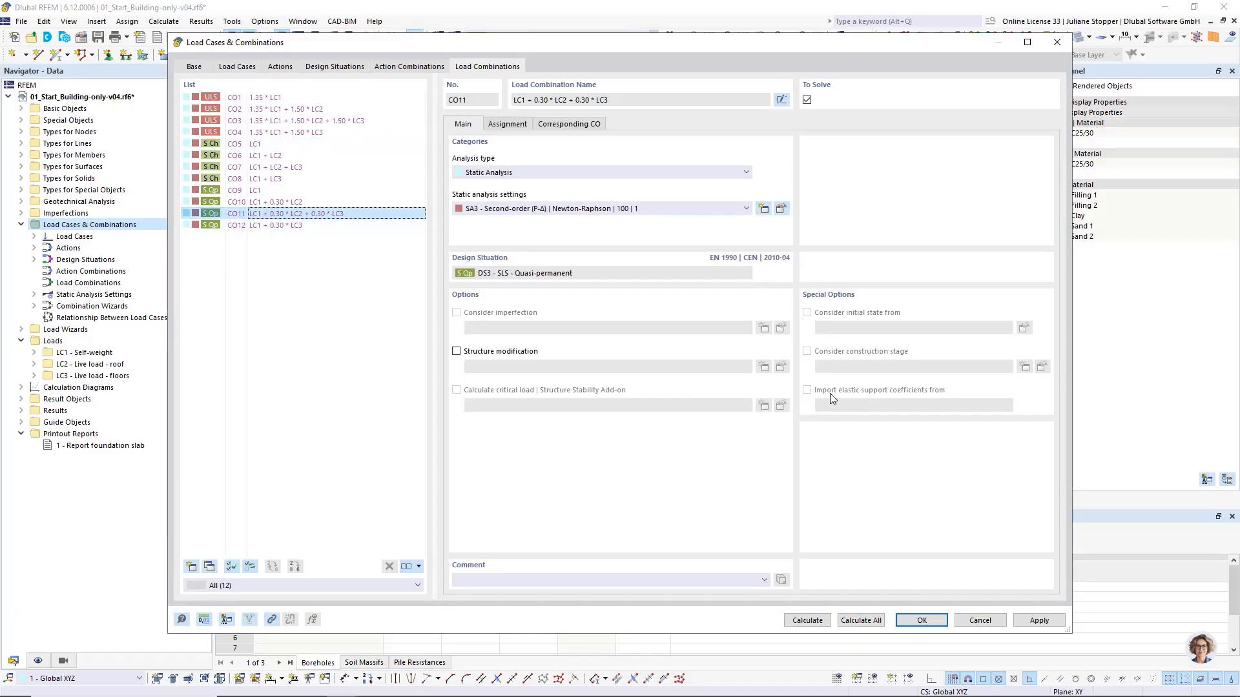
# Step: Reassign combination wizard 1 to the SLS - Quasi-permanent design situation DS3
pyautogui.click(335, 68)
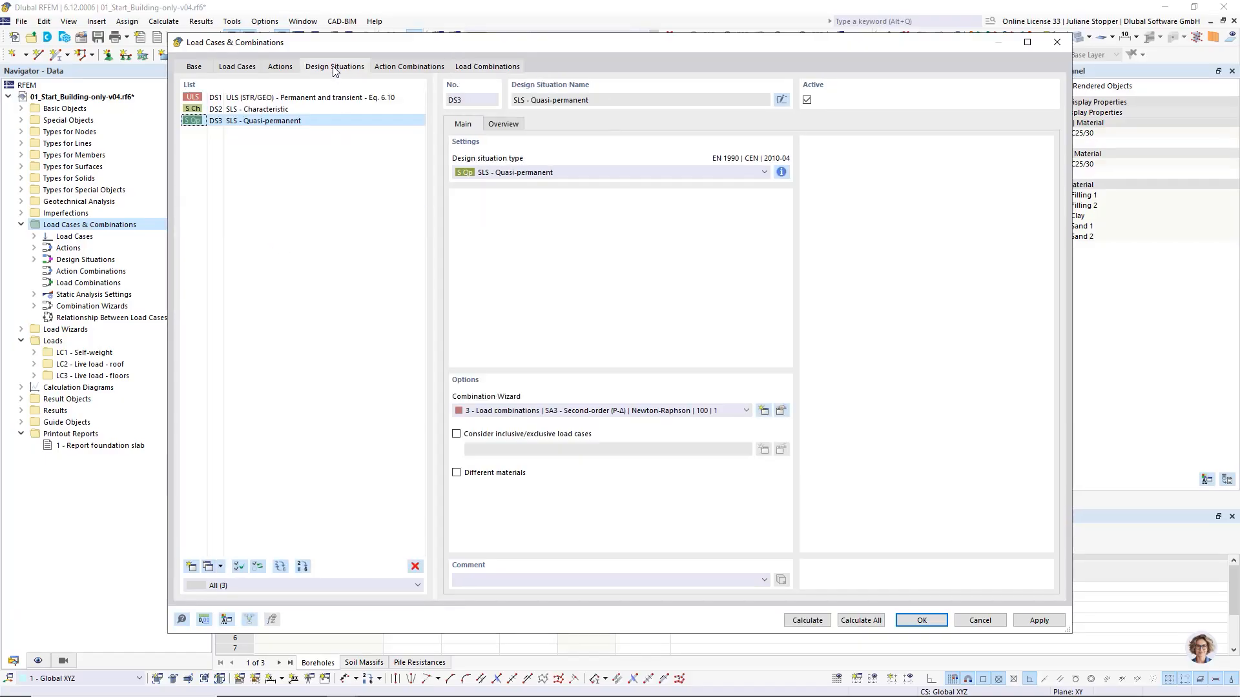
pyautogui.click(511, 414)
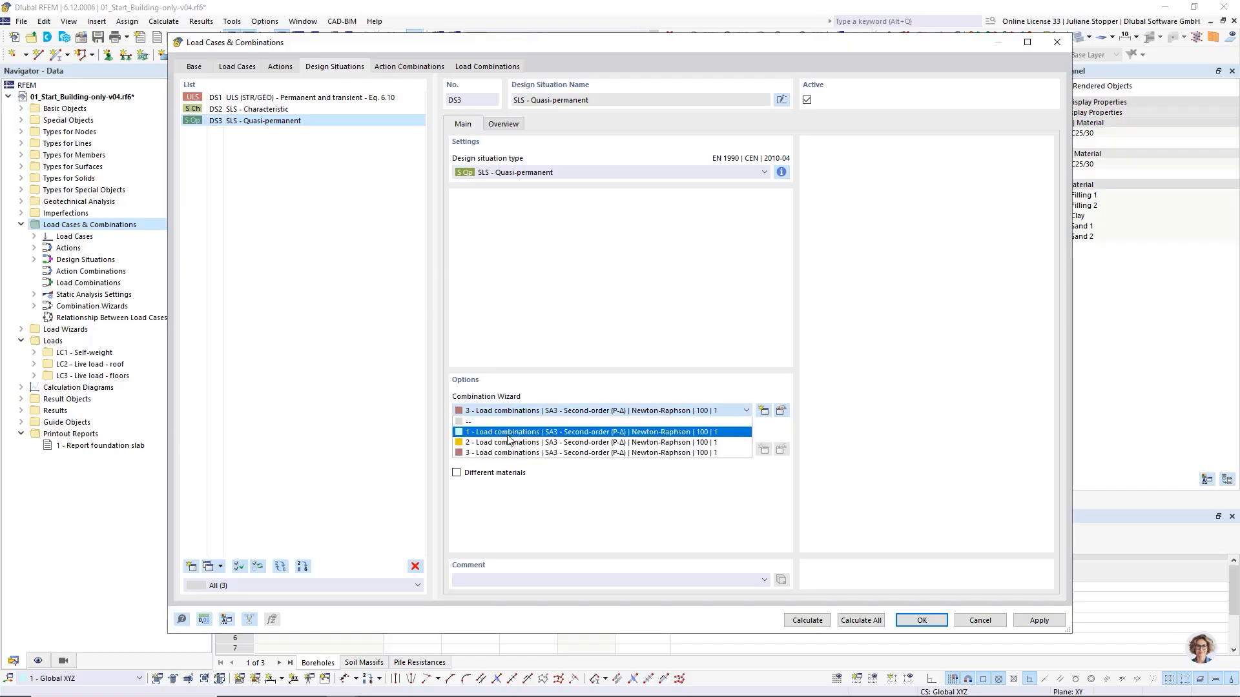
pyautogui.click(511, 432)
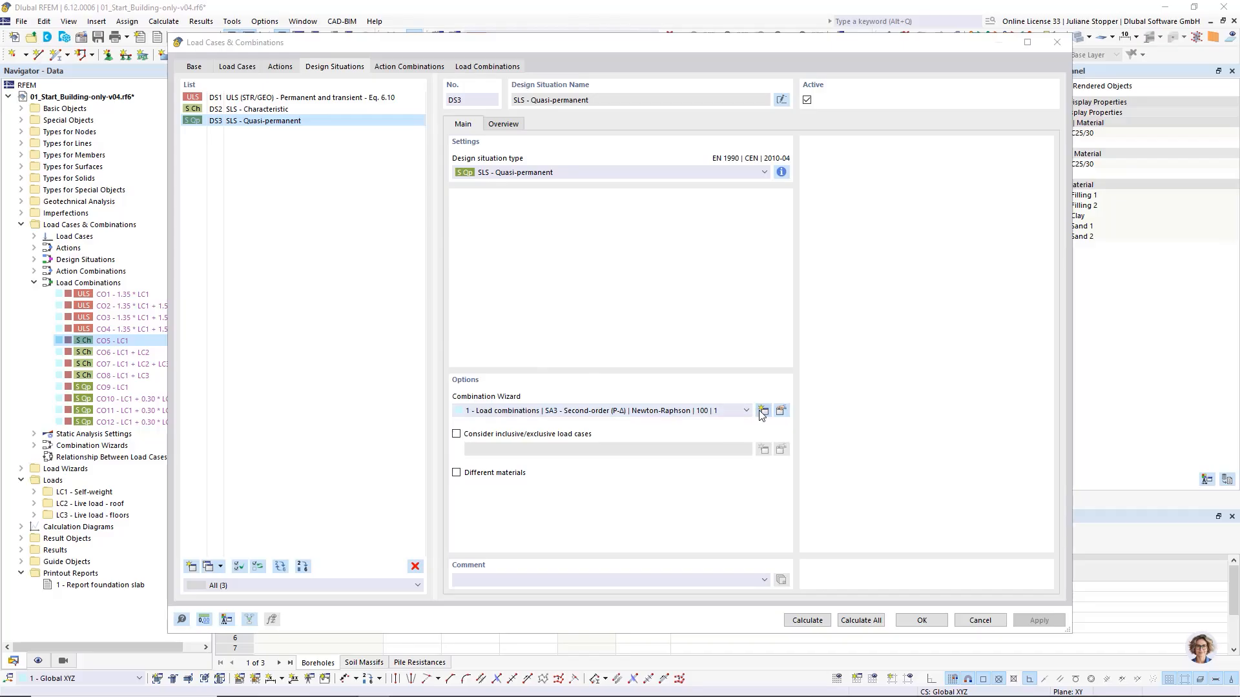
# Step: Set combination wizard 1 to import elastic support coefficients from the corresponding load combination of design situation DS3 - SLS - Quasi-permanent
pyautogui.click(781, 411)
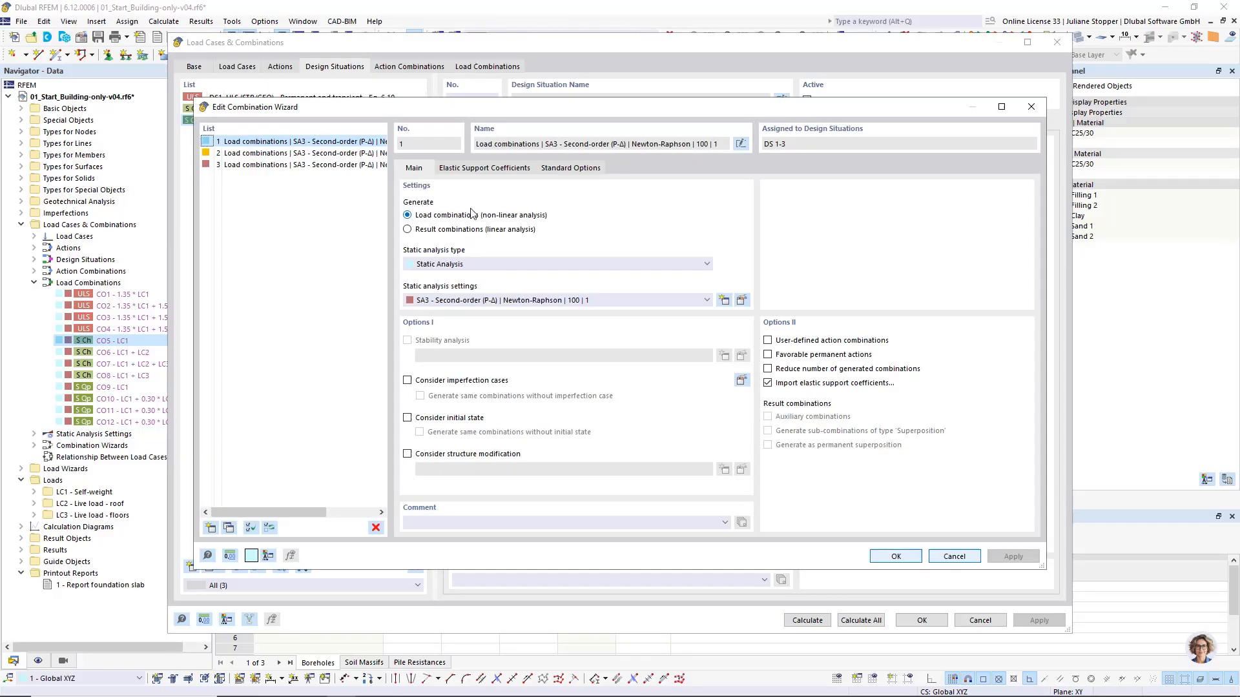
pyautogui.click(475, 170)
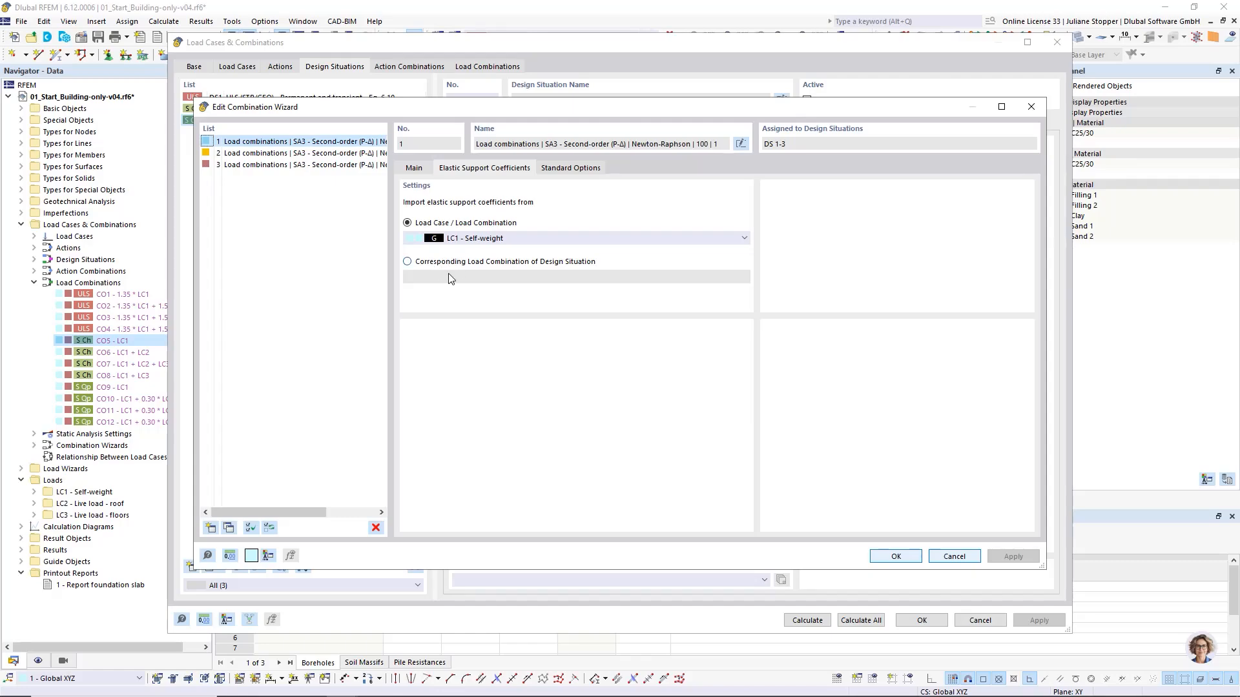
pyautogui.click(408, 262)
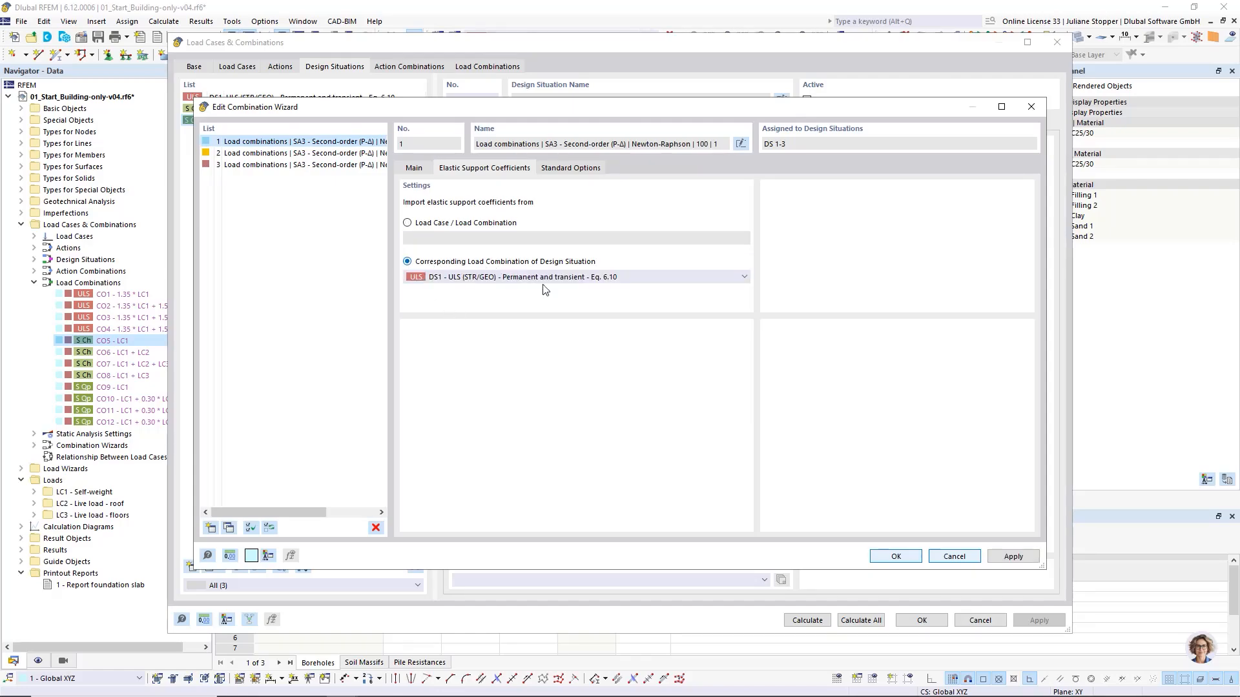
pyautogui.click(644, 279)
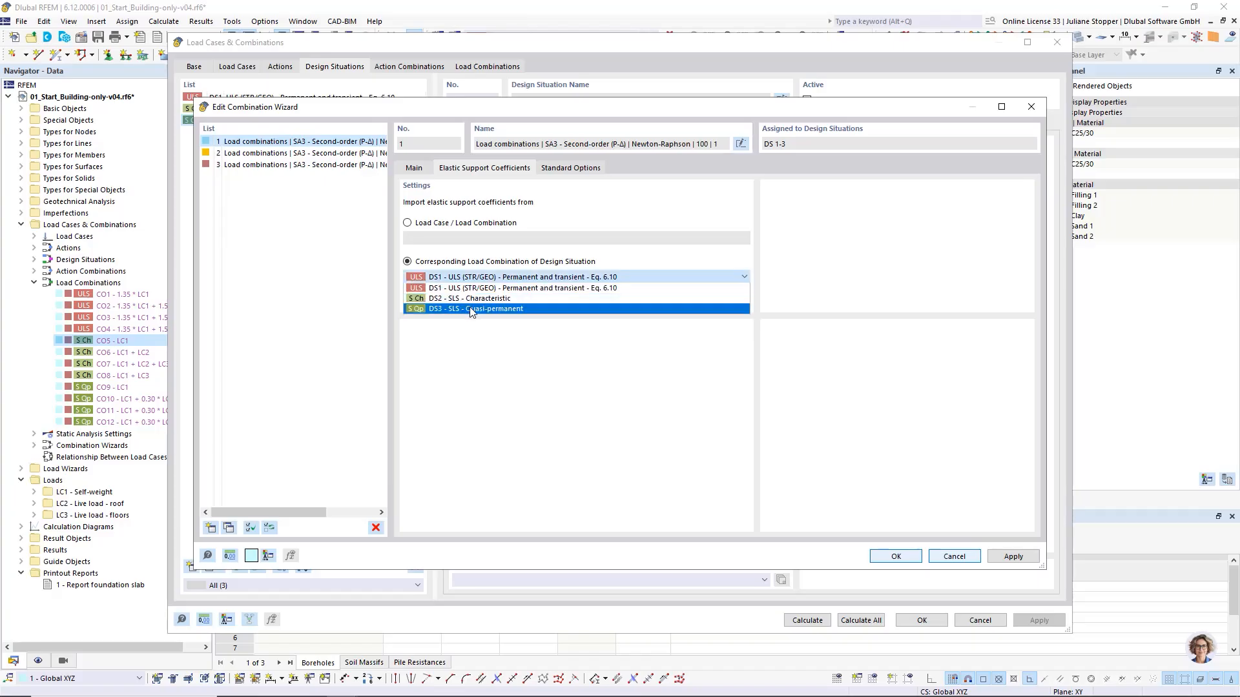
pyautogui.click(499, 309)
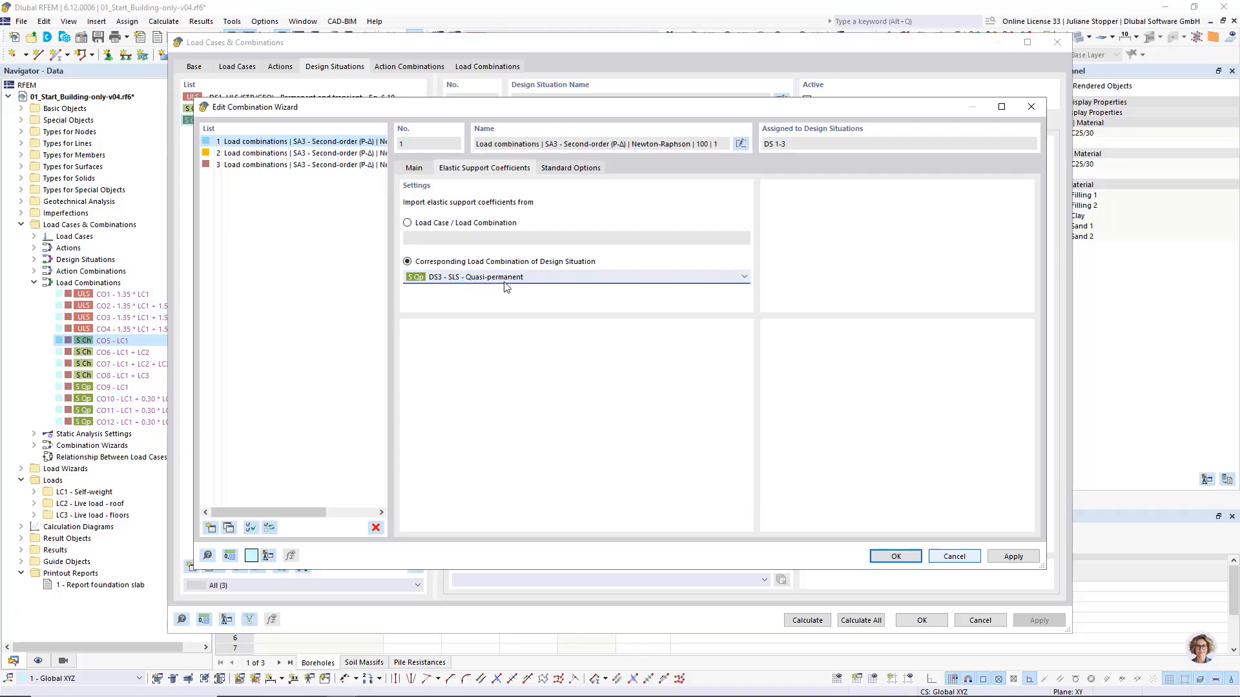
# Step: Confirm the combination wizard change and check which combinations CO1 to CO4 import their elastic support coefficients from
pyautogui.click(906, 558)
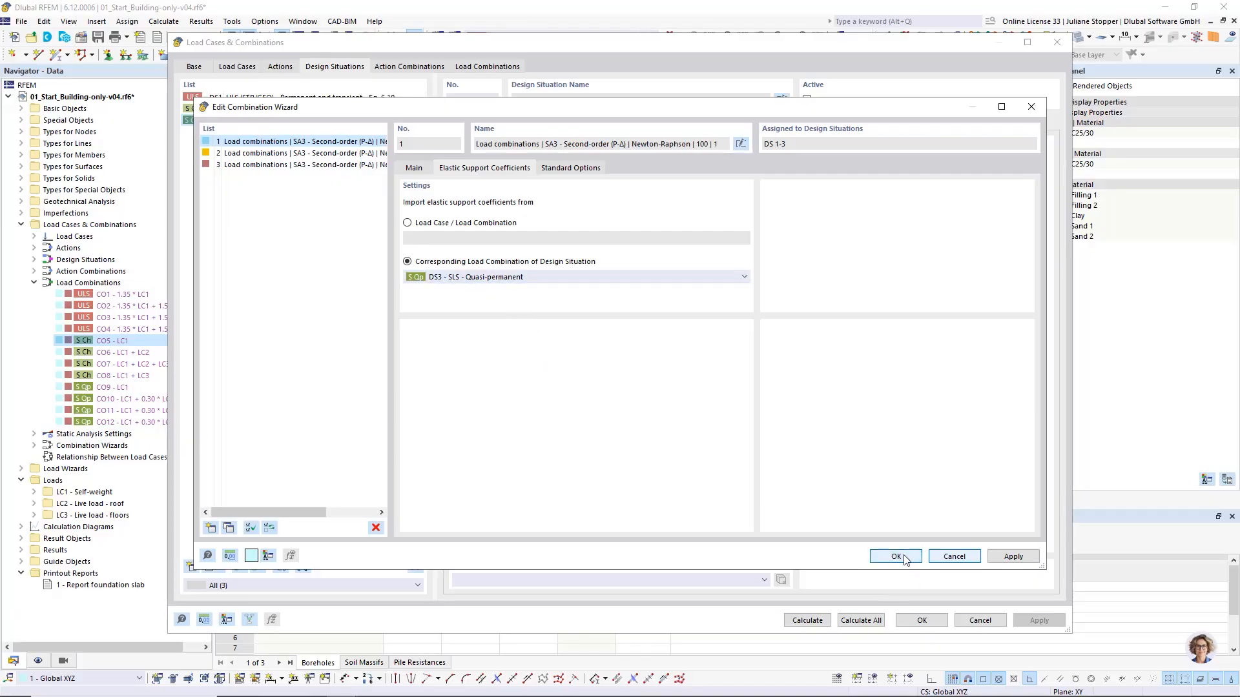
pyautogui.click(484, 67)
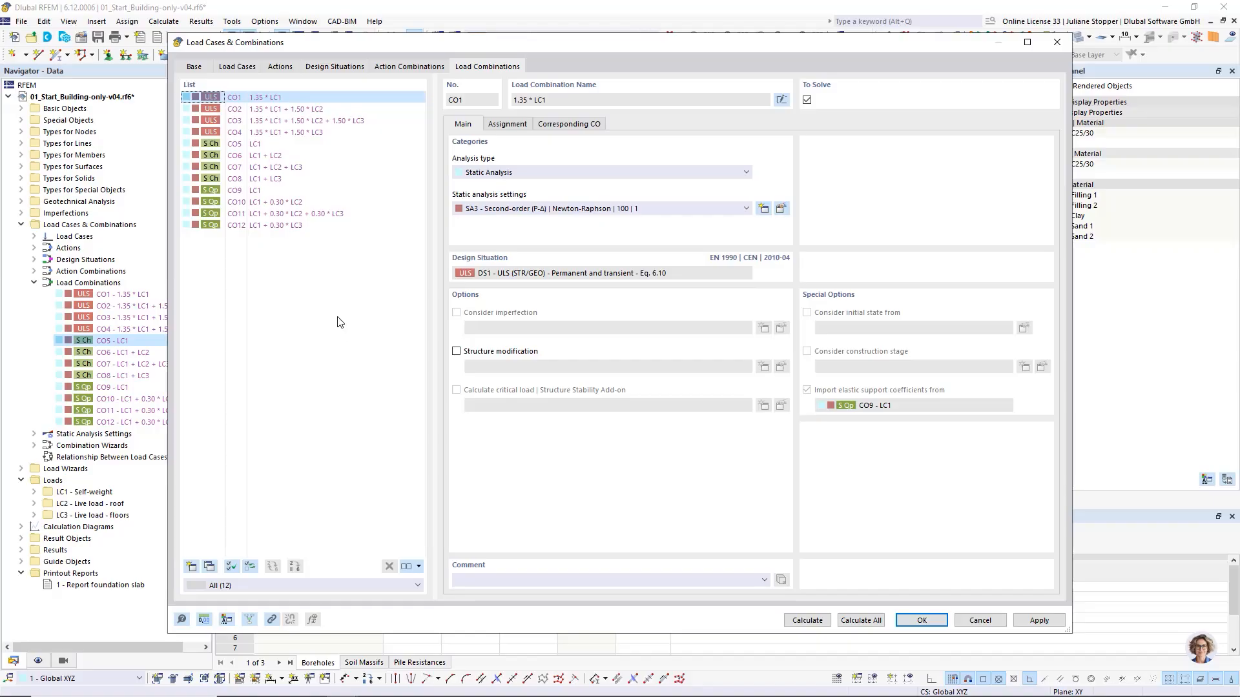
pyautogui.click(261, 110)
pyautogui.click(258, 121)
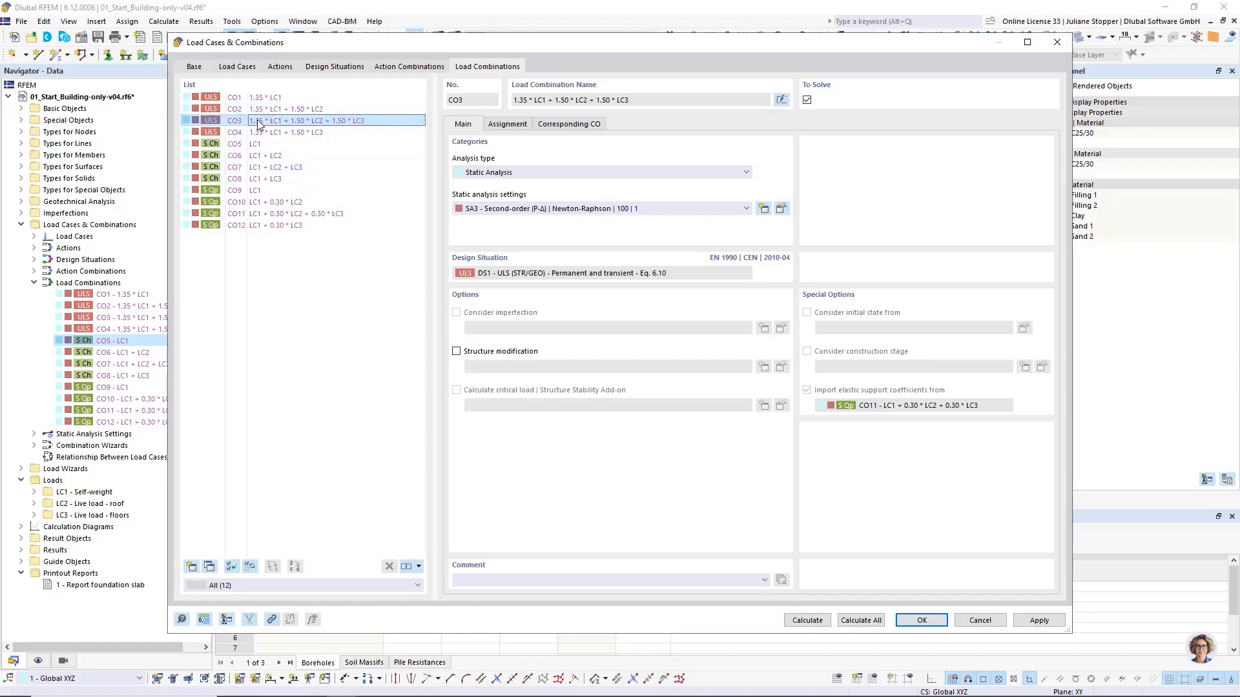
pyautogui.click(264, 133)
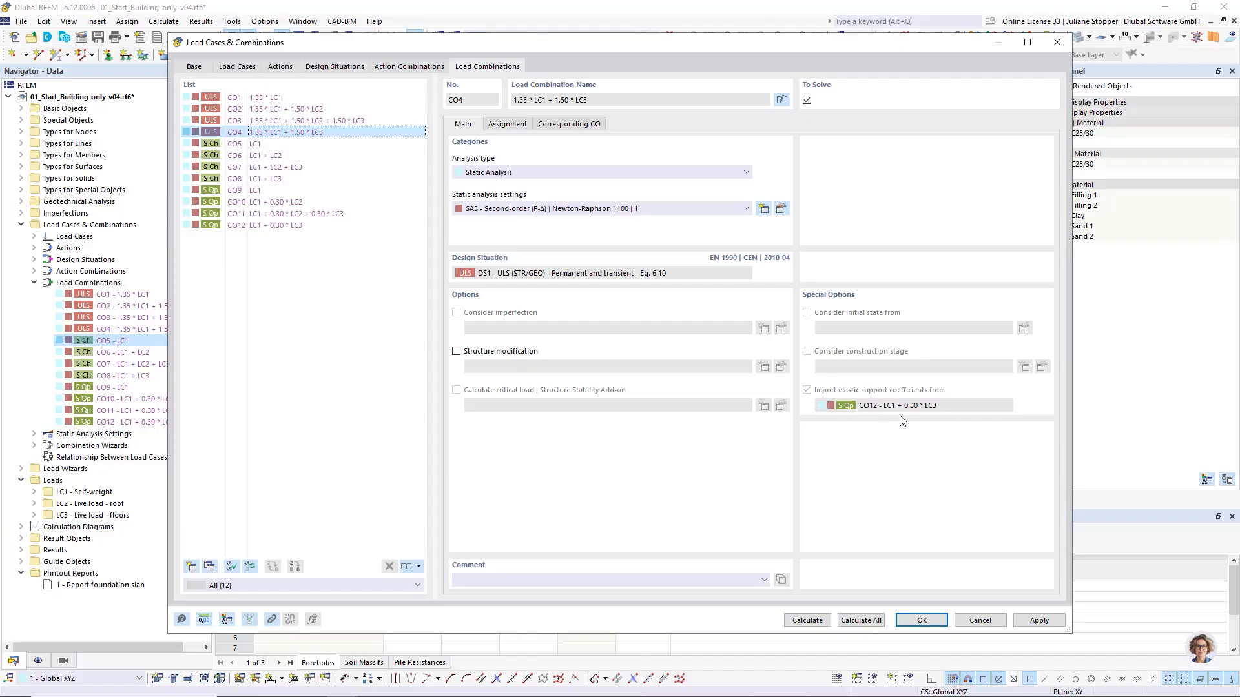
pyautogui.click(259, 98)
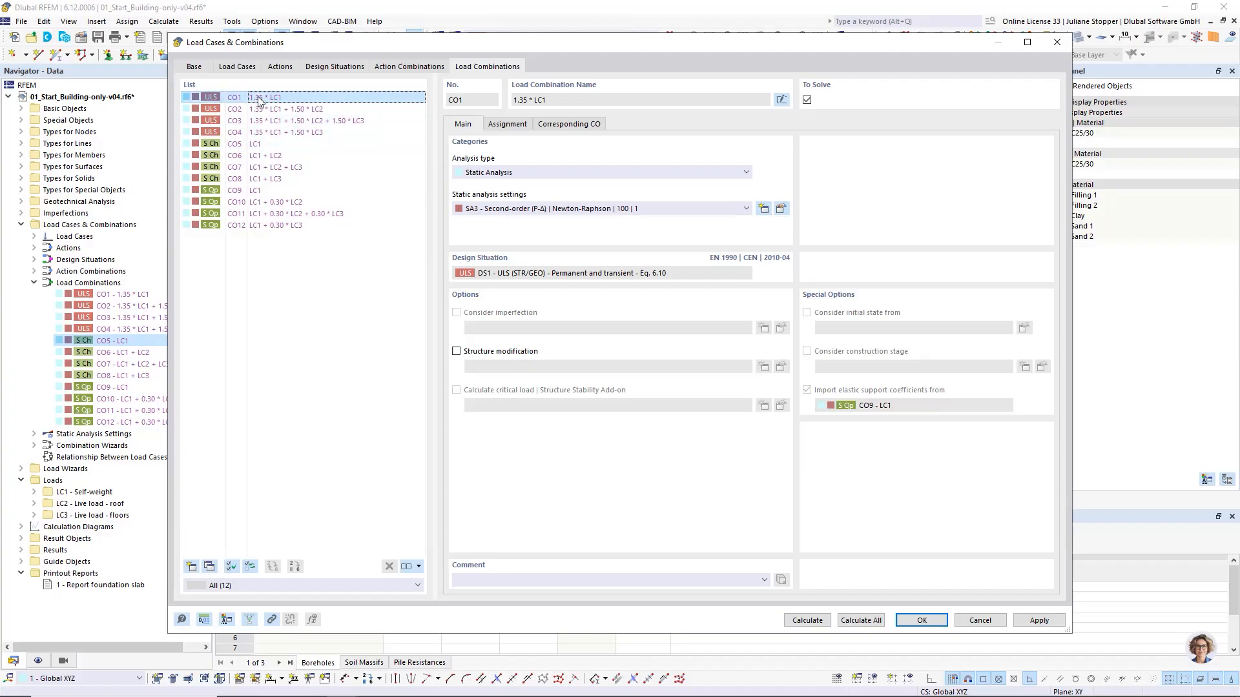
# Step: Examine the corresponding load combinations of CO1 and CO2 and compare them with CO2's coefficient import source
pyautogui.click(547, 126)
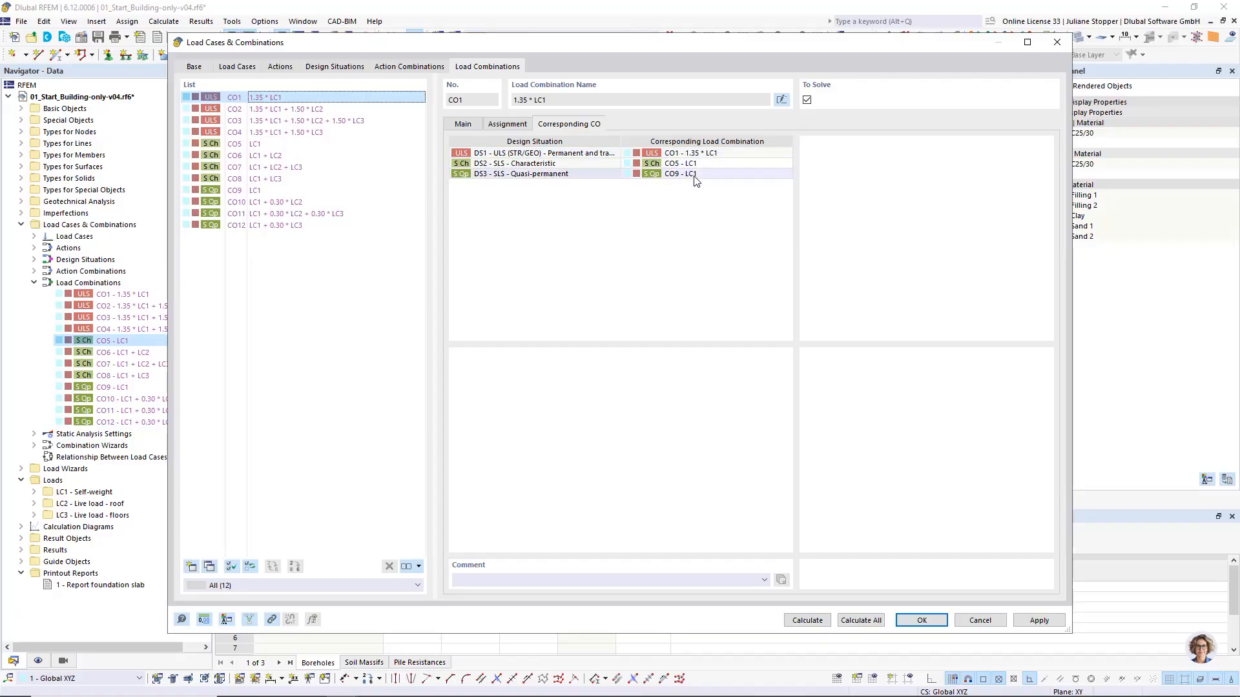
pyautogui.click(317, 111)
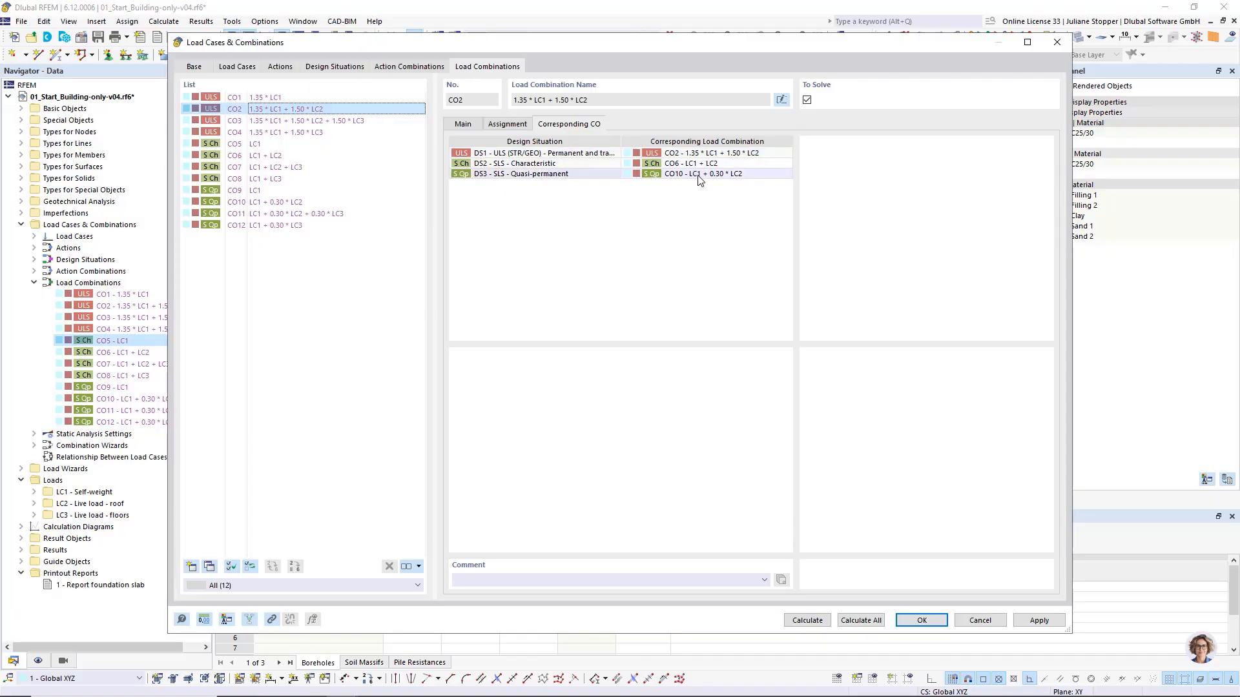
pyautogui.click(735, 179)
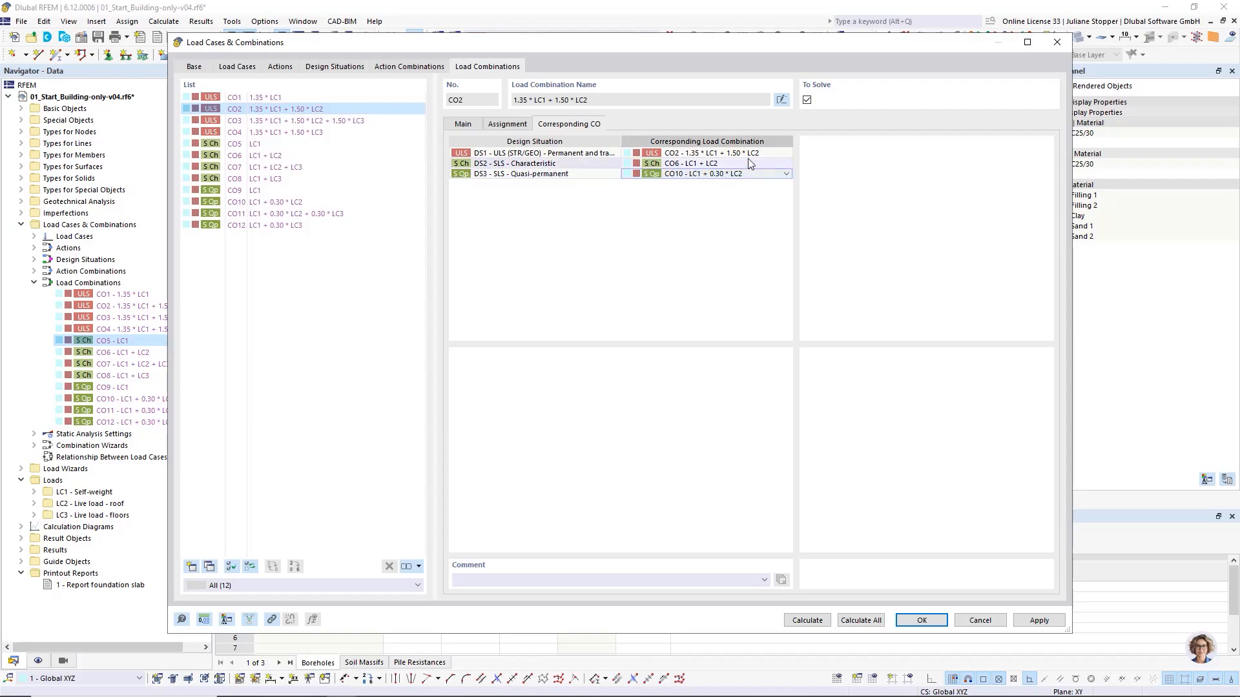
pyautogui.click(465, 124)
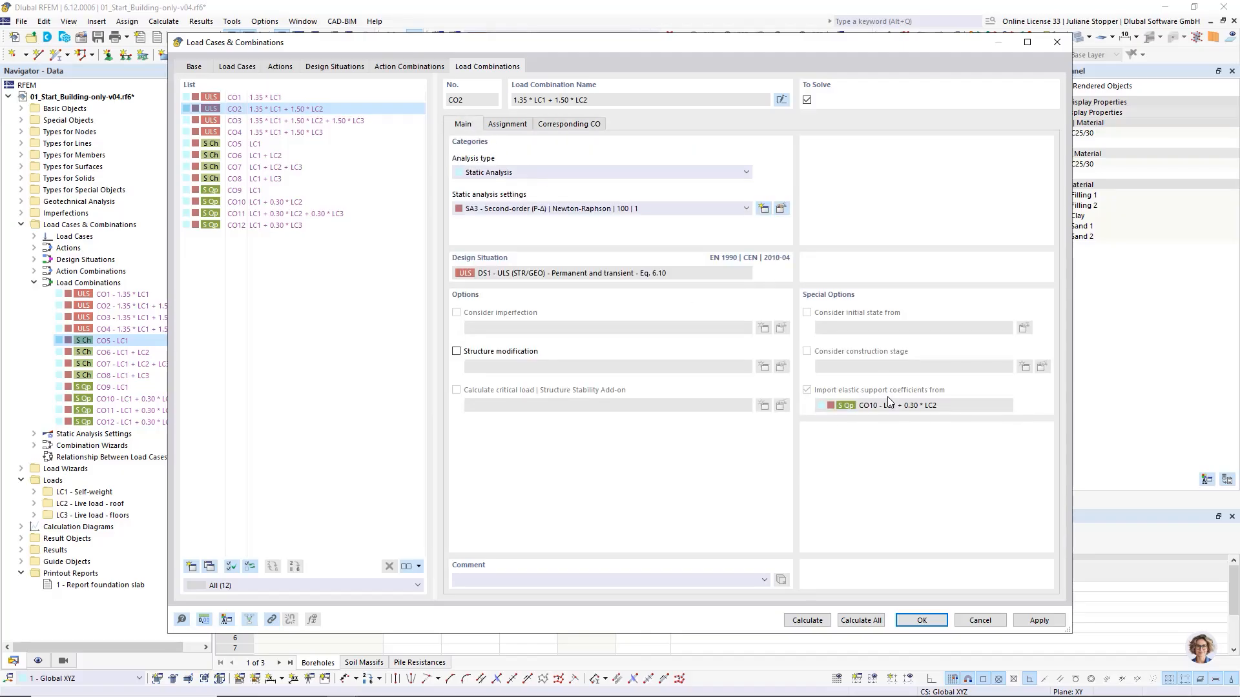
# Step: Check the elastic support coefficient import of load combinations CO3 to CO12 and apply the changes to the load cases and combinations
pyautogui.click(277, 121)
pyautogui.click(277, 133)
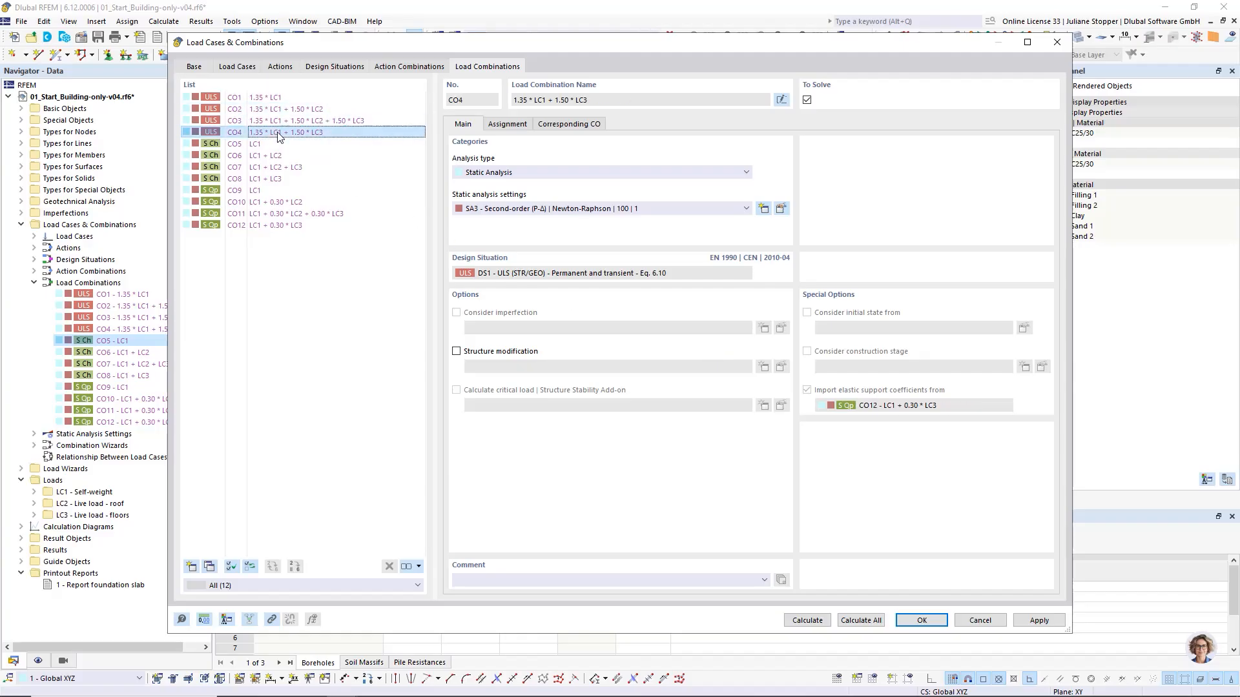
pyautogui.click(266, 144)
pyautogui.click(258, 156)
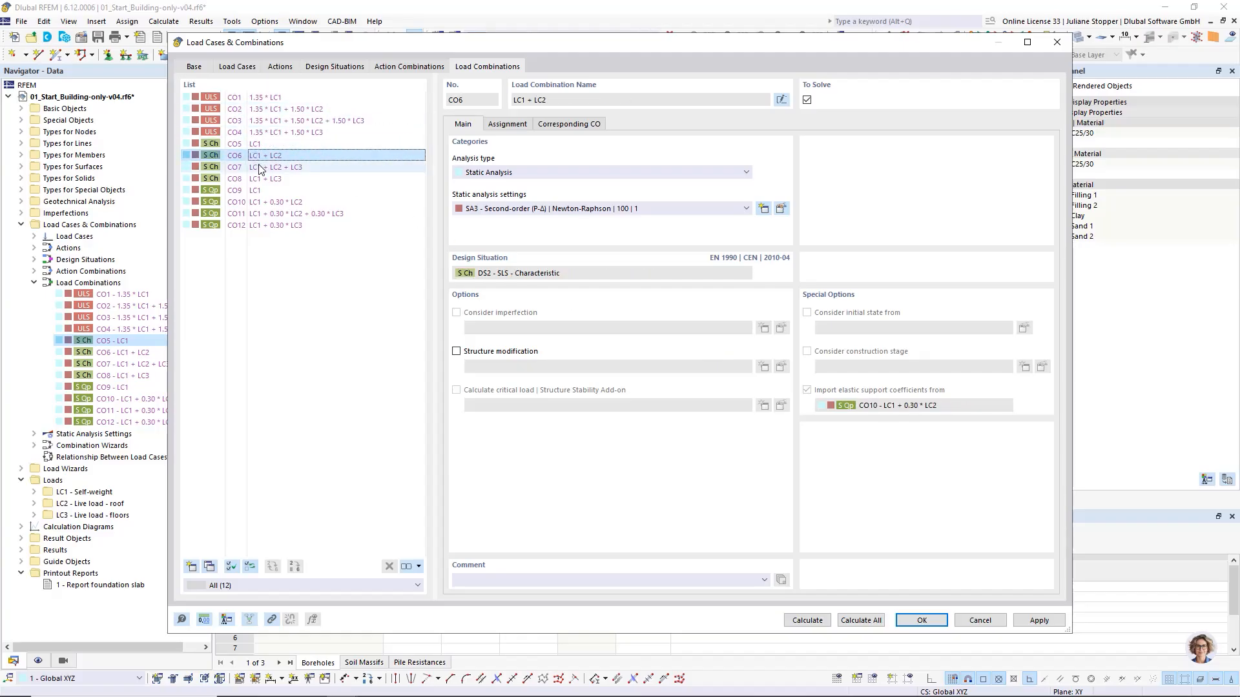
pyautogui.click(259, 168)
pyautogui.click(263, 179)
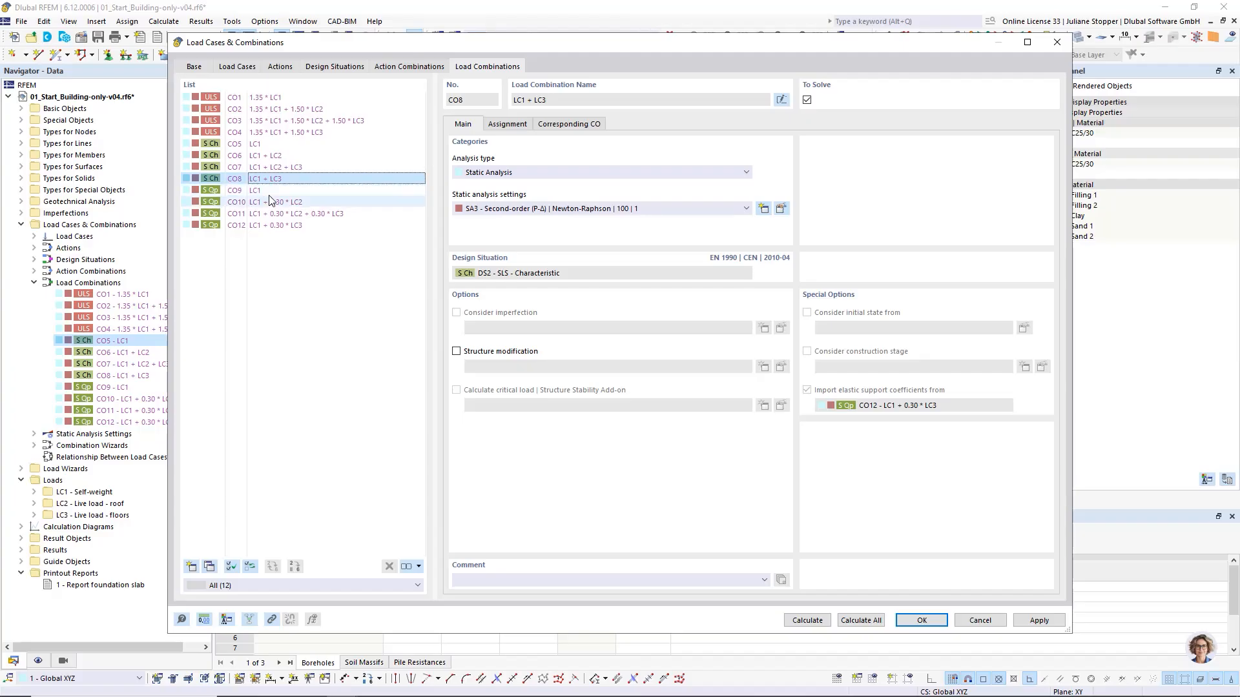
pyautogui.click(261, 191)
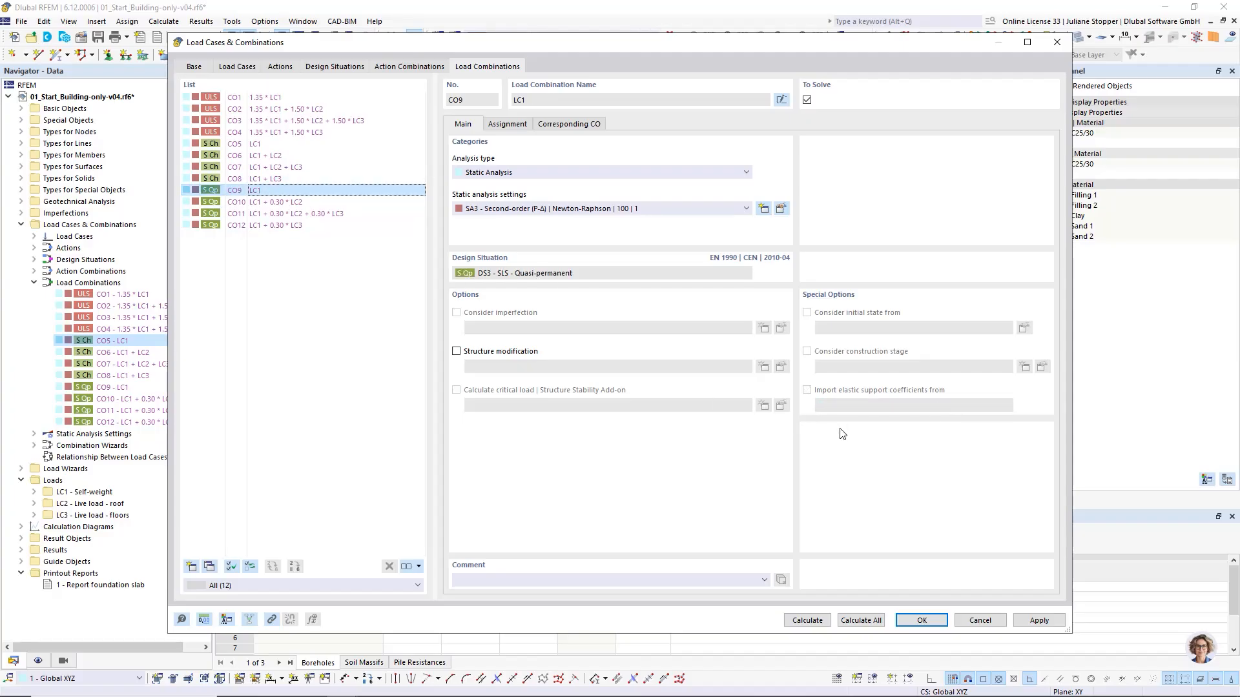
pyautogui.click(258, 202)
pyautogui.click(261, 214)
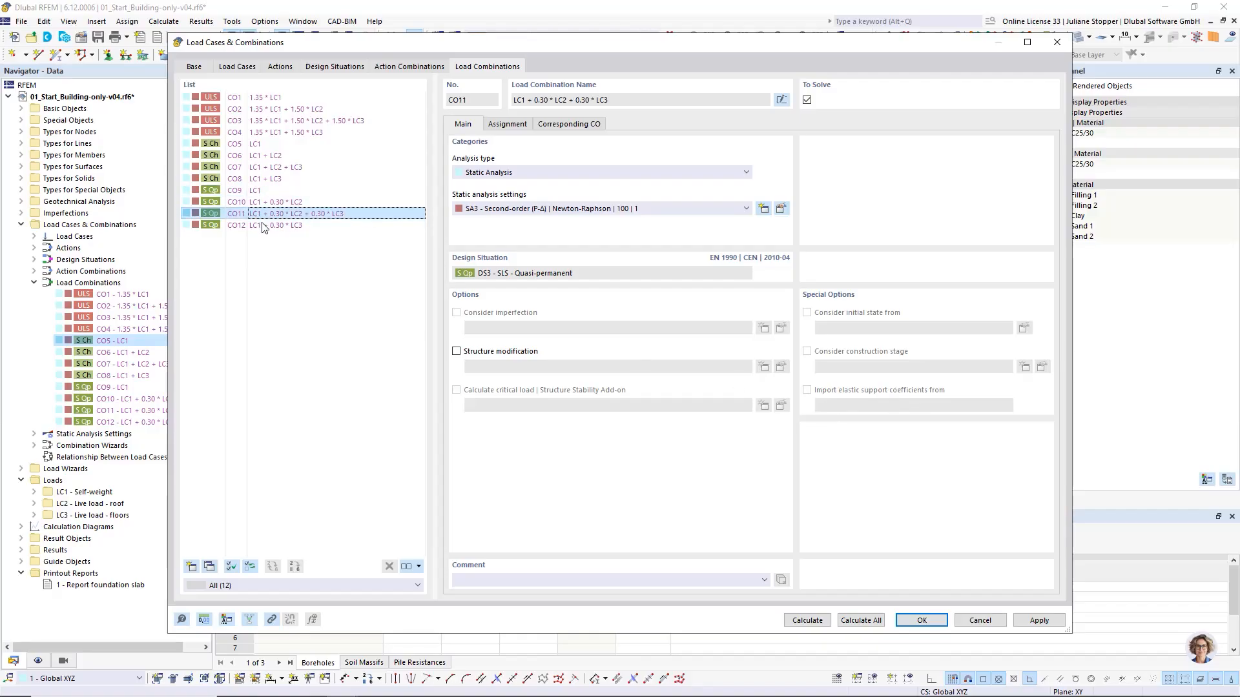
pyautogui.click(262, 226)
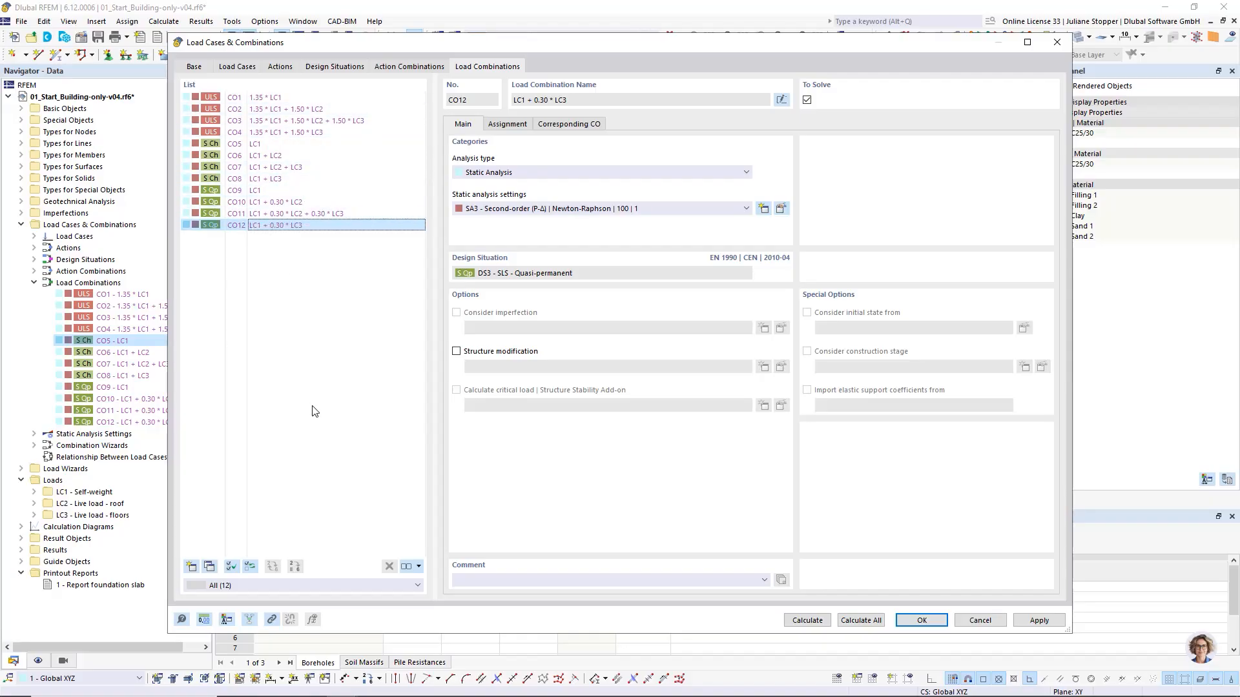
pyautogui.click(1040, 620)
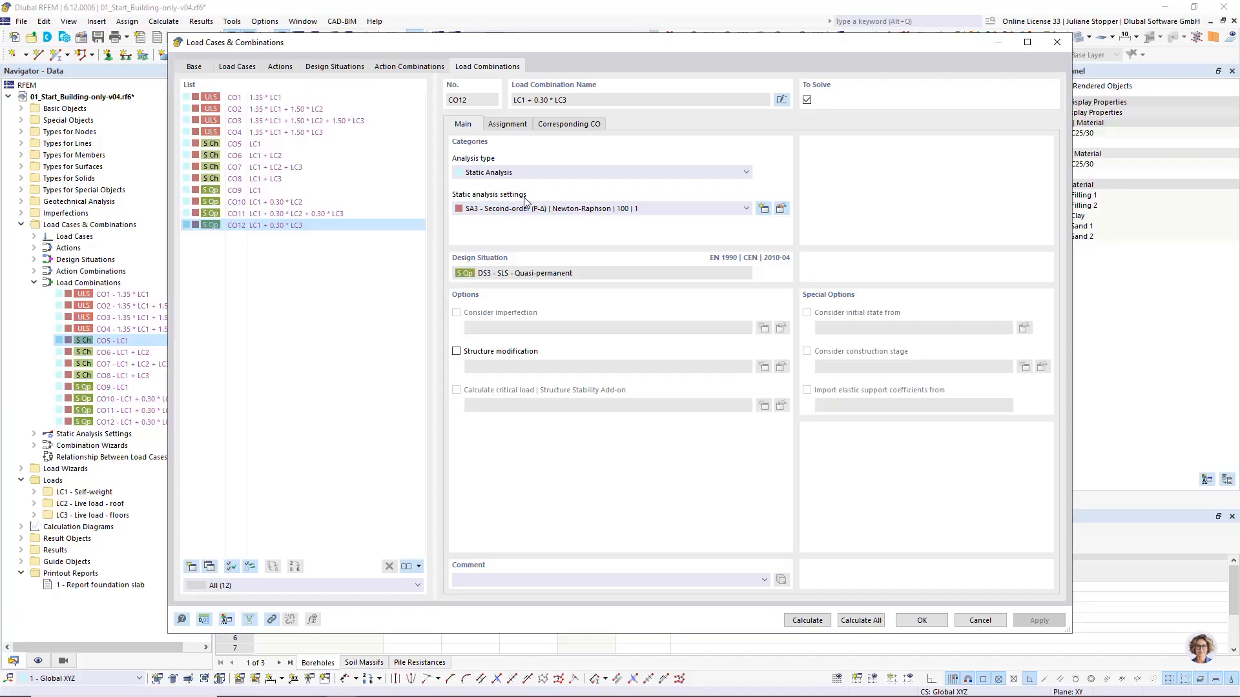
# Step: Review the geotechnical analysis settings of static analysis settings SA3 and calculate all load cases and combinations
pyautogui.click(781, 210)
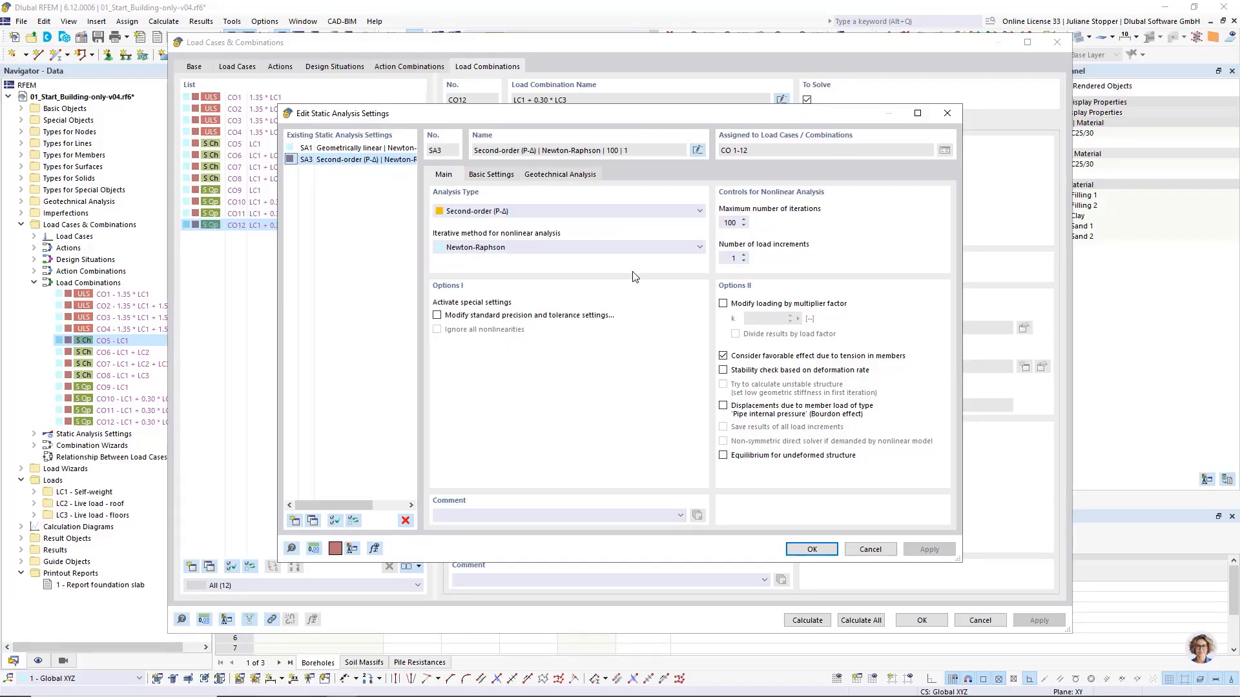
pyautogui.click(555, 175)
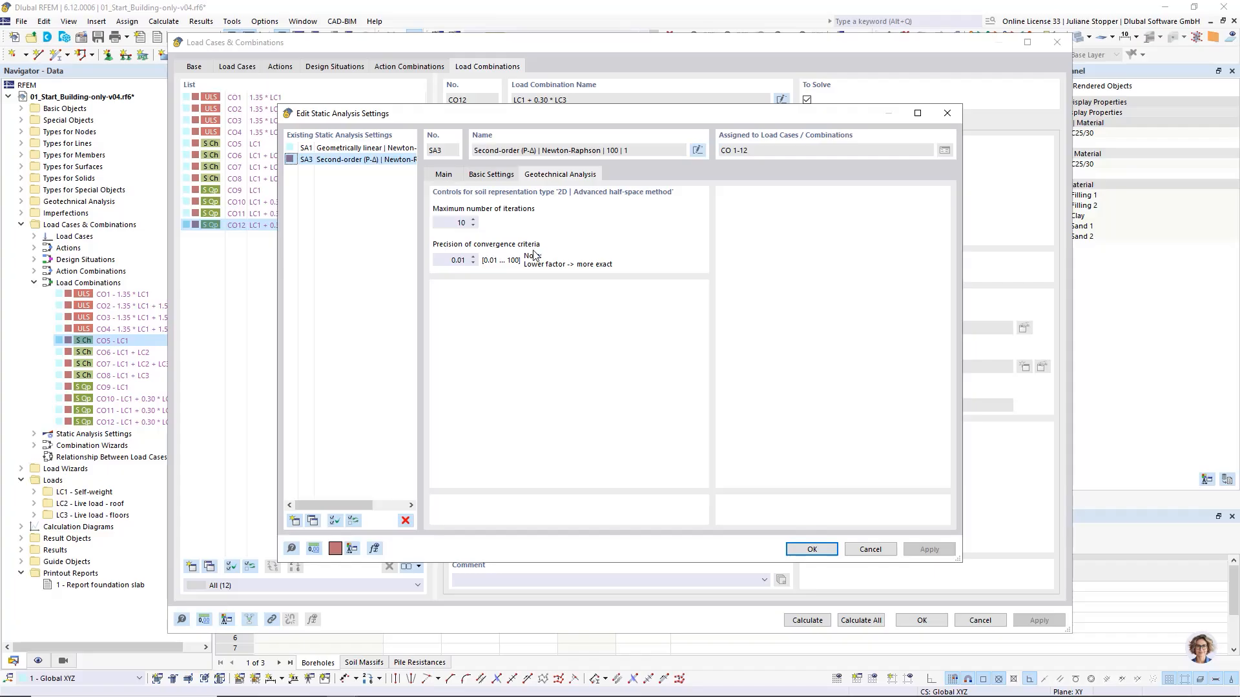
pyautogui.click(870, 550)
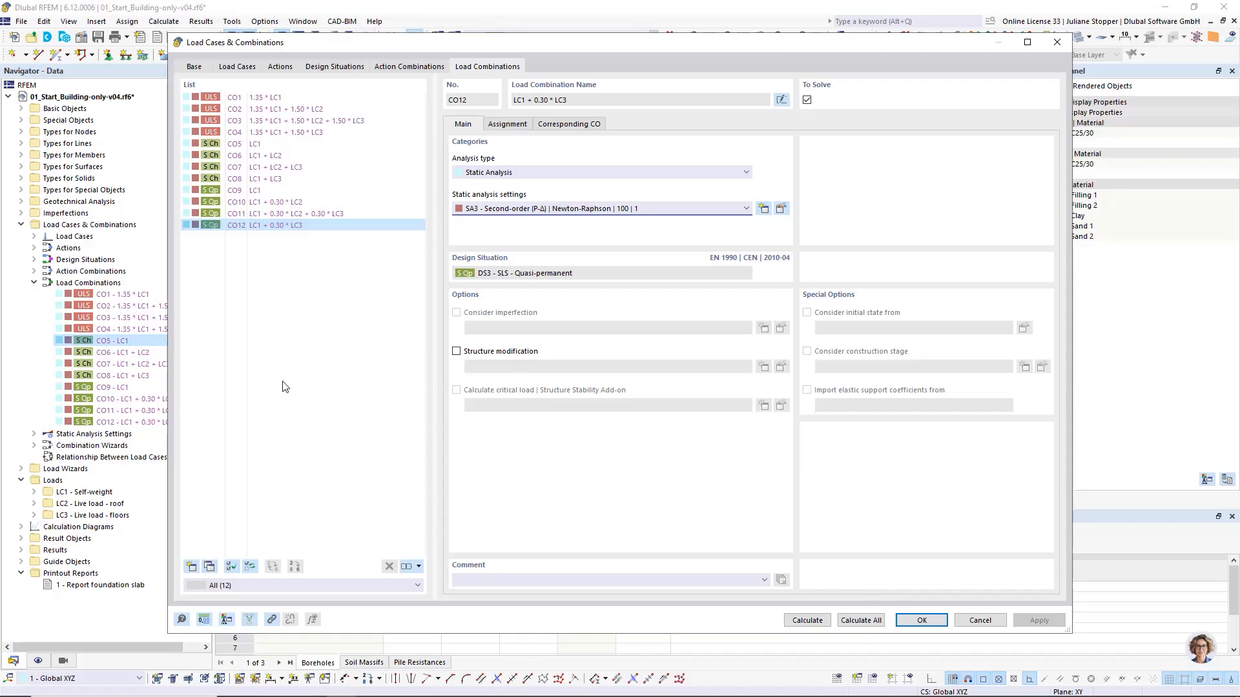
pyautogui.click(875, 621)
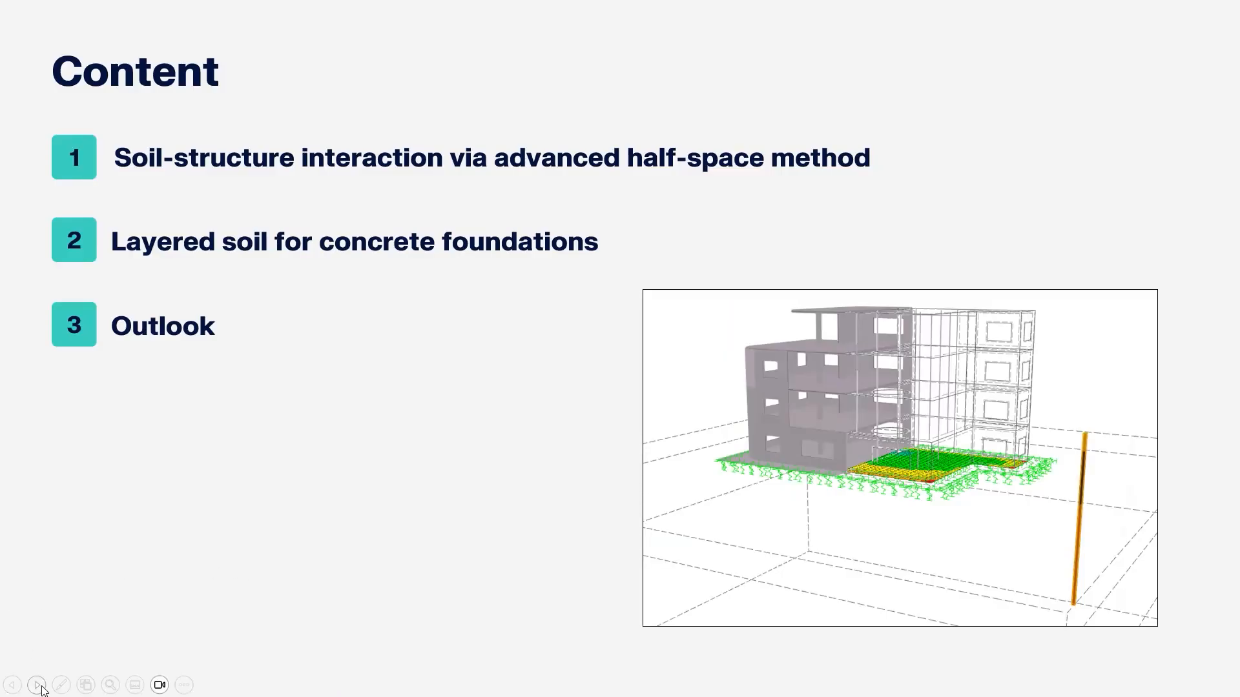
pyautogui.click(42, 687)
pyautogui.click(349, 536)
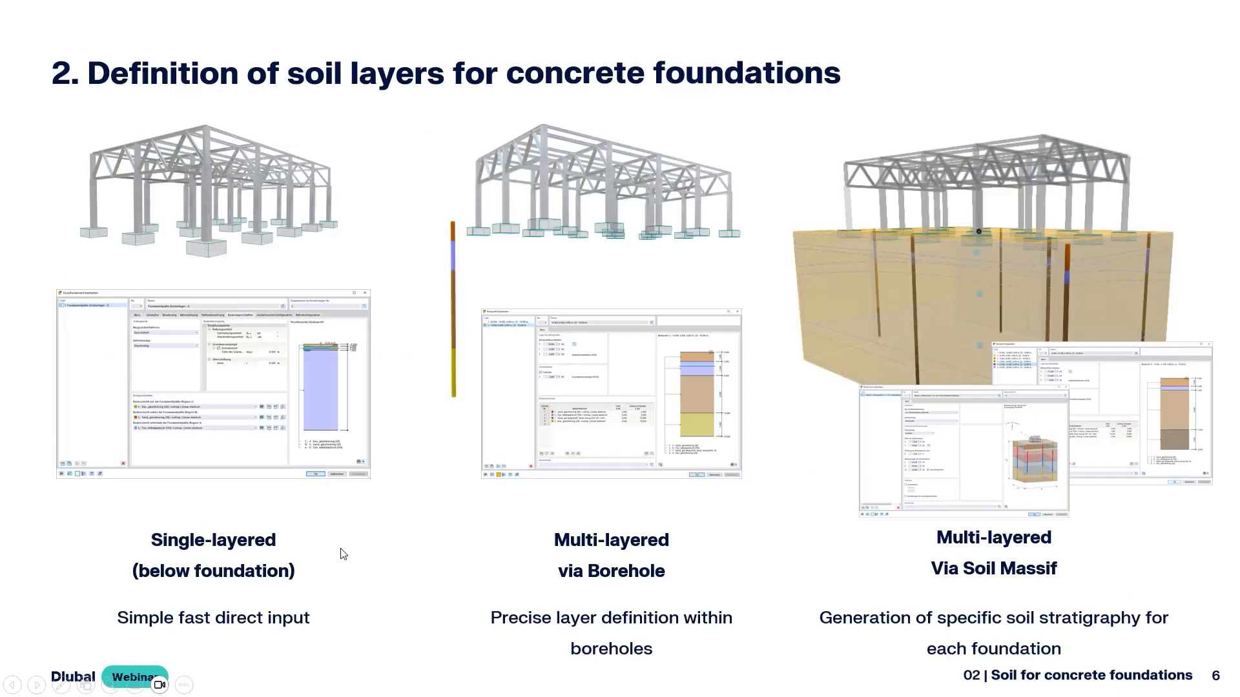
pyautogui.click(13, 686)
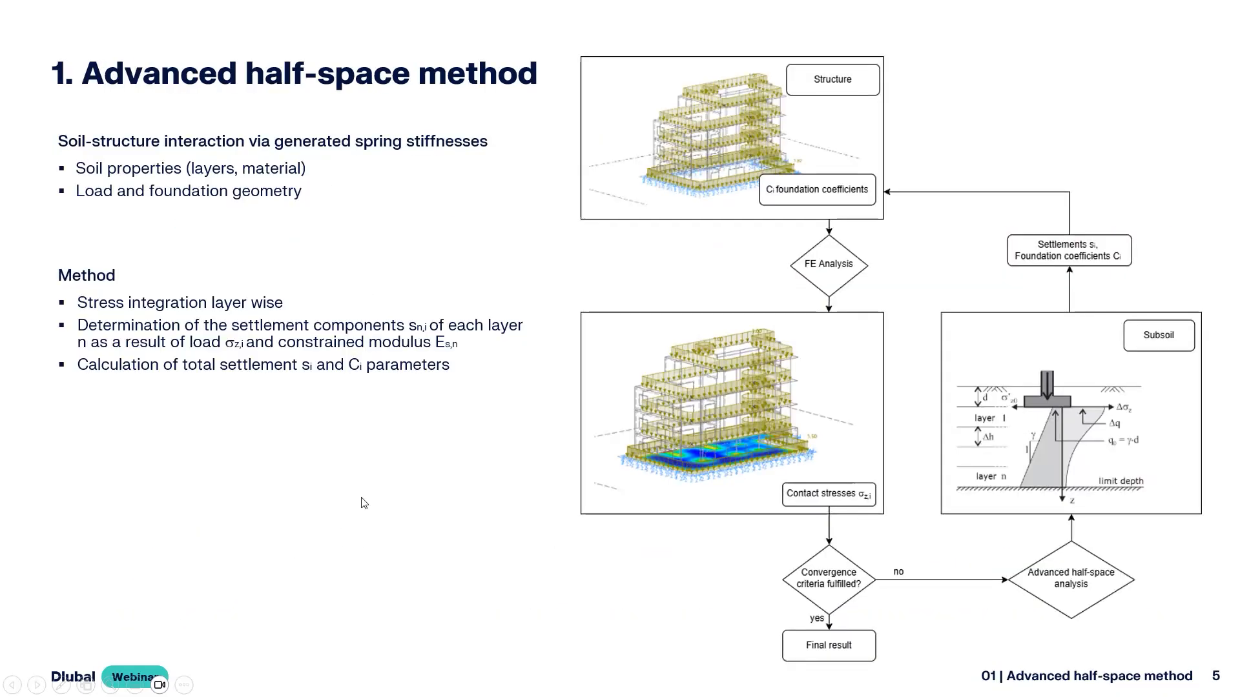
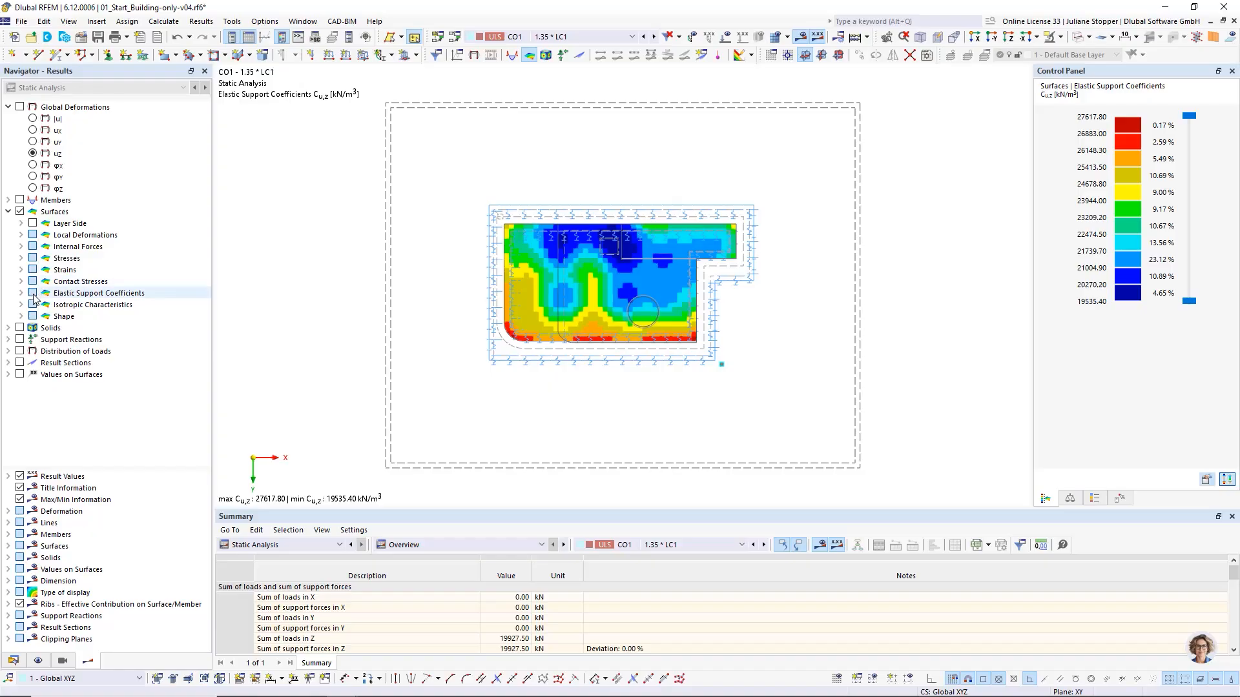
# Step: Examine the elastic support coefficients Cu,z of the foundation slab for load combinations CO1 and CO9
pyautogui.click(21, 293)
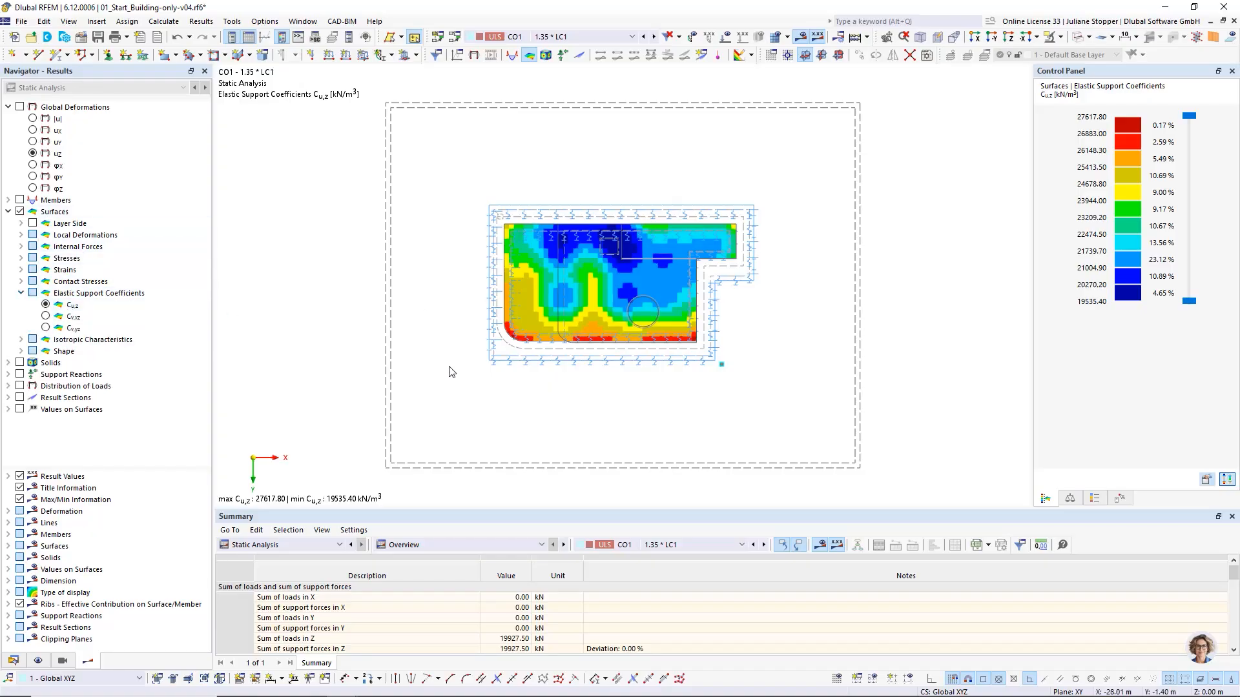
pyautogui.scroll(3, 666, 285)
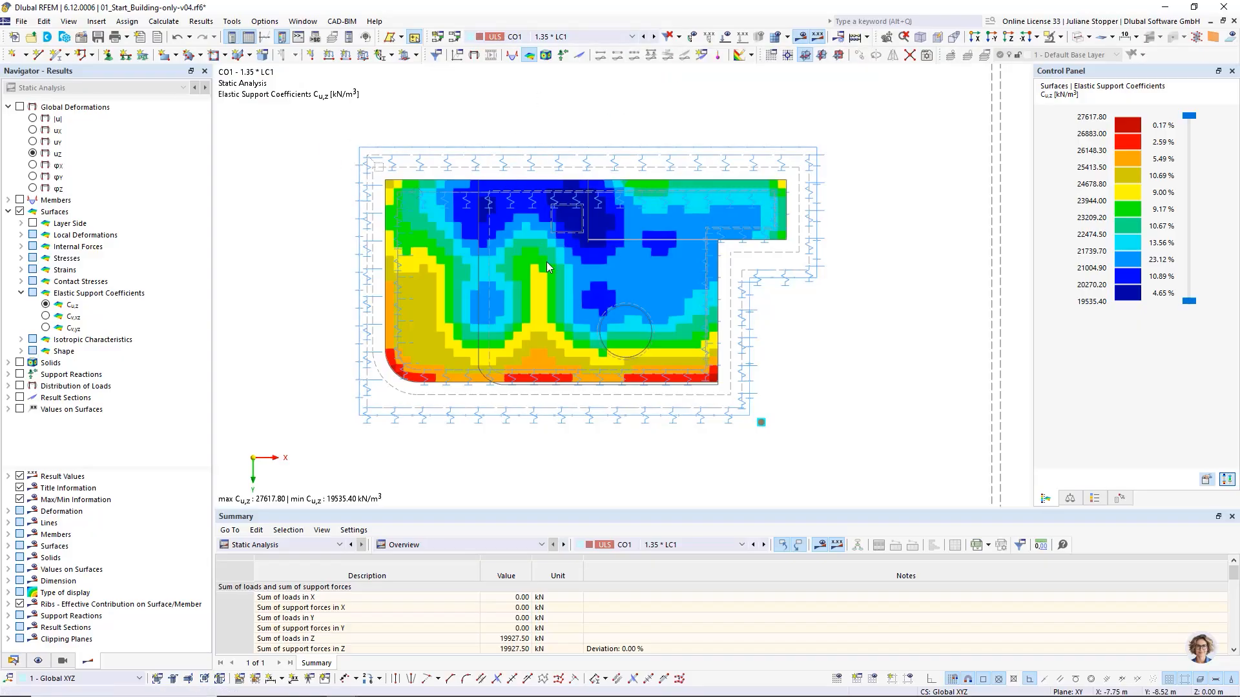
pyautogui.click(590, 41)
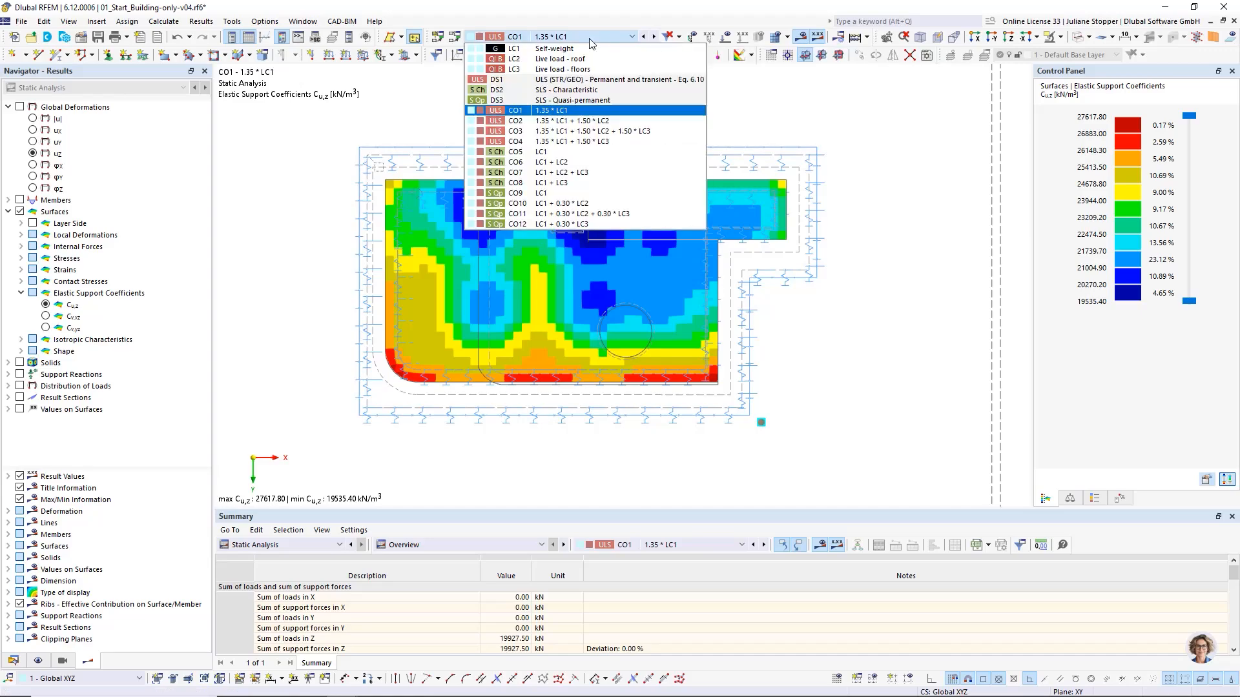
pyautogui.click(542, 195)
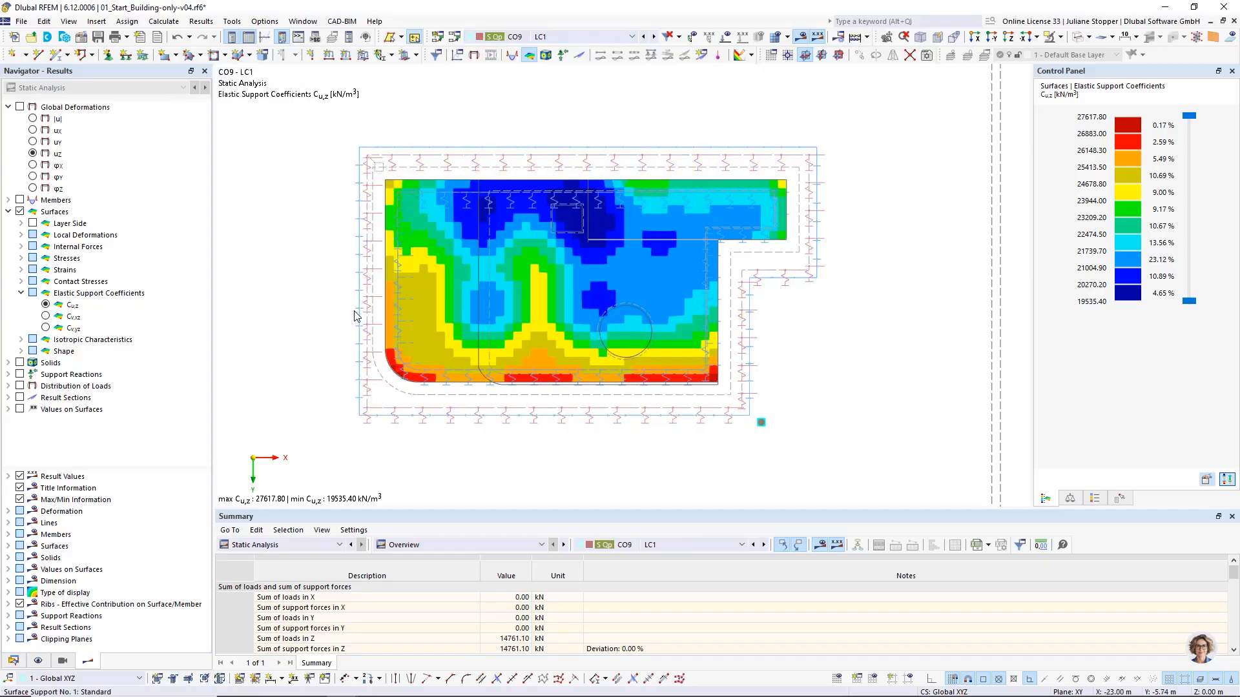
# Step: Show the result values on the surfaces and compare the Cu,z coefficients of load combinations CO9, CO10 and CO11
pyautogui.click(20, 410)
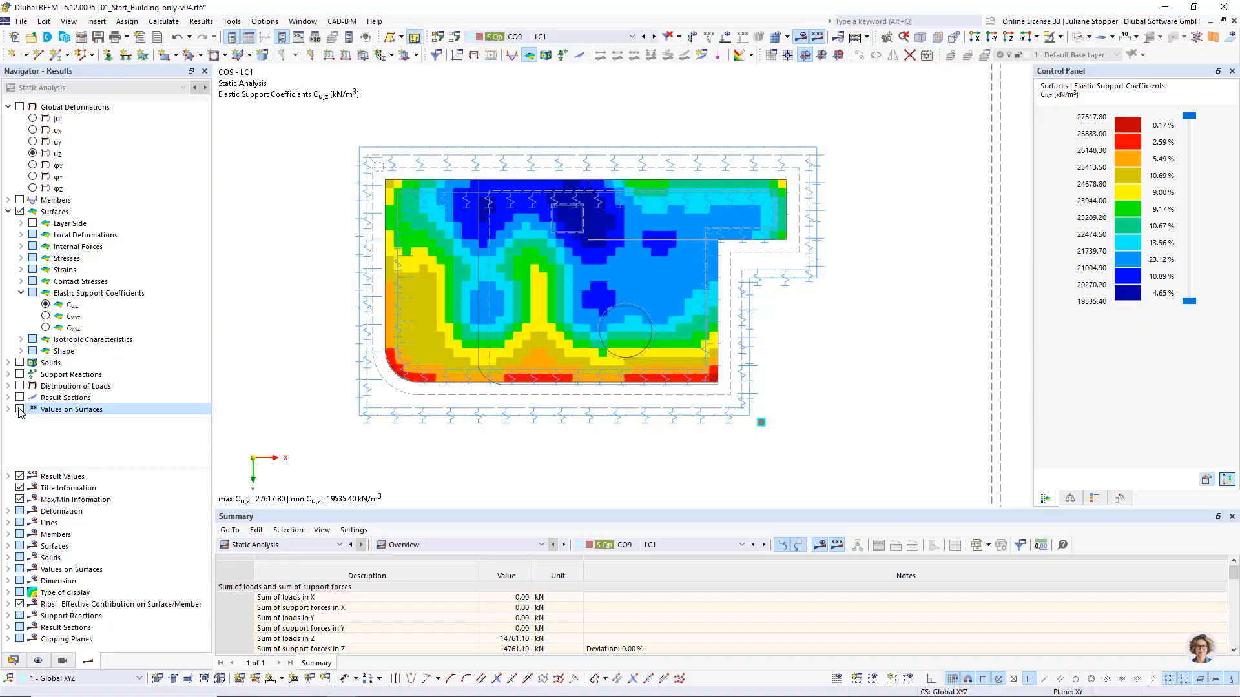
pyautogui.scroll(5, 518, 370)
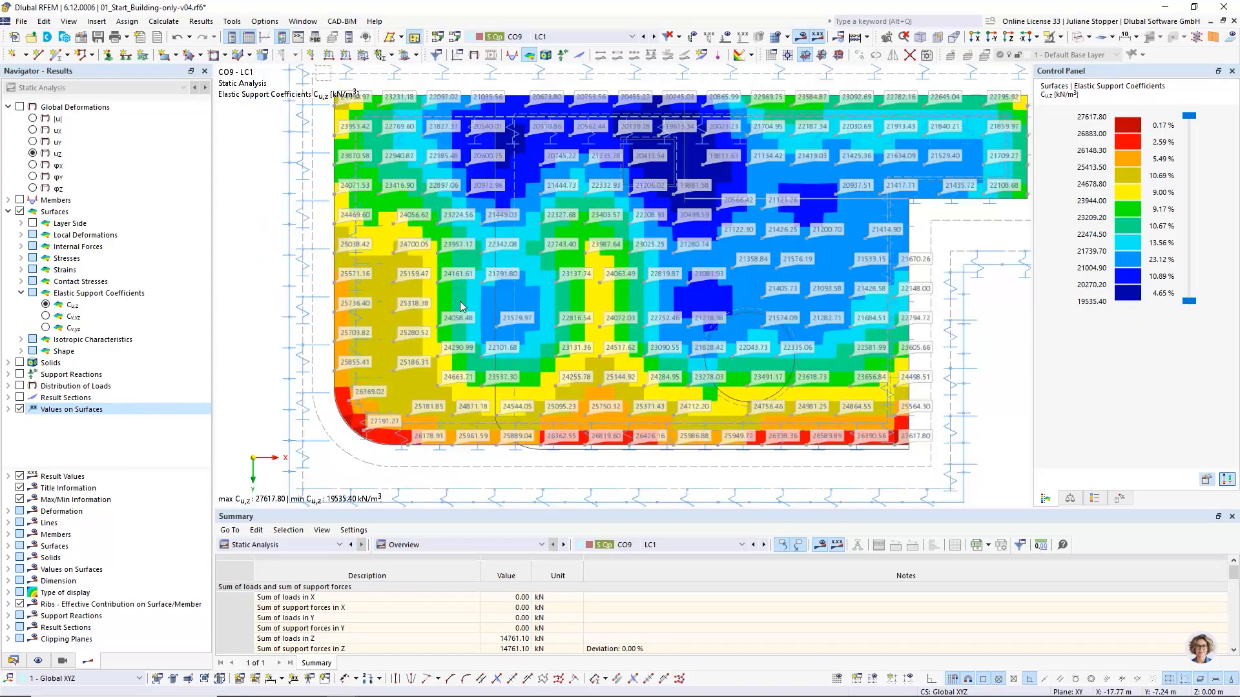
pyautogui.scroll(-2, 460, 301)
pyautogui.scroll(1, 488, 314)
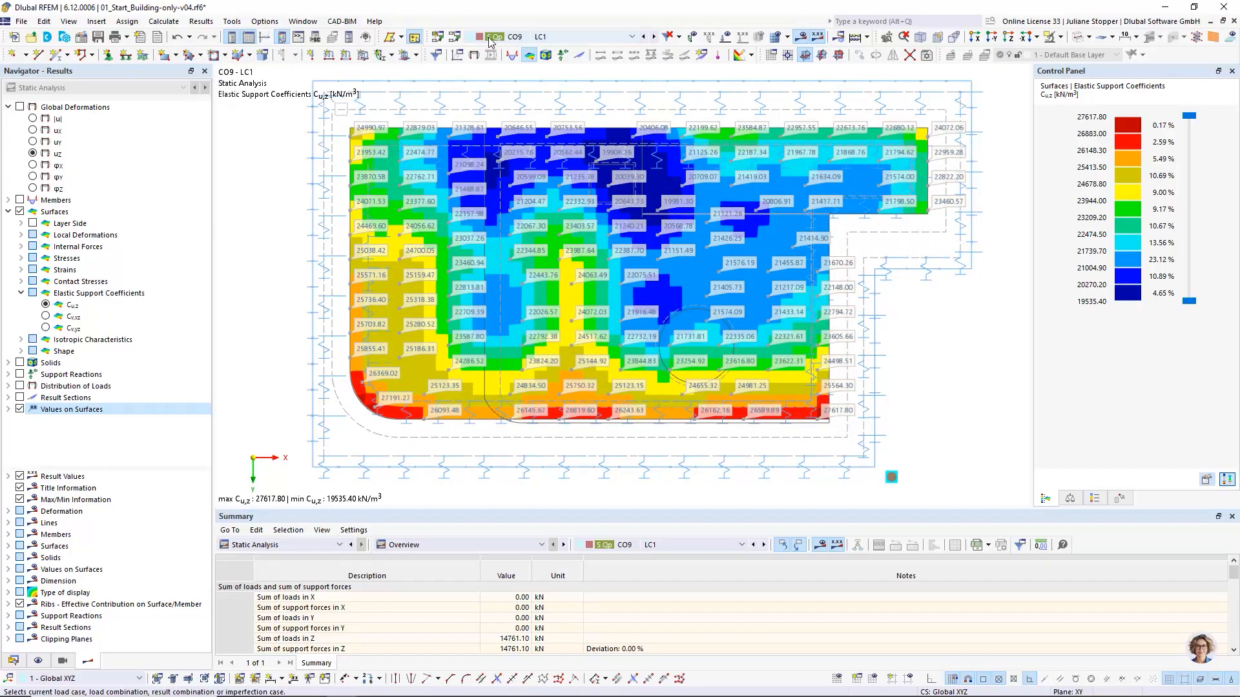
pyautogui.click(654, 39)
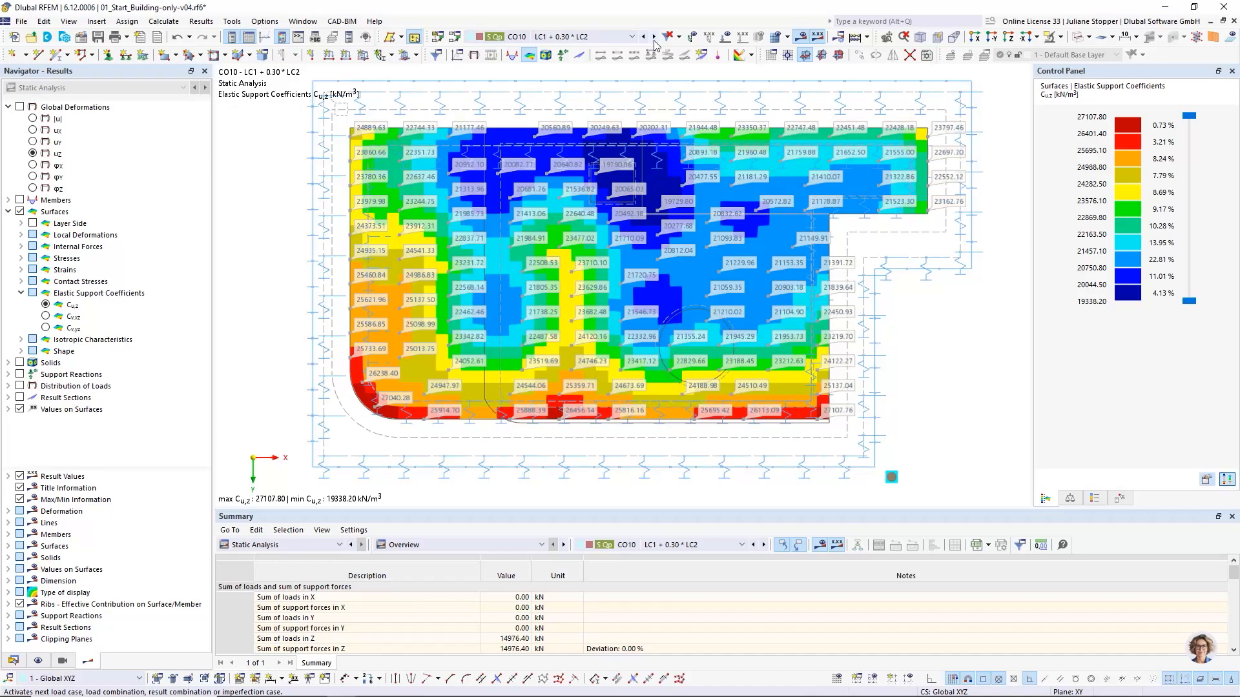
pyautogui.click(655, 37)
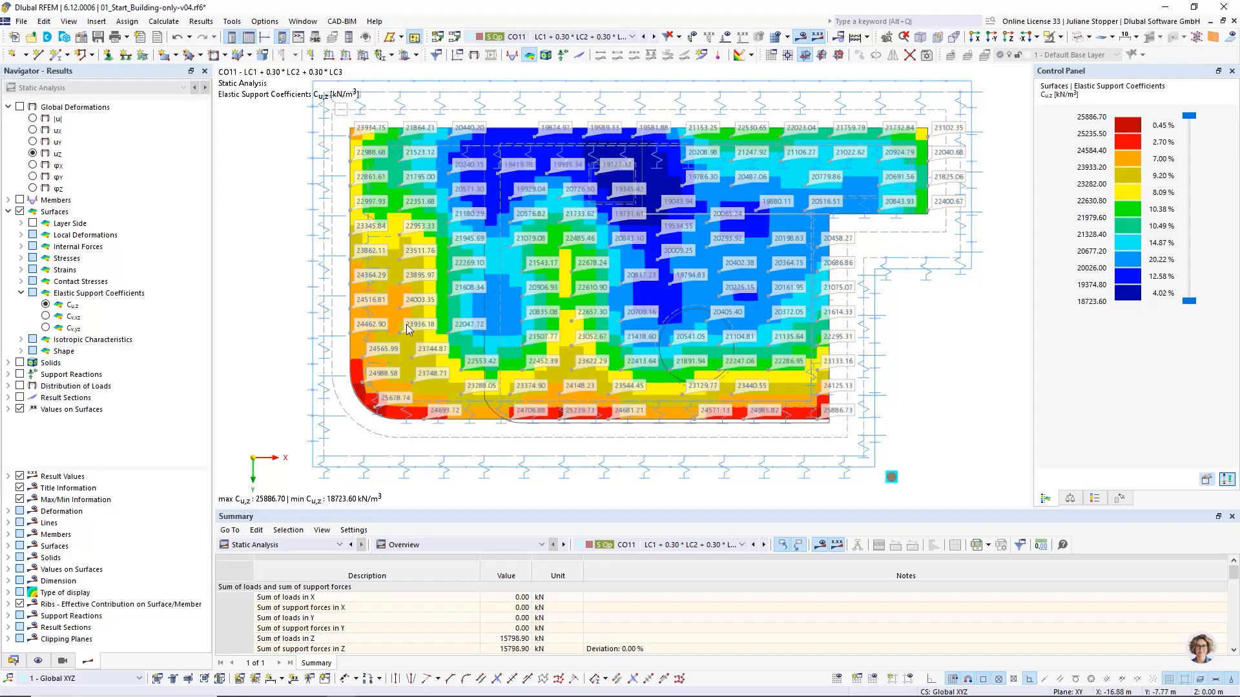
# Step: Examine the elastic support coefficients Cv,xz and Cv,yz for CO11 and return the display to Cu,z
pyautogui.click(45, 316)
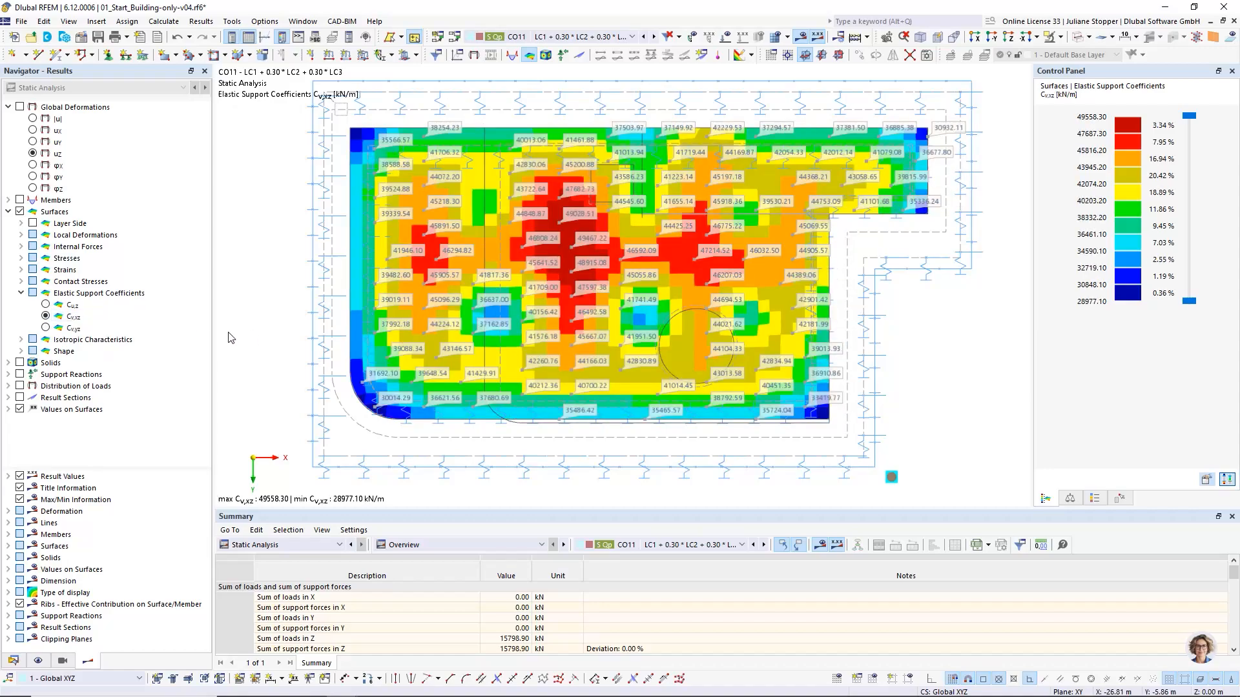
pyautogui.click(46, 328)
pyautogui.click(46, 305)
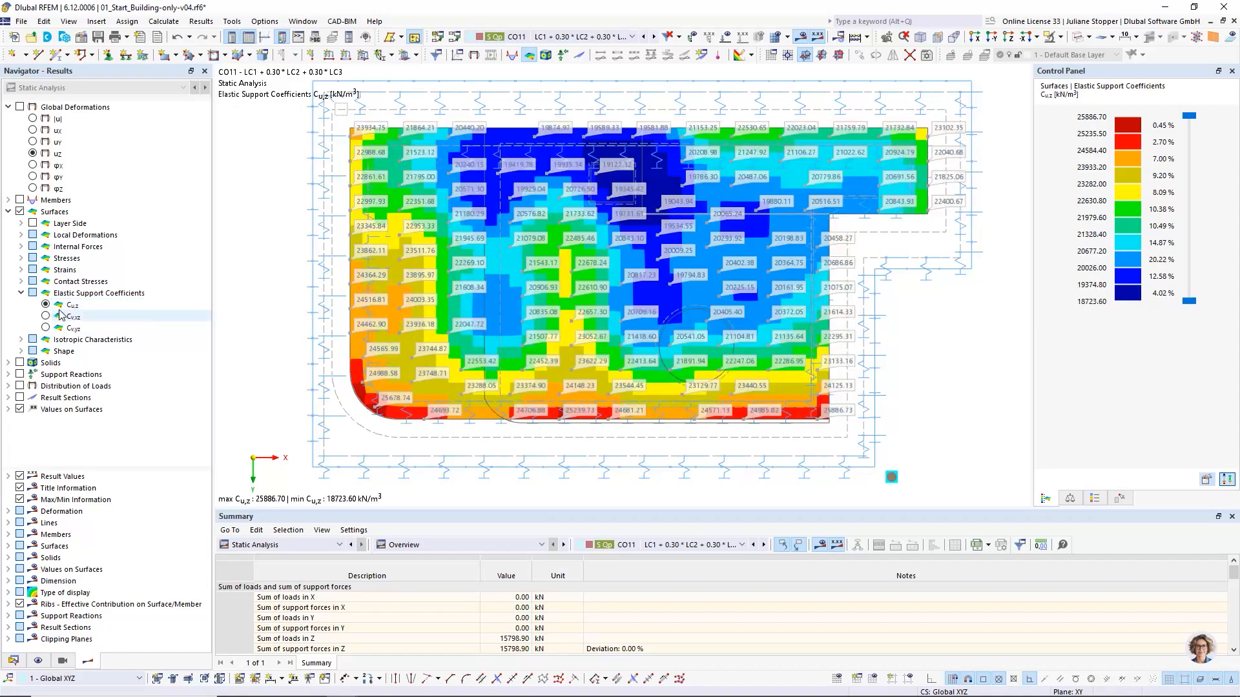
pyautogui.click(22, 294)
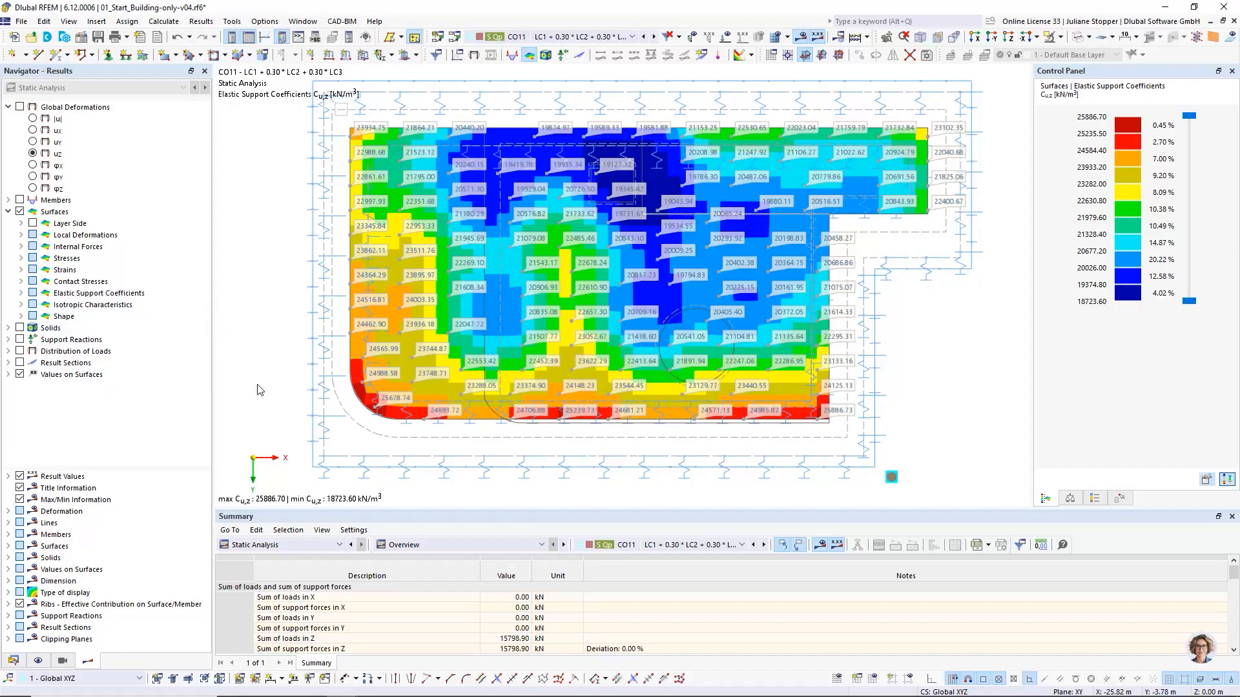
# Step: Hide the result values on the surfaces and inspect the Cu,z distribution of the foundation slab in a 3D view
pyautogui.keyDown('ctrl'); pyautogui.moveTo(270, 432); pyautogui.dragTo(277, 361, button='middle'); pyautogui.keyUp('ctrl')
pyautogui.moveTo(515, 255); pyautogui.dragTo(563, 368, button='middle')
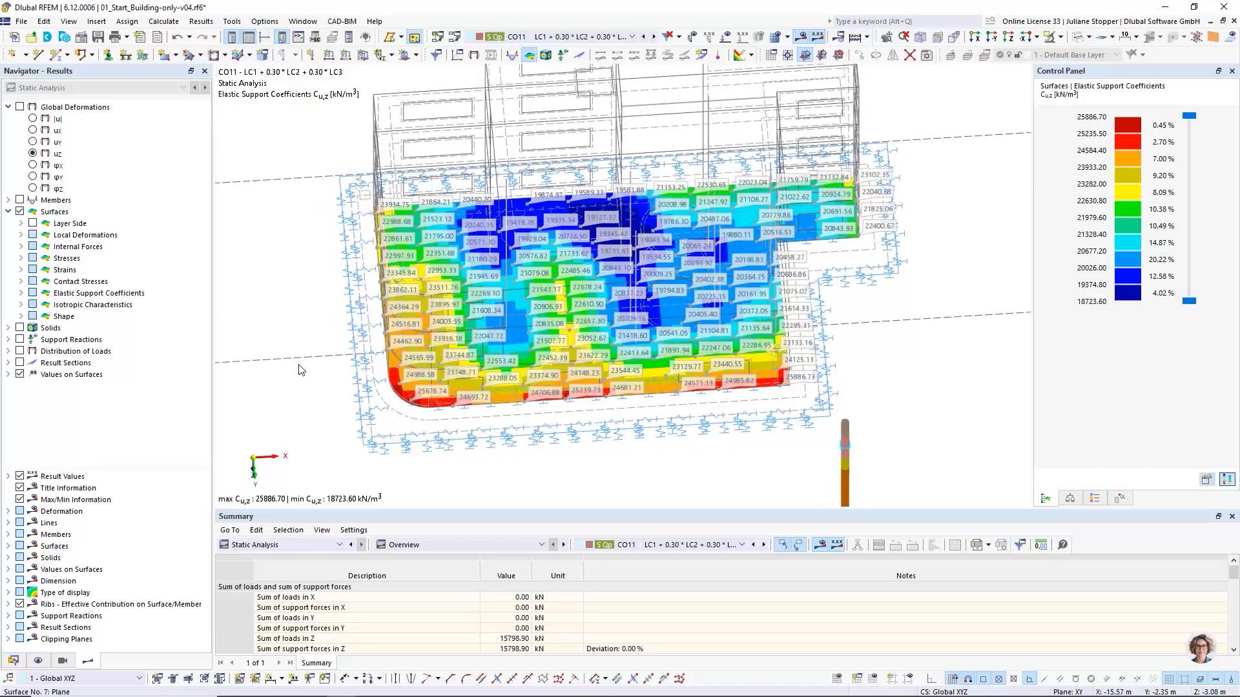
pyautogui.click(20, 374)
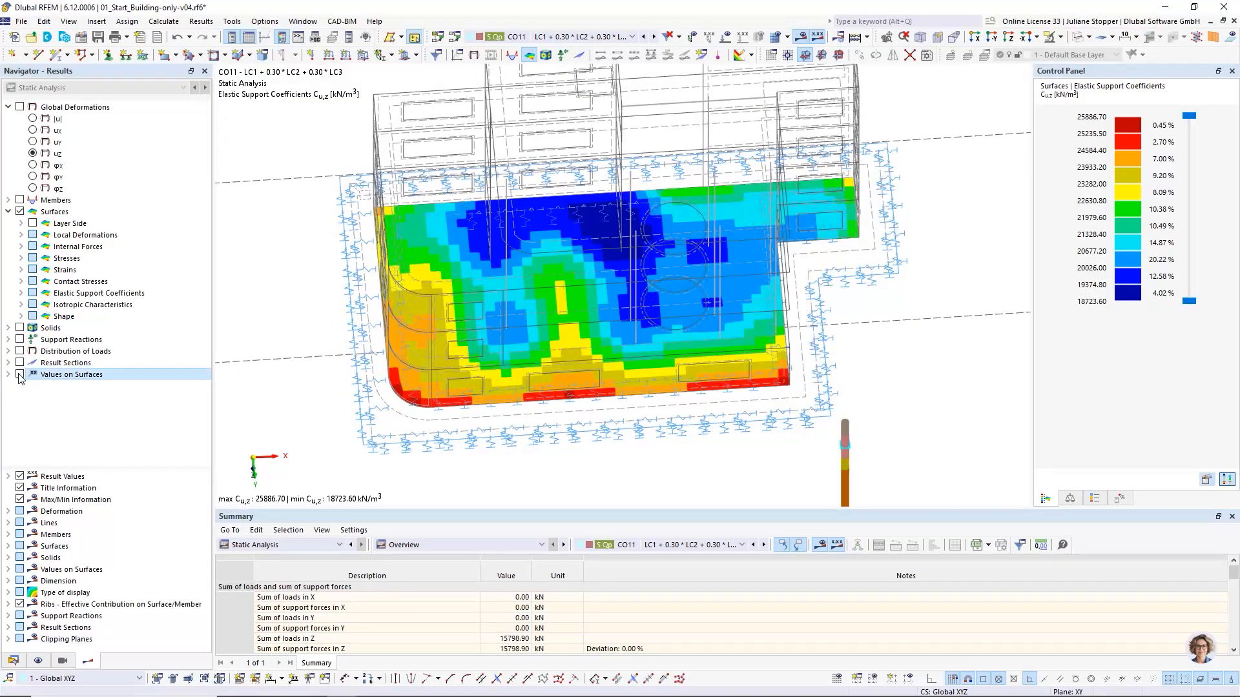
pyautogui.scroll(-2, 468, 382)
pyautogui.keyDown('ctrl'); pyautogui.moveTo(467, 381); pyautogui.dragTo(555, 416, button='middle'); pyautogui.keyUp('ctrl')
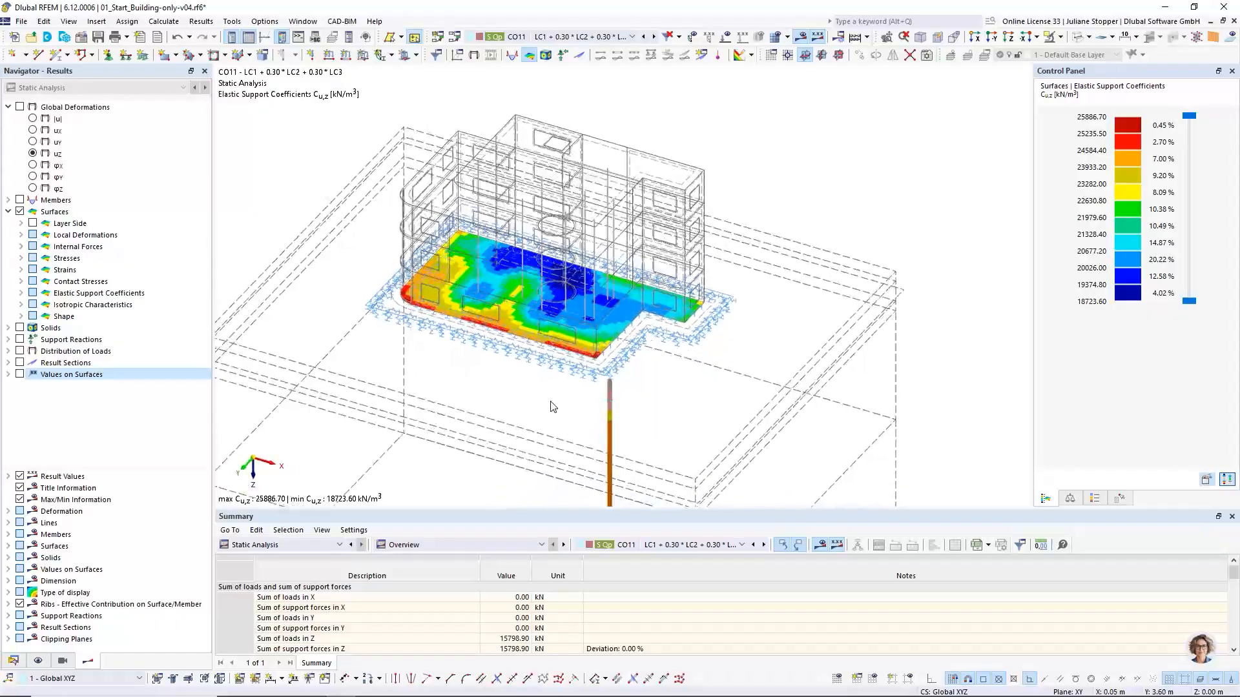
pyautogui.scroll(2, 485, 326)
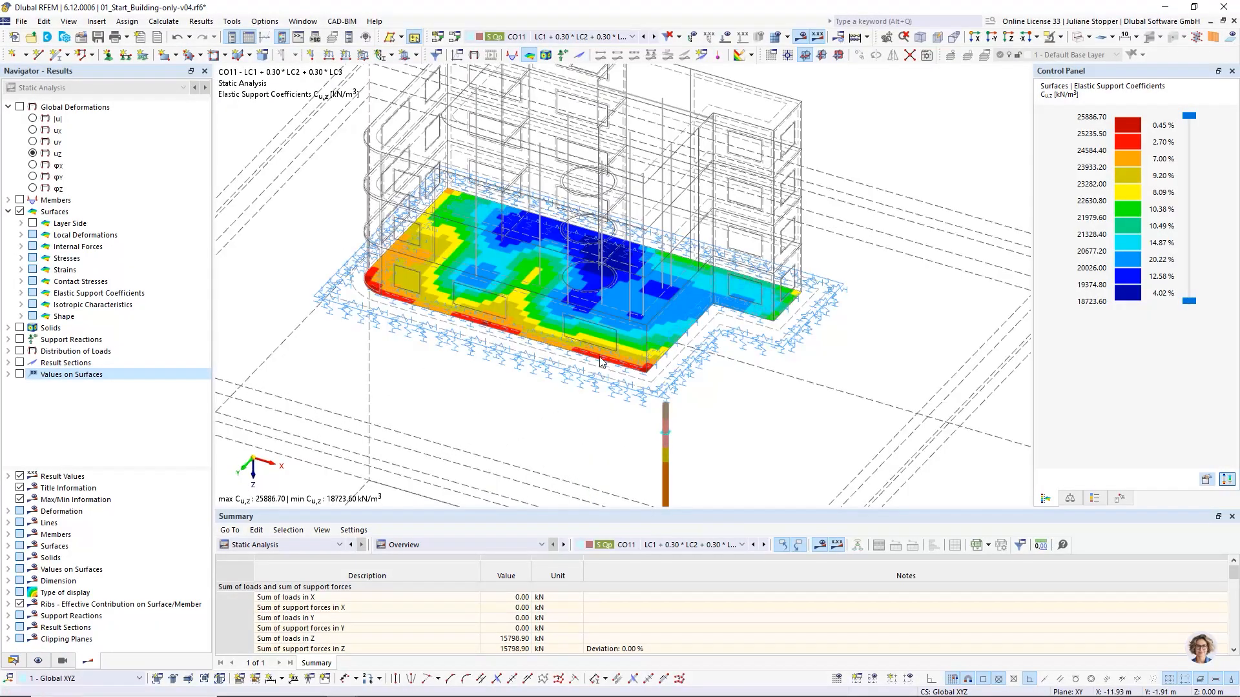
pyautogui.scroll(-1, 598, 373)
pyautogui.moveTo(604, 373); pyautogui.dragTo(567, 387, button='middle')
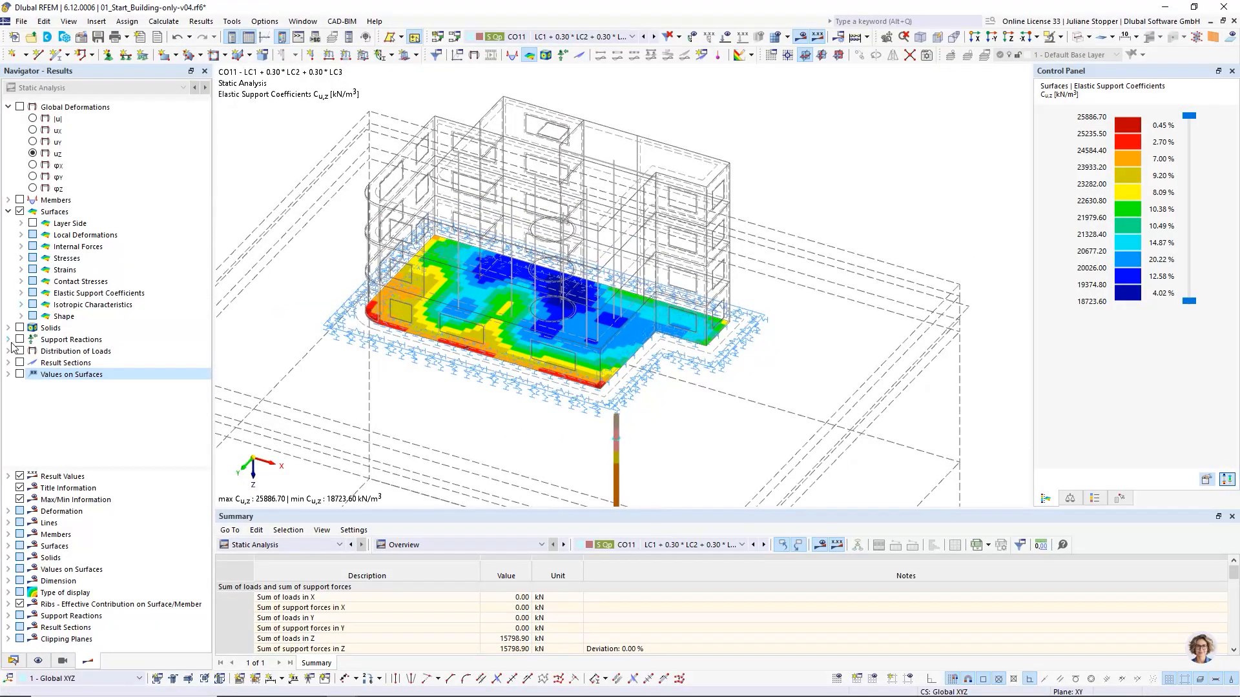
# Step: Show the elastic support coefficients of the line supports among the support reactions, examine them and hide them again
pyautogui.click(8, 340)
pyautogui.click(20, 340)
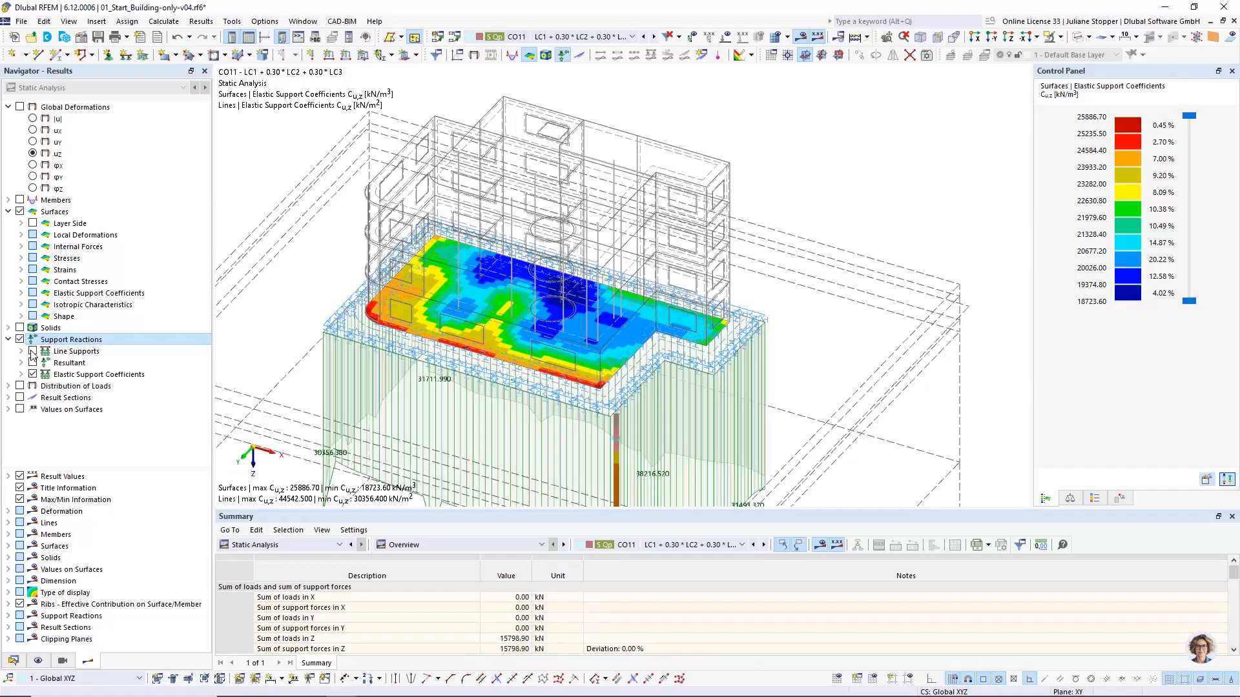
pyautogui.scroll(-2, 443, 282)
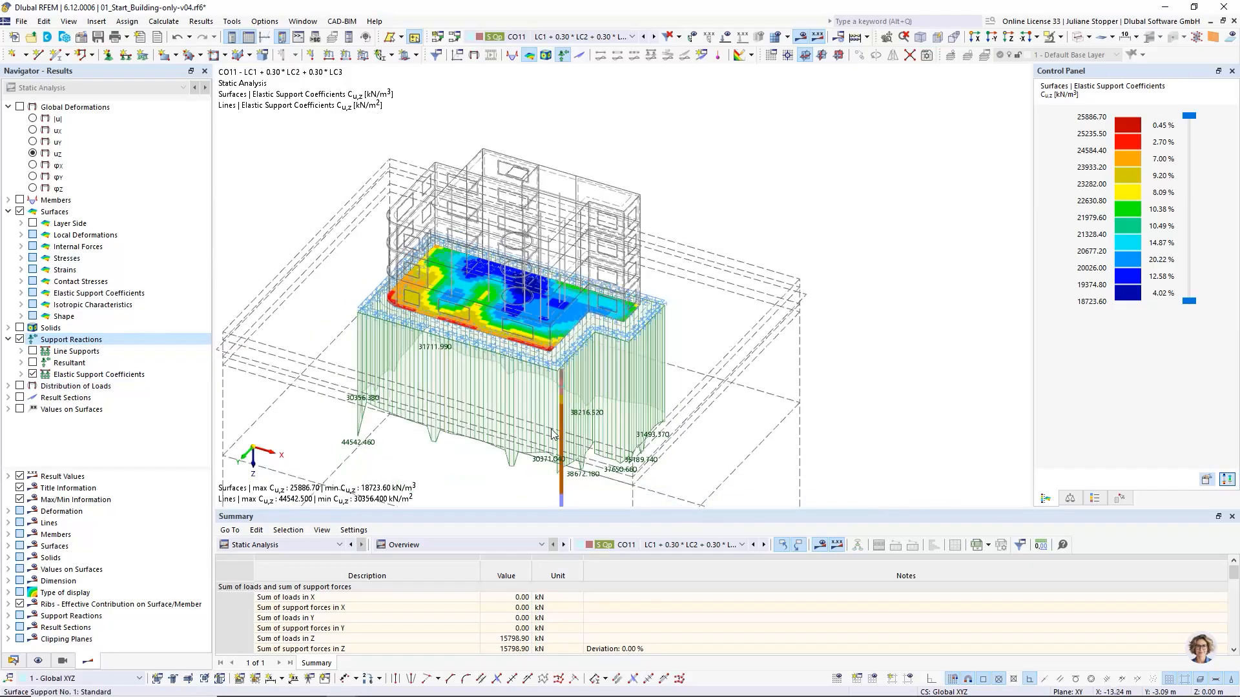
pyautogui.moveTo(527, 400); pyautogui.dragTo(616, 415, button='middle')
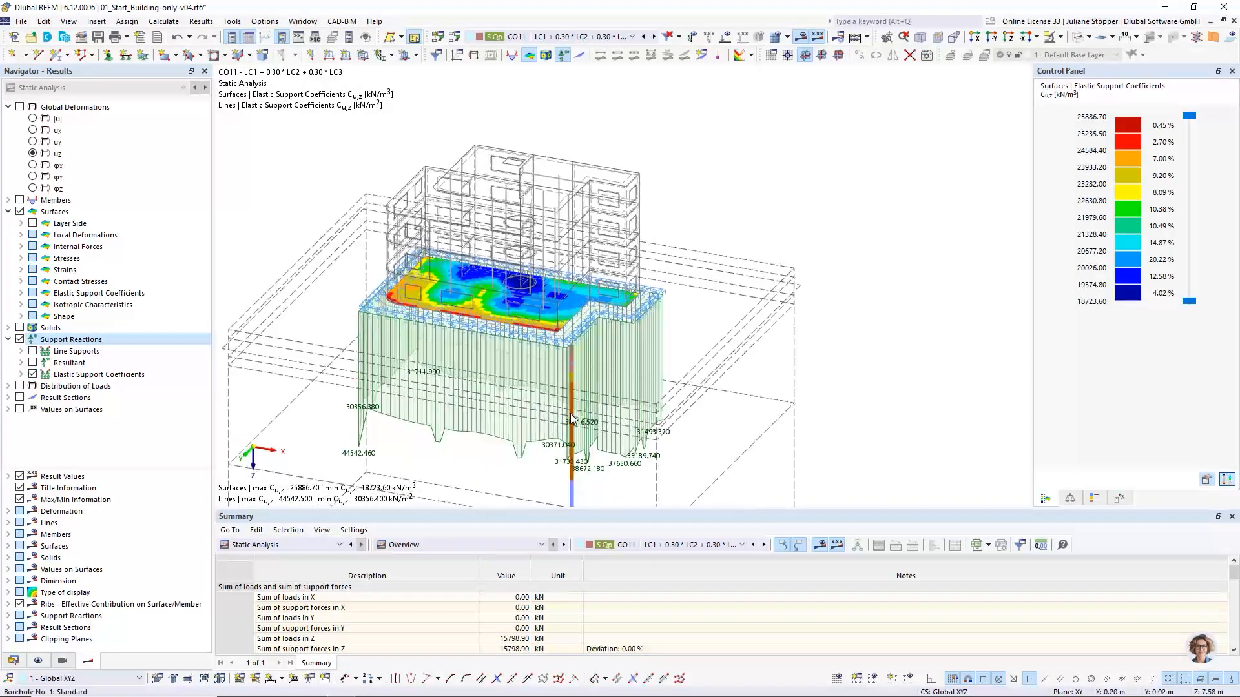
pyautogui.click(33, 375)
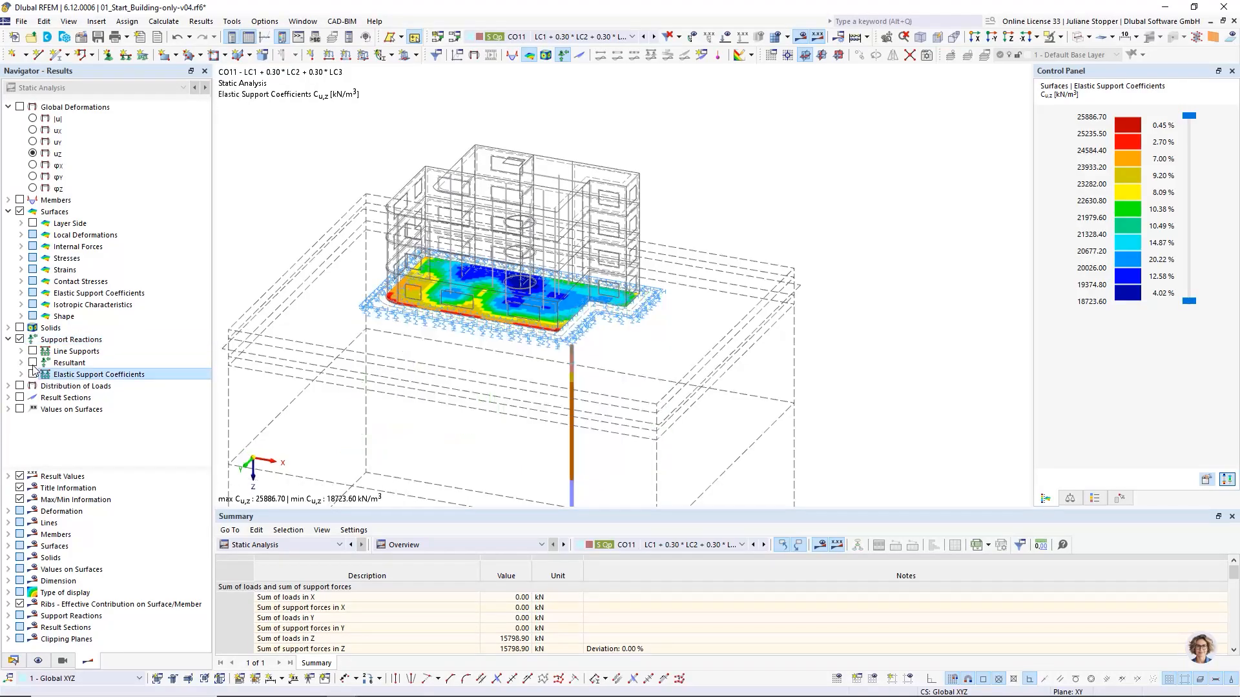
pyautogui.click(21, 341)
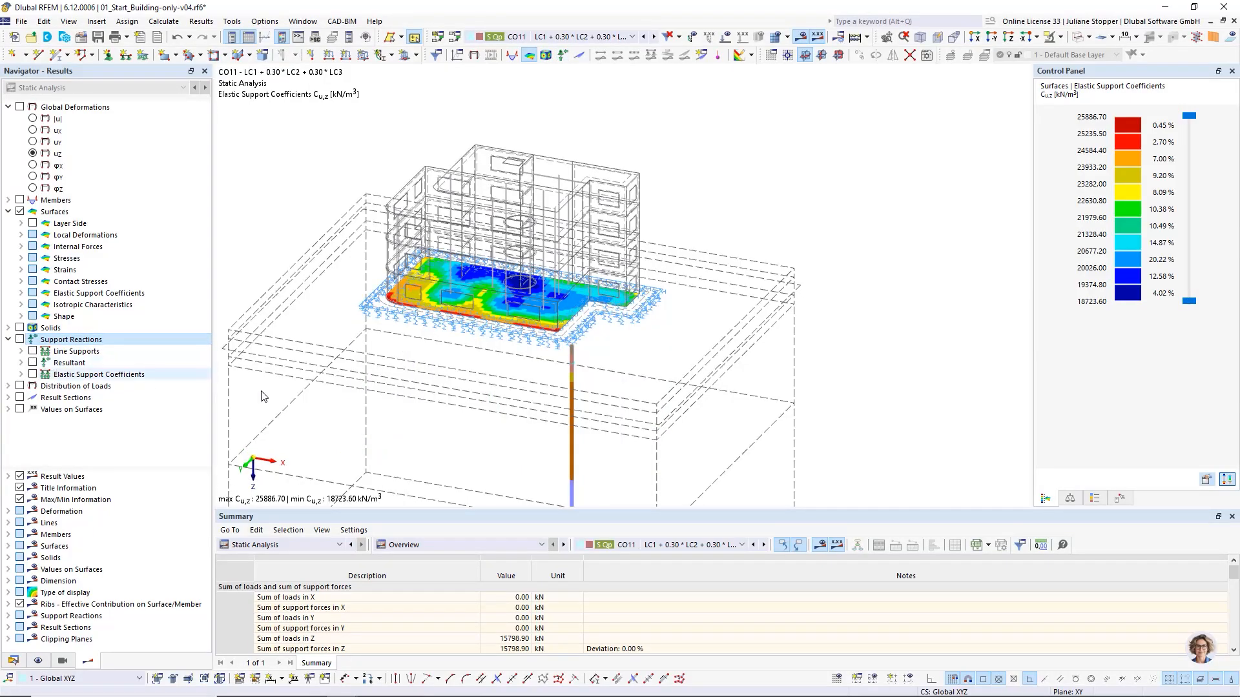
# Step: Review the settings for a new result section without creating one
pyautogui.keyDown('ctrl'); pyautogui.moveTo(335, 350); pyautogui.dragTo(390, 387, button='middle'); pyautogui.keyUp('ctrl')
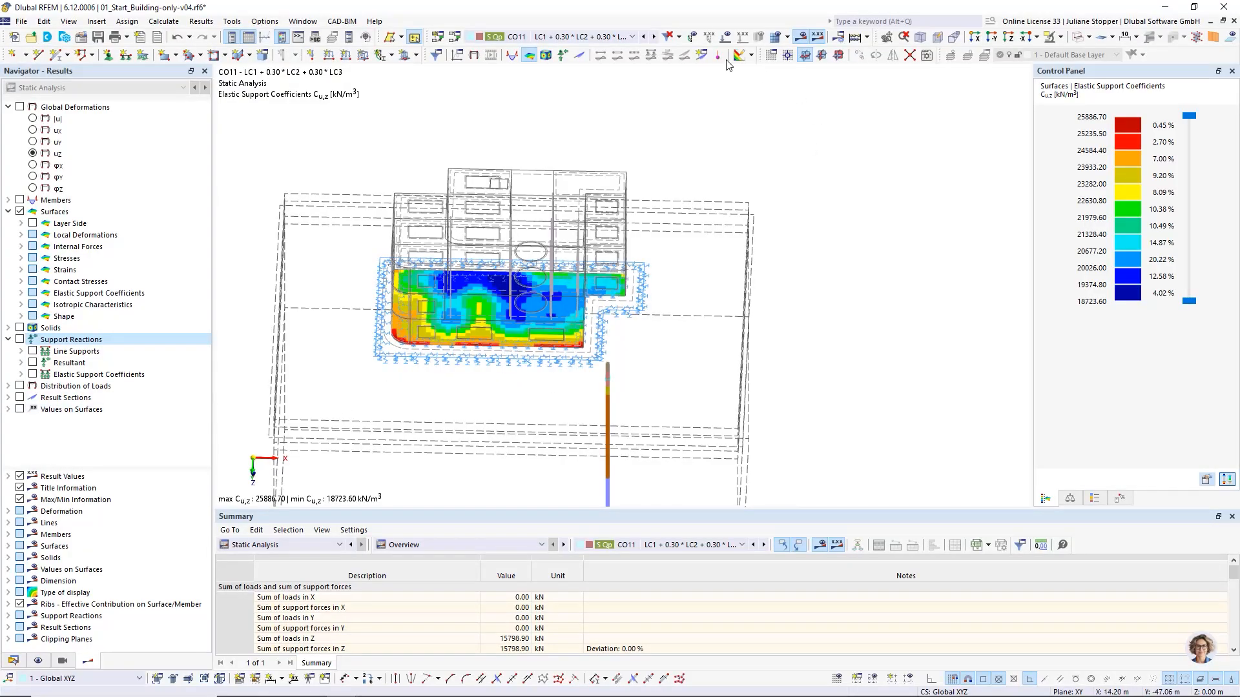
pyautogui.click(703, 57)
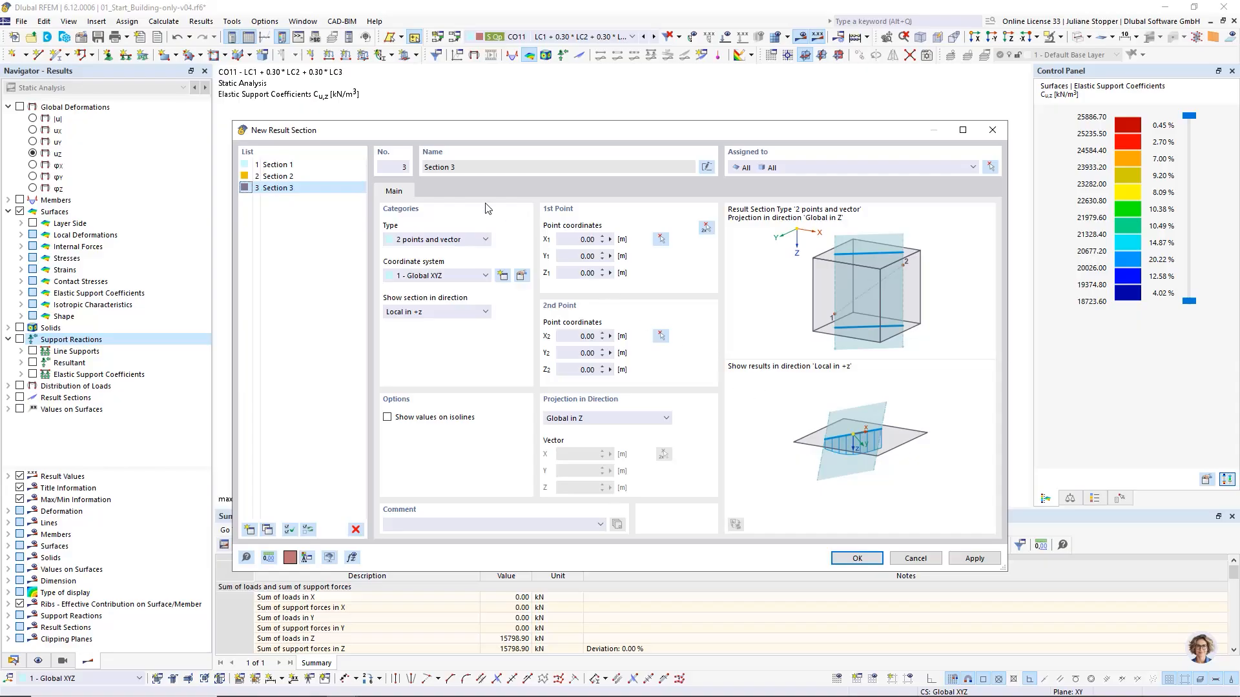
pyautogui.click(915, 558)
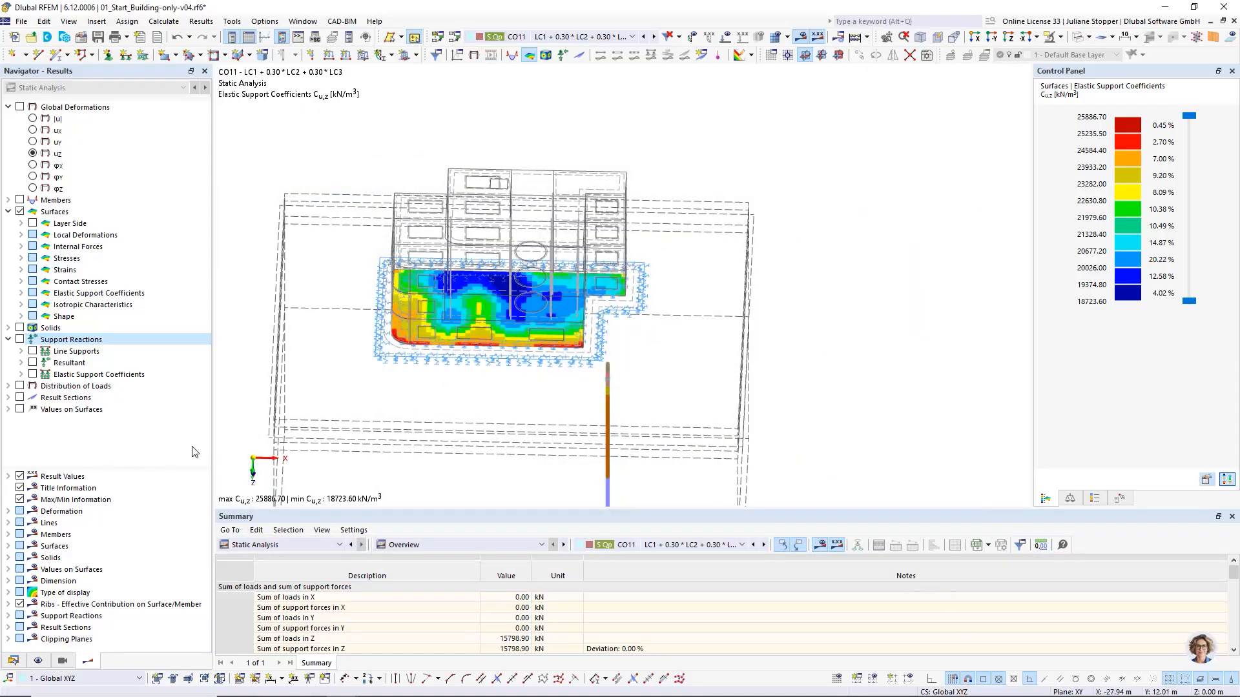
# Step: Show the result sections with only Section 1 visible and view its Cu,z diagram beneath the foundation slab
pyautogui.click(8, 397)
pyautogui.click(20, 397)
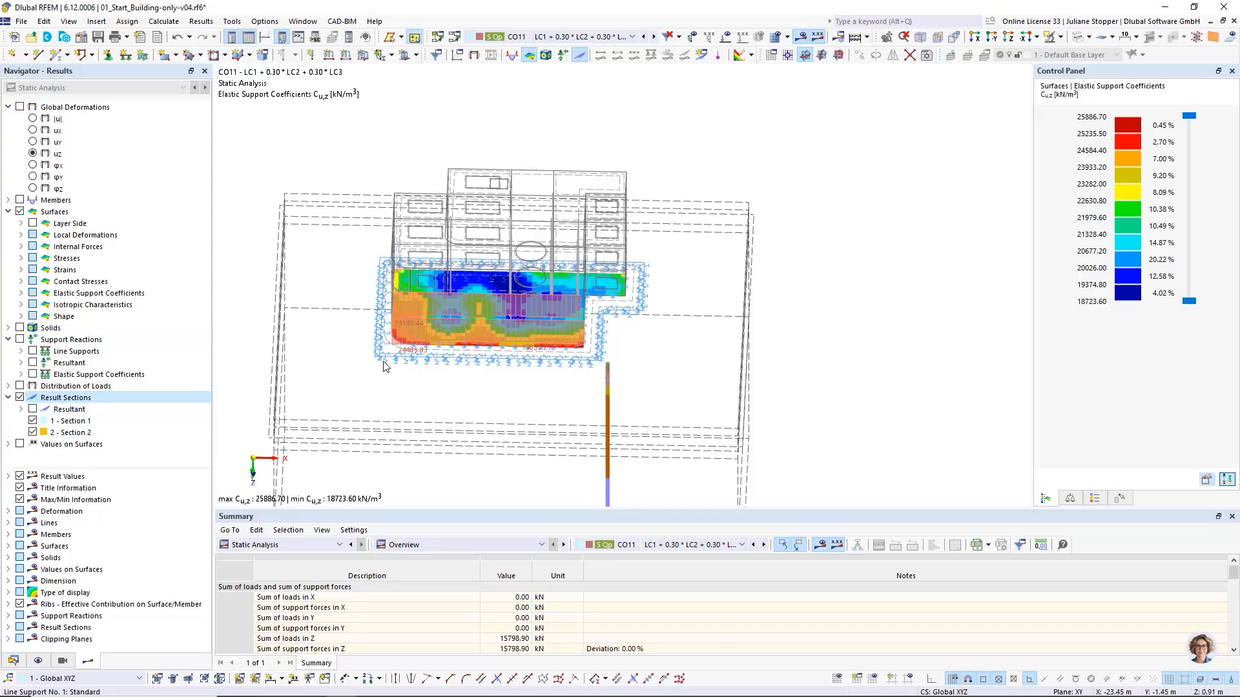
pyautogui.keyDown('ctrl'); pyautogui.moveTo(383, 366); pyautogui.dragTo(447, 353, button='middle'); pyautogui.keyUp('ctrl')
pyautogui.click(32, 432)
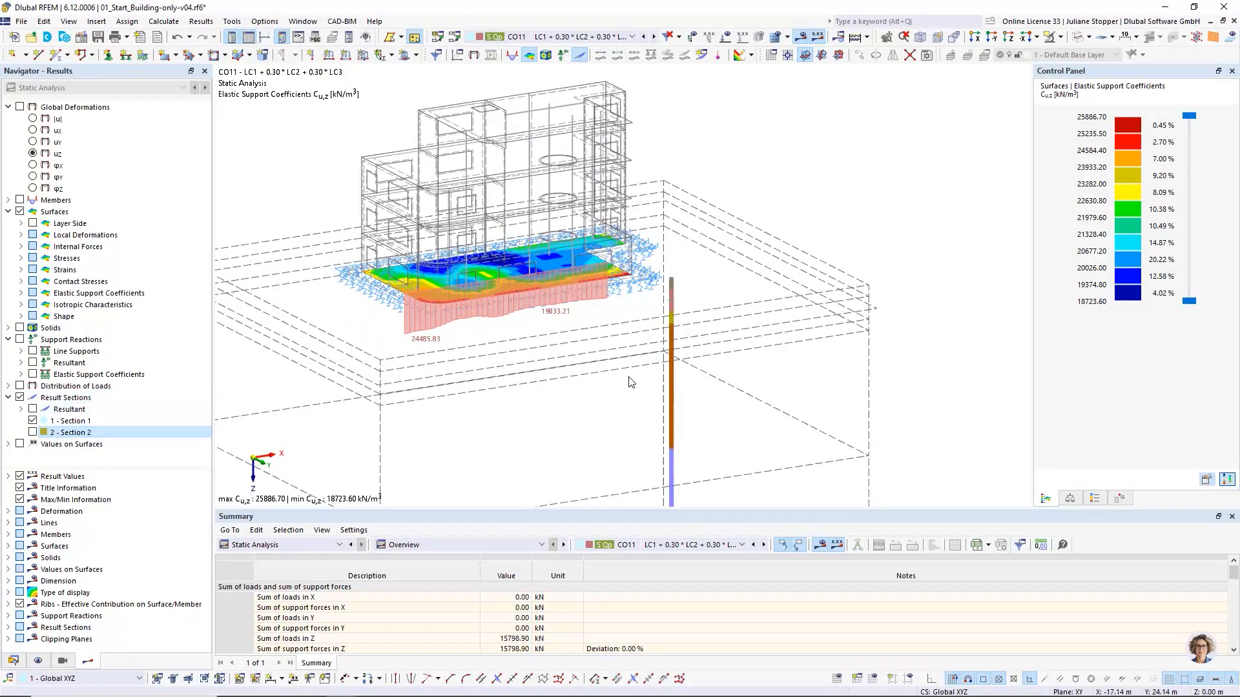
pyautogui.moveTo(596, 382)
pyautogui.keyDown('ctrl'); pyautogui.mouseDown(button='middle')
pyautogui.moveTo(523, 354)
pyautogui.moveTo(595, 357)
pyautogui.moveTo(580, 372)
pyautogui.mouseUp(button='middle'); pyautogui.keyUp('ctrl')
pyautogui.scroll(1, 438, 306)
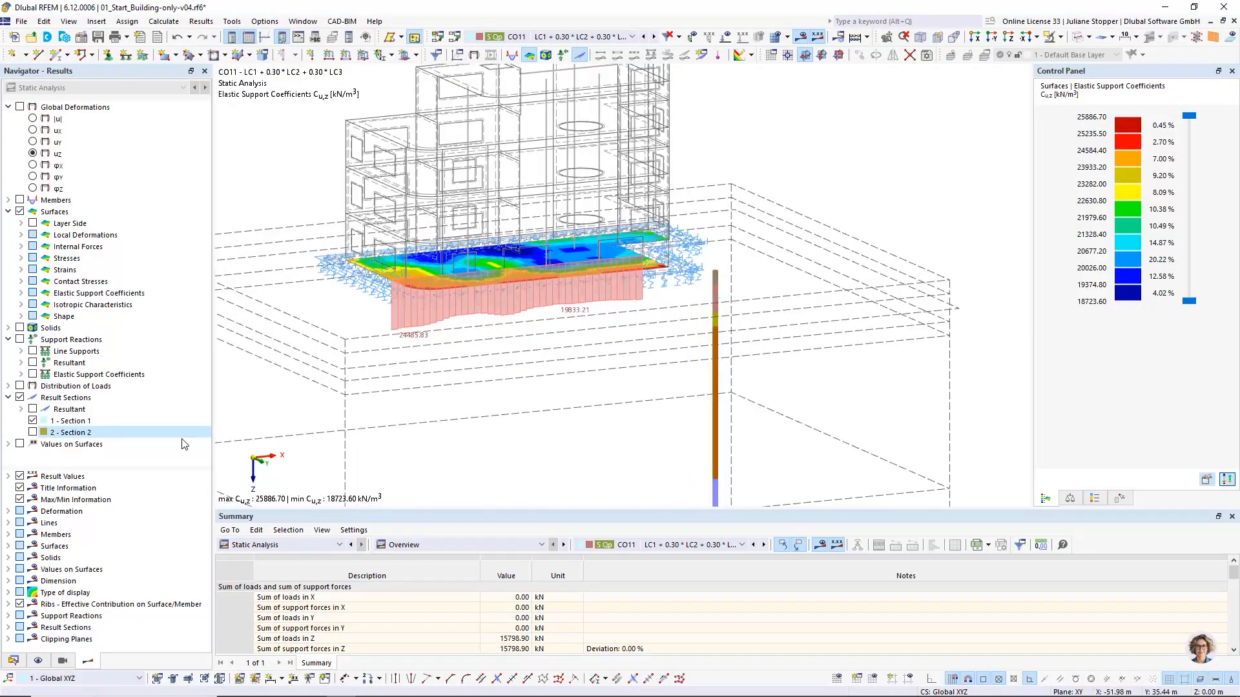
# Step: Look at the result diagrams of Section 1 and close them
pyautogui.rightClick(72, 421)
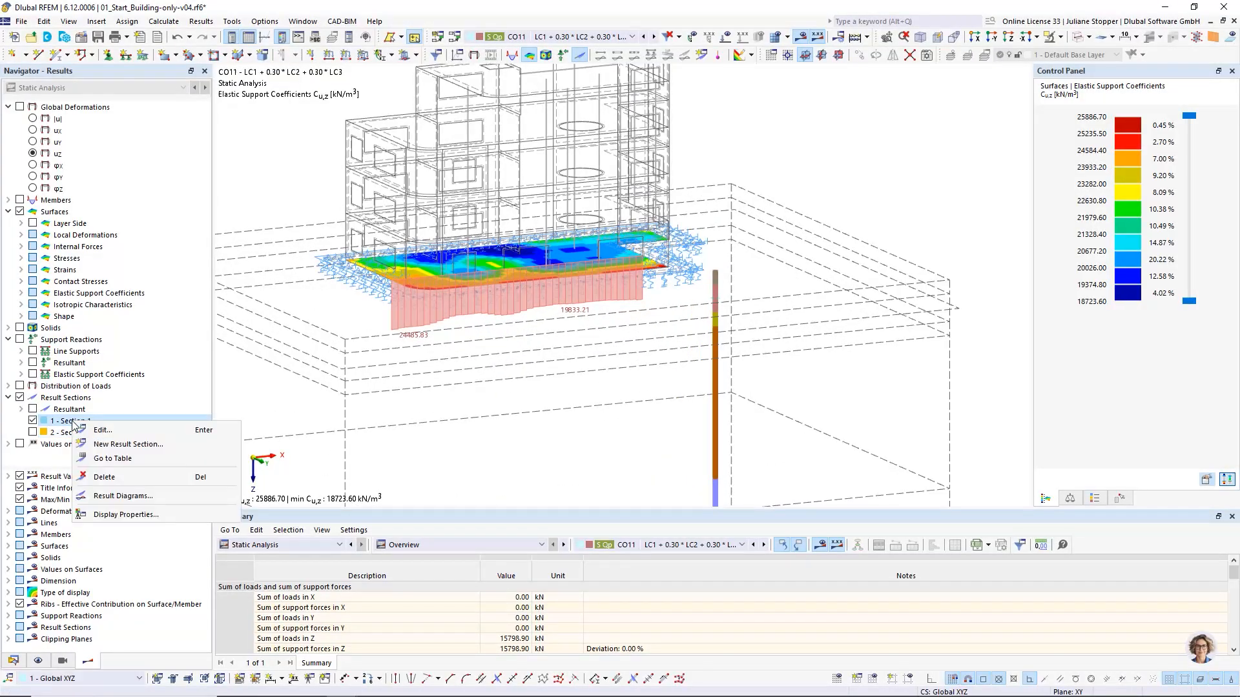
pyautogui.click(108, 495)
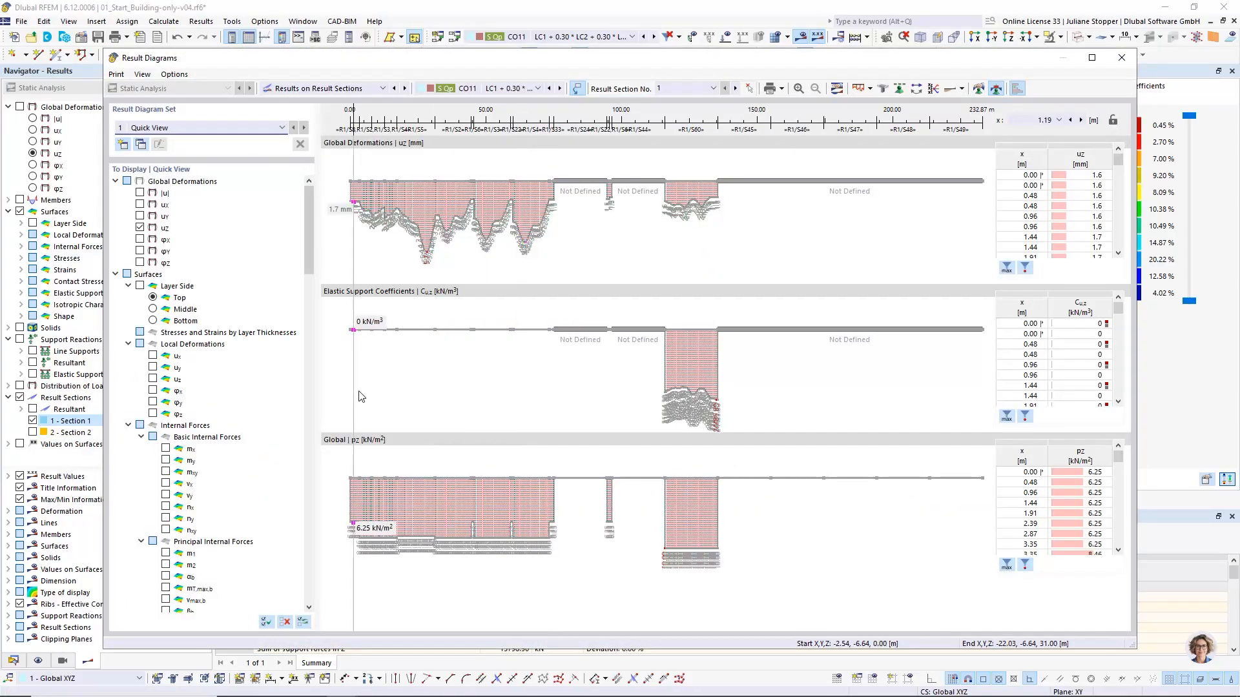
pyautogui.click(1121, 61)
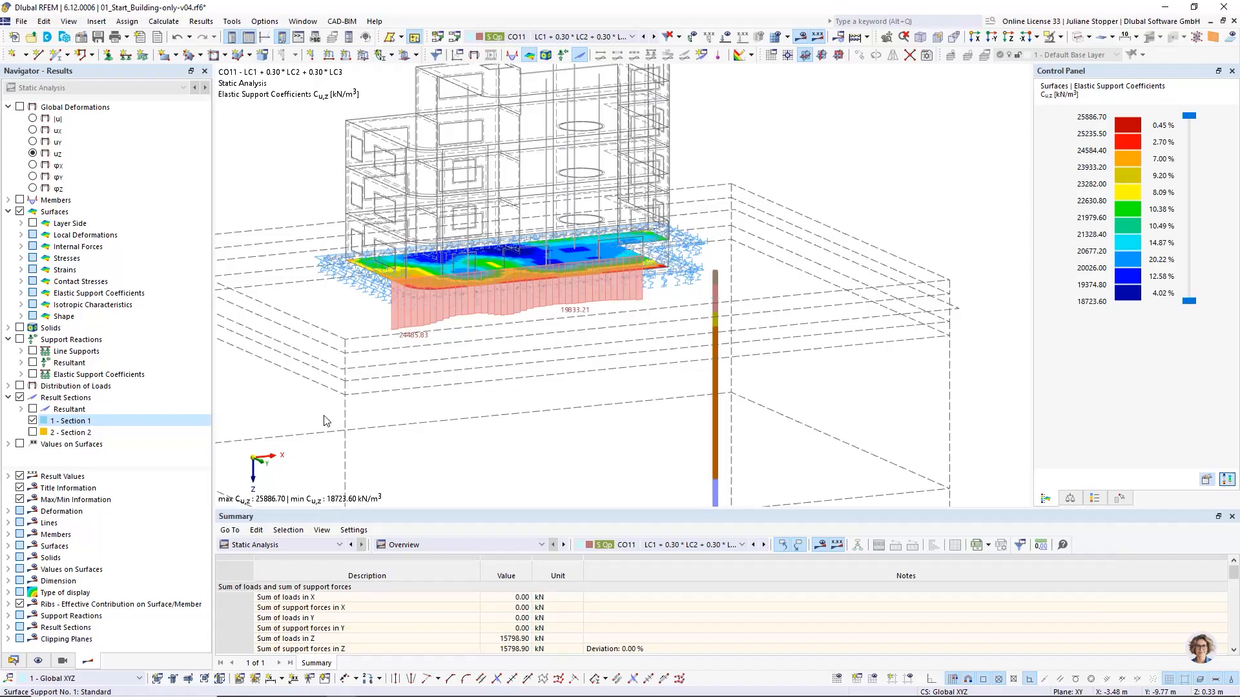
# Step: Edit result section Section 1 so that it is assigned only to surface 60 and to no solids
pyautogui.rightClick(60, 425)
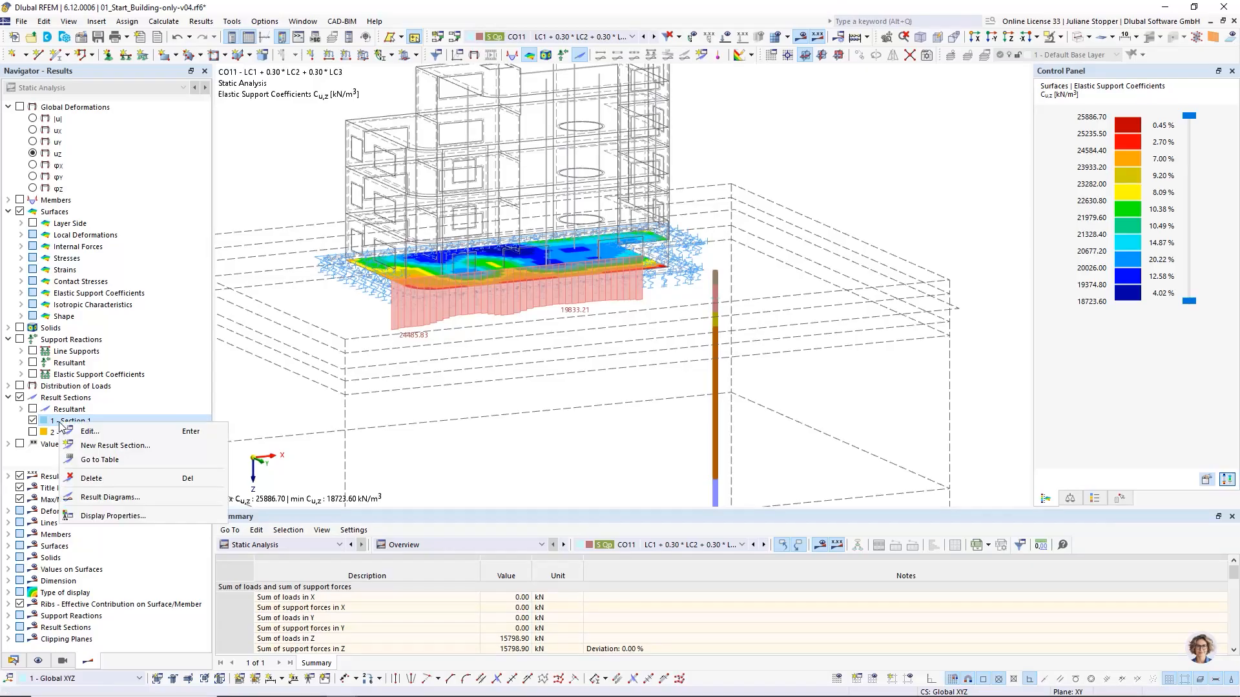
pyautogui.click(94, 434)
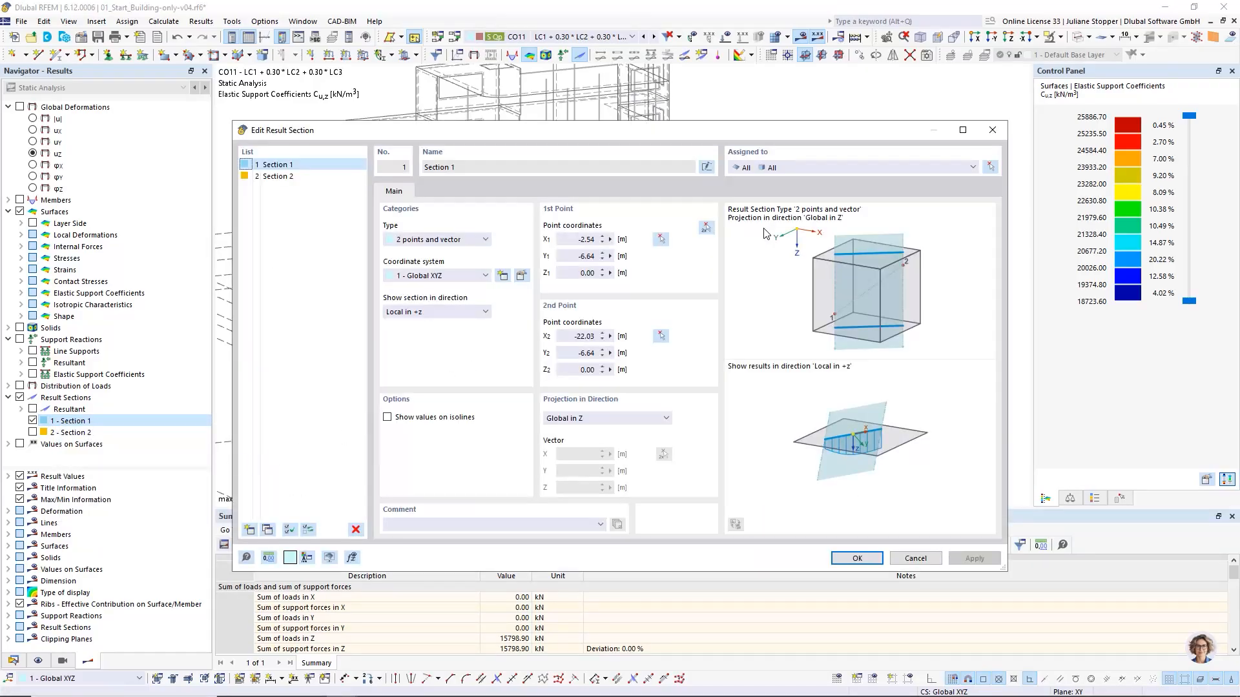
pyautogui.click(990, 166)
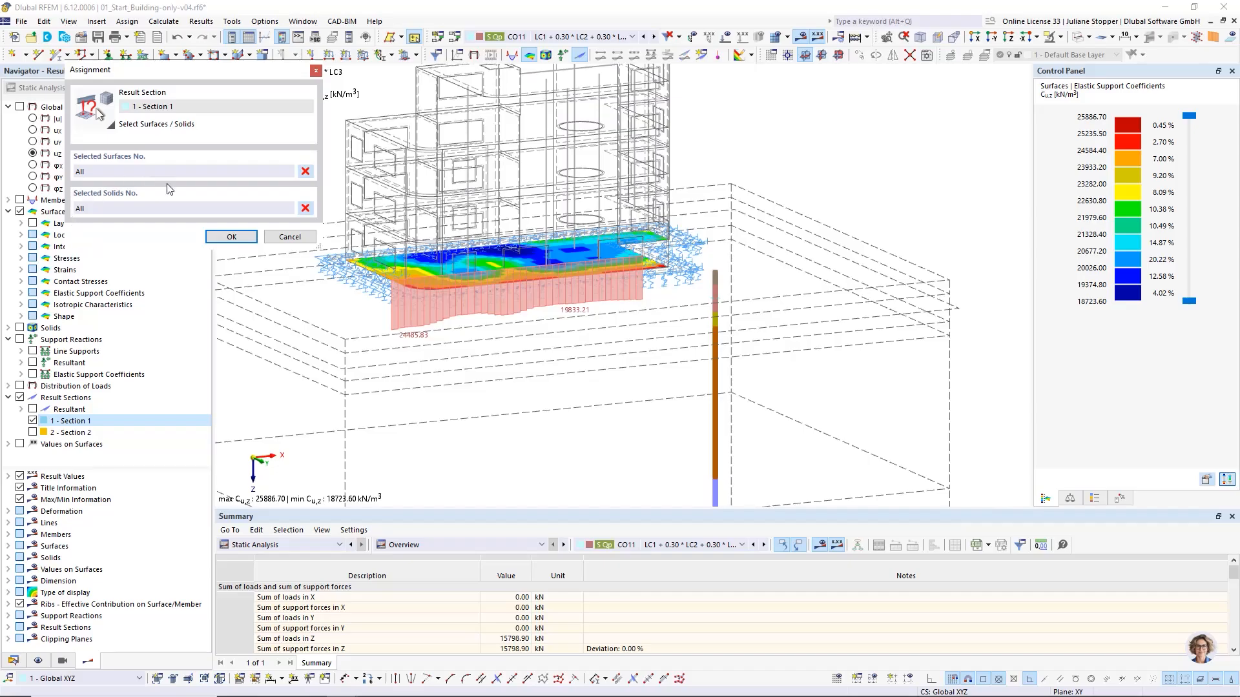
pyautogui.click(305, 208)
pyautogui.click(305, 171)
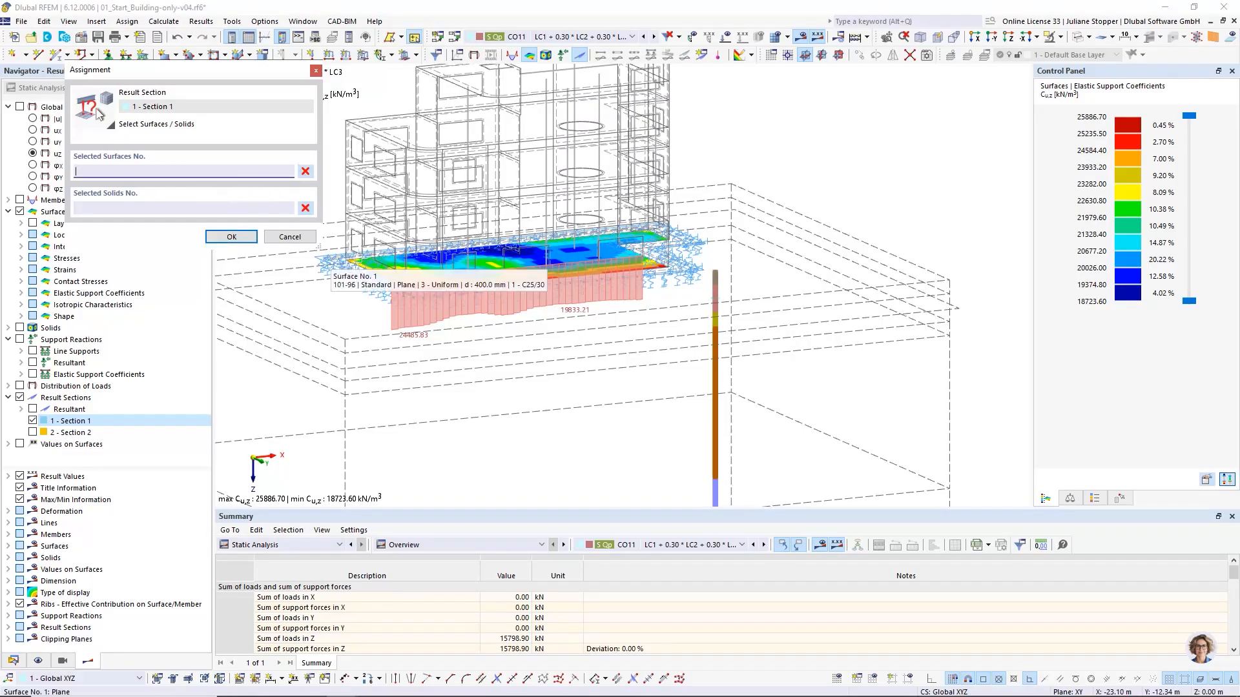
pyautogui.scroll(5, 411, 309)
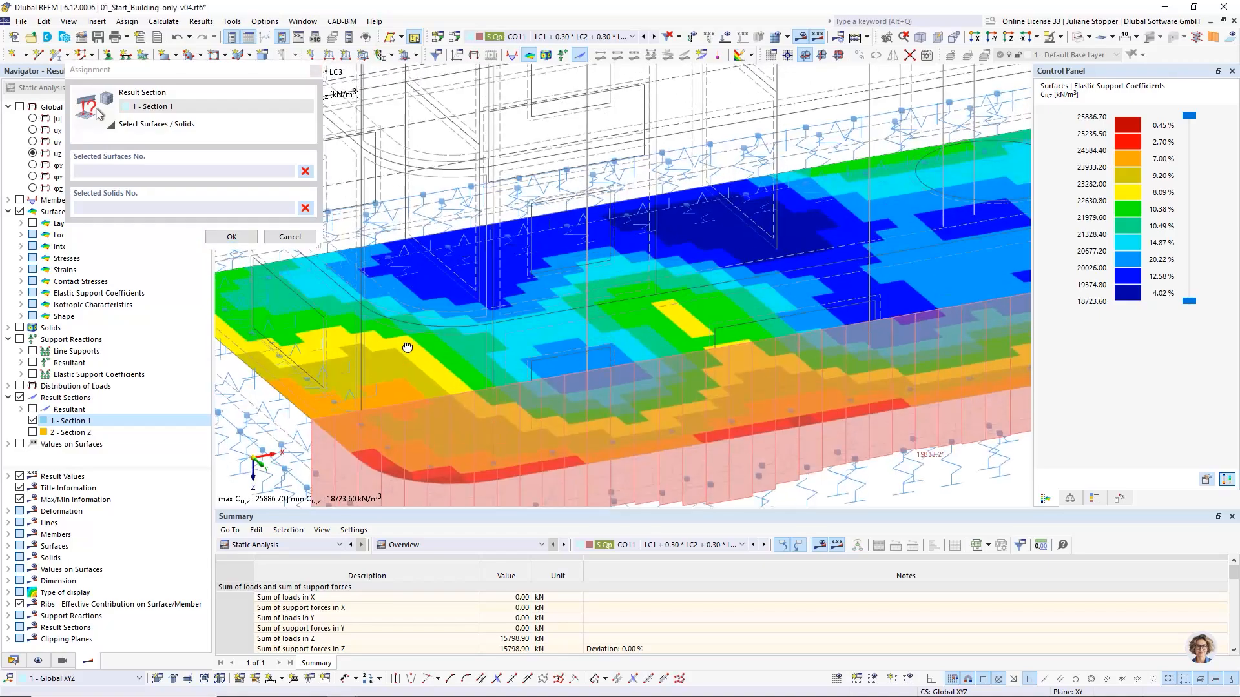
pyautogui.scroll(3, 407, 348)
pyautogui.scroll(3, 423, 243)
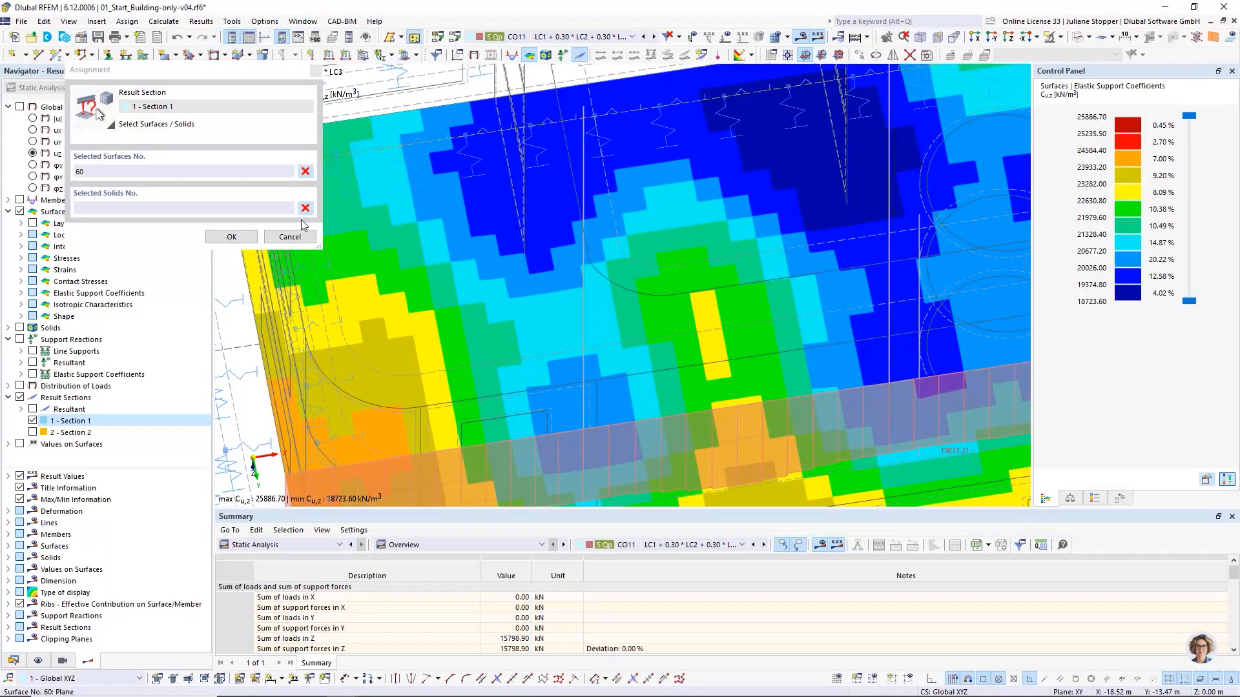
pyautogui.click(231, 236)
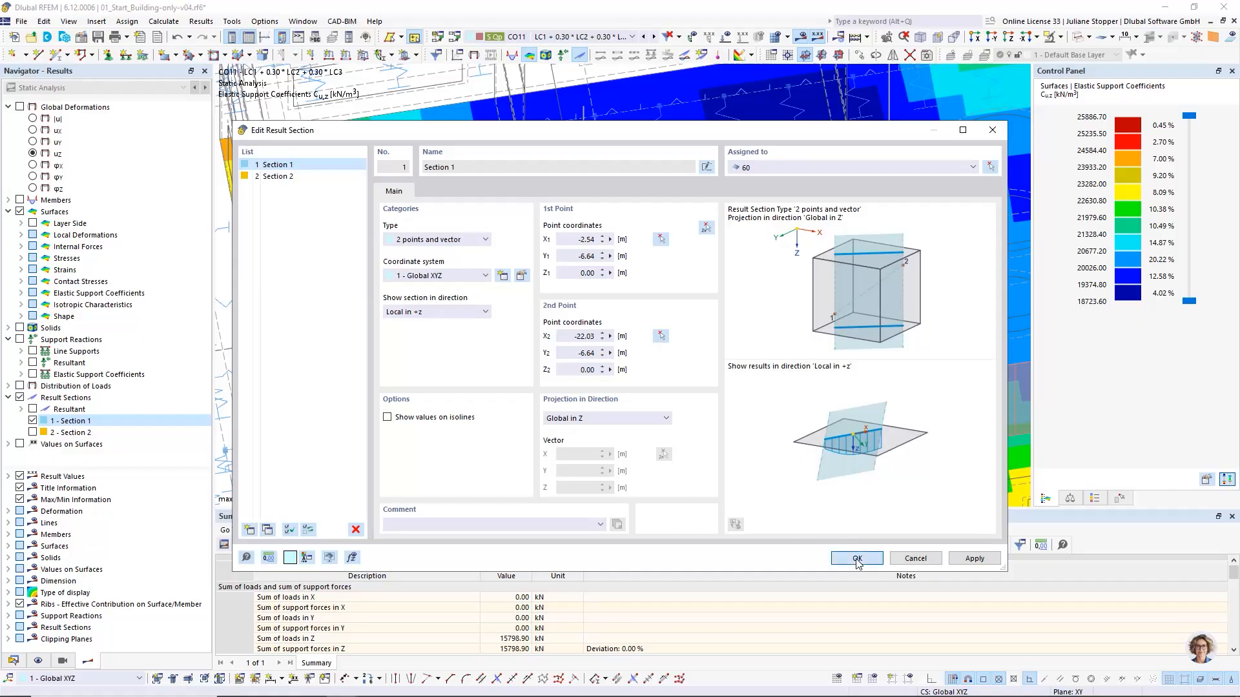
pyautogui.click(857, 561)
# Step: Open the result diagrams of Section 1 and remove the global deformation uz from them
pyautogui.rightClick(58, 423)
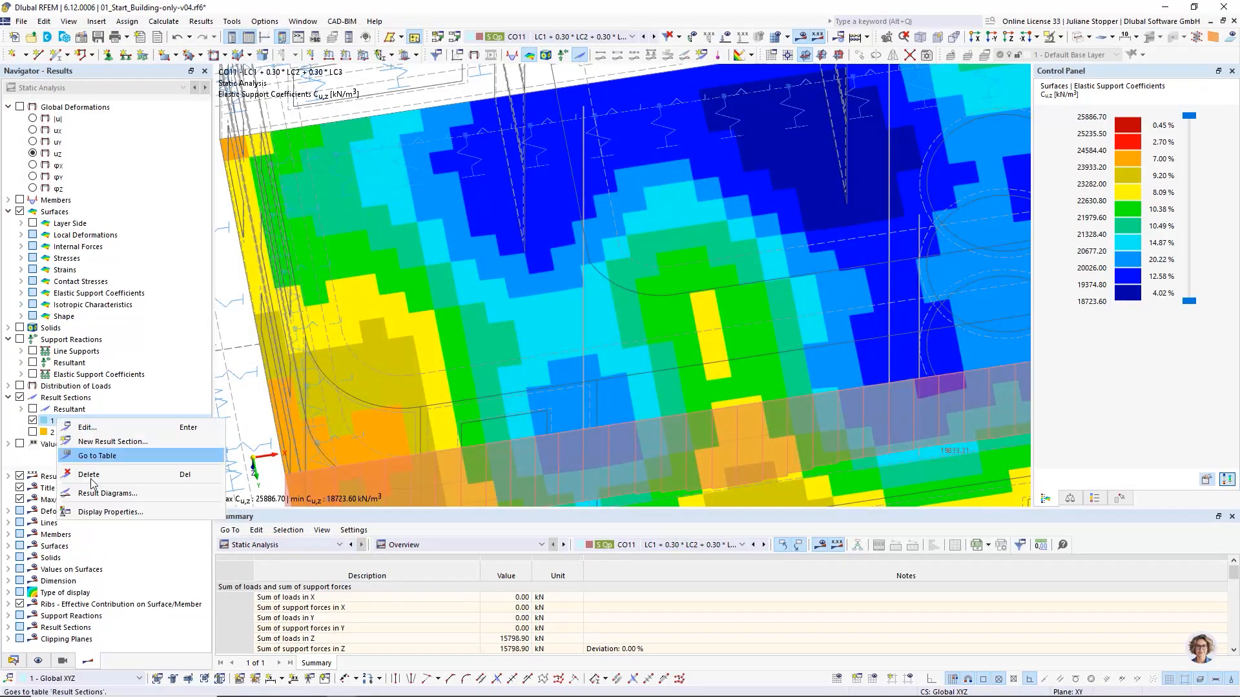
pyautogui.click(95, 491)
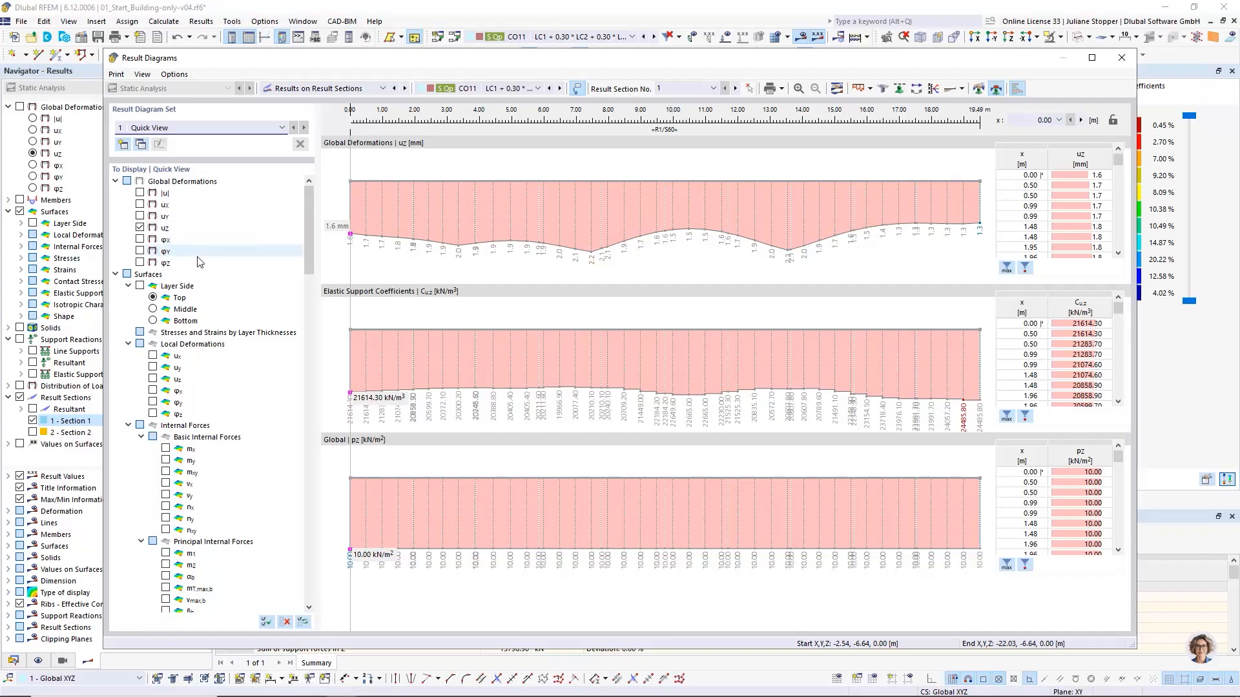
pyautogui.scroll(-1, 162, 249)
pyautogui.click(140, 193)
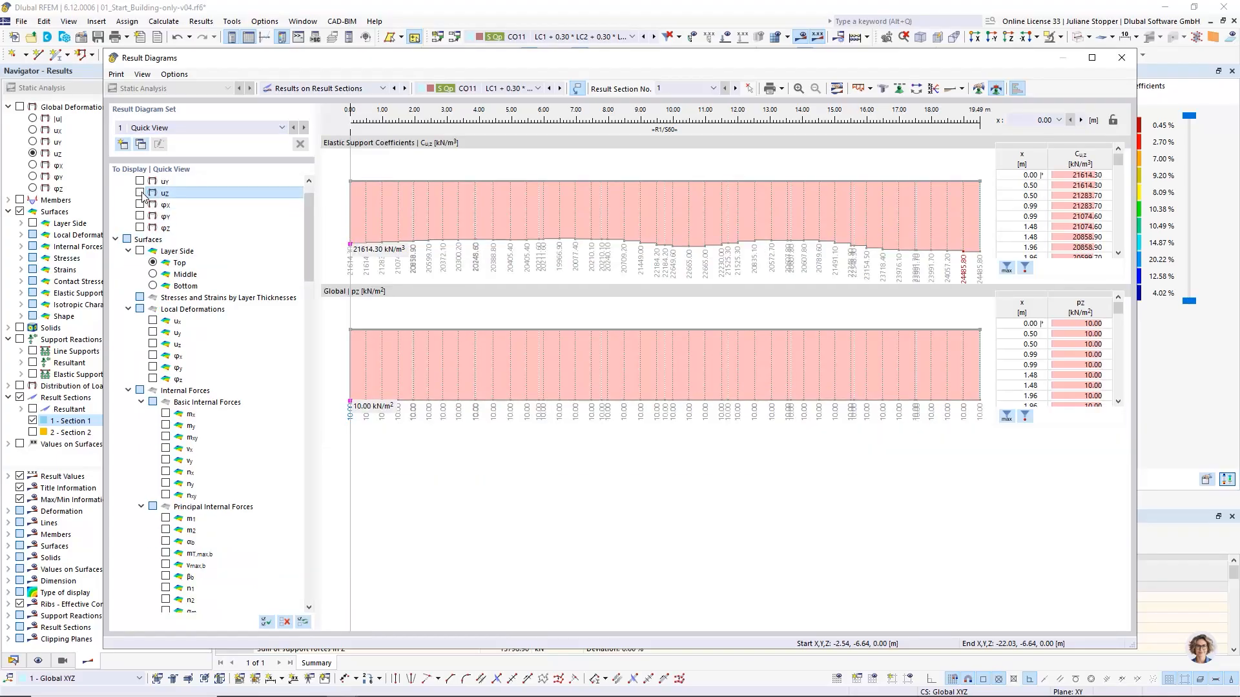
# Step: Replace the load pZ and support coefficient Cu,z diagrams of Section 1 with the contact stress σz diagram
pyautogui.scroll(-12, 207, 238)
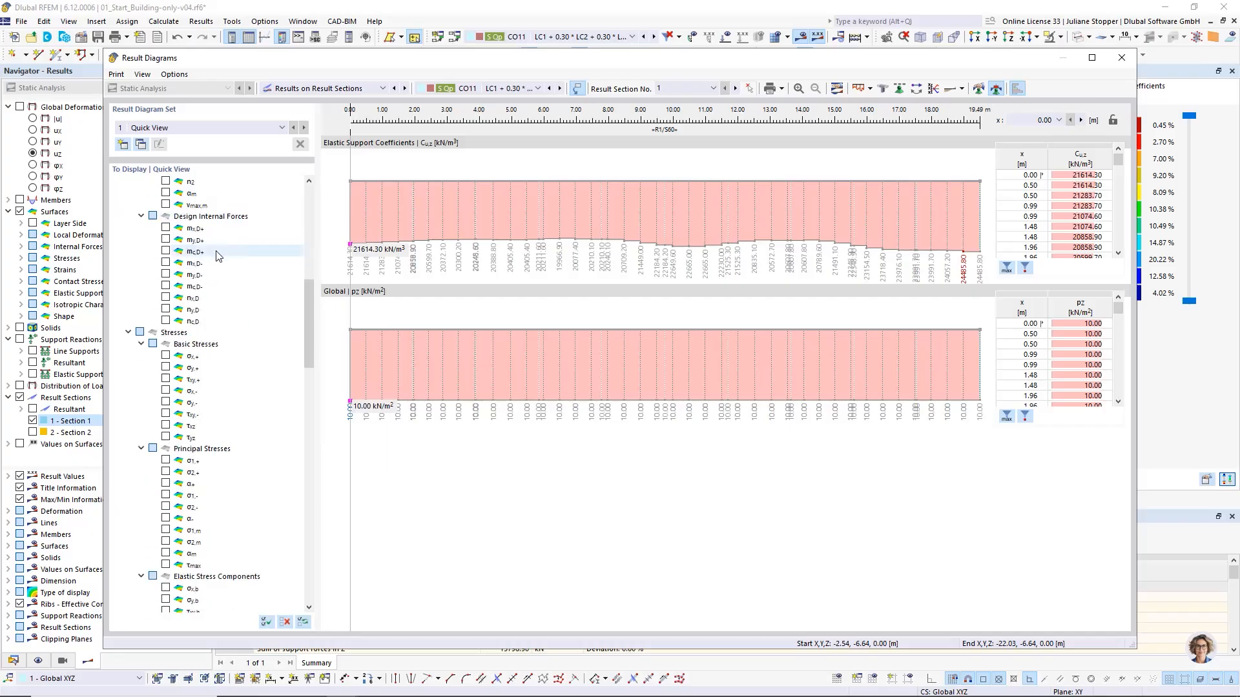
pyautogui.scroll(-10, 218, 256)
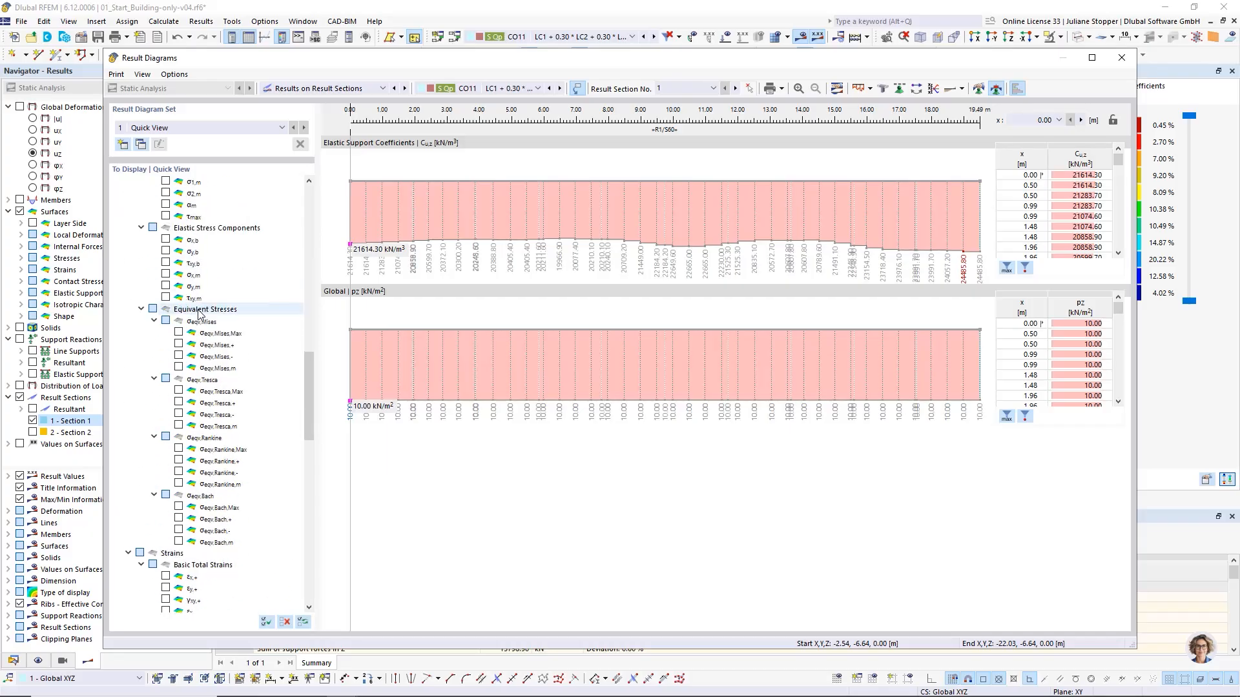
pyautogui.scroll(8, 207, 314)
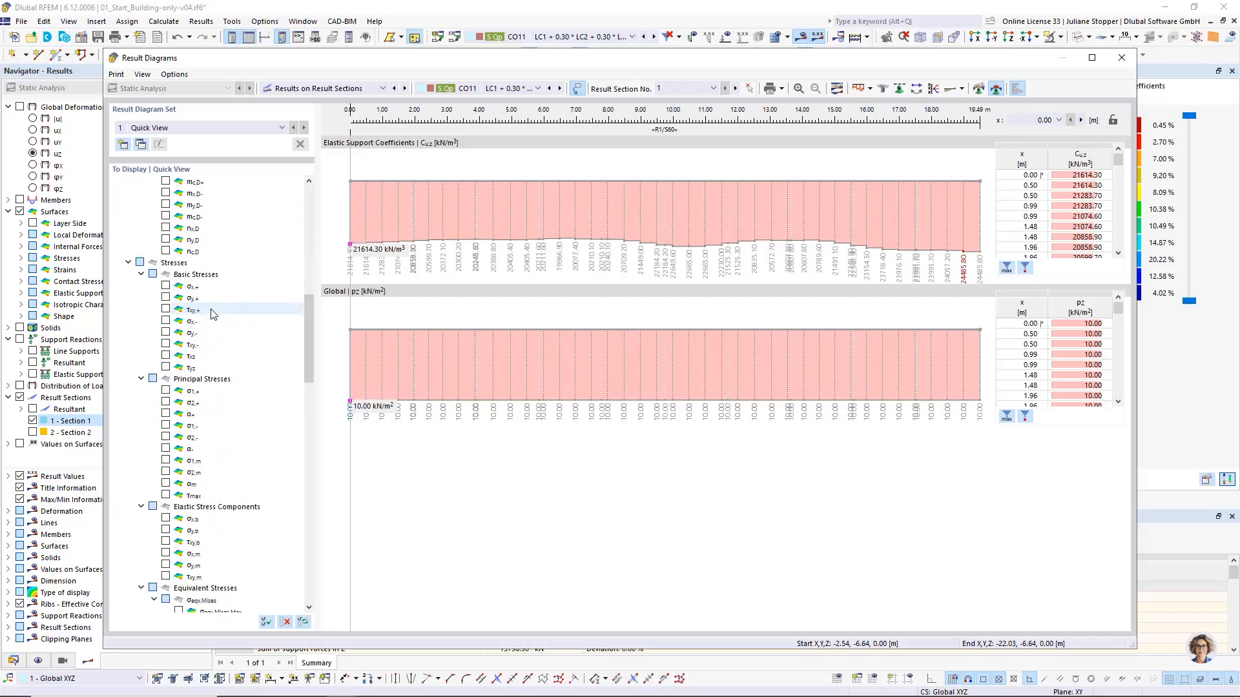
pyautogui.scroll(7, 214, 314)
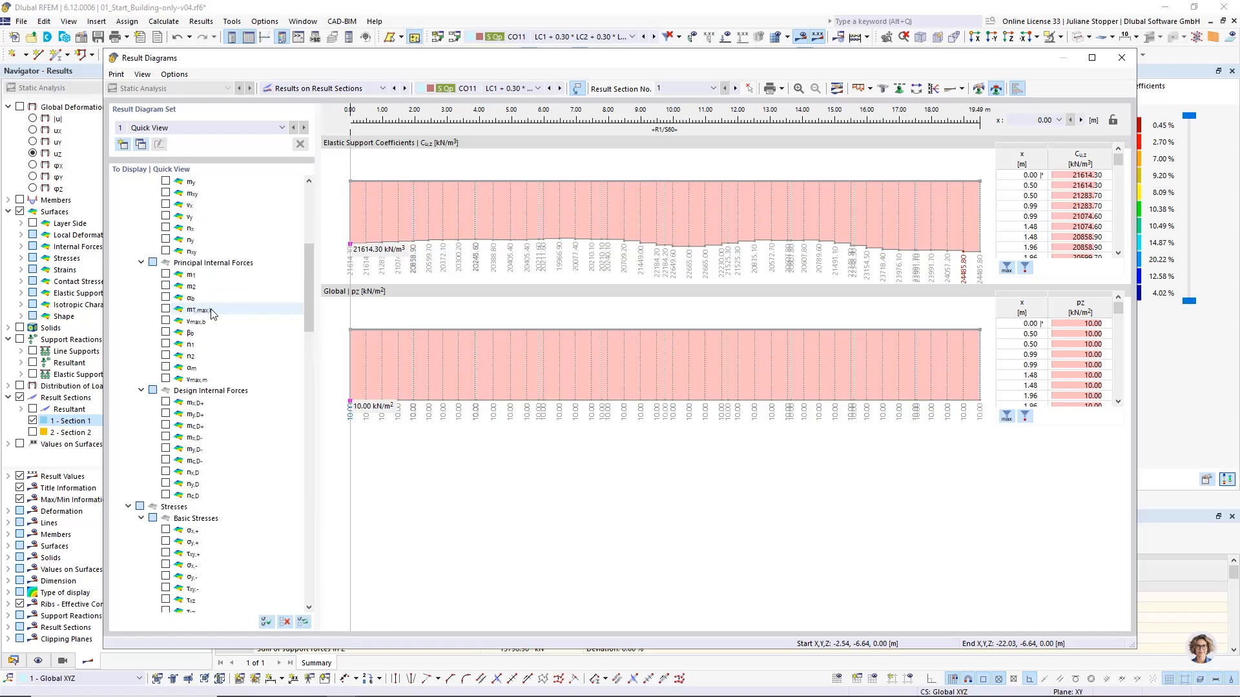
pyautogui.scroll(-13, 214, 314)
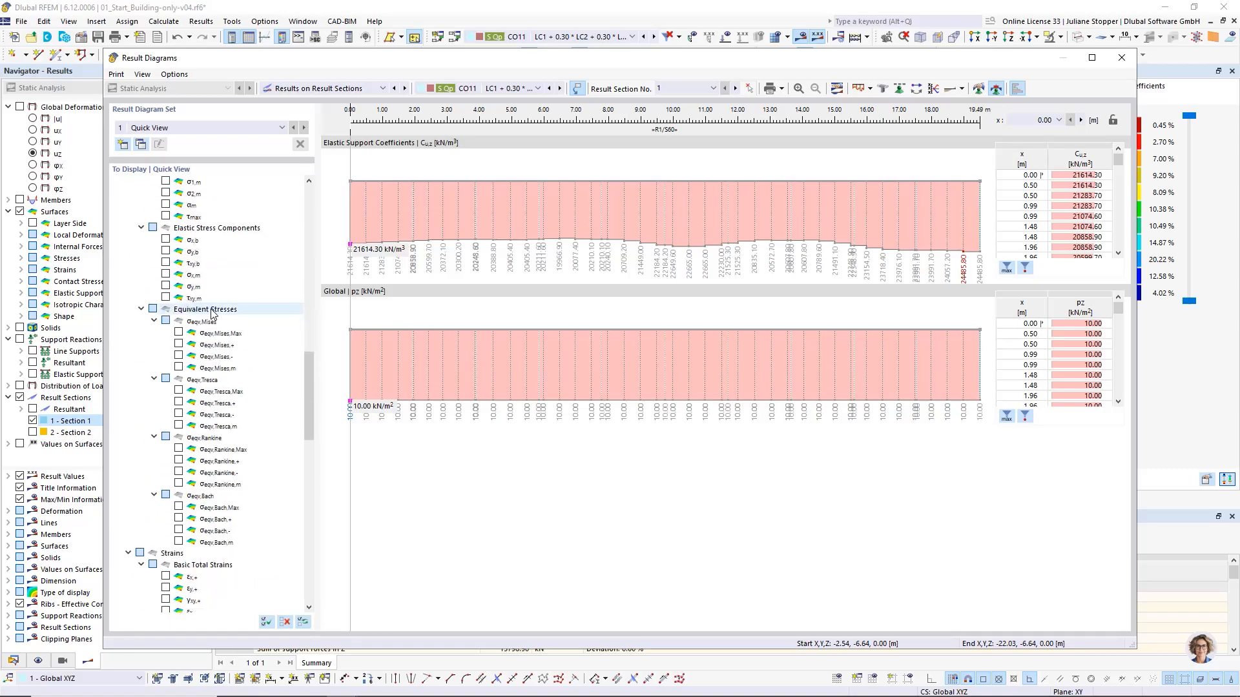
pyautogui.scroll(-2, 213, 314)
pyautogui.scroll(-12, 213, 314)
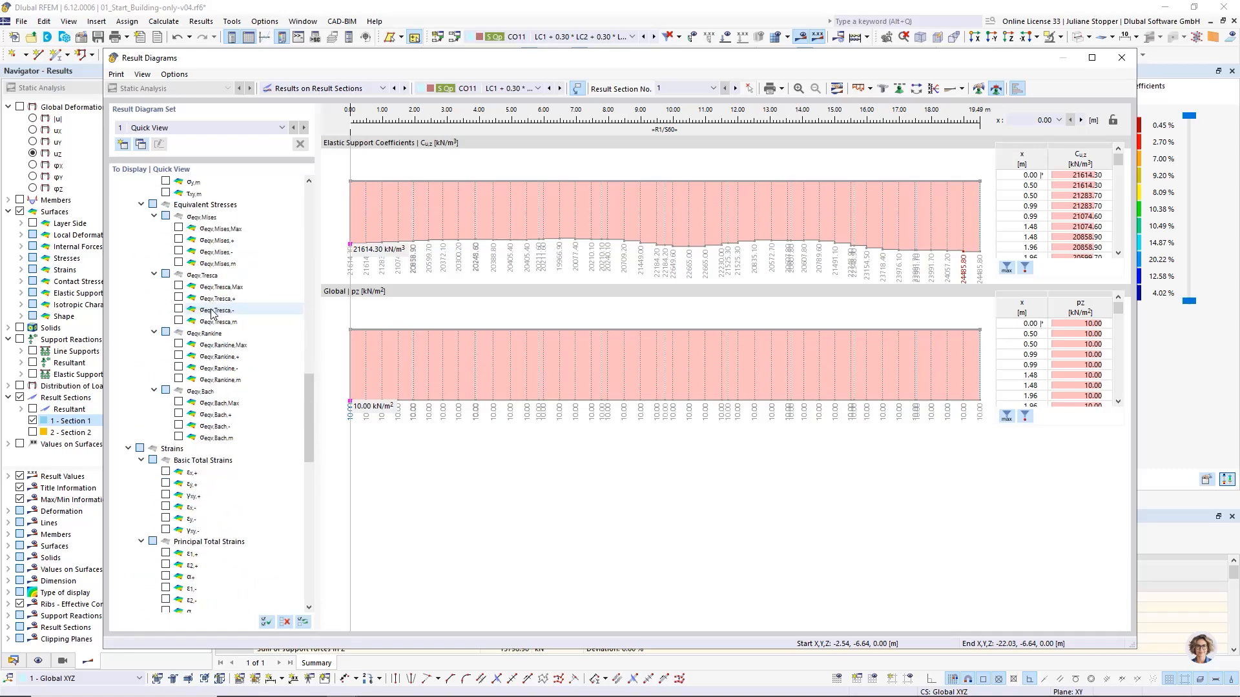
pyautogui.scroll(-5, 213, 314)
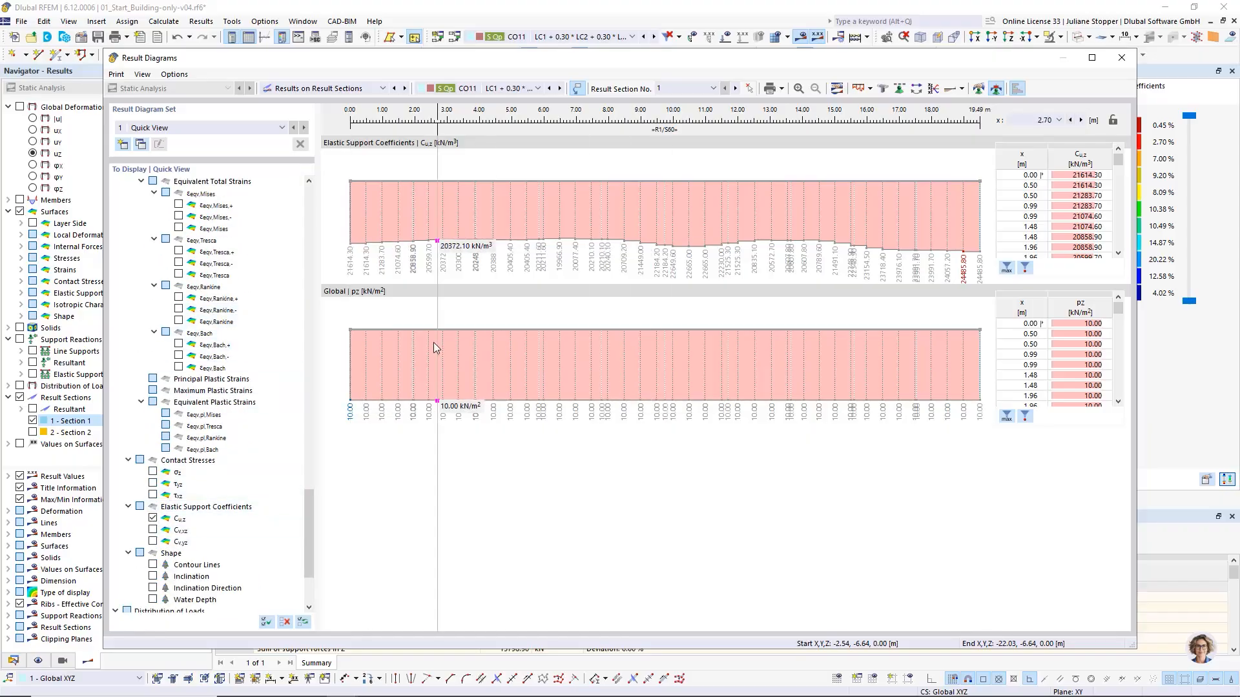
pyautogui.scroll(-3, 179, 522)
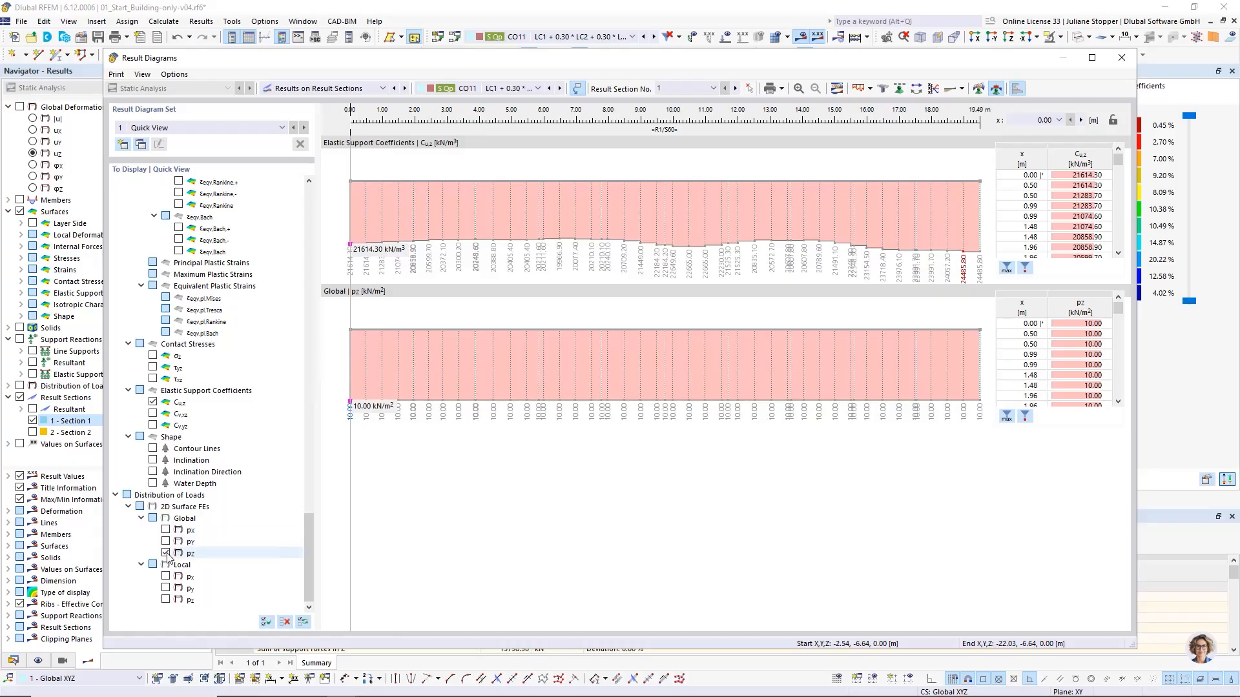
pyautogui.click(166, 553)
pyautogui.click(153, 402)
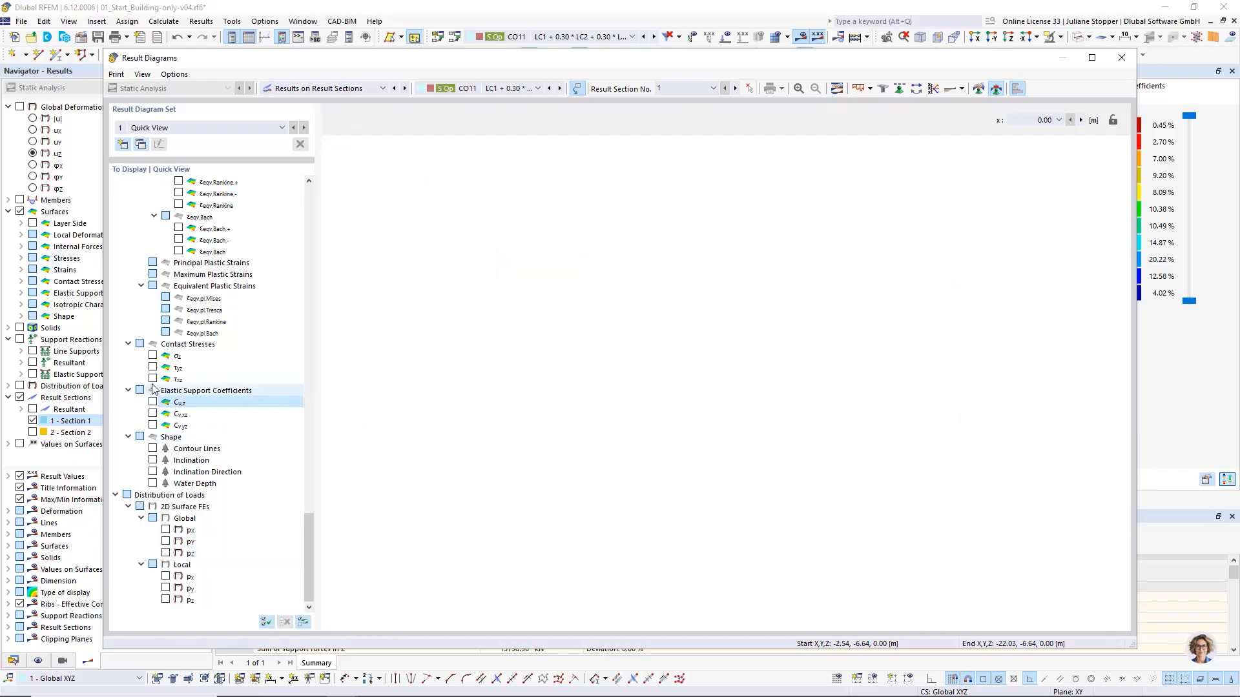
pyautogui.click(153, 356)
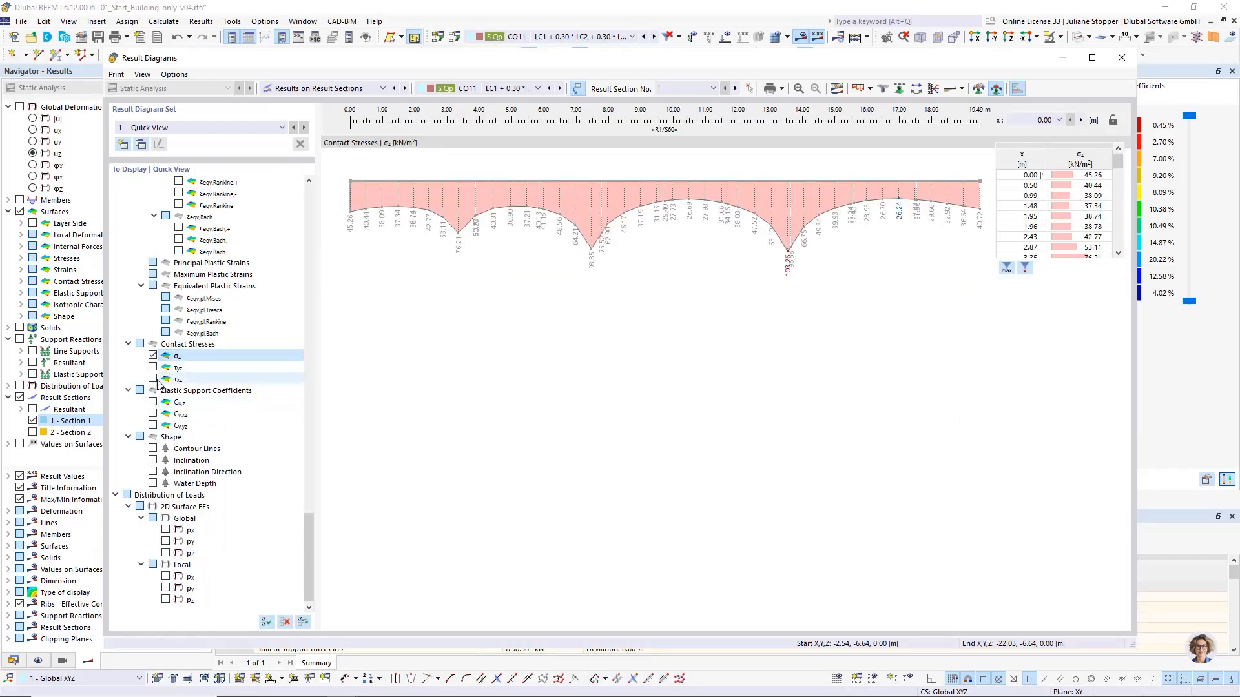
# Step: Look at the print options for the contact stress diagram and close the result diagrams
pyautogui.scroll(6, 181, 365)
pyautogui.scroll(7, 186, 359)
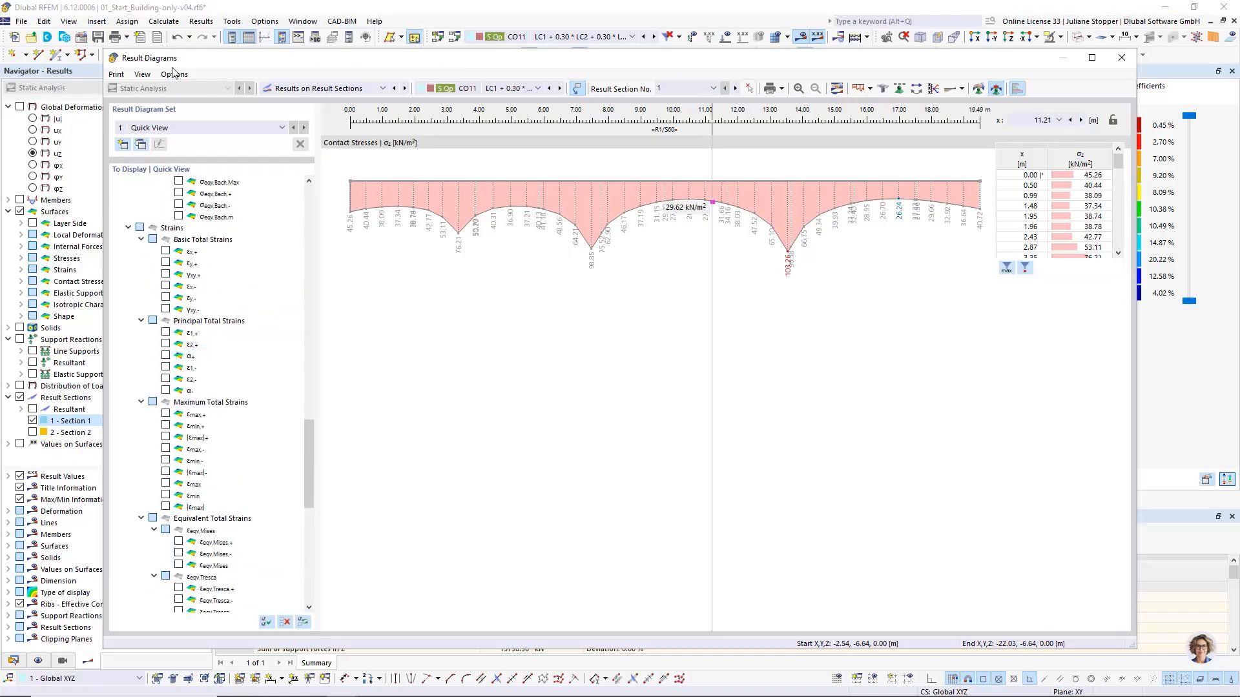
pyautogui.click(116, 74)
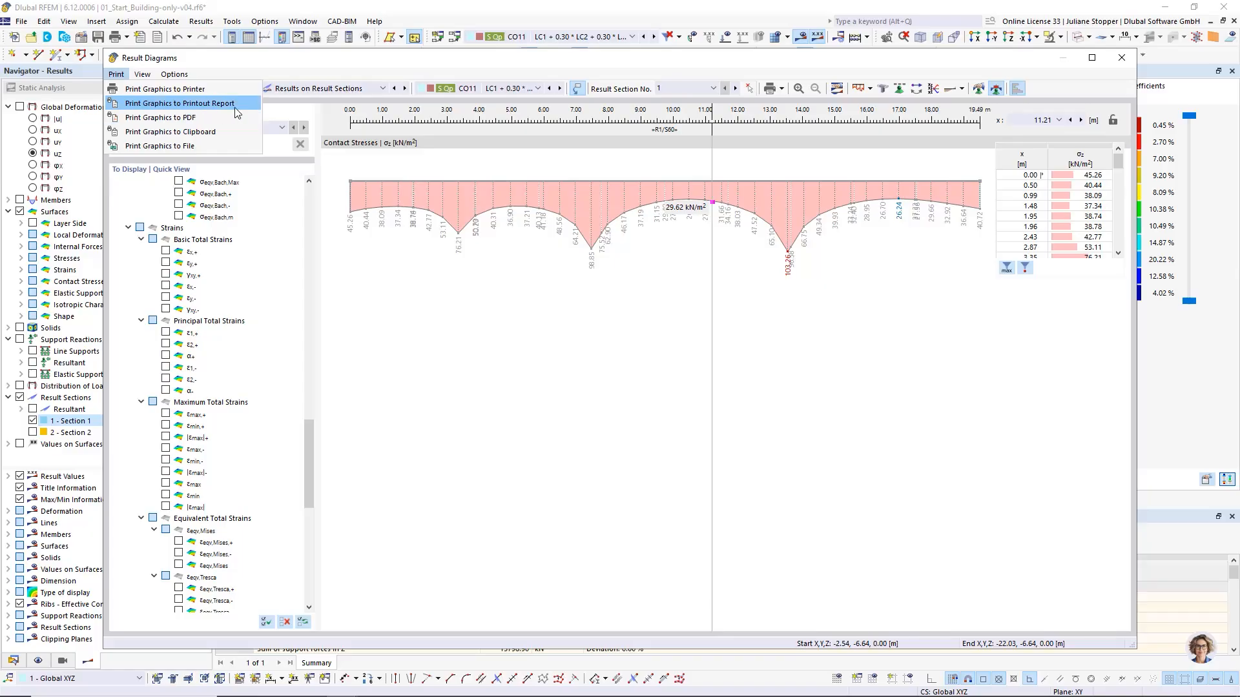
pyautogui.click(1125, 63)
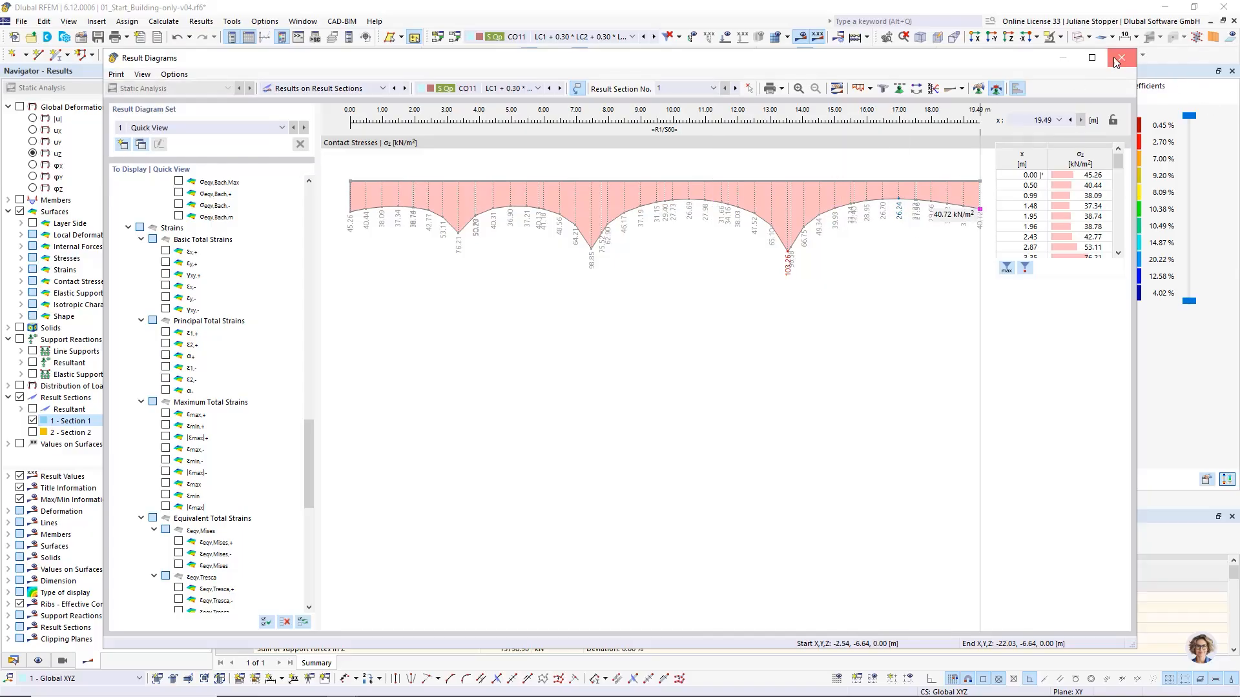
pyautogui.click(1130, 60)
# Step: Display the global deformation uZ on the foundation slab and view it together with the Section 1 diagram
pyautogui.scroll(-2, 400, 194)
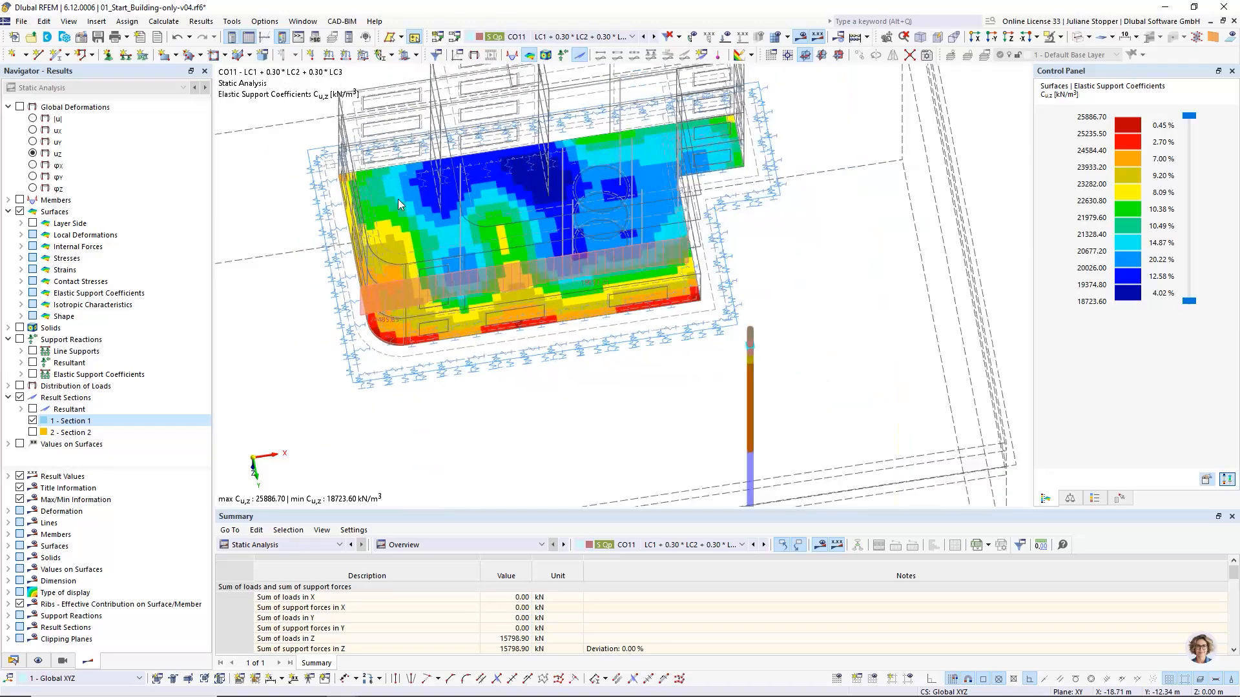
pyautogui.scroll(2, 394, 194)
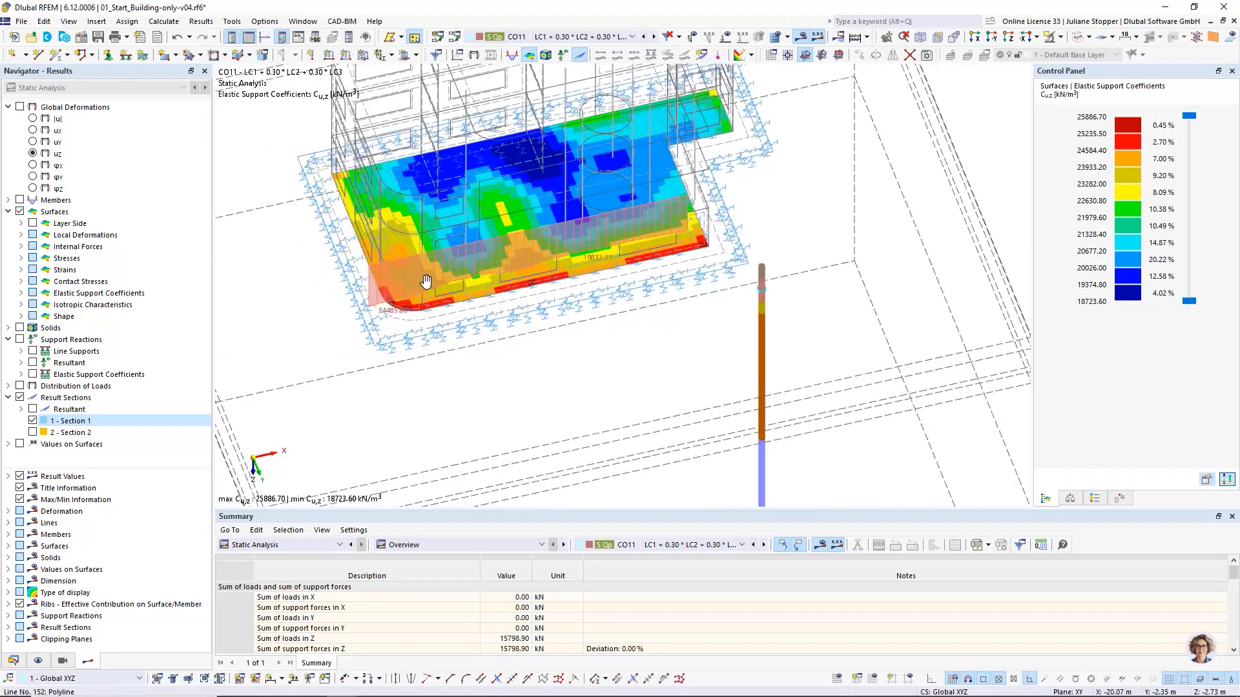
pyautogui.scroll(3, 432, 162)
pyautogui.scroll(2, 452, 168)
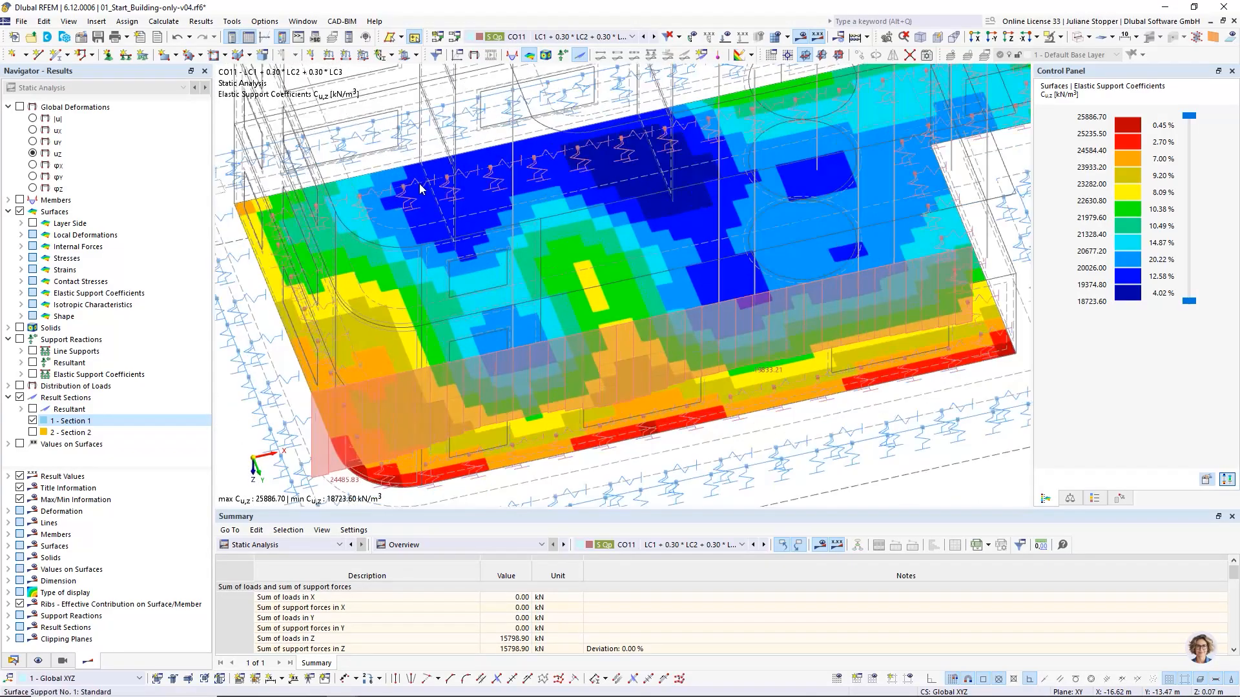
pyautogui.click(20, 106)
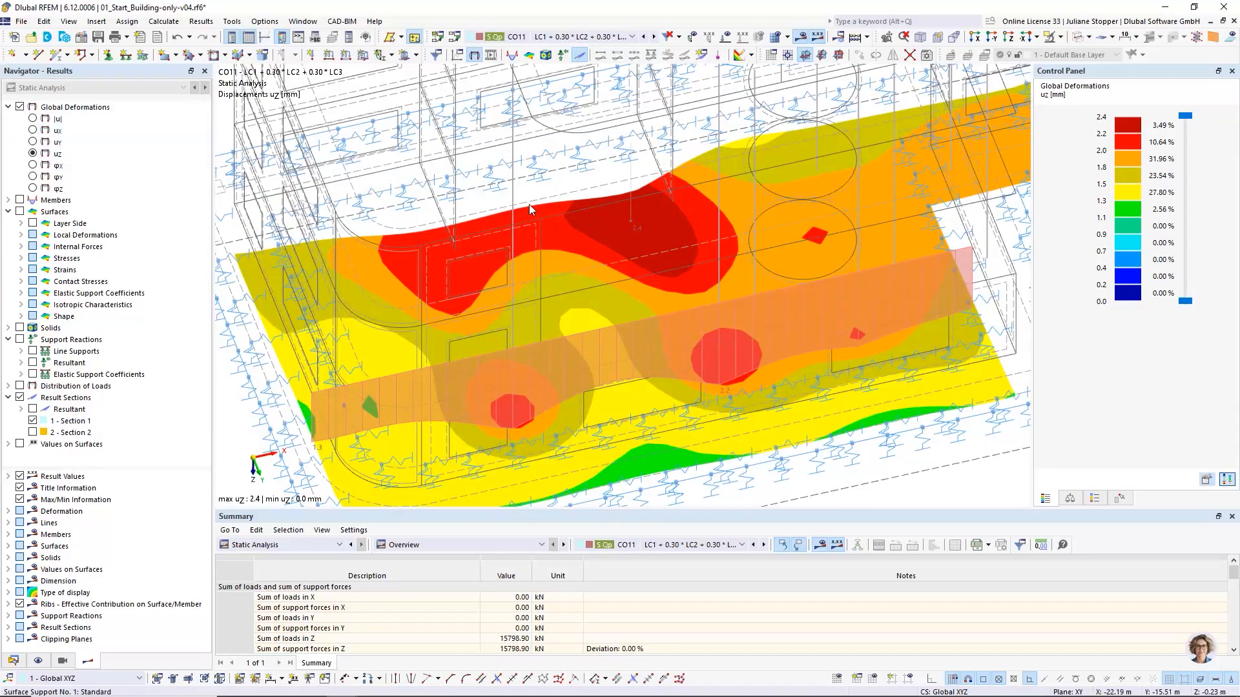
pyautogui.scroll(-3, 540, 214)
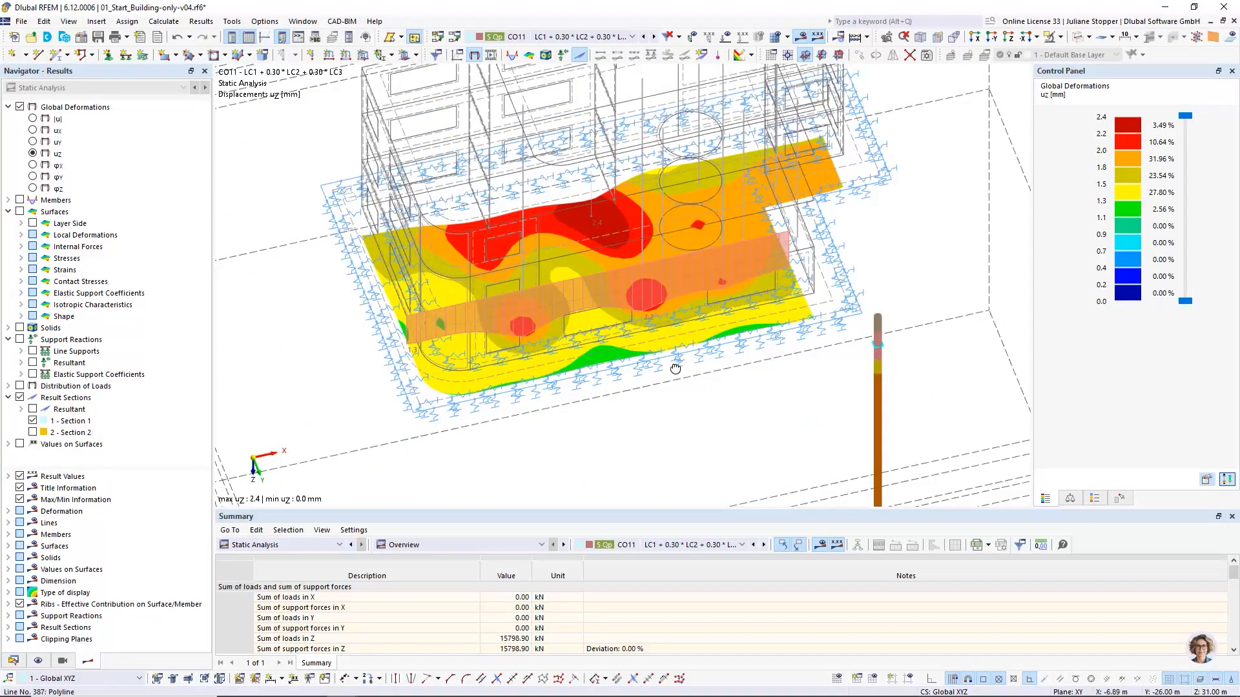
pyautogui.keyDown('ctrl'); pyautogui.moveTo(676, 365); pyautogui.dragTo(749, 252, button='middle'); pyautogui.keyUp('ctrl')
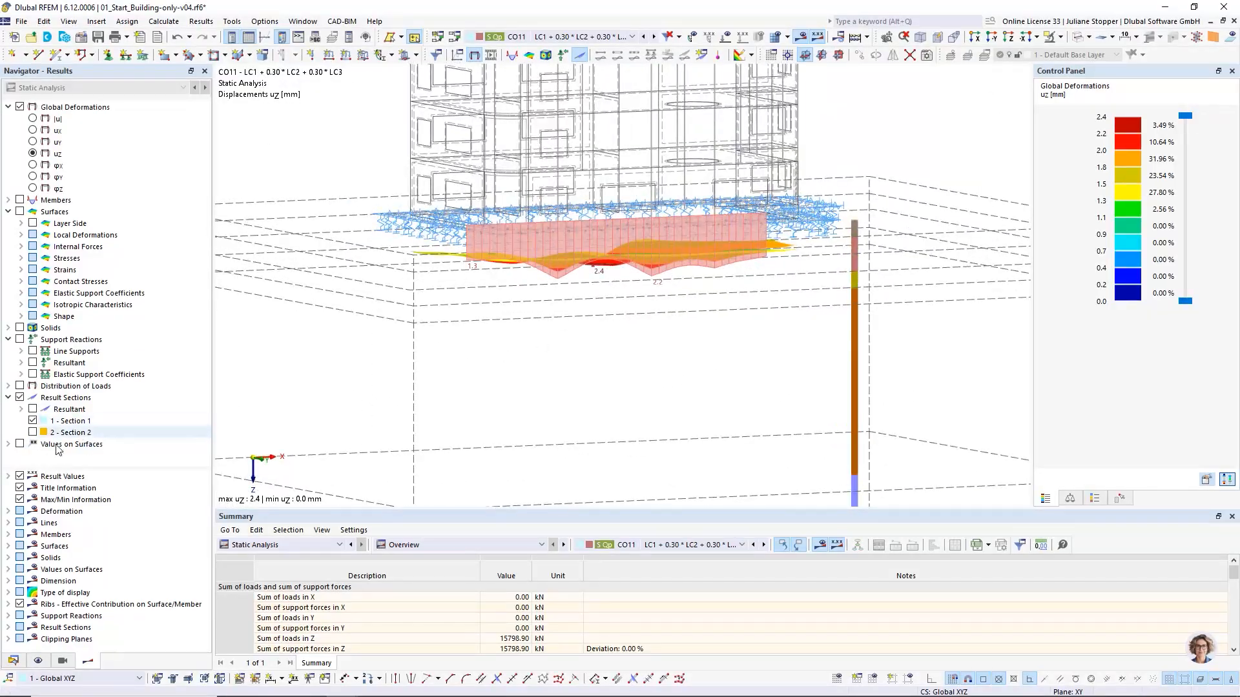
# Step: Hide the result sections and examine the foundation slab's uZ displacements for load combination CO10
pyautogui.click(20, 398)
pyautogui.keyDown('ctrl'); pyautogui.moveTo(675, 275); pyautogui.dragTo(637, 336, button='middle'); pyautogui.keyUp('ctrl')
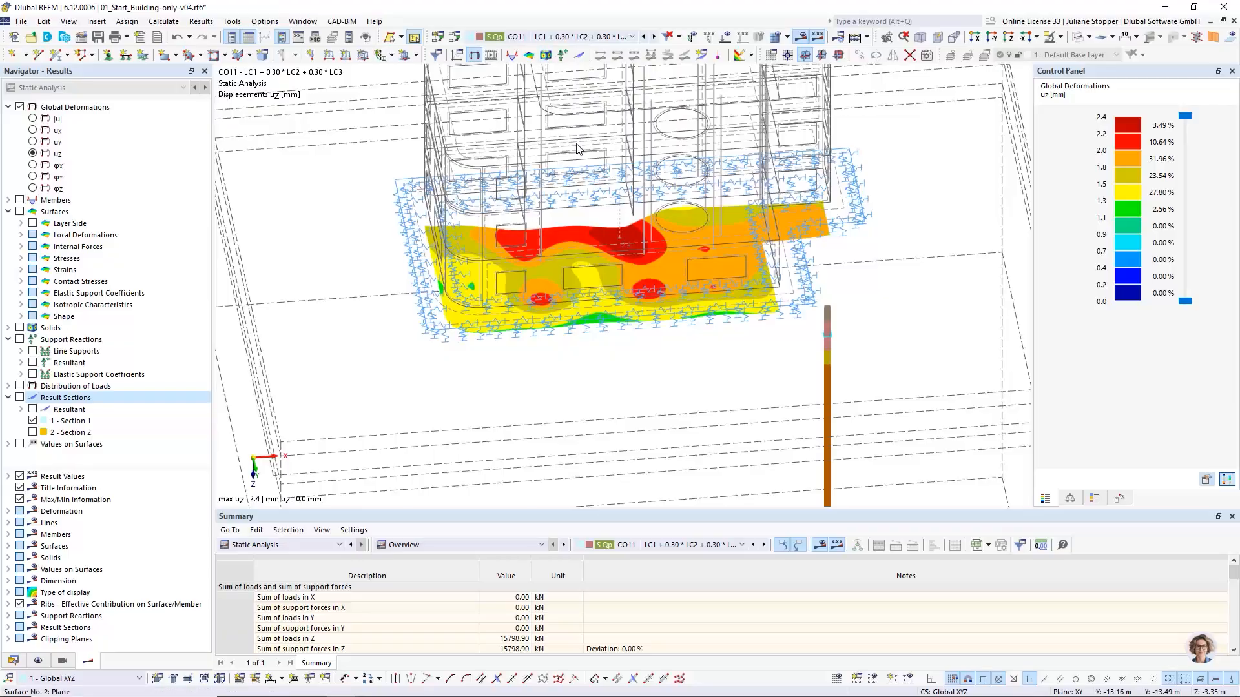
pyautogui.keyDown('ctrl'); pyautogui.moveTo(341, 286); pyautogui.dragTo(413, 194, button='middle'); pyautogui.keyUp('ctrl')
pyautogui.click(643, 36)
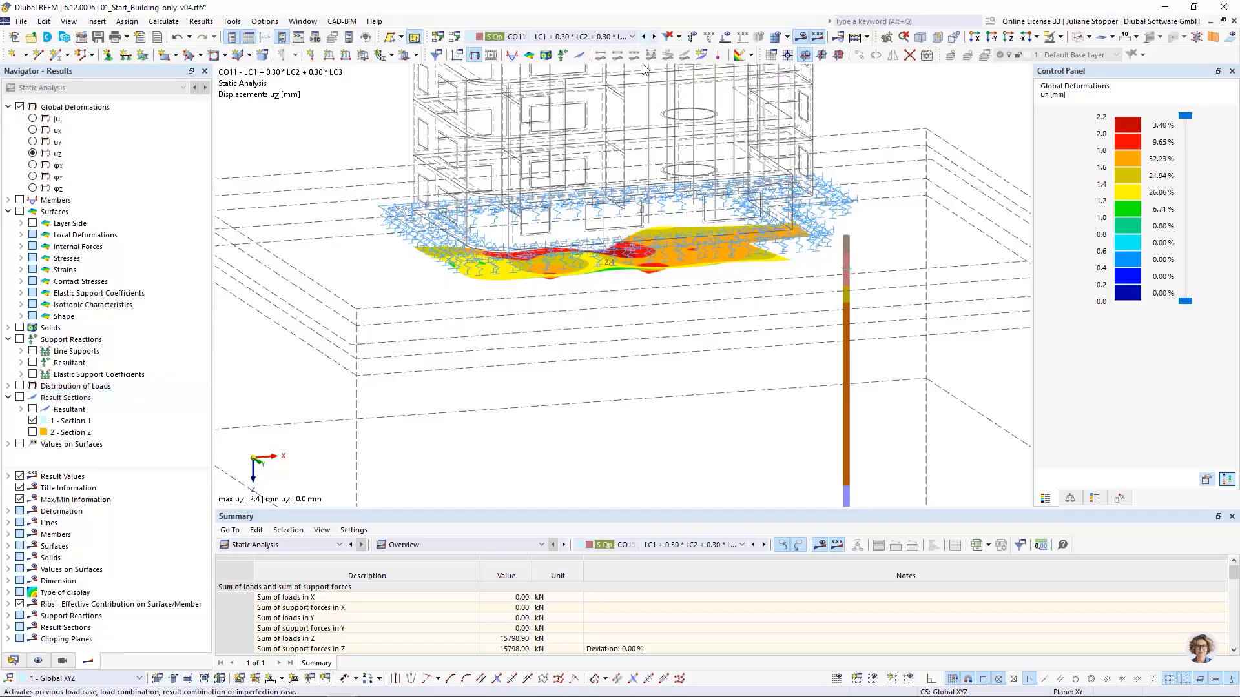
pyautogui.keyDown('ctrl'); pyautogui.moveTo(675, 278); pyautogui.dragTo(462, 338, button='middle'); pyautogui.keyUp('ctrl')
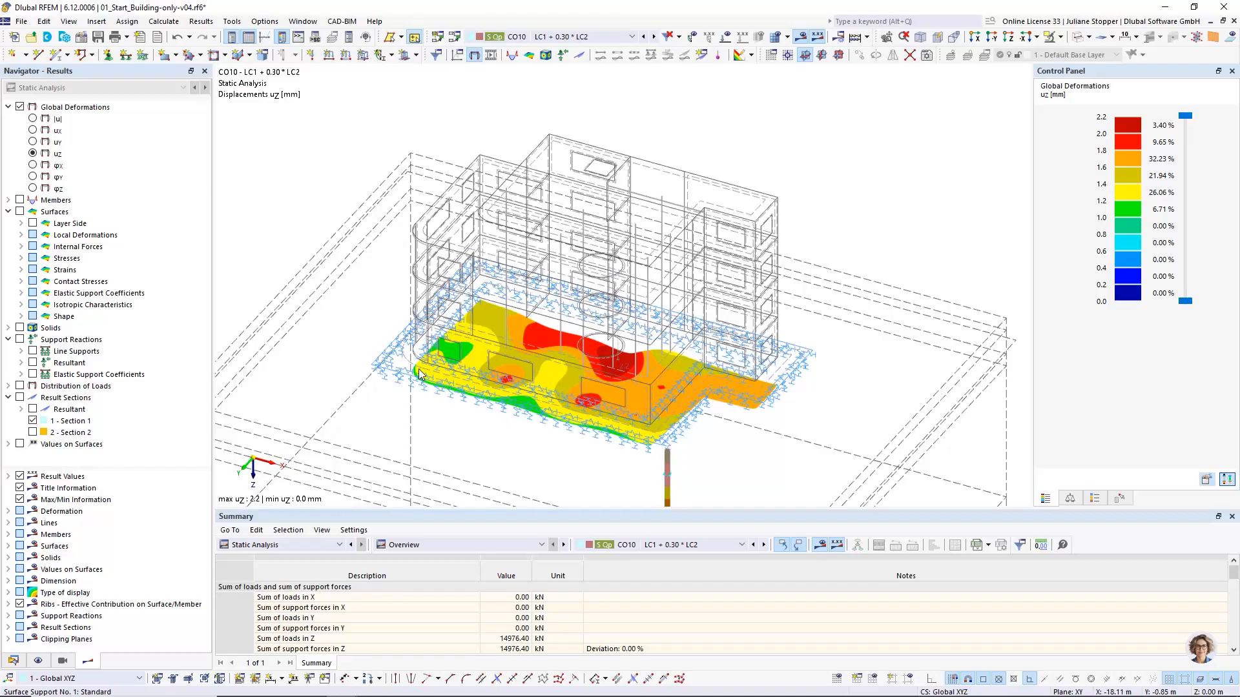
pyautogui.moveTo(405, 385)
pyautogui.keyDown('ctrl'); pyautogui.mouseDown(button='middle')
pyautogui.moveTo(481, 405)
pyautogui.moveTo(561, 366)
pyautogui.moveTo(405, 385)
pyautogui.moveTo(416, 391)
pyautogui.mouseUp(button='middle'); pyautogui.keyUp('ctrl')
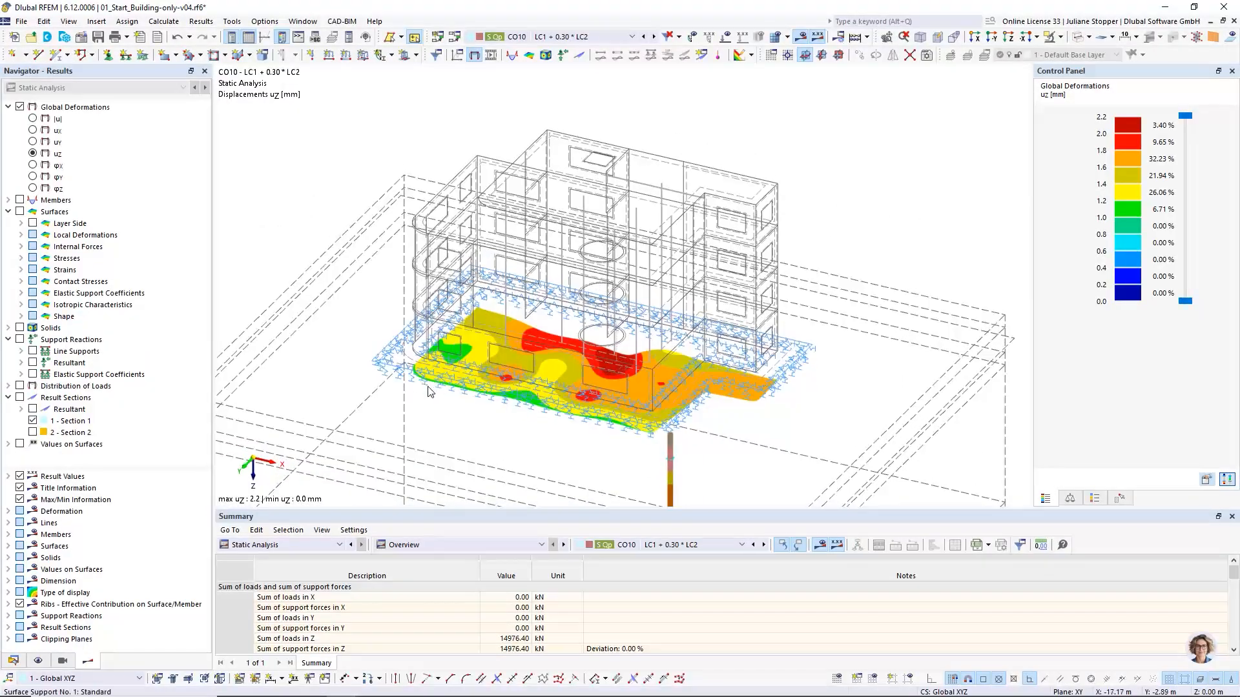
pyautogui.moveTo(608, 446); pyautogui.dragTo(603, 417, button='middle')
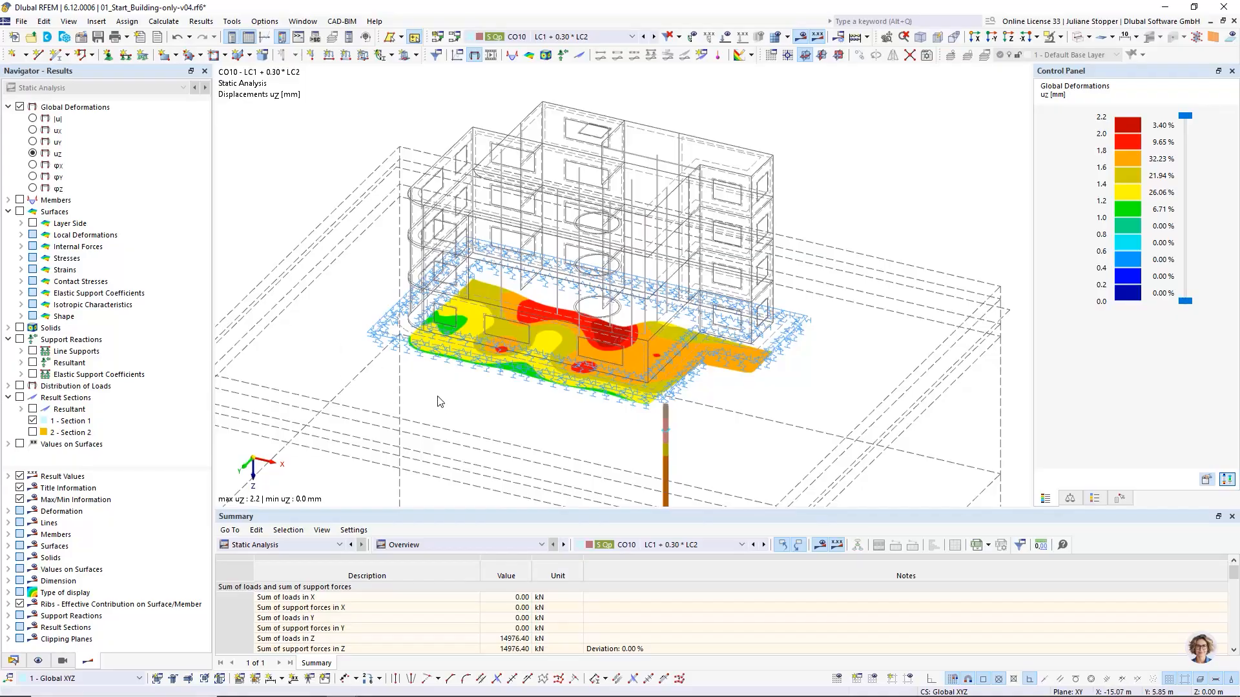
pyautogui.keyDown('ctrl'); pyautogui.moveTo(403, 392); pyautogui.dragTo(431, 335, button='middle'); pyautogui.keyUp('ctrl')
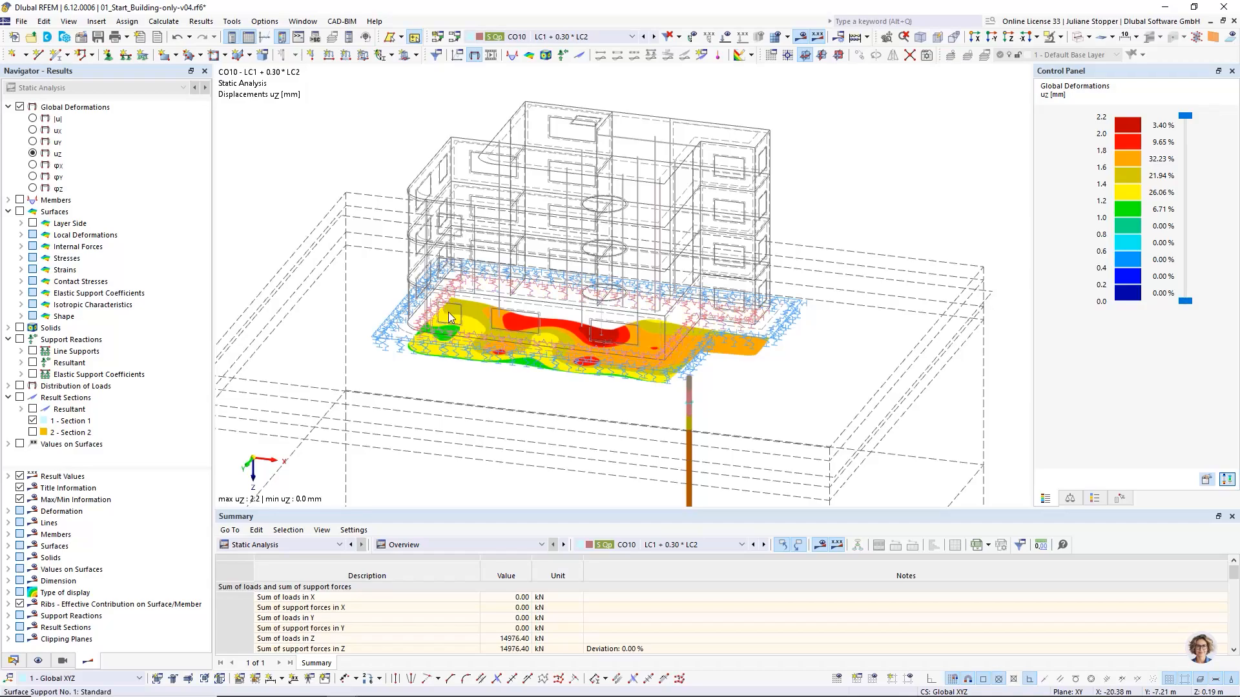
pyautogui.keyDown('ctrl'); pyautogui.moveTo(332, 333); pyautogui.dragTo(354, 345, button='middle'); pyautogui.keyUp('ctrl')
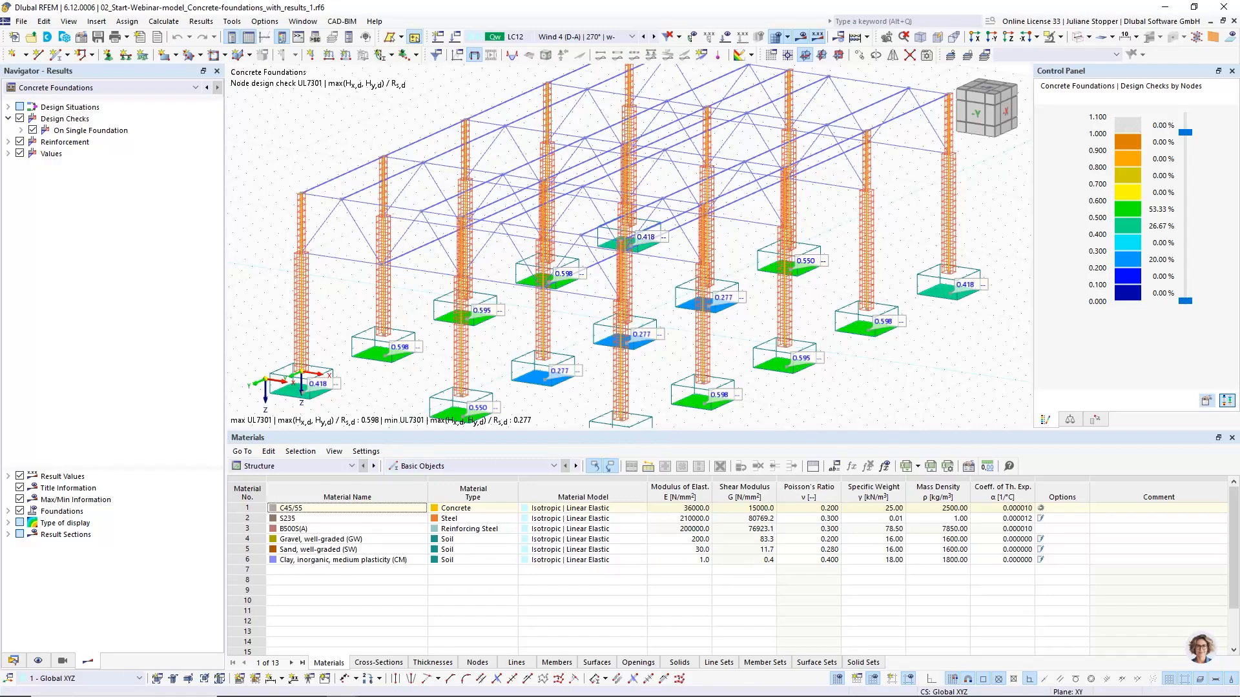
pyautogui.hotkey('alt', 'Tab')
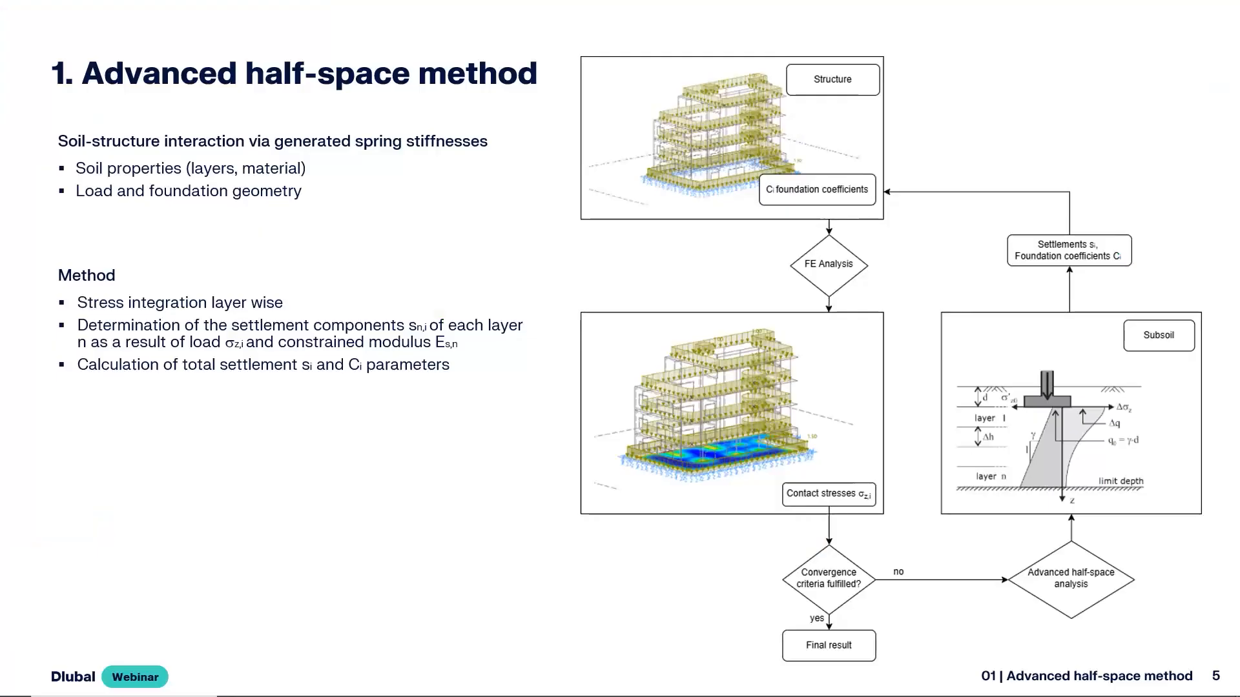
pyautogui.click(36, 682)
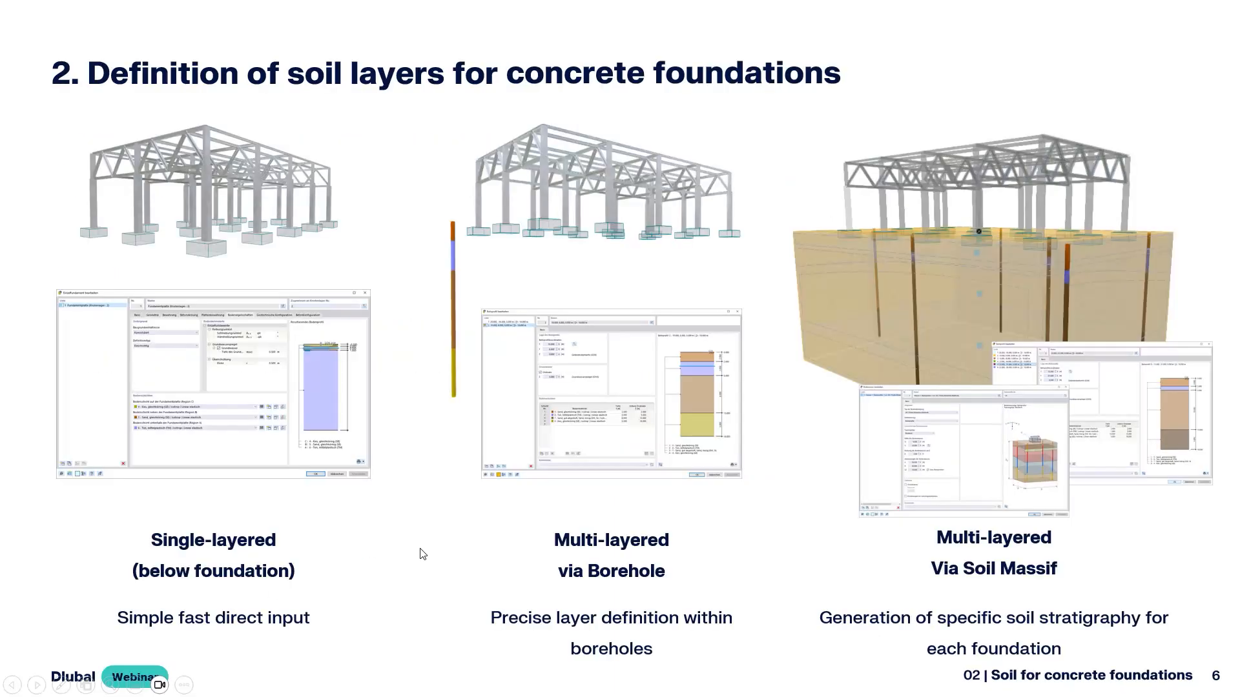
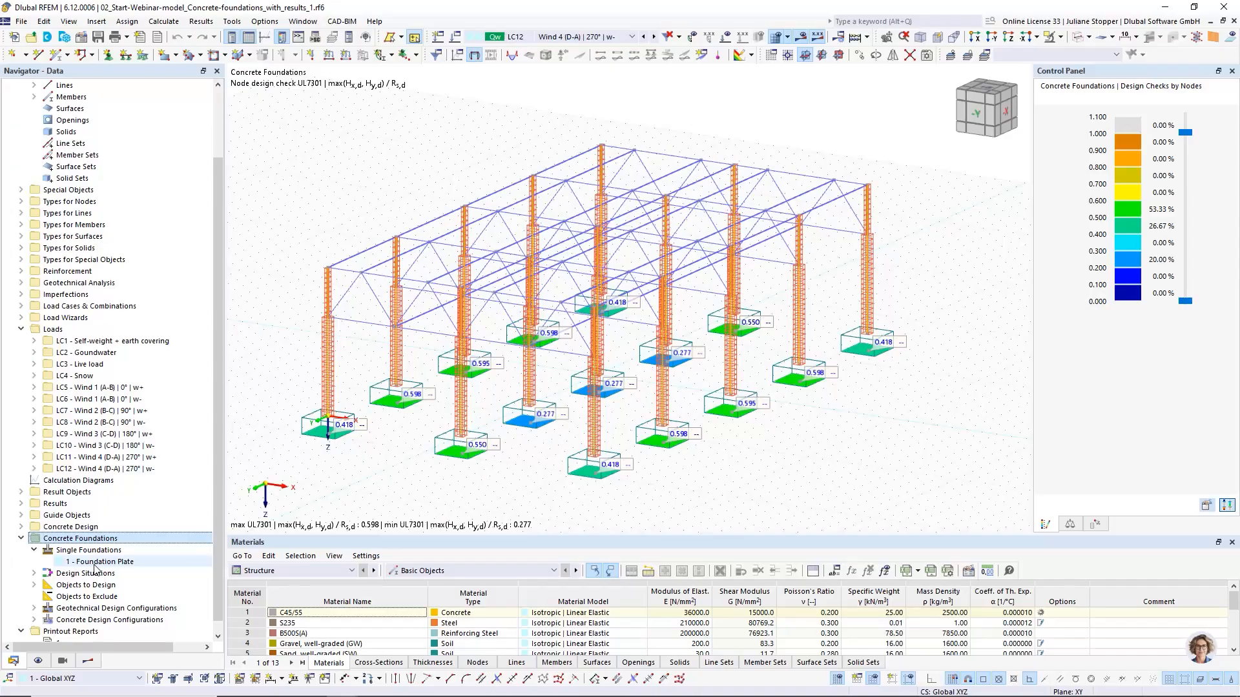
# Step: Check the geotechnical analysis objects, then open single foundation 1 and look through its geometry, reinforcement and concrete cover
pyautogui.click(20, 283)
pyautogui.click(81, 294)
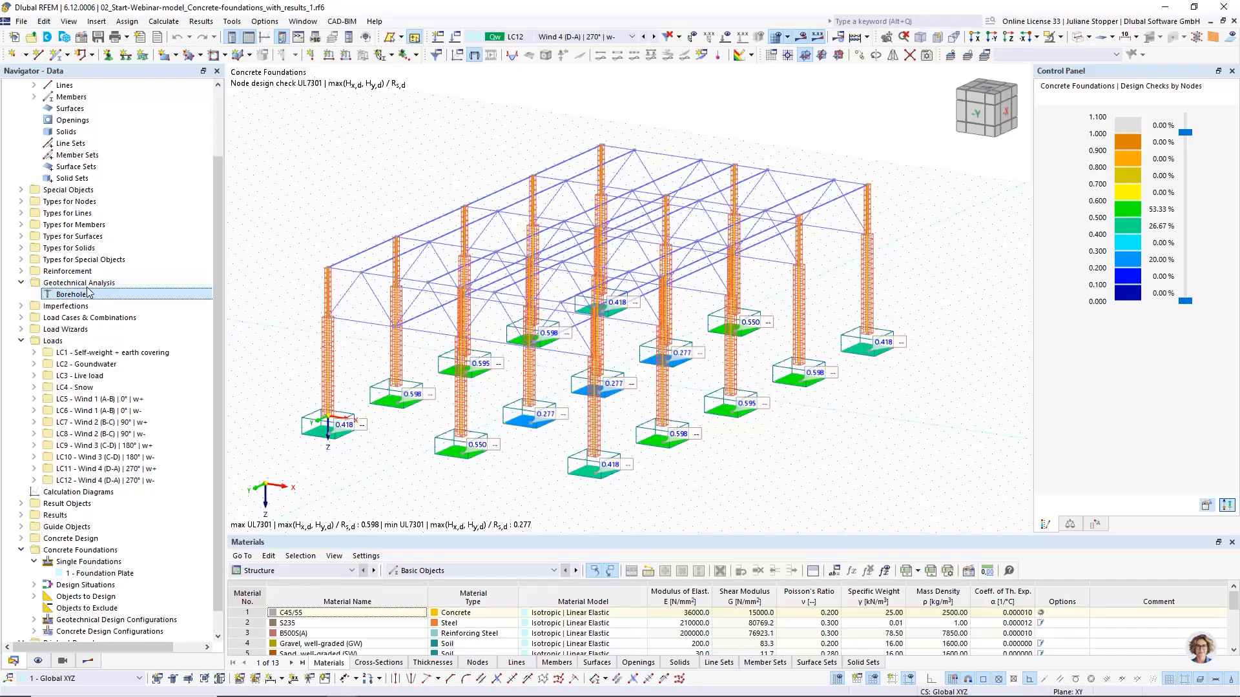
pyautogui.doubleClick(83, 575)
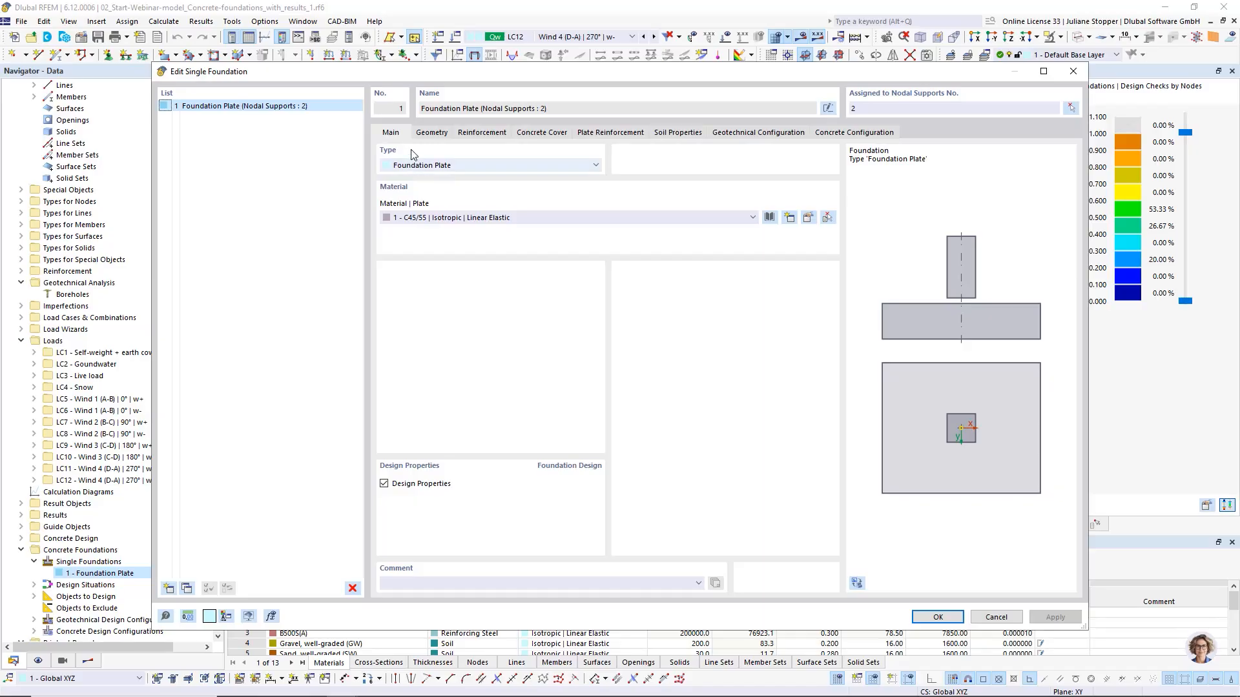
pyautogui.click(430, 132)
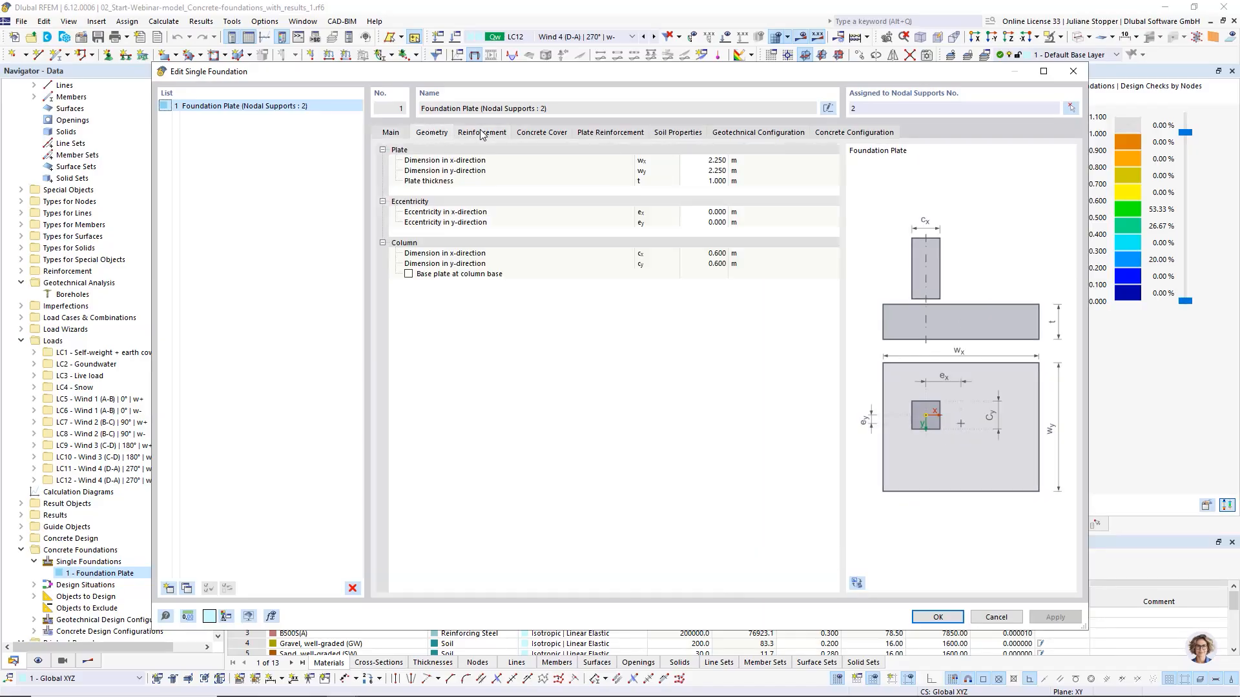
pyautogui.click(482, 133)
pyautogui.click(540, 133)
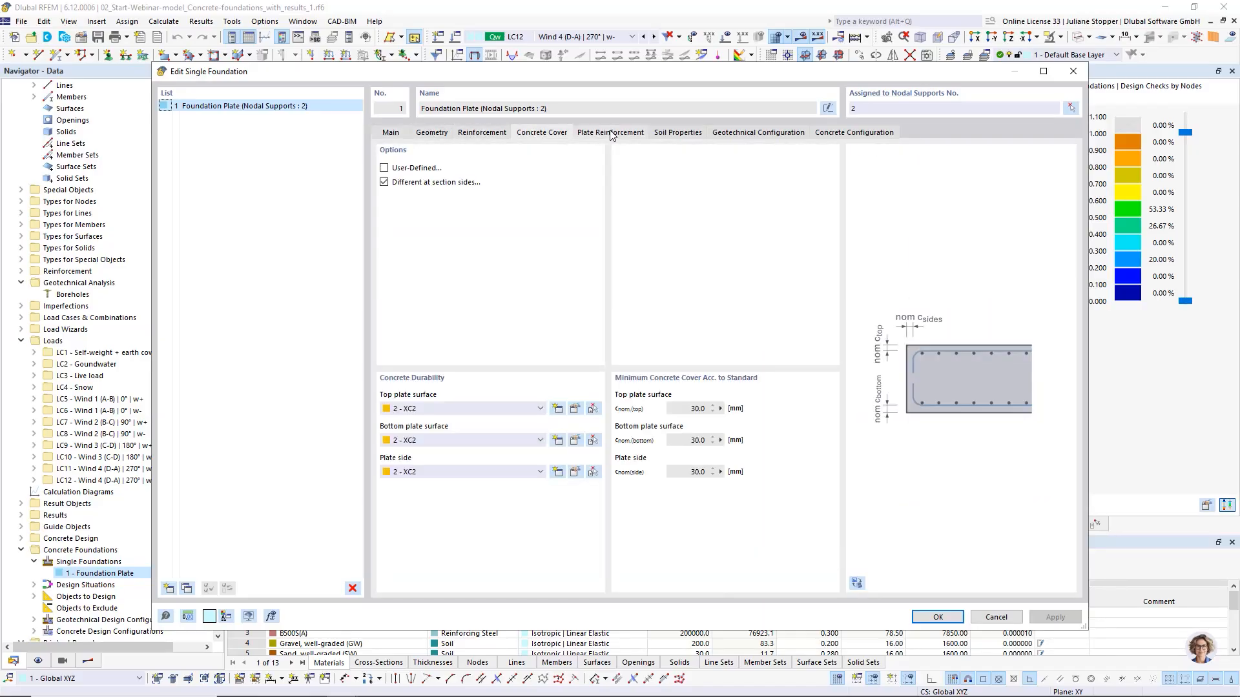
# Step: Change the foundation's soil definition type to Multi-layered | Borehole and start a new borehole for it
pyautogui.click(678, 134)
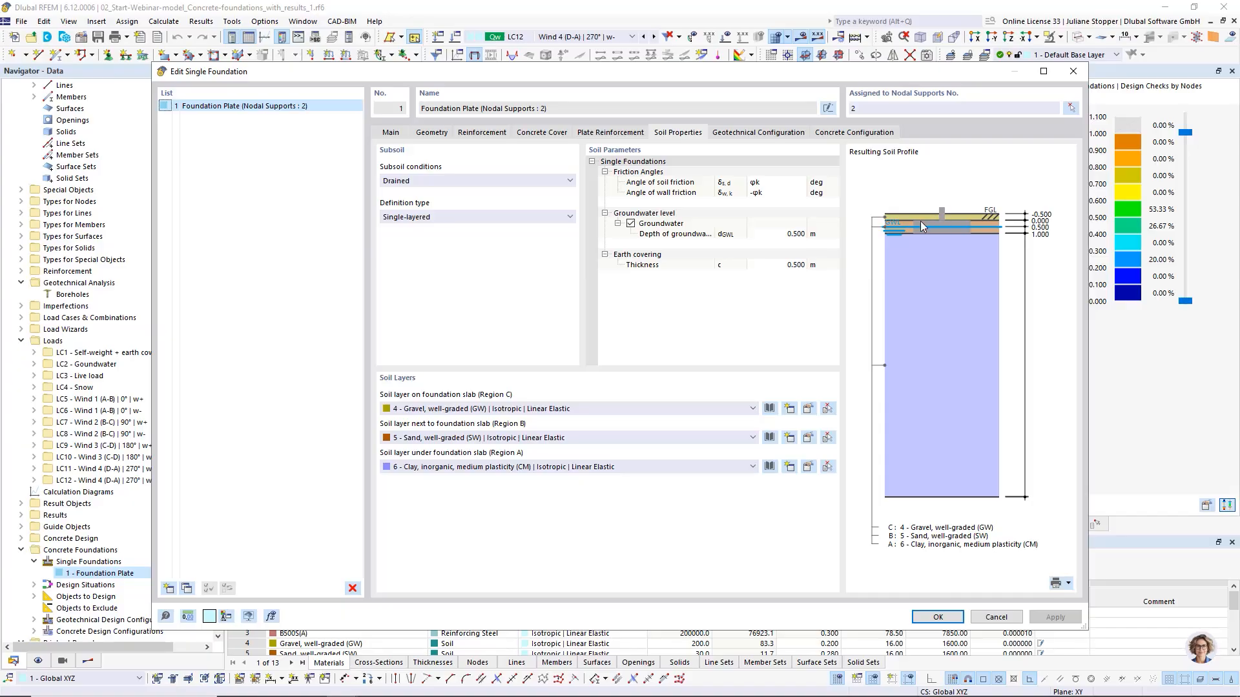
pyautogui.click(474, 218)
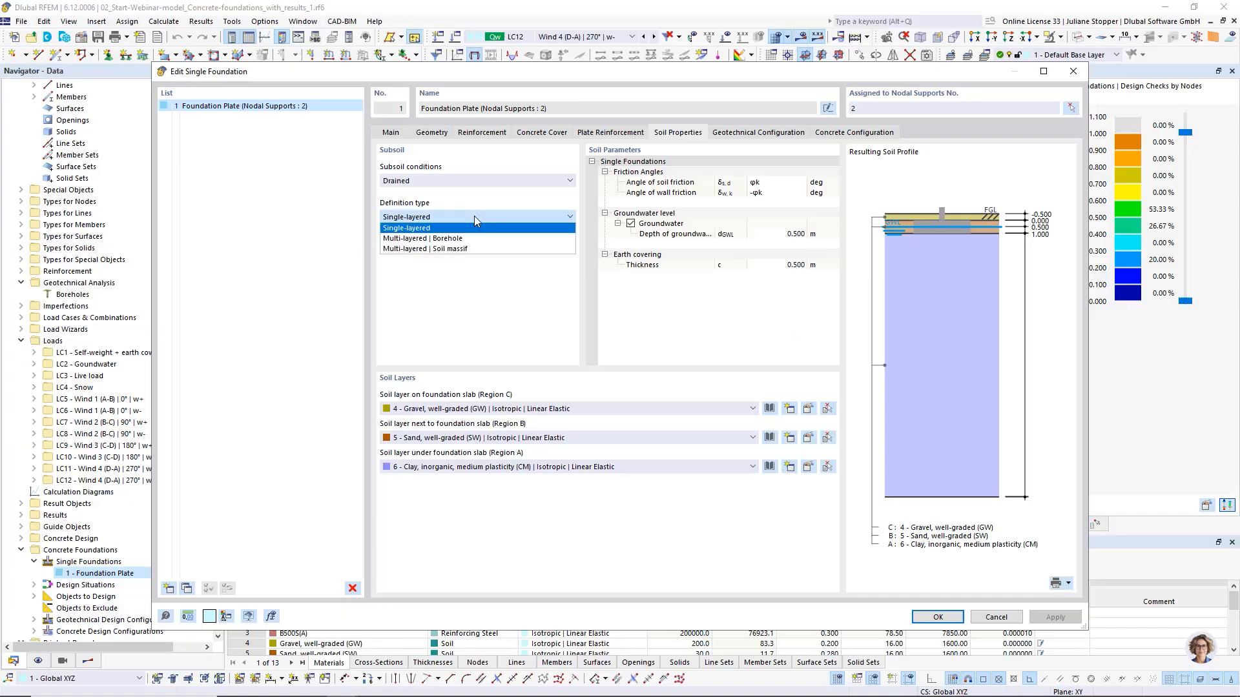
pyautogui.click(450, 239)
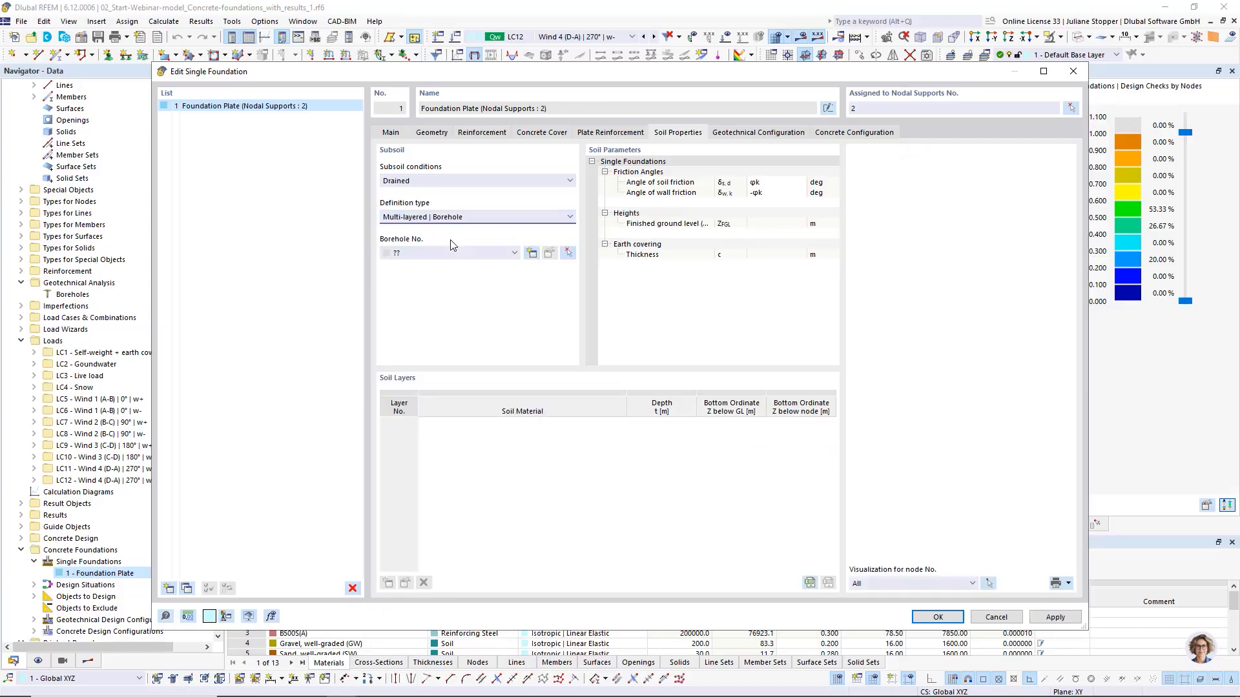
pyautogui.click(531, 253)
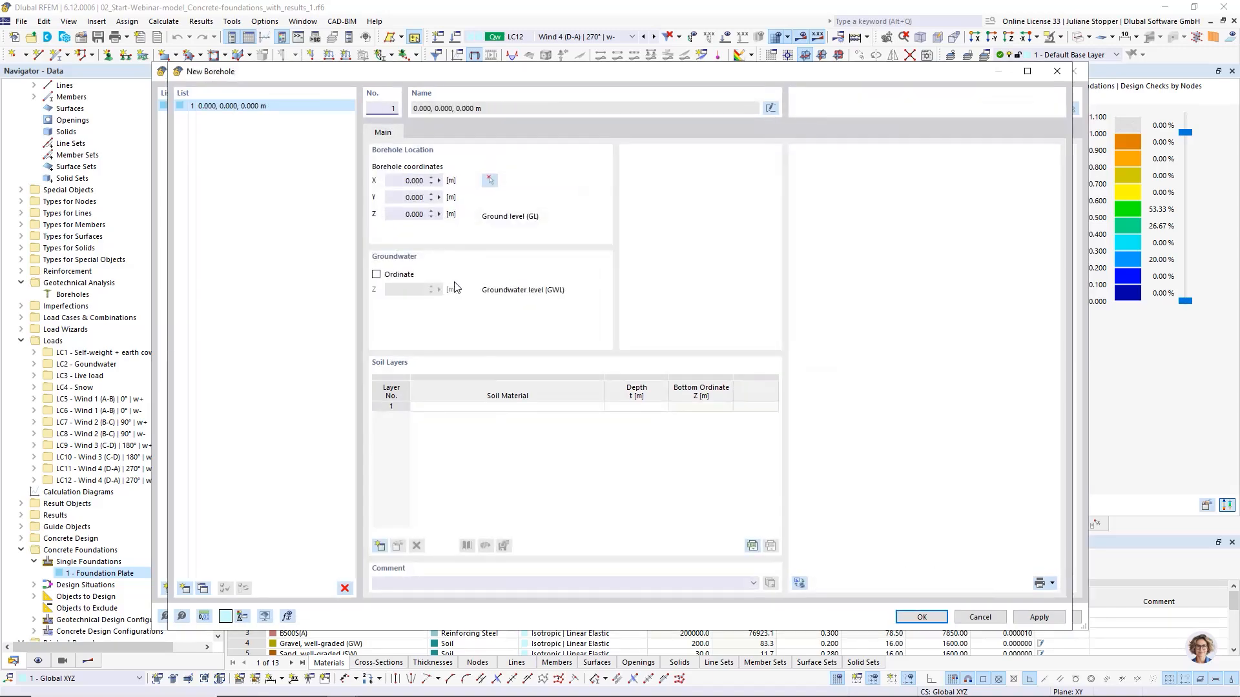
# Step: Assign the borehole's four soil layers in order: well-graded sand, medium-plasticity clay, well-graded sand and well-graded gravel
pyautogui.click(510, 406)
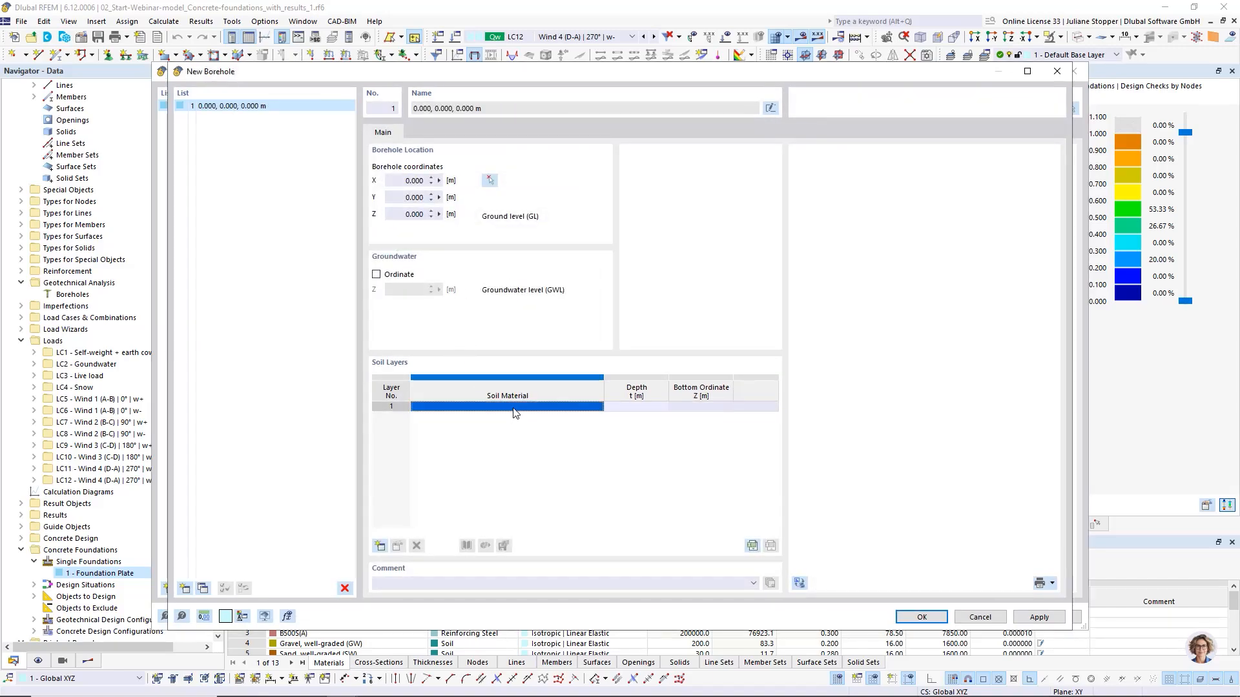
pyautogui.click(599, 408)
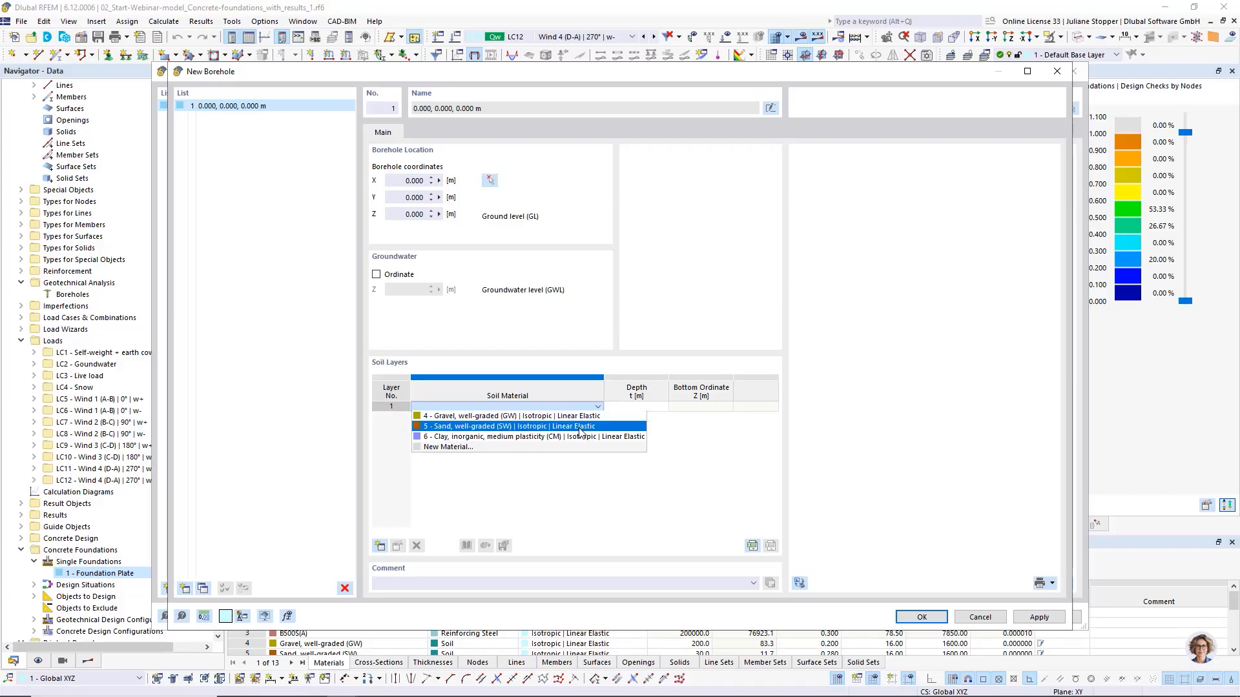
pyautogui.click(580, 427)
pyautogui.click(592, 418)
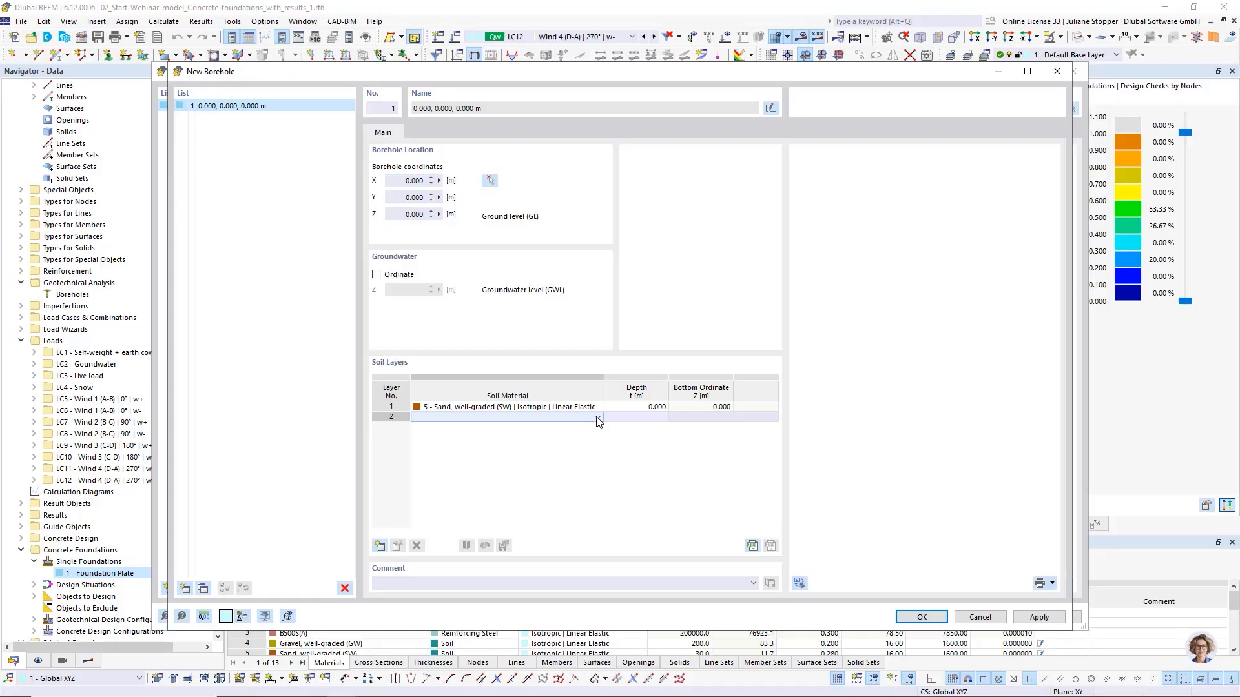
pyautogui.click(598, 418)
pyautogui.click(594, 445)
pyautogui.click(595, 428)
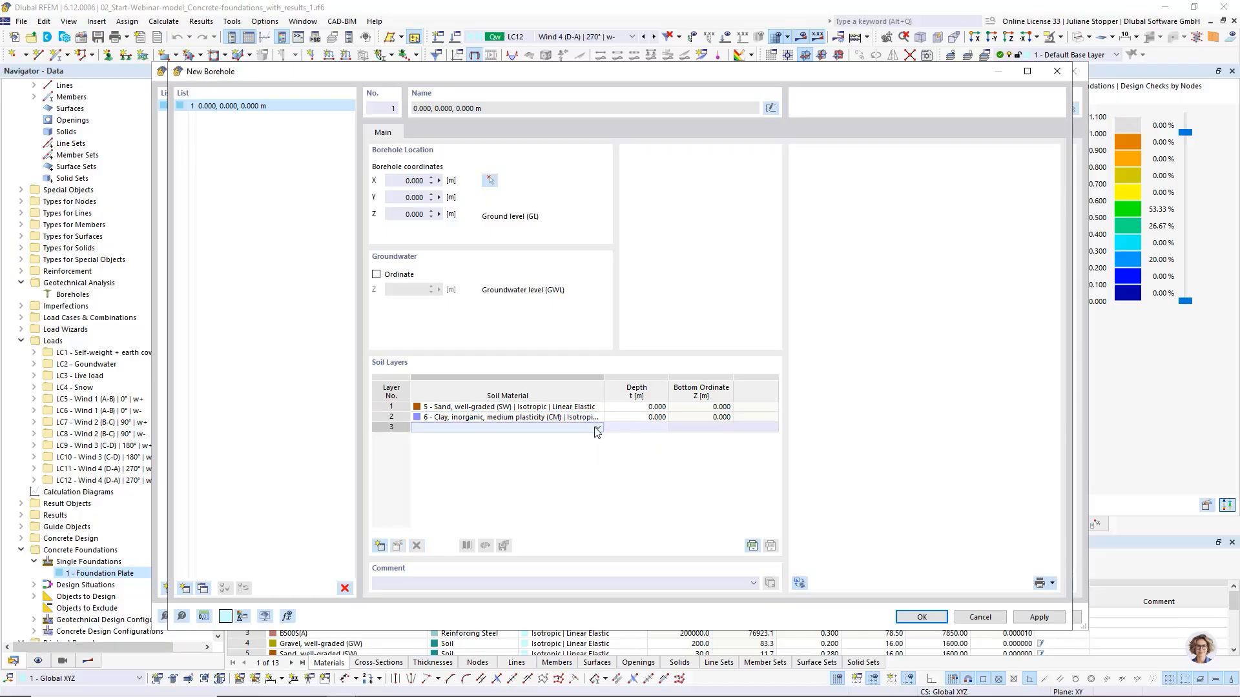
pyautogui.click(596, 429)
pyautogui.click(595, 439)
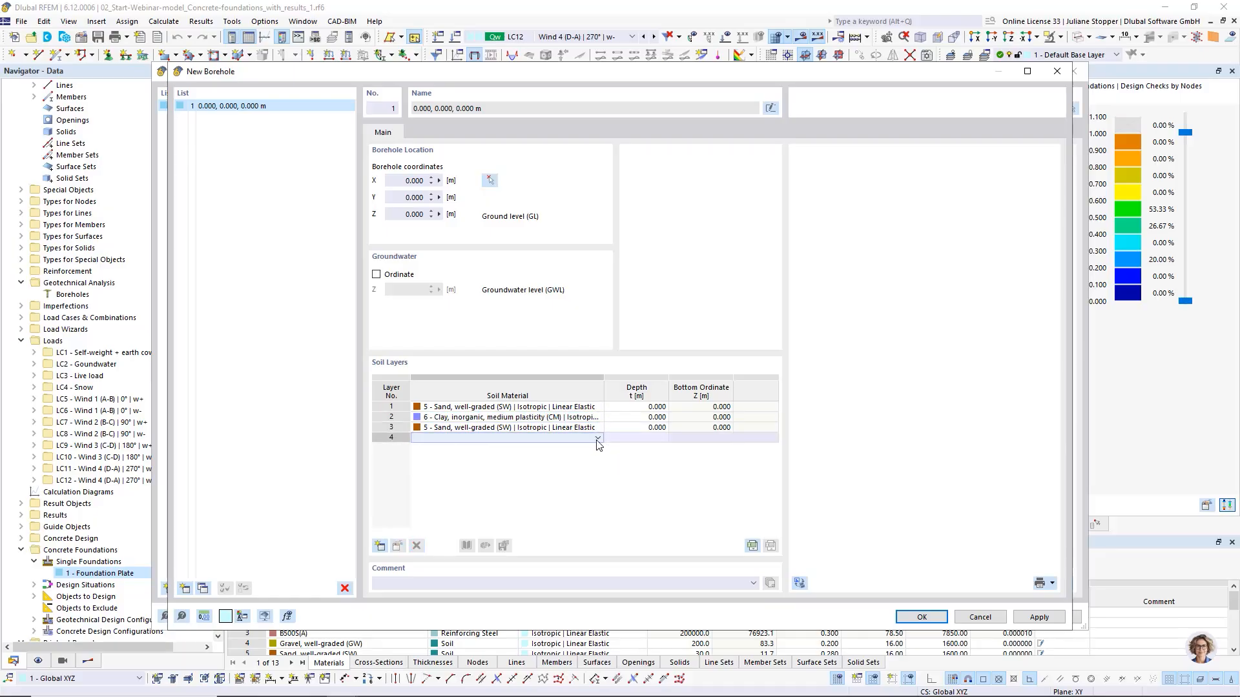
pyautogui.click(597, 438)
pyautogui.click(590, 449)
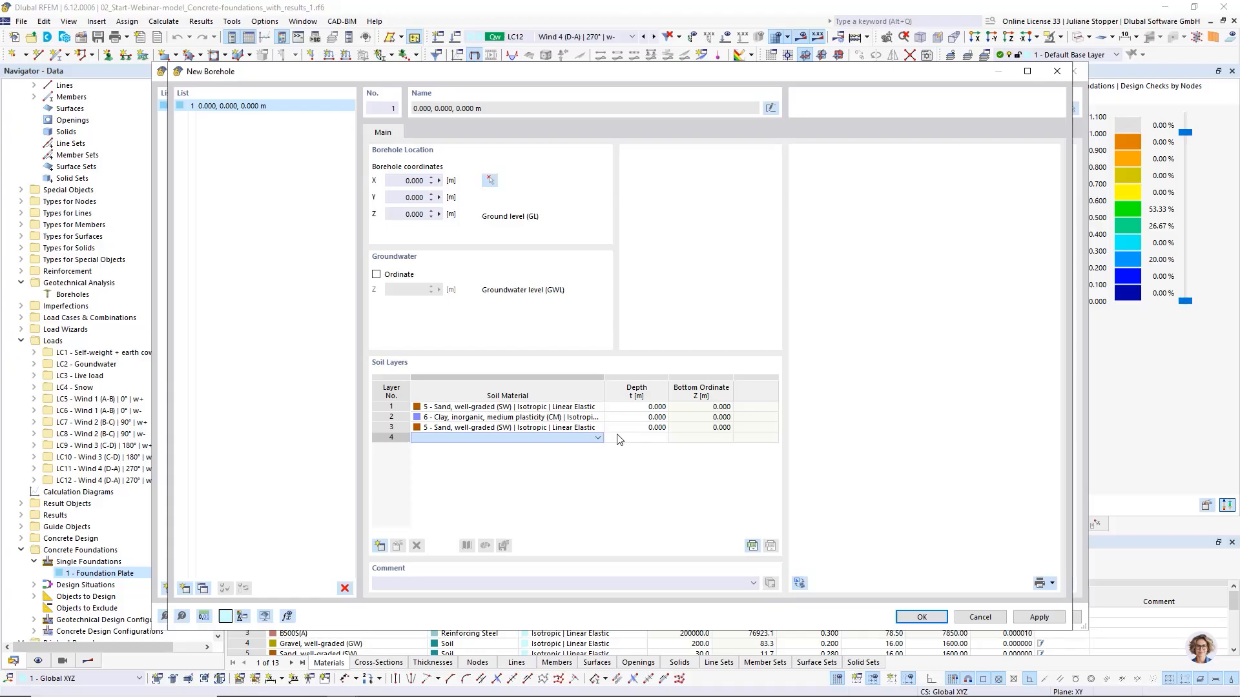
# Step: Set the borehole layer depths to 1.5, 1, 5 and 12 m from layer 1 to 4 and accept the borehole
pyautogui.click(649, 411)
pyautogui.write('1')
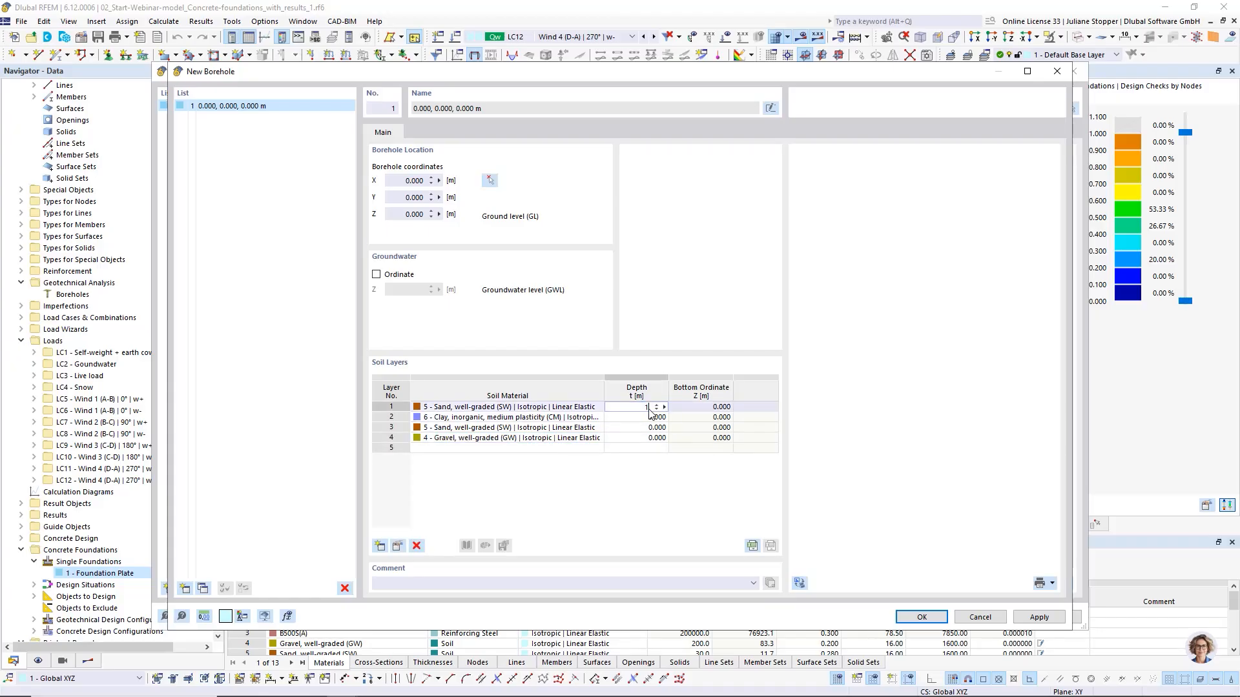
pyautogui.write('.5')
pyautogui.click(648, 417)
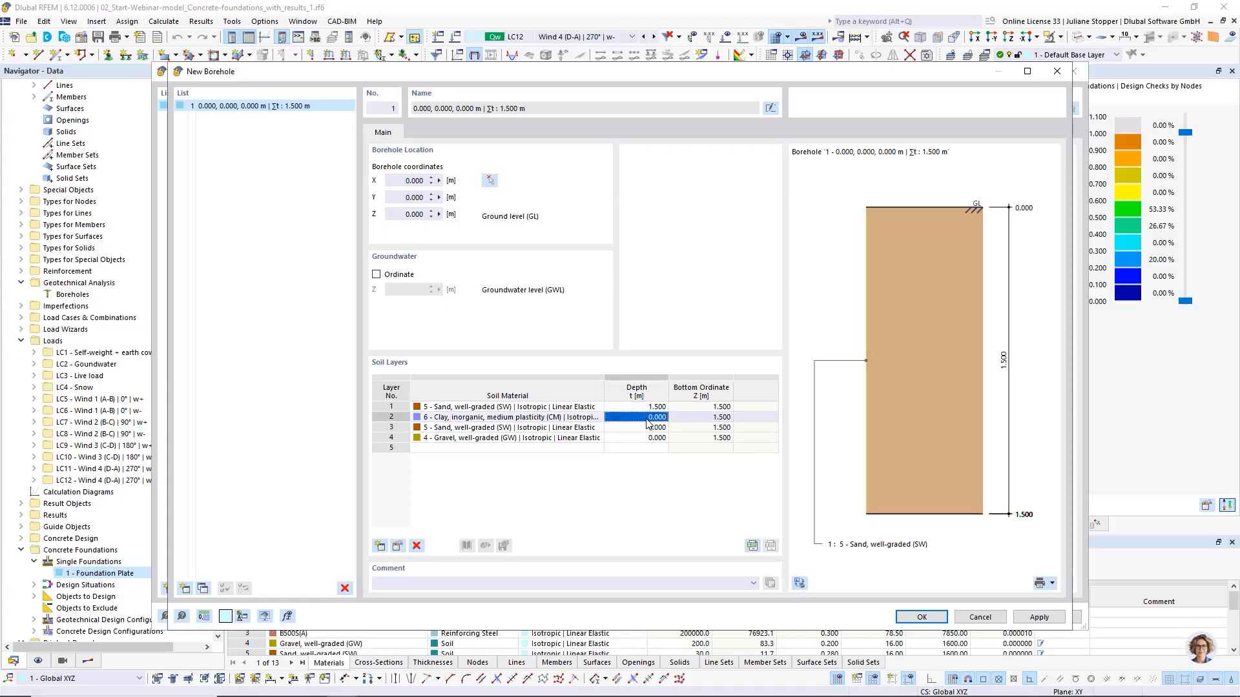
pyautogui.write('1')
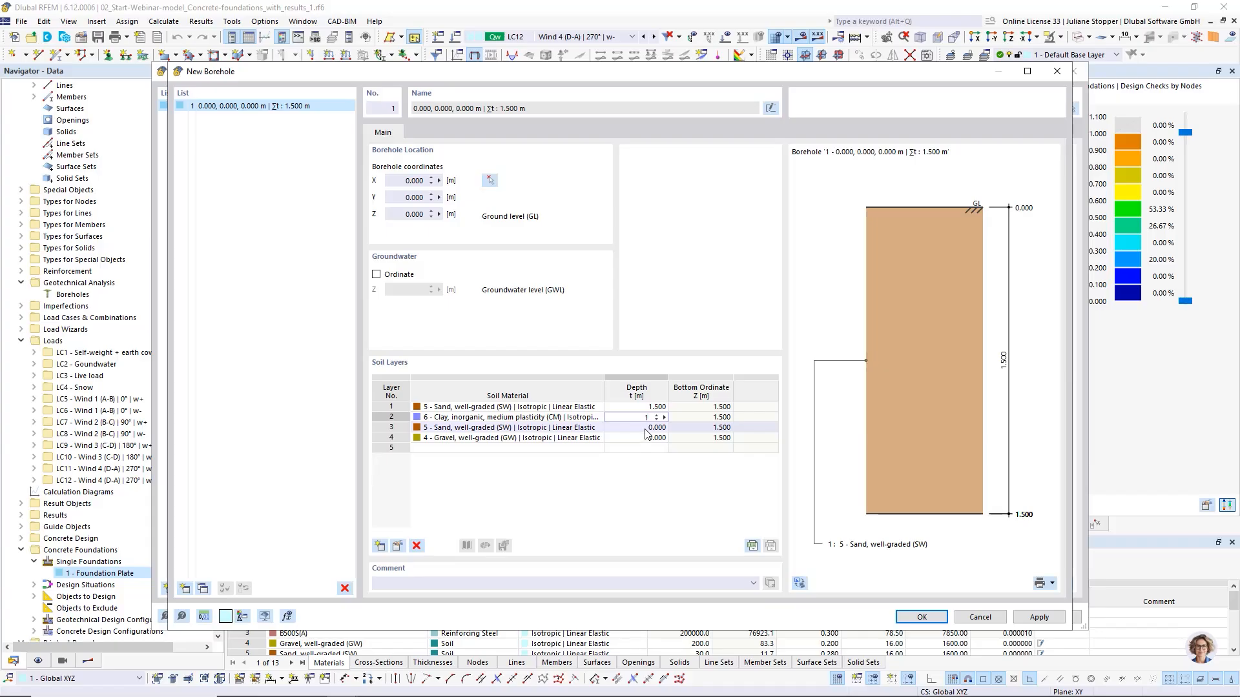
pyautogui.click(645, 429)
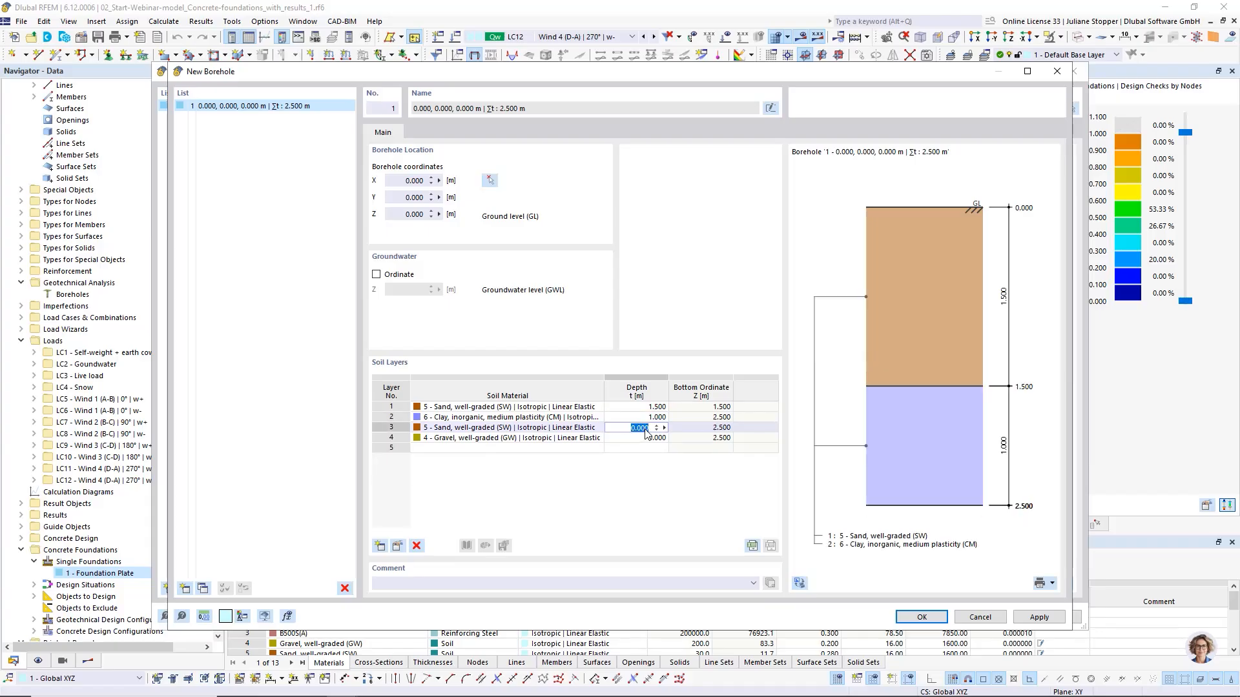
pyautogui.write('5')
pyautogui.click(645, 438)
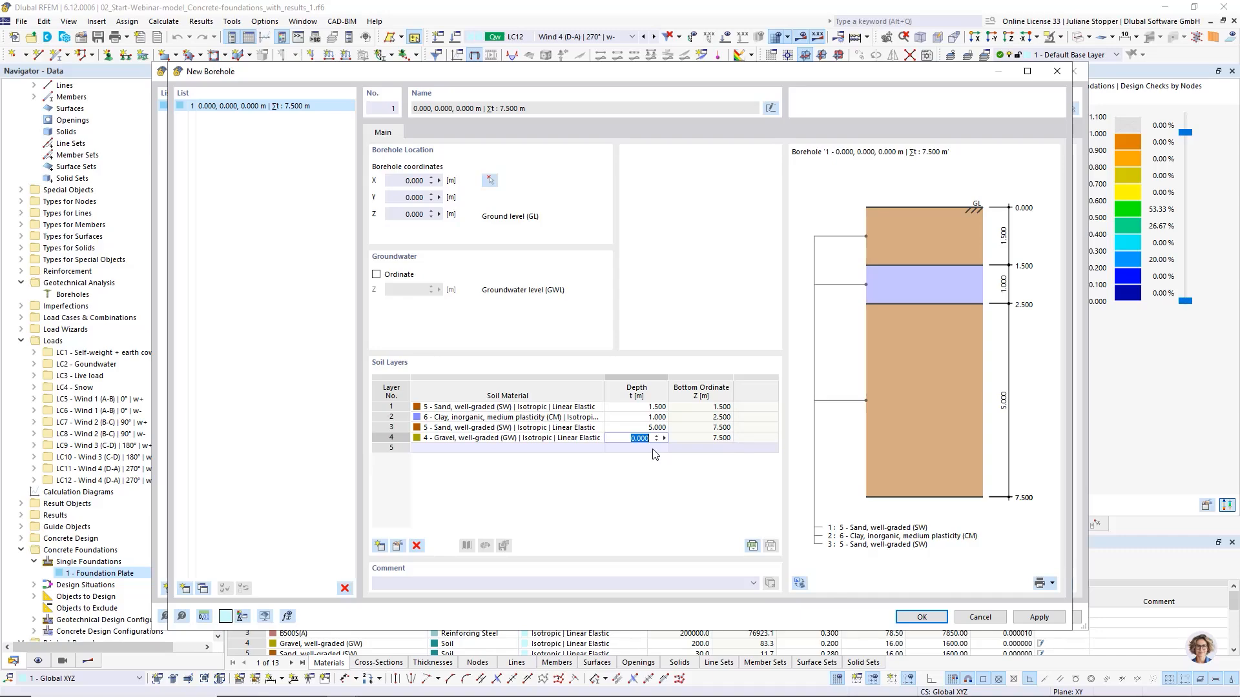
pyautogui.write('12')
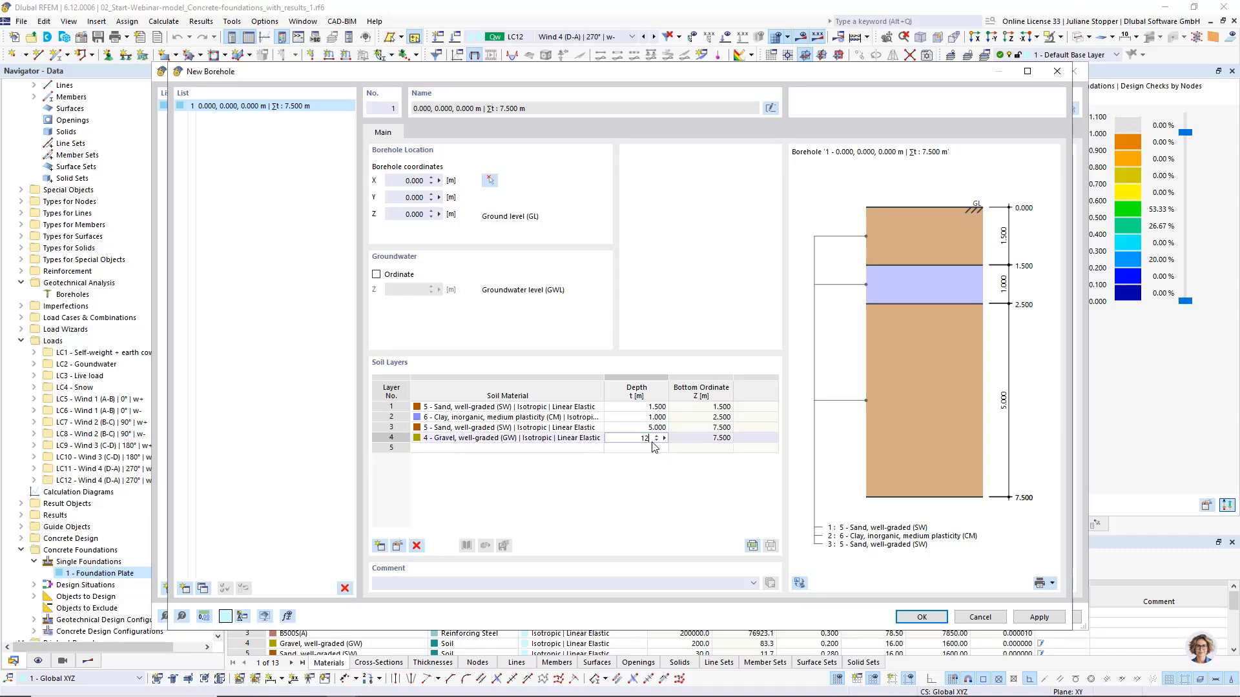
pyautogui.press('Return')
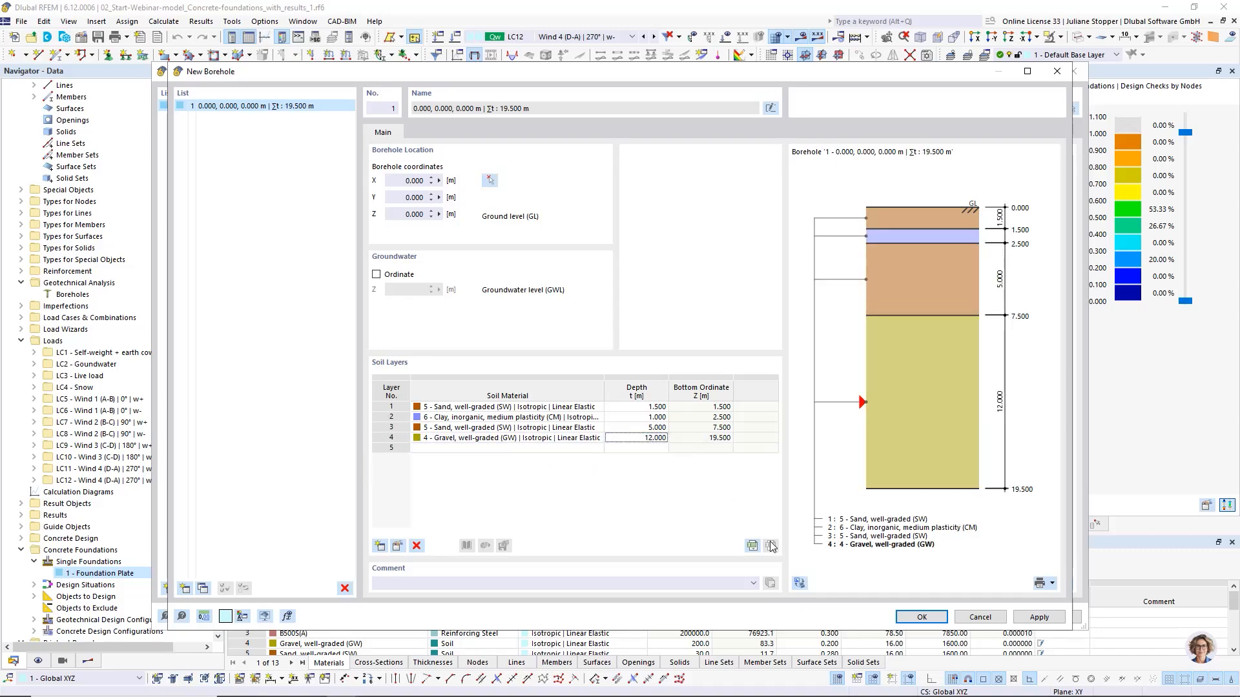
pyautogui.click(922, 617)
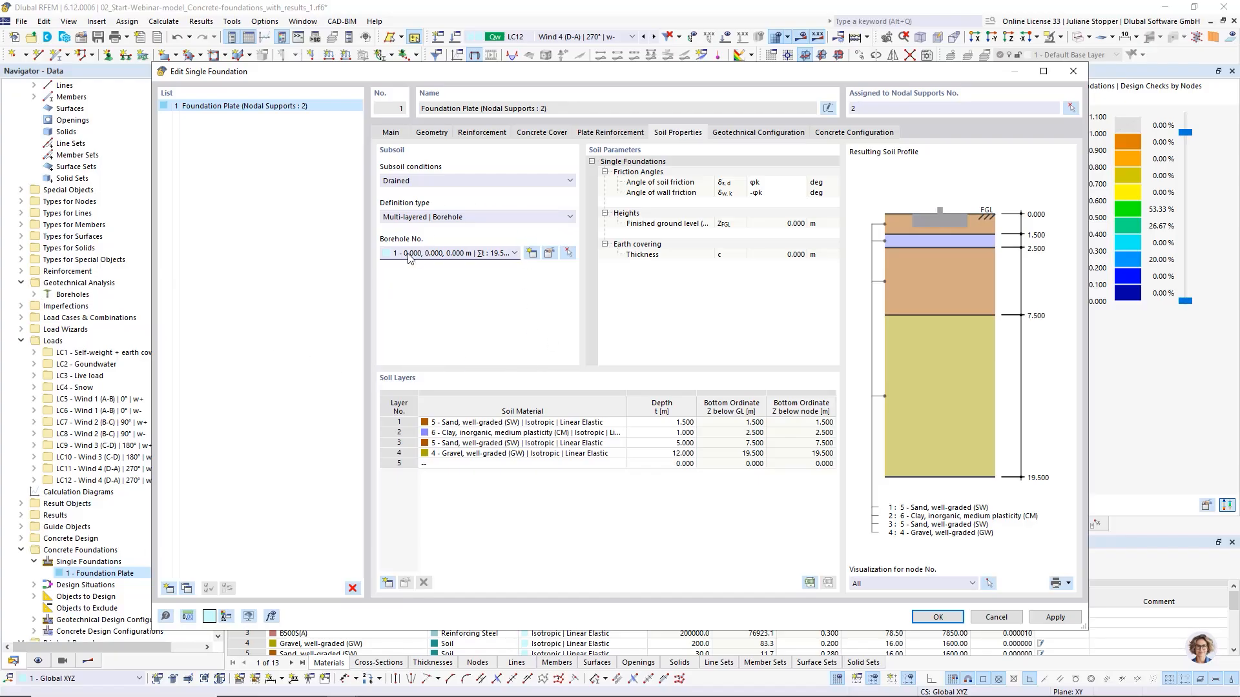
# Step: Select borehole 1 for the foundation plate and accept the foundation changes, allowing the Concrete Foundations results to be deleted
pyautogui.click(515, 253)
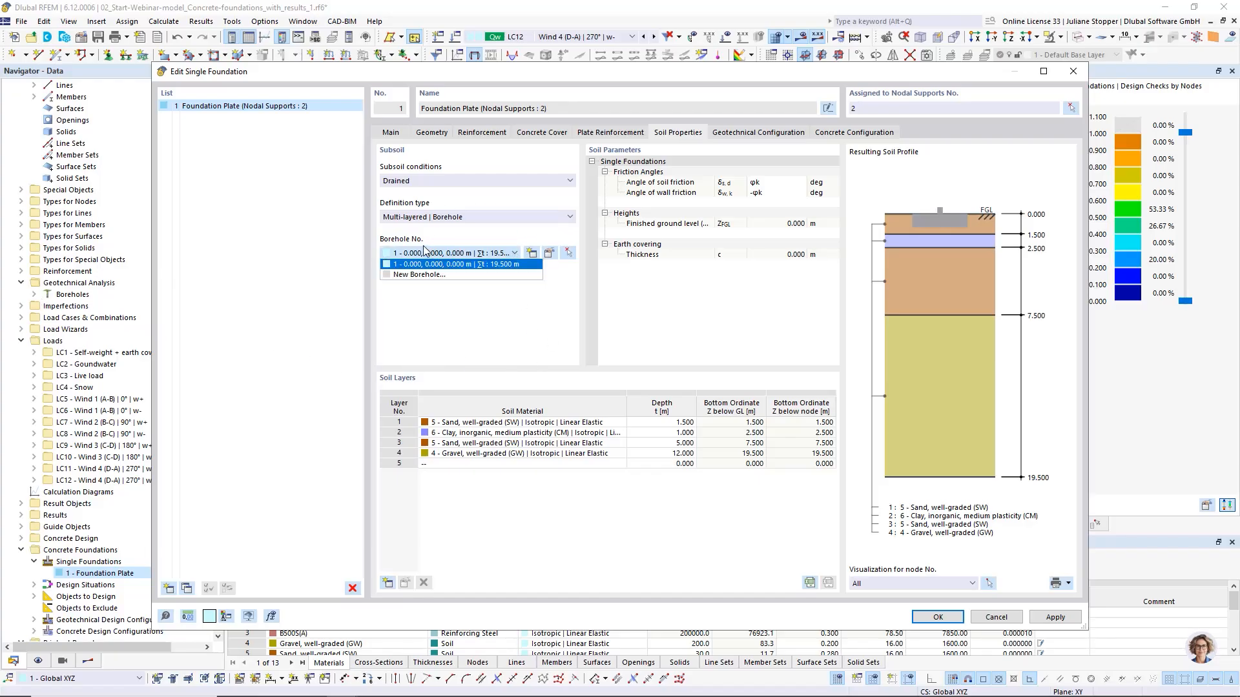
pyautogui.click(465, 264)
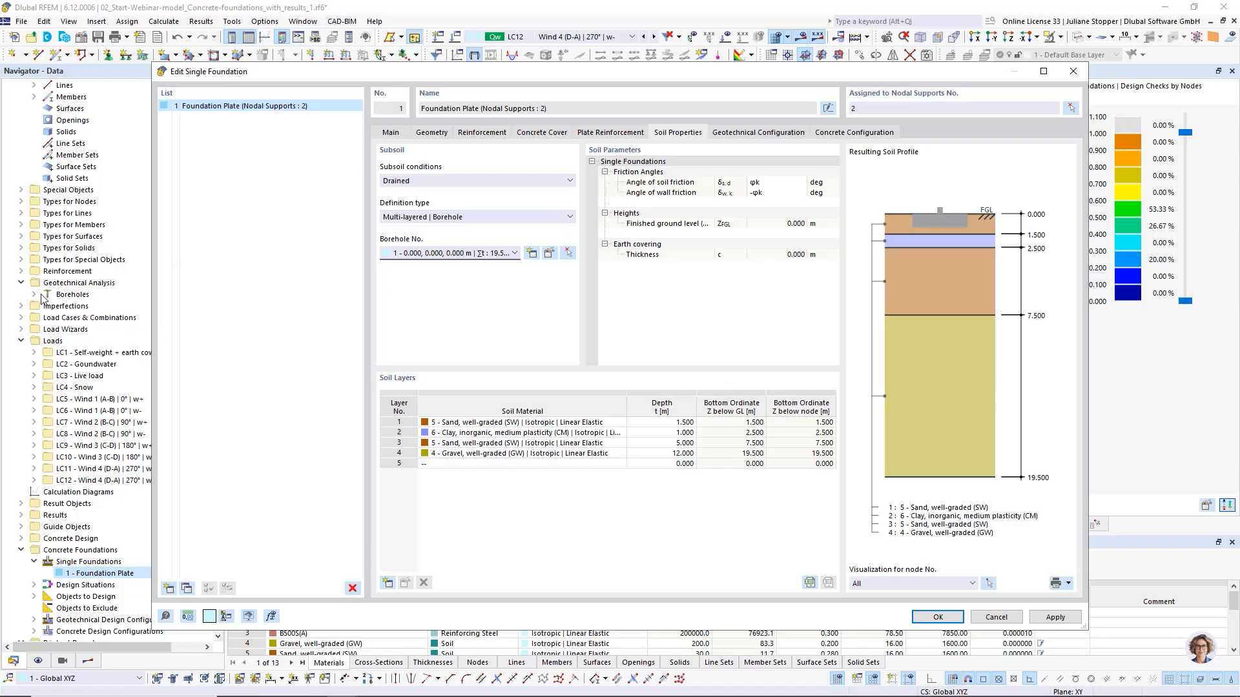
pyautogui.click(938, 618)
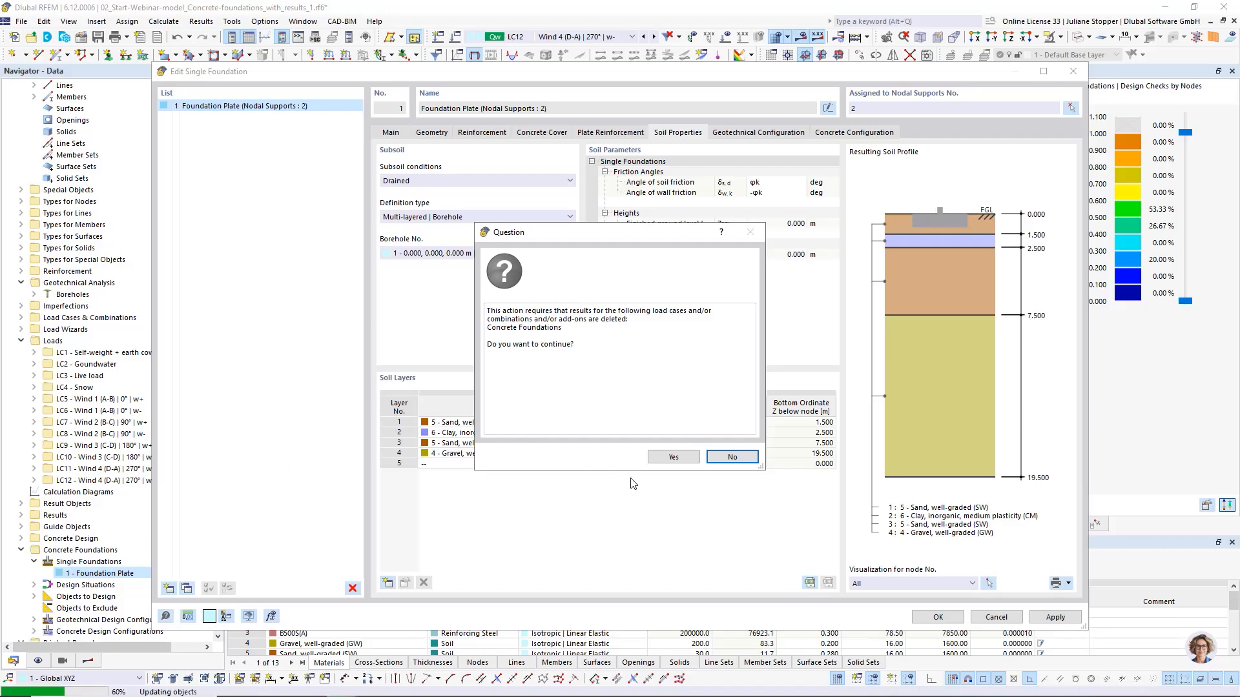
pyautogui.click(674, 456)
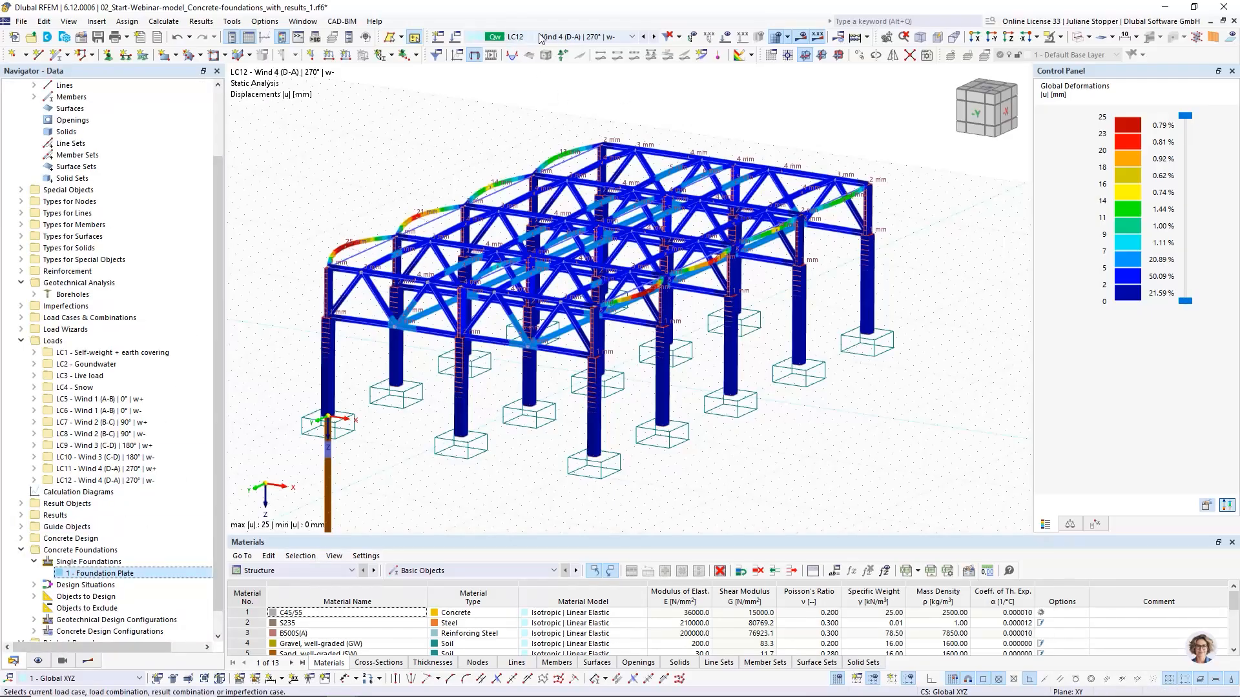
pyautogui.click(571, 39)
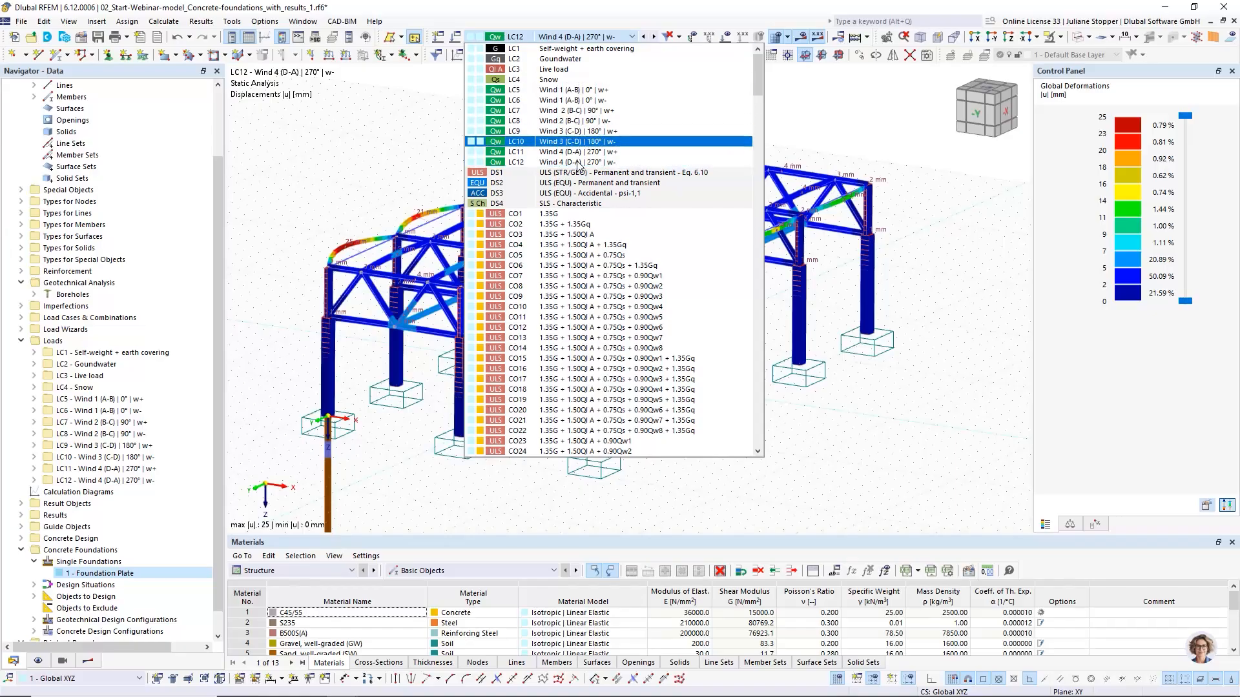
pyautogui.click(856, 146)
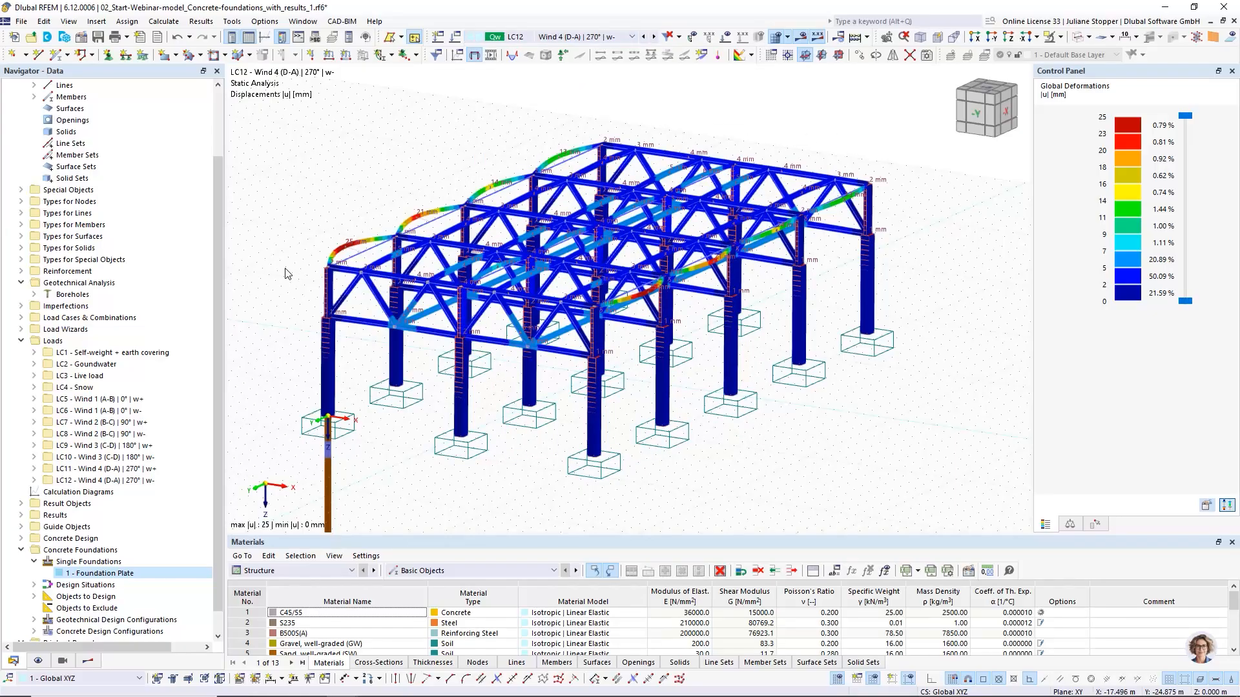
# Step: Examine borehole 1 and the foundation plate in the model, then review the borehole's definition and close it without changes
pyautogui.click(34, 295)
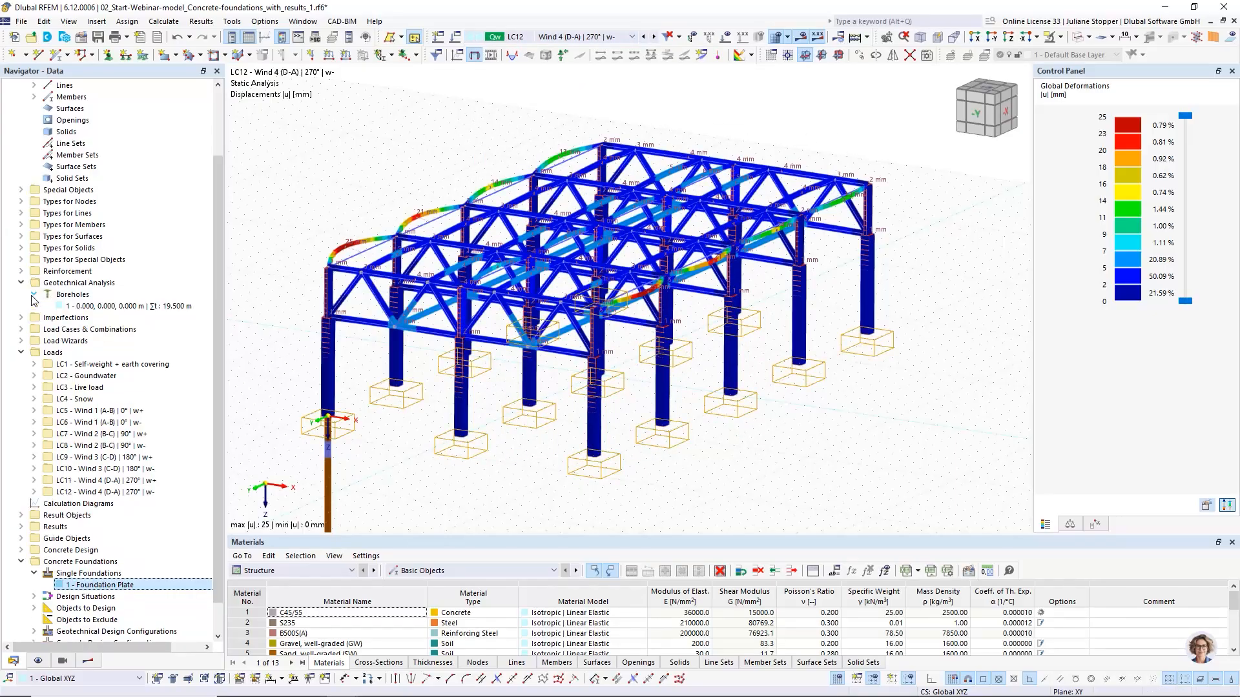
pyautogui.click(82, 306)
pyautogui.scroll(-4, 375, 216)
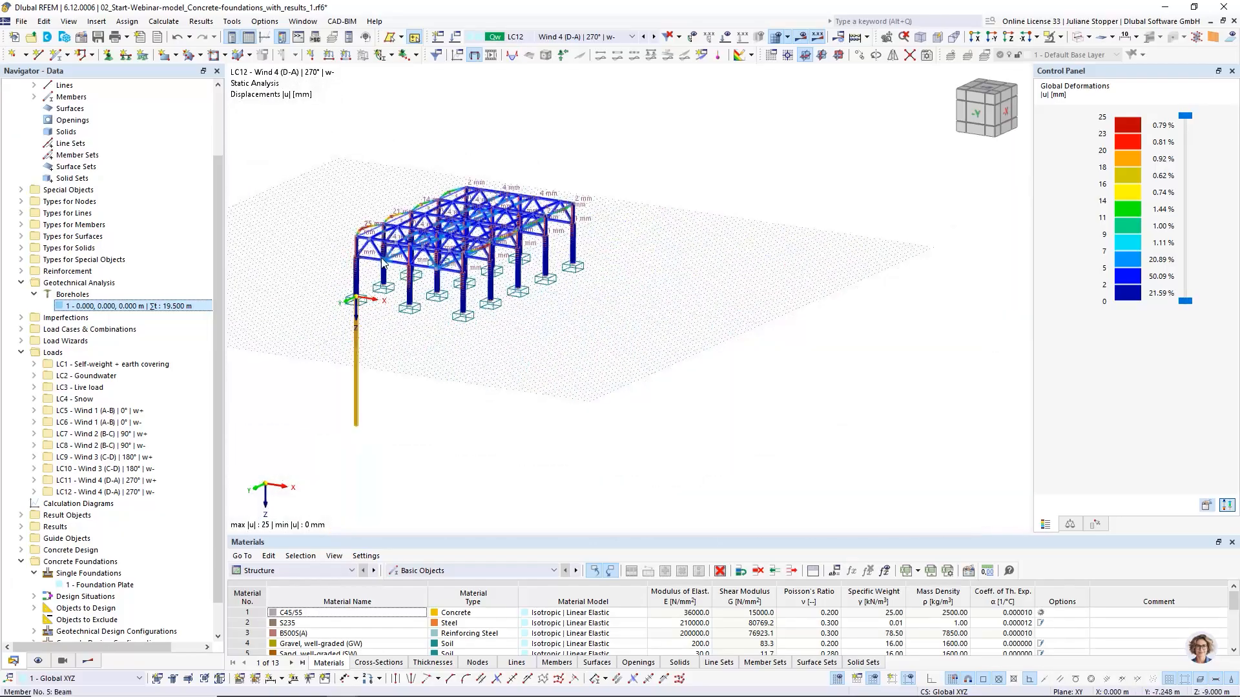
pyautogui.scroll(3, 343, 361)
pyautogui.scroll(-1, 116, 323)
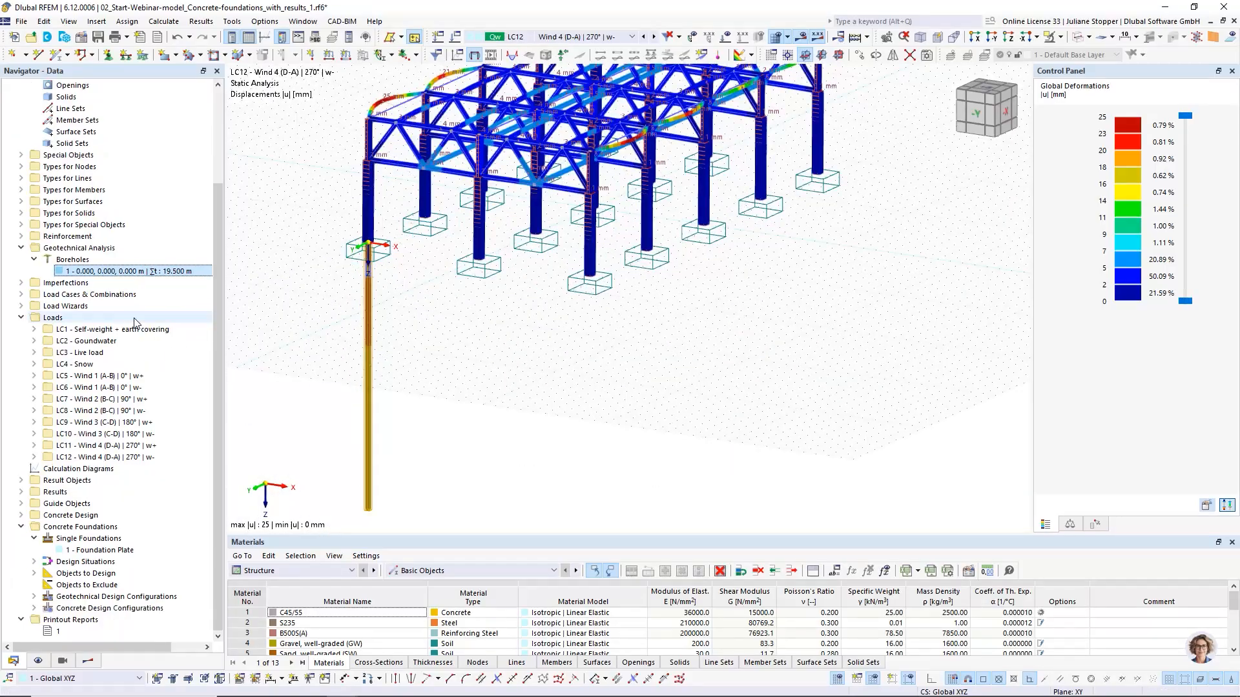
pyautogui.click(103, 549)
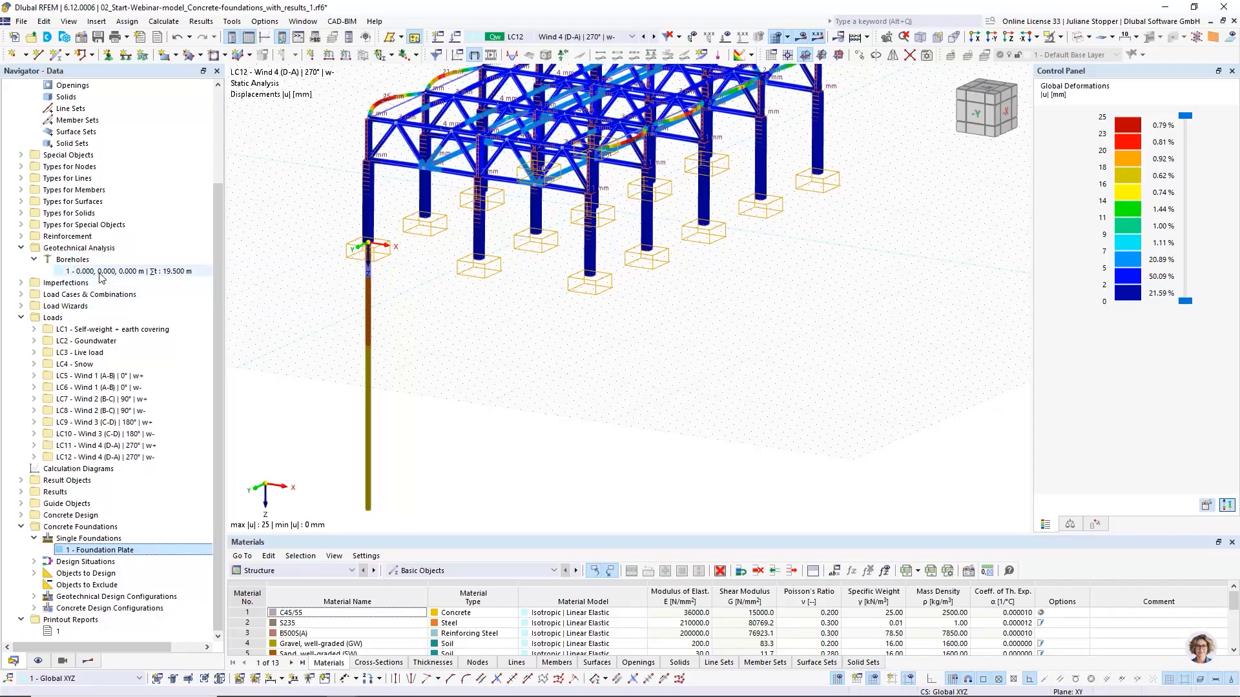
pyautogui.doubleClick(99, 272)
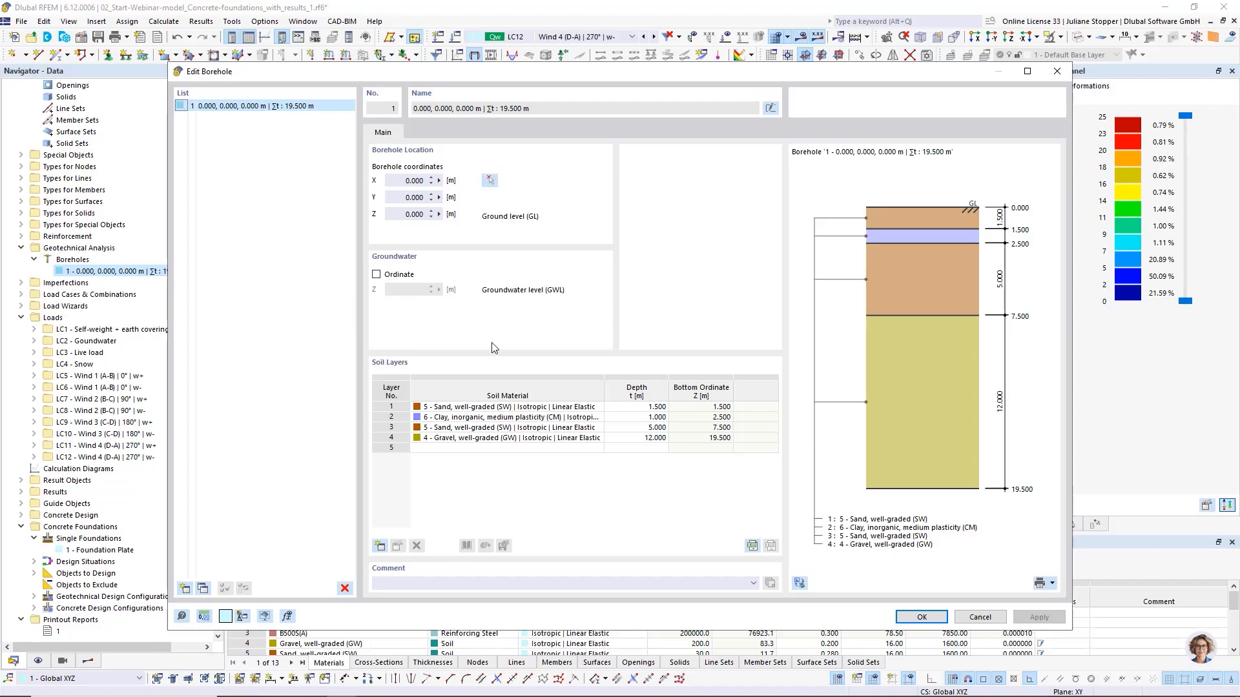
pyautogui.click(980, 618)
# Step: Activate the Geotechnical Analysis add-on in the model's base data and accept the change
pyautogui.scroll(4, 62, 113)
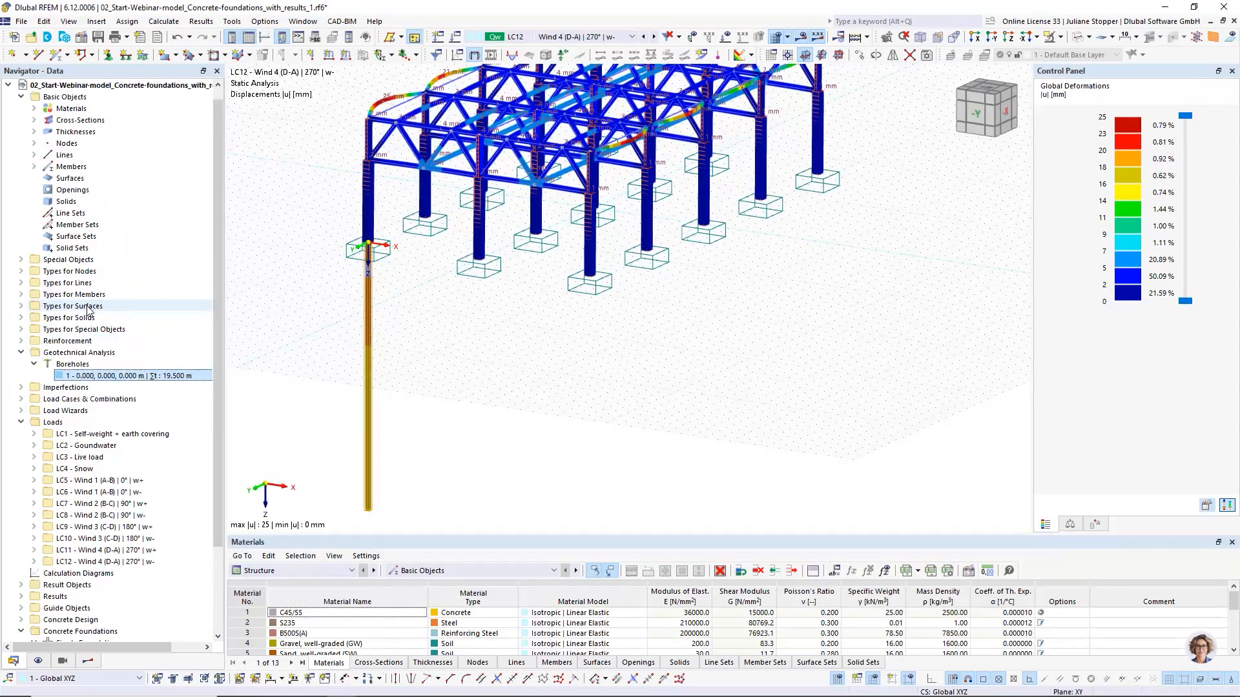
pyautogui.rightClick(61, 109)
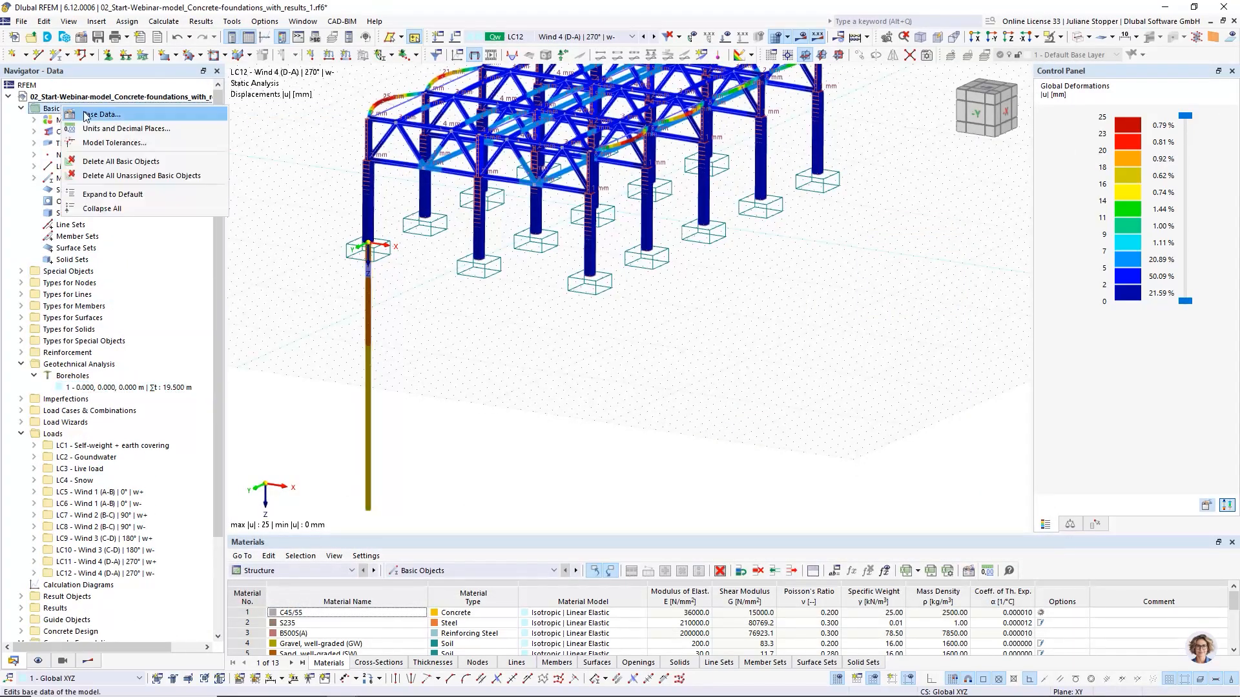
pyautogui.click(105, 114)
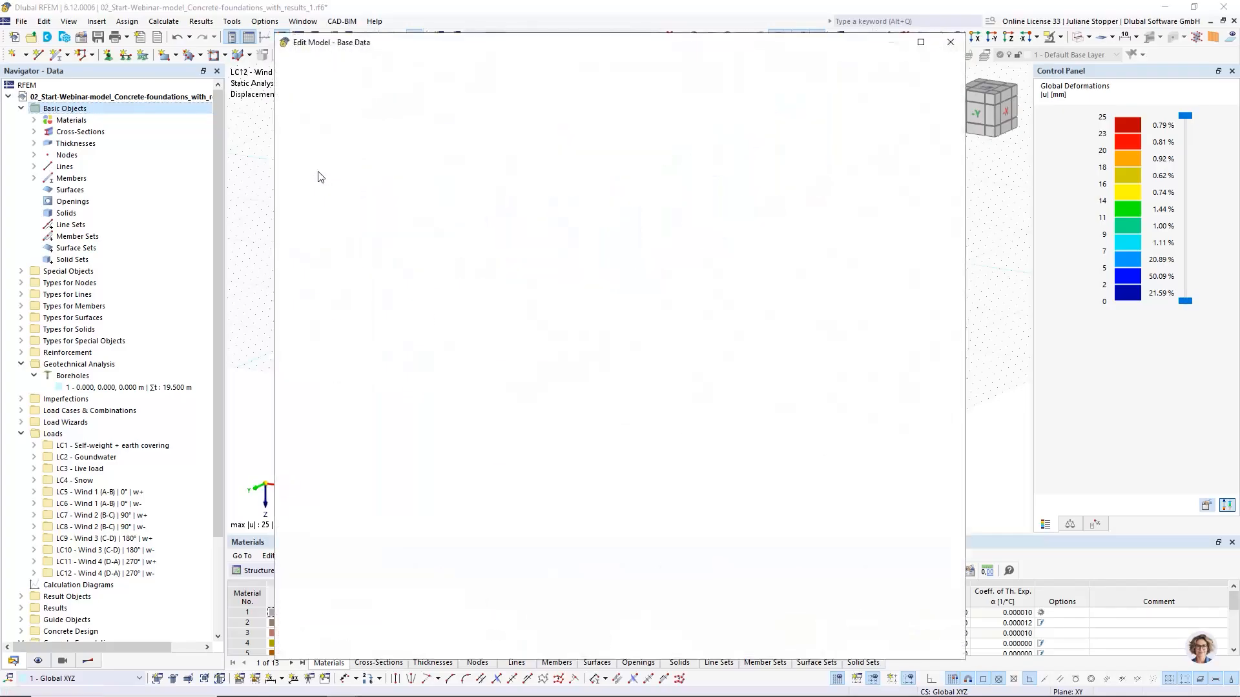
pyautogui.click(340, 68)
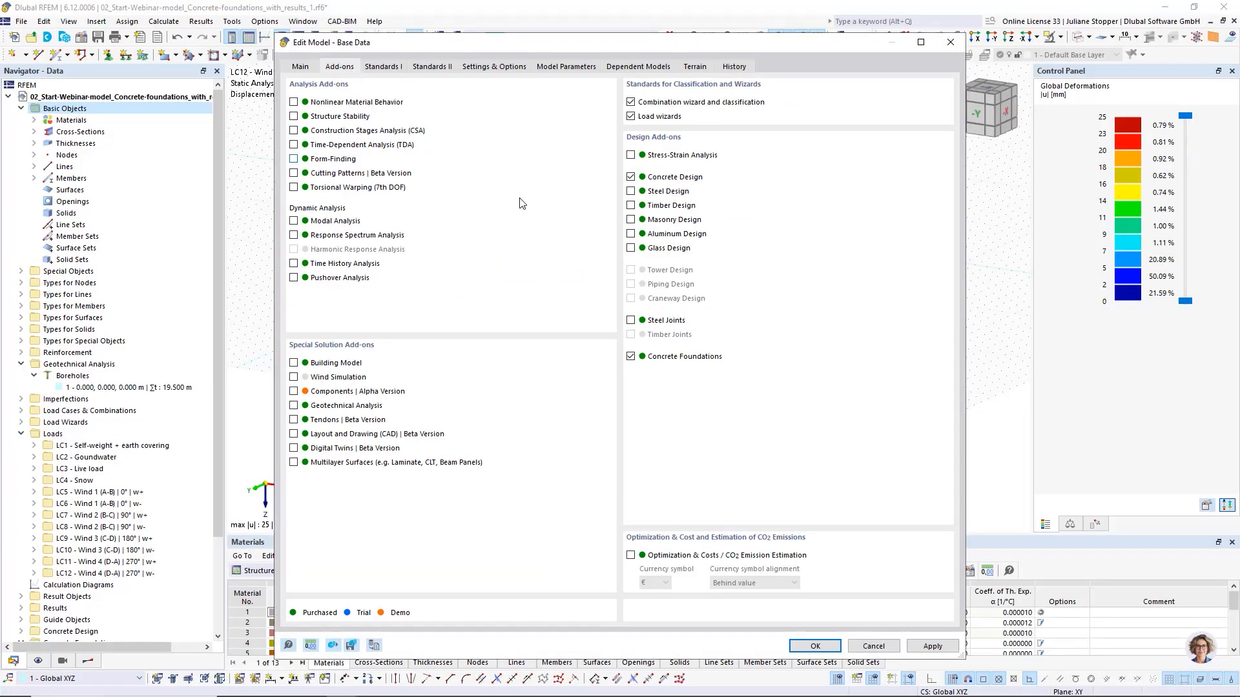
pyautogui.click(294, 406)
pyautogui.click(674, 491)
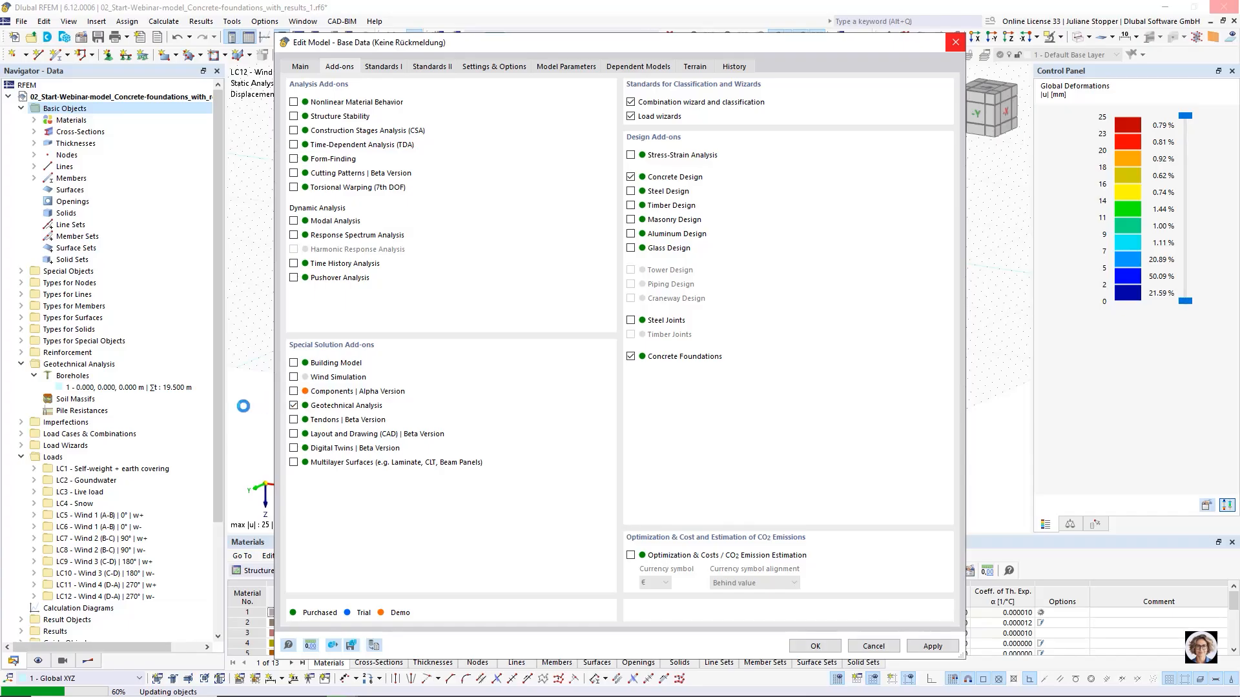
pyautogui.click(820, 647)
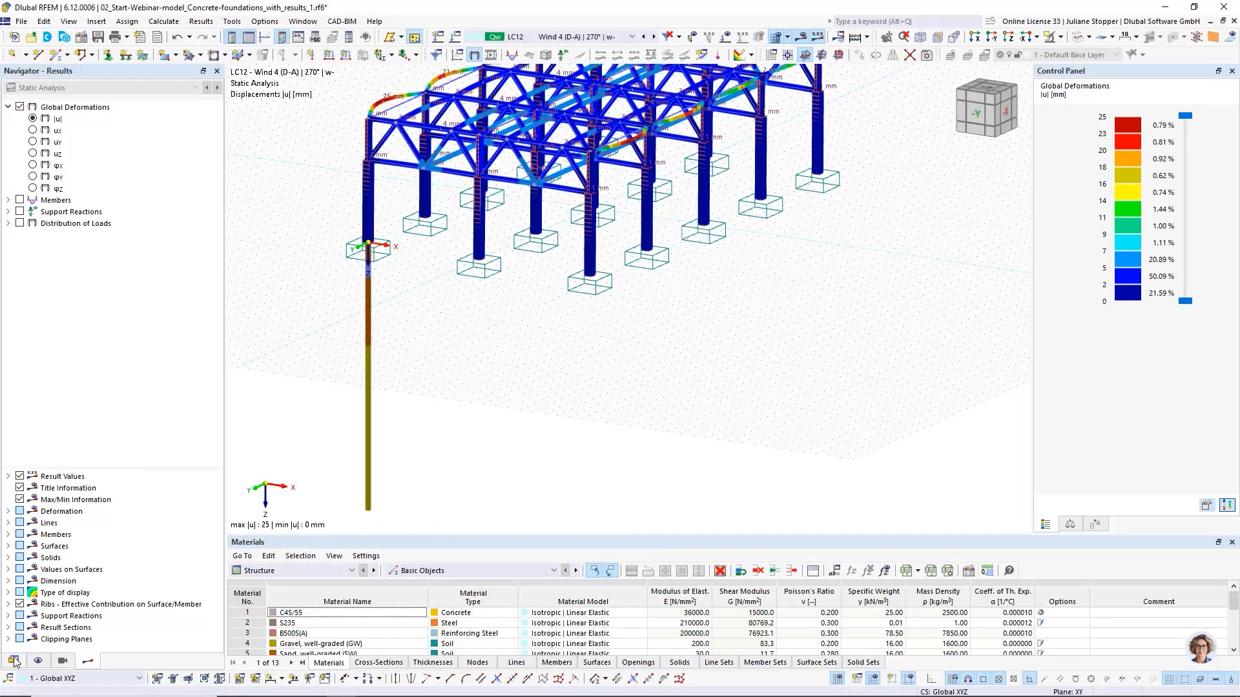
# Step: Review the definition settings for a new soil massif and close them without creating one
pyautogui.click(13, 660)
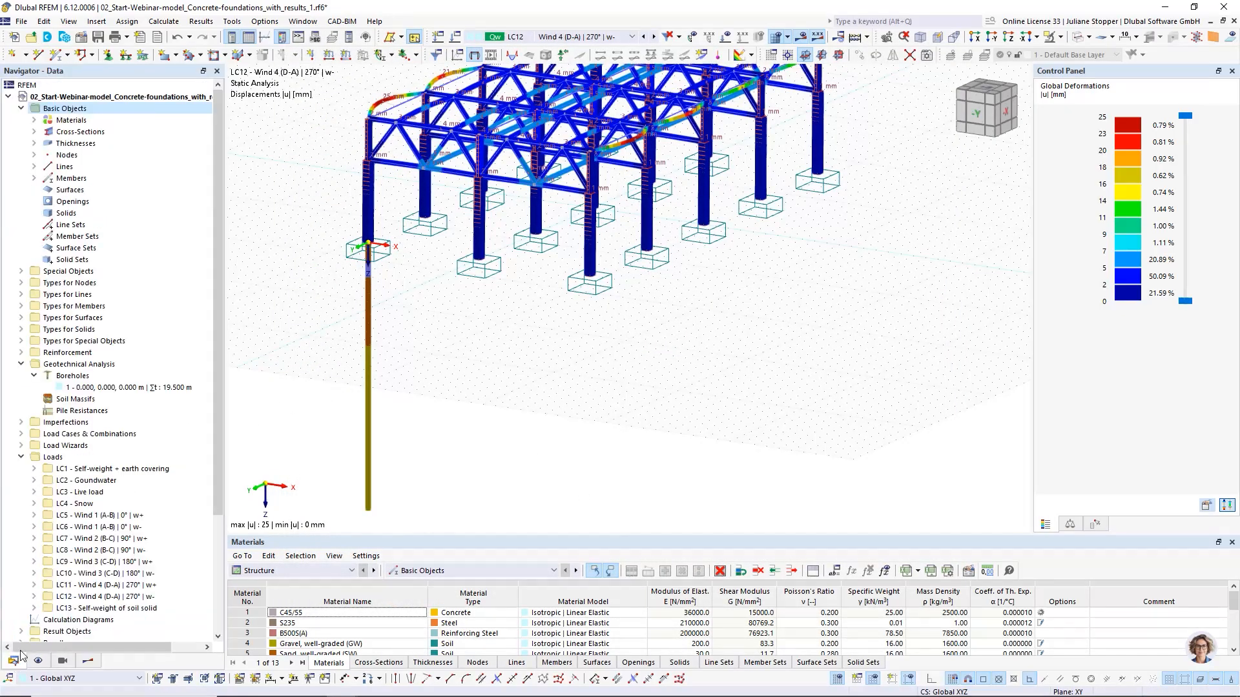
pyautogui.rightClick(77, 401)
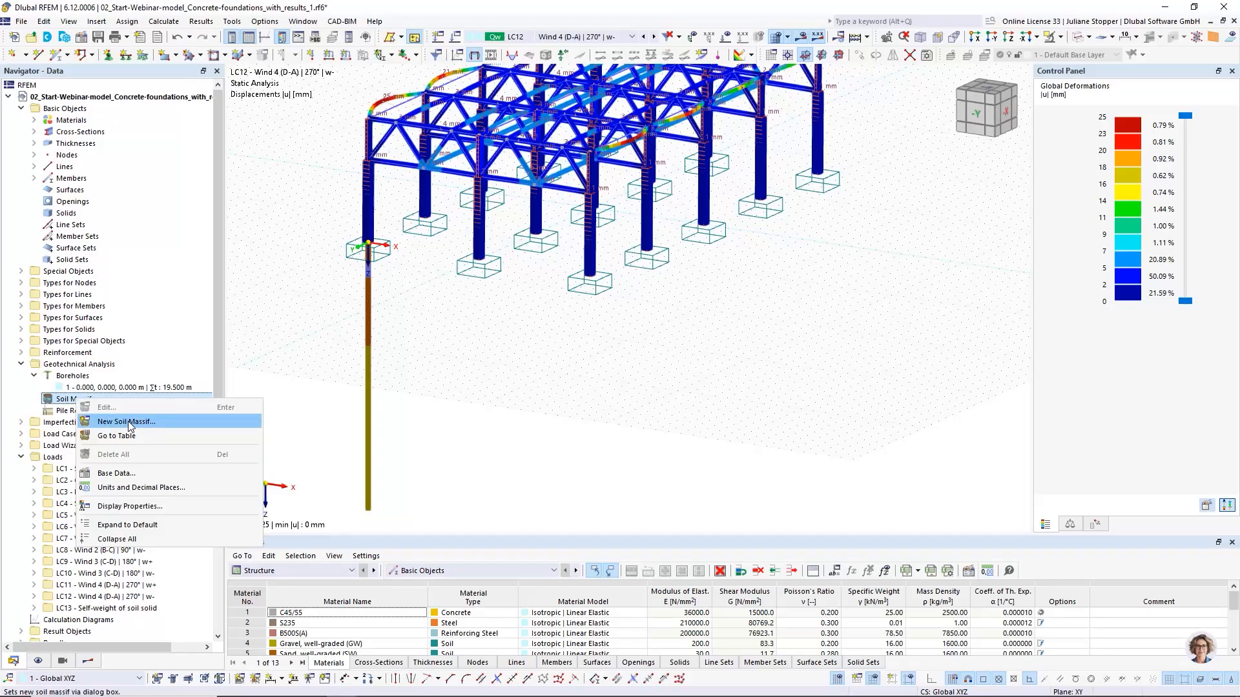
pyautogui.click(129, 423)
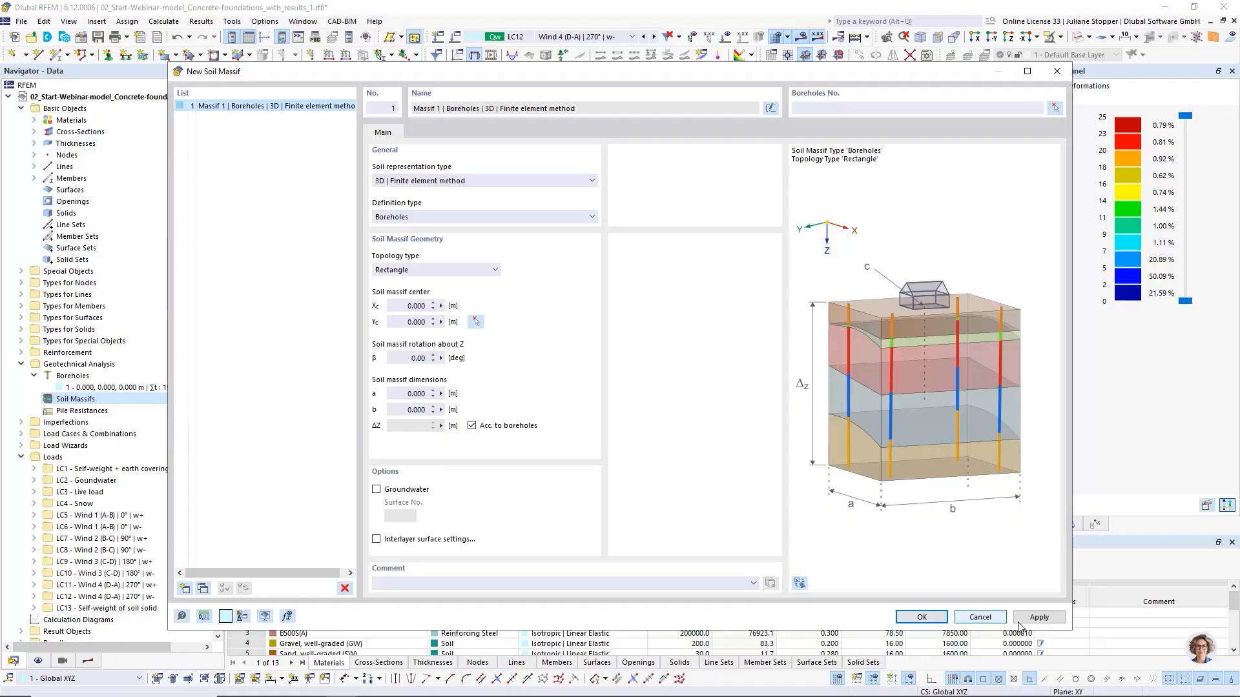
pyautogui.click(979, 618)
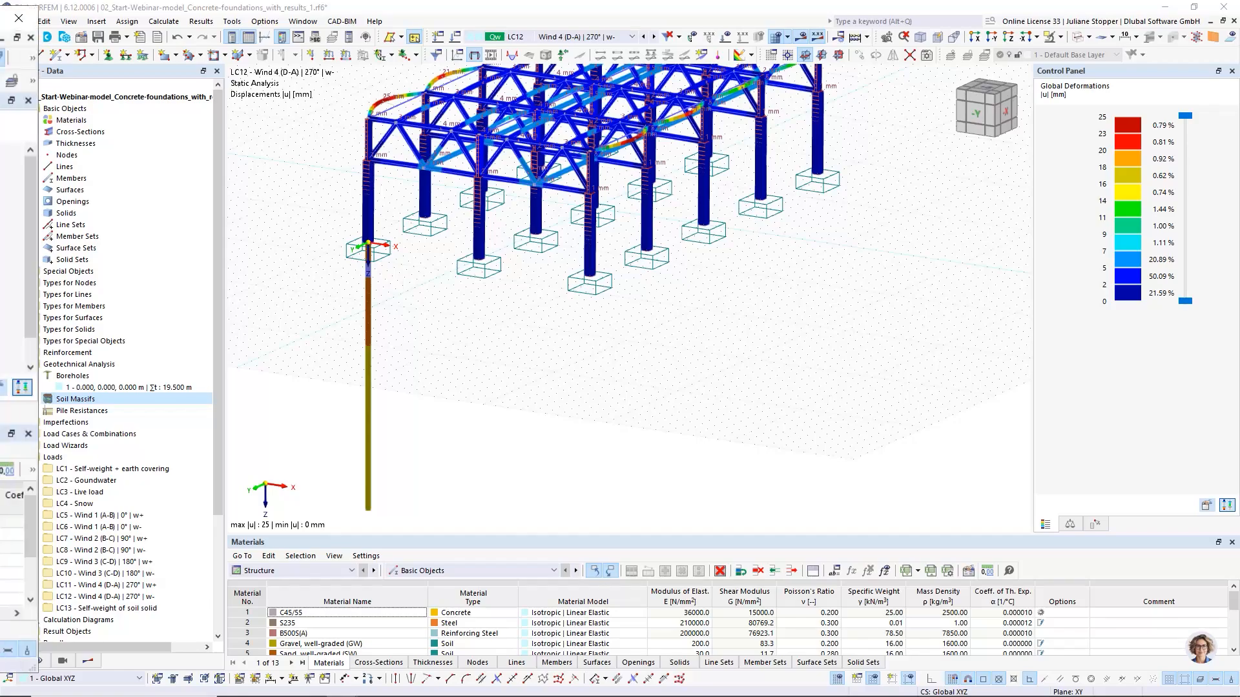
# Step: Switch to the 02_Webinarmodell_Betonfundamente_mit_Ergebnissen_3A-all - Copy model, maximize its window and hide the Concrete Foundations results
pyautogui.moveTo(0, 16); pyautogui.dragTo(141, 57)
pyautogui.moveTo(322, 89); pyautogui.dragTo(341, 94)
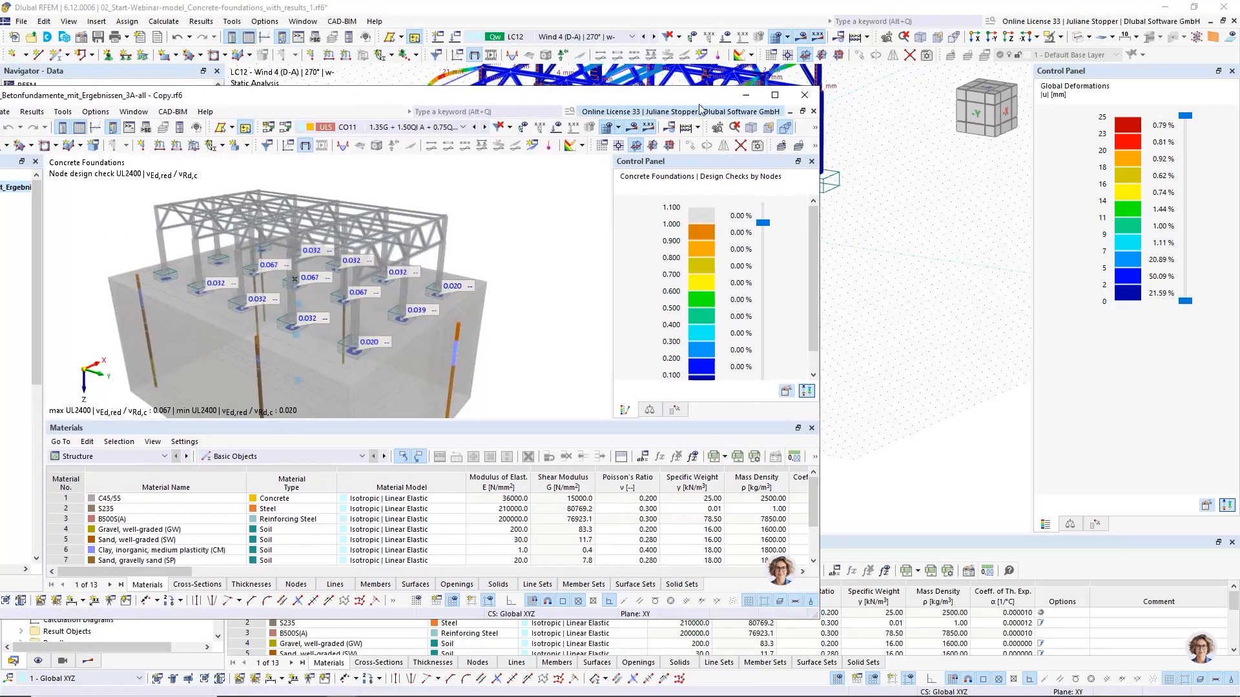
pyautogui.click(776, 95)
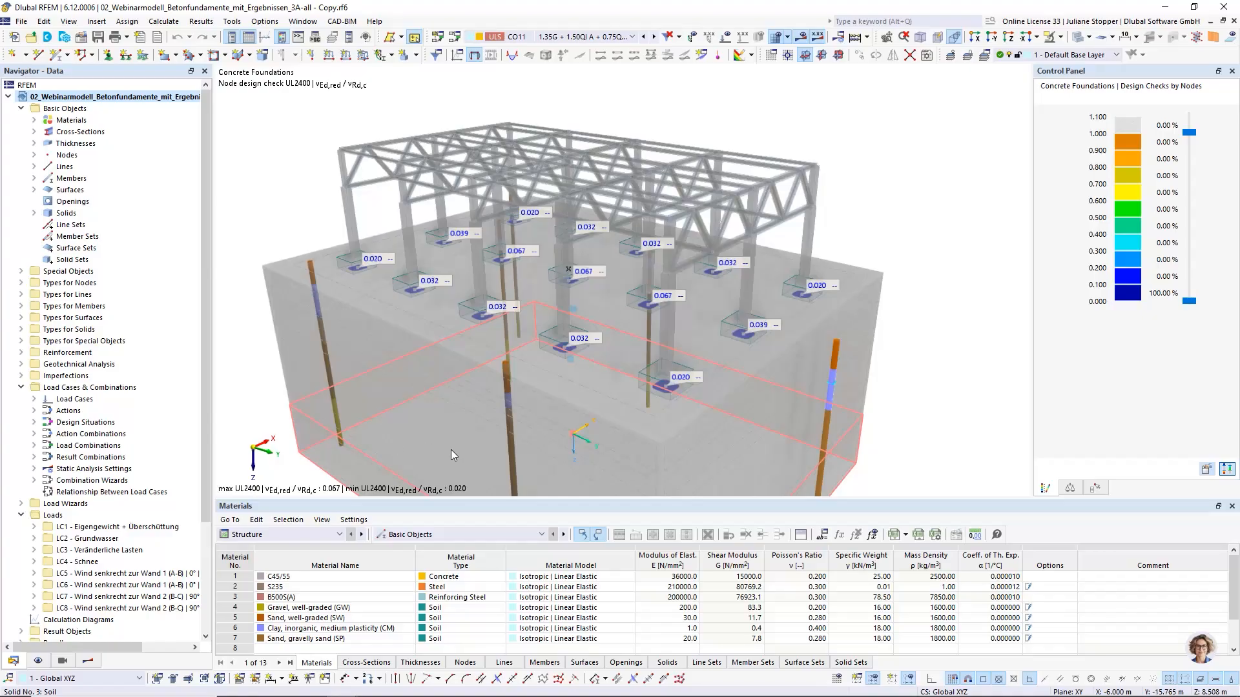
pyautogui.moveTo(440, 434)
pyautogui.keyDown('ctrl'); pyautogui.mouseDown(button='middle')
pyautogui.moveTo(448, 421)
pyautogui.moveTo(566, 447)
pyautogui.moveTo(421, 445)
pyautogui.mouseUp(button='middle'); pyautogui.keyUp('ctrl')
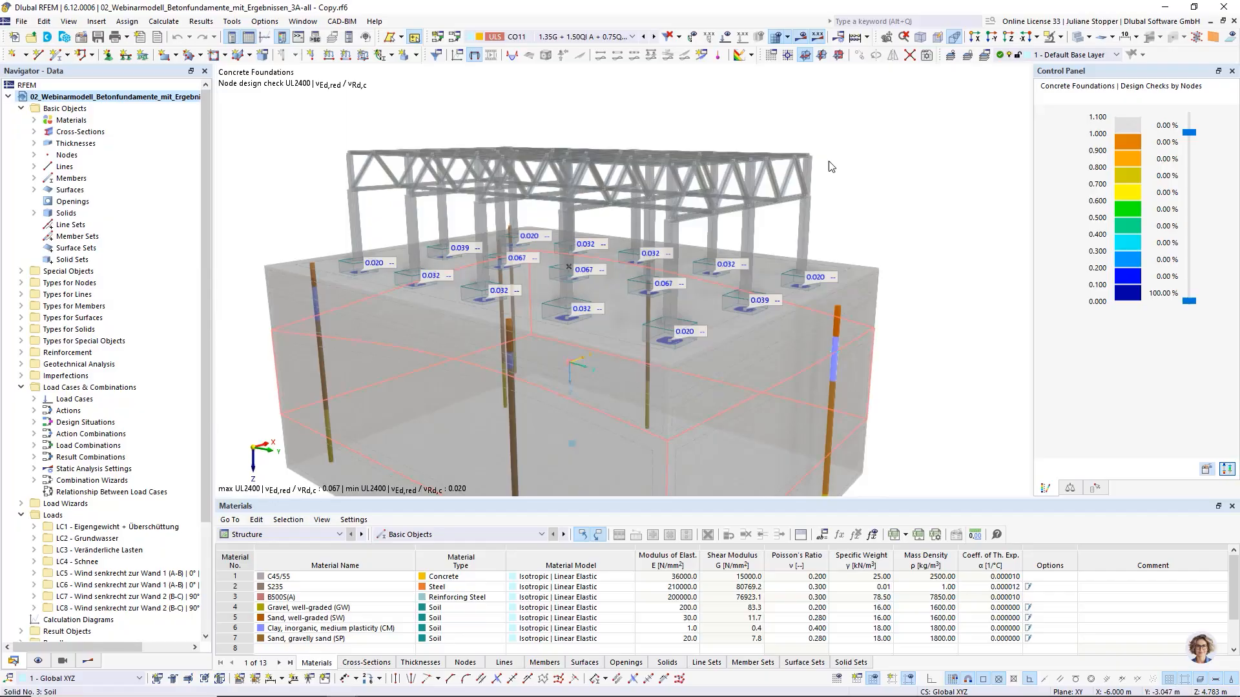
pyautogui.click(800, 37)
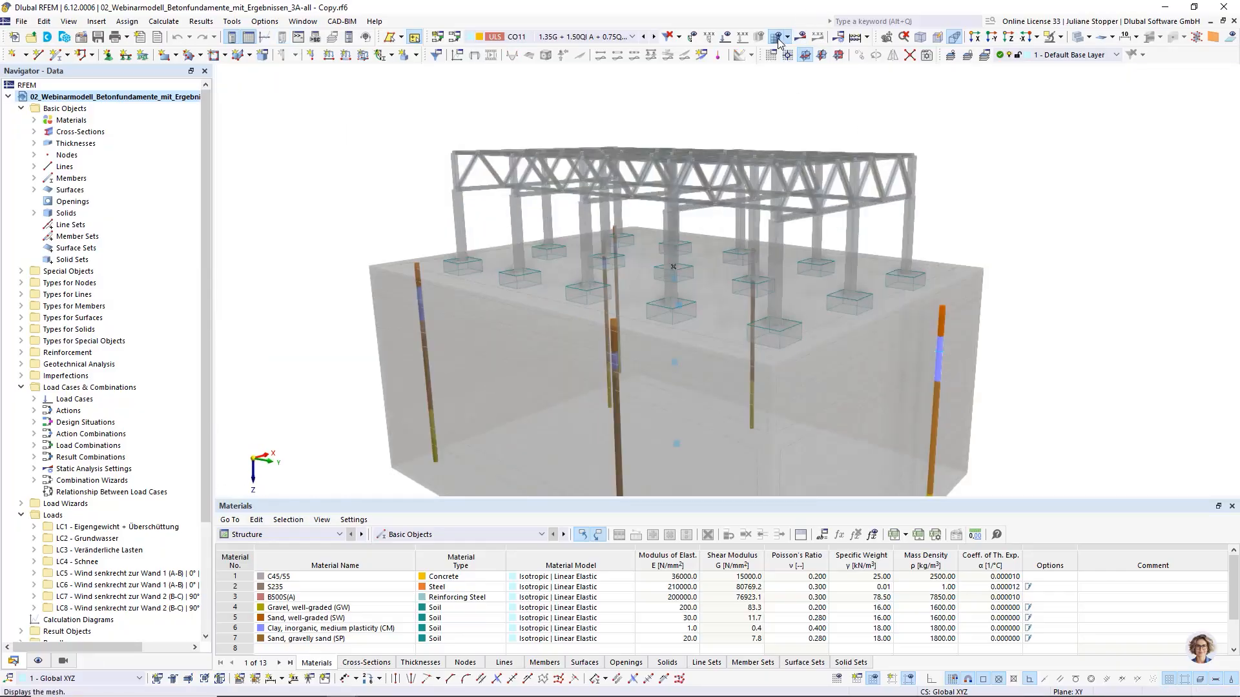
pyautogui.moveTo(573, 309); pyautogui.dragTo(501, 247, button='middle')
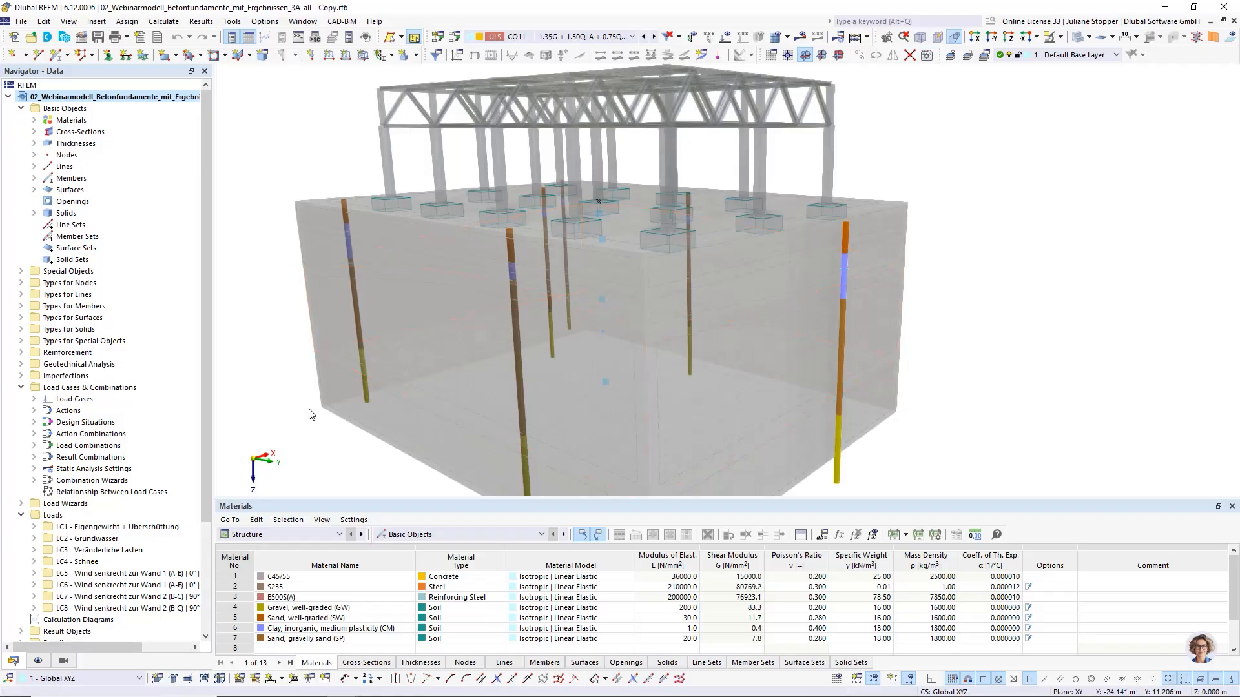
# Step: Examine foundation plate F1's soil layers for node 1, all nodes and node 70, then close it without changes
pyautogui.scroll(-4, 129, 446)
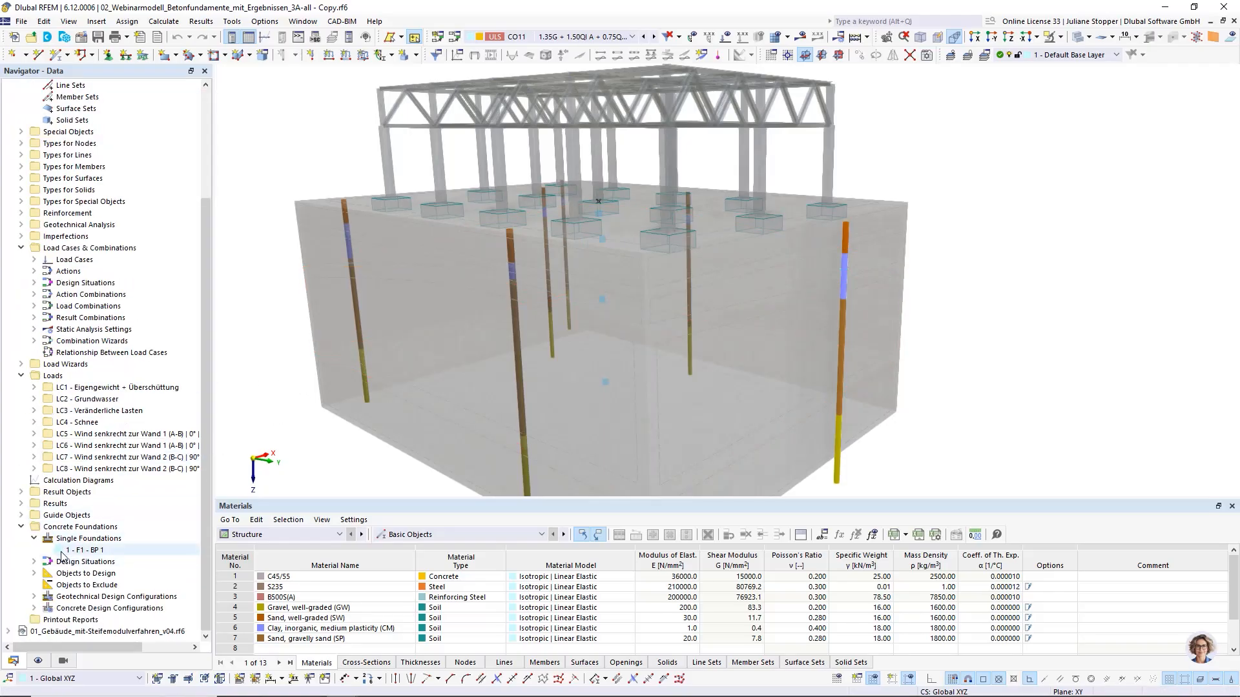
pyautogui.doubleClick(85, 550)
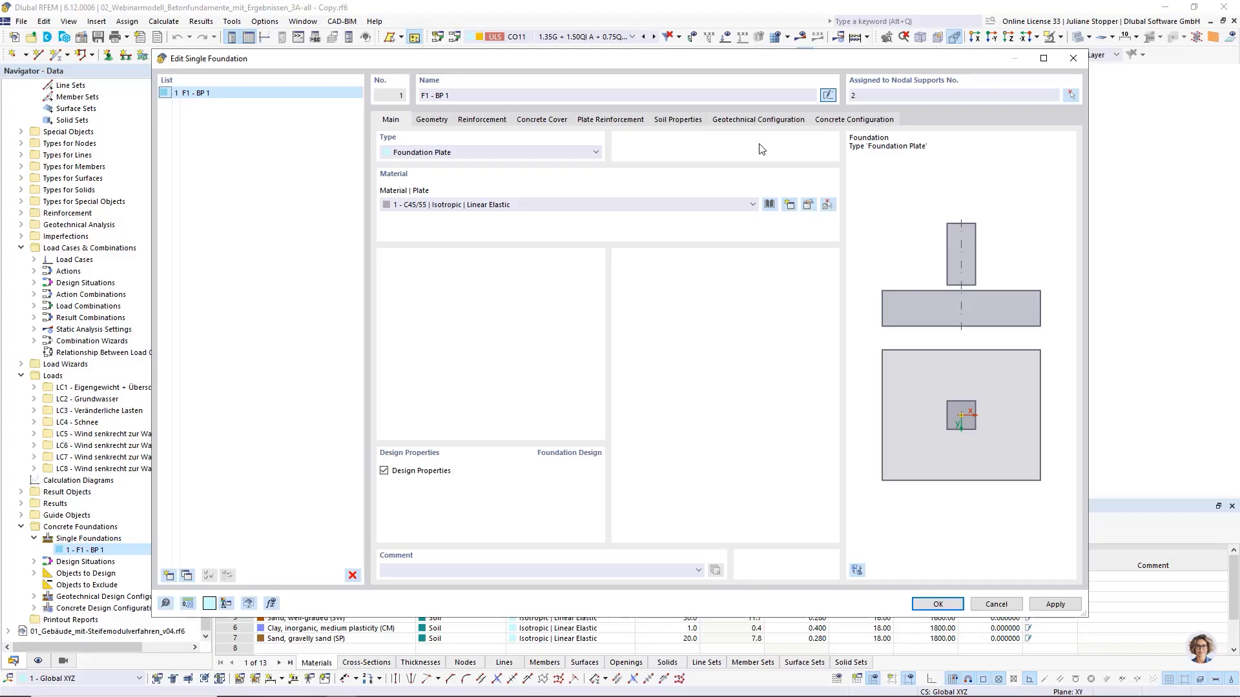
pyautogui.click(686, 121)
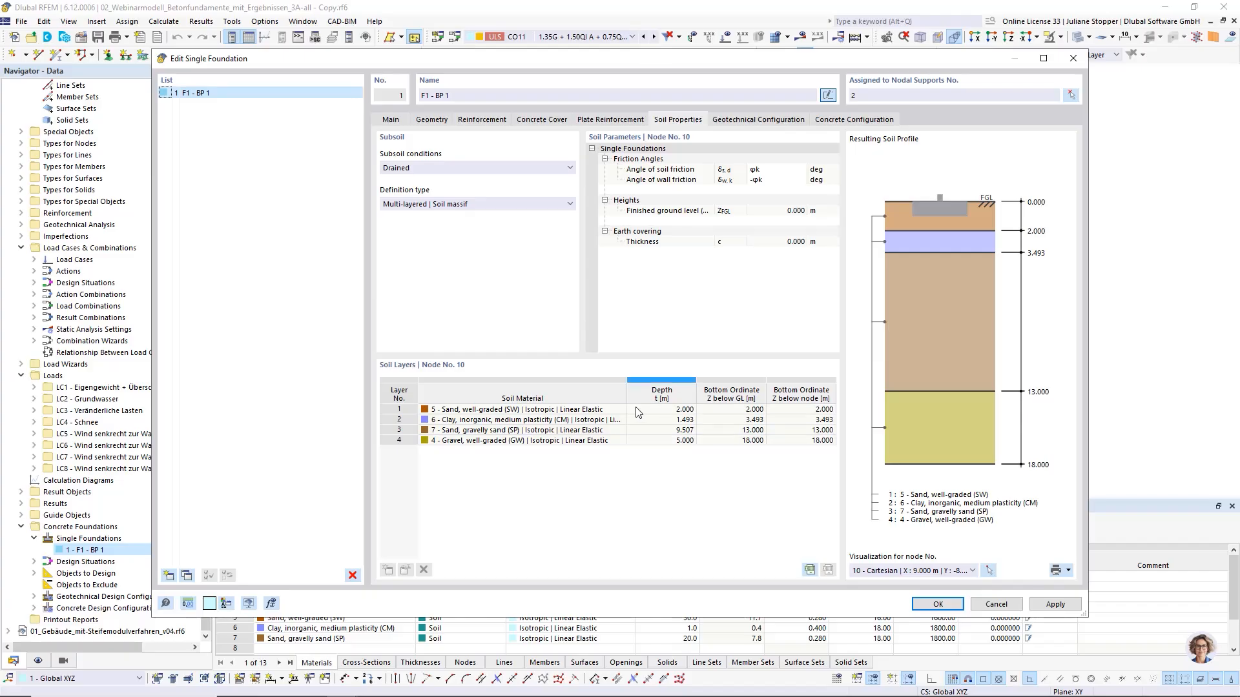
pyautogui.click(894, 574)
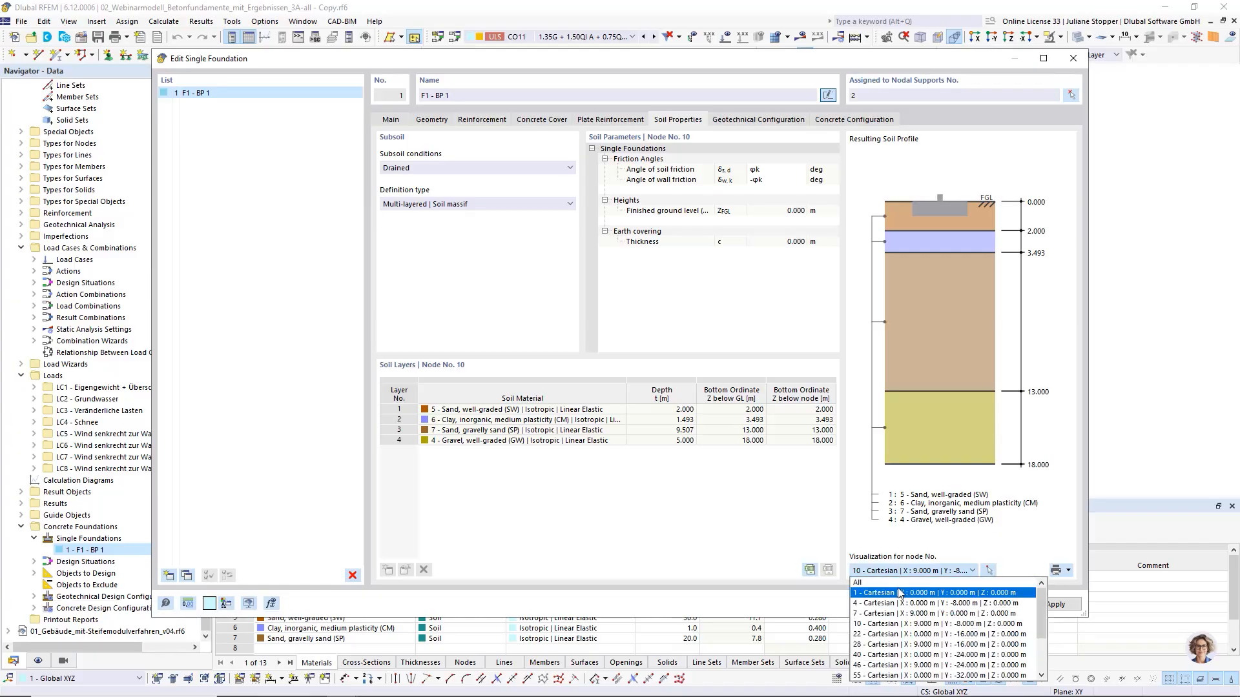
pyautogui.click(901, 594)
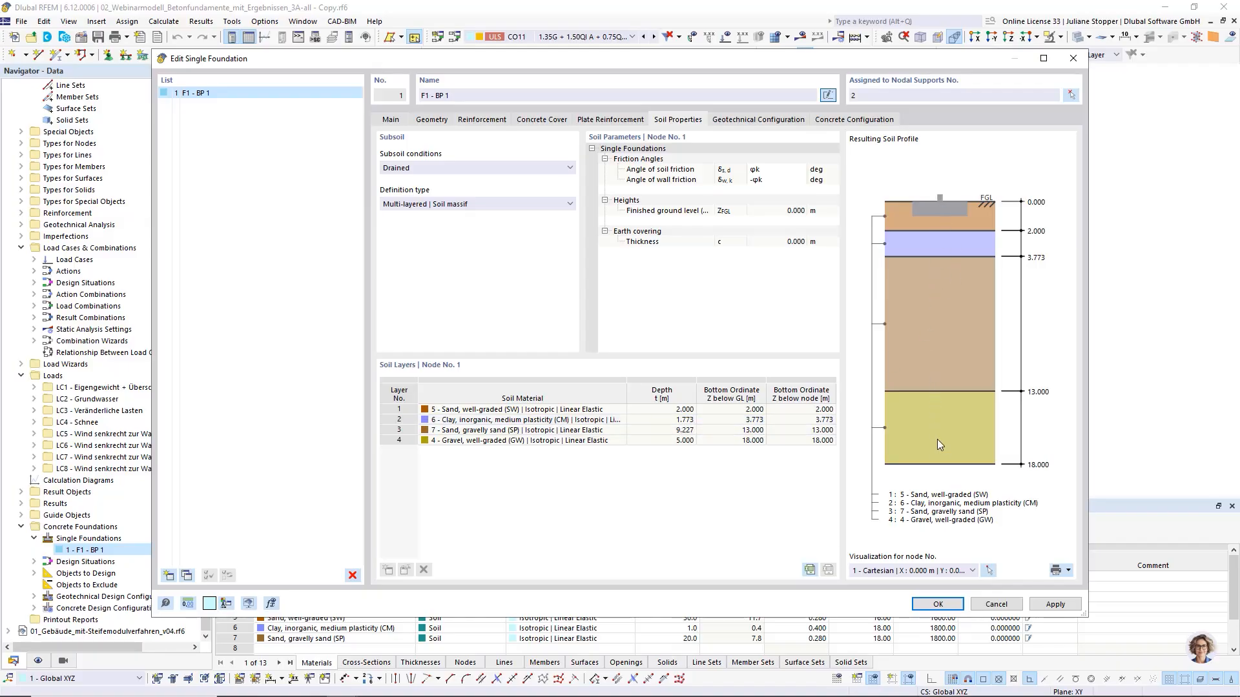
pyautogui.click(939, 571)
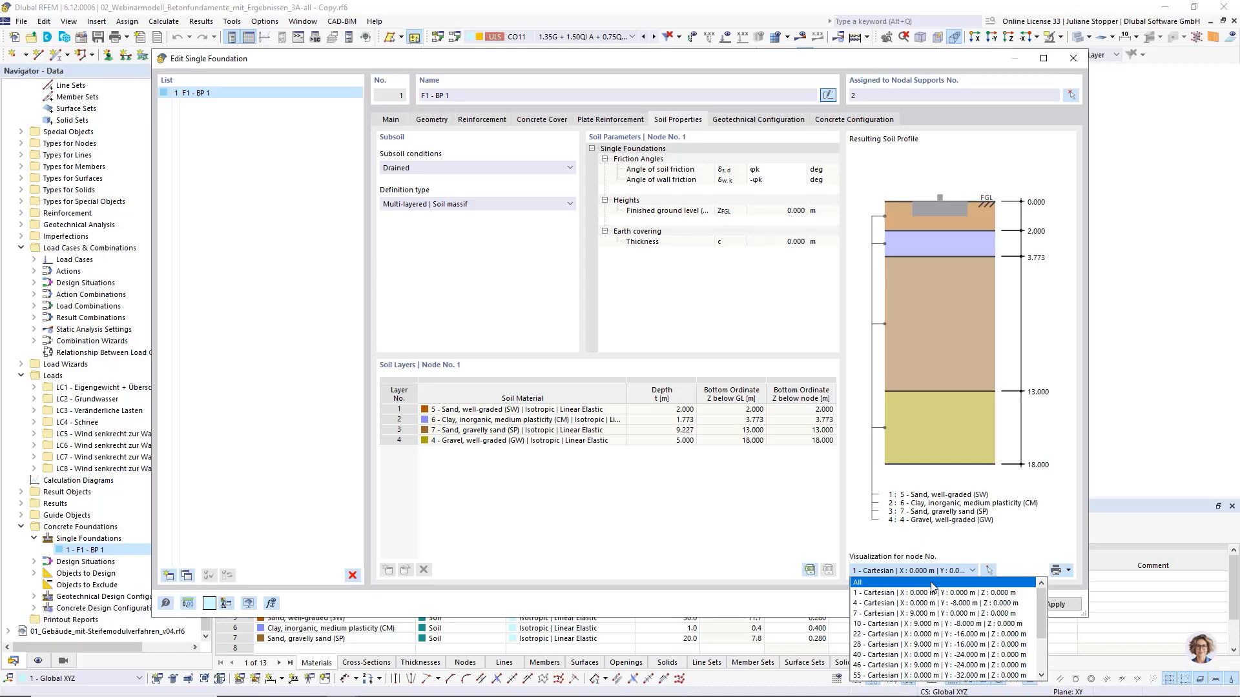
pyautogui.click(932, 583)
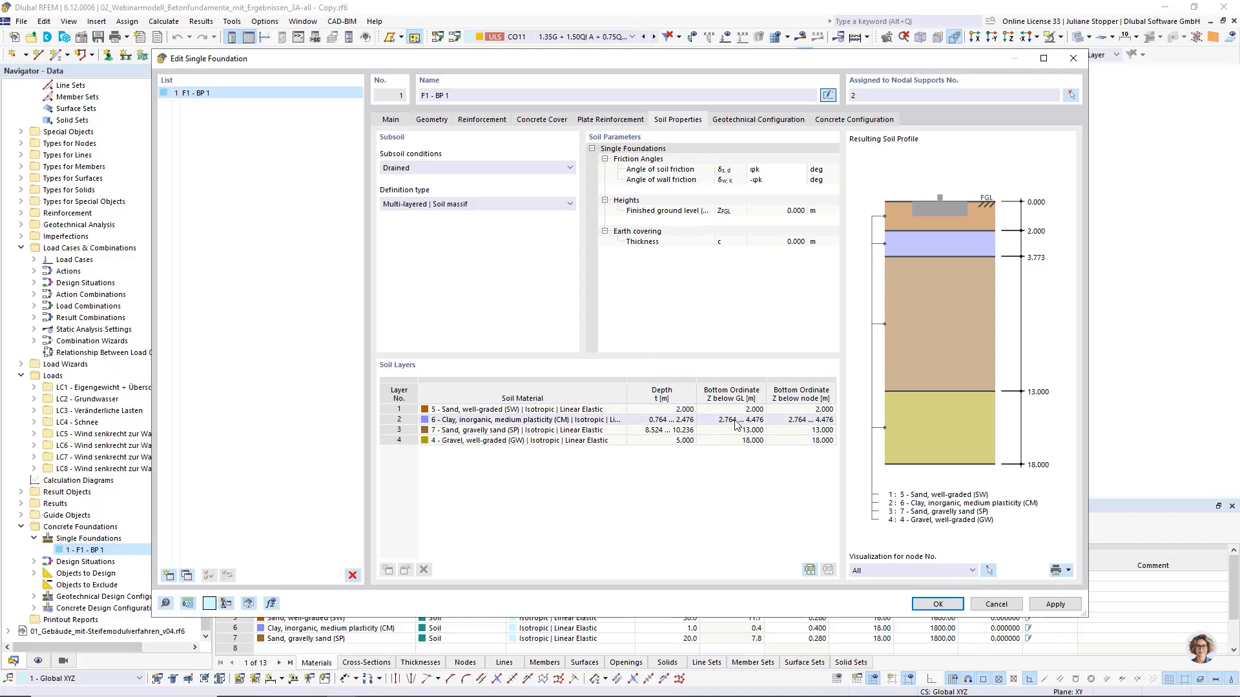
pyautogui.click(910, 572)
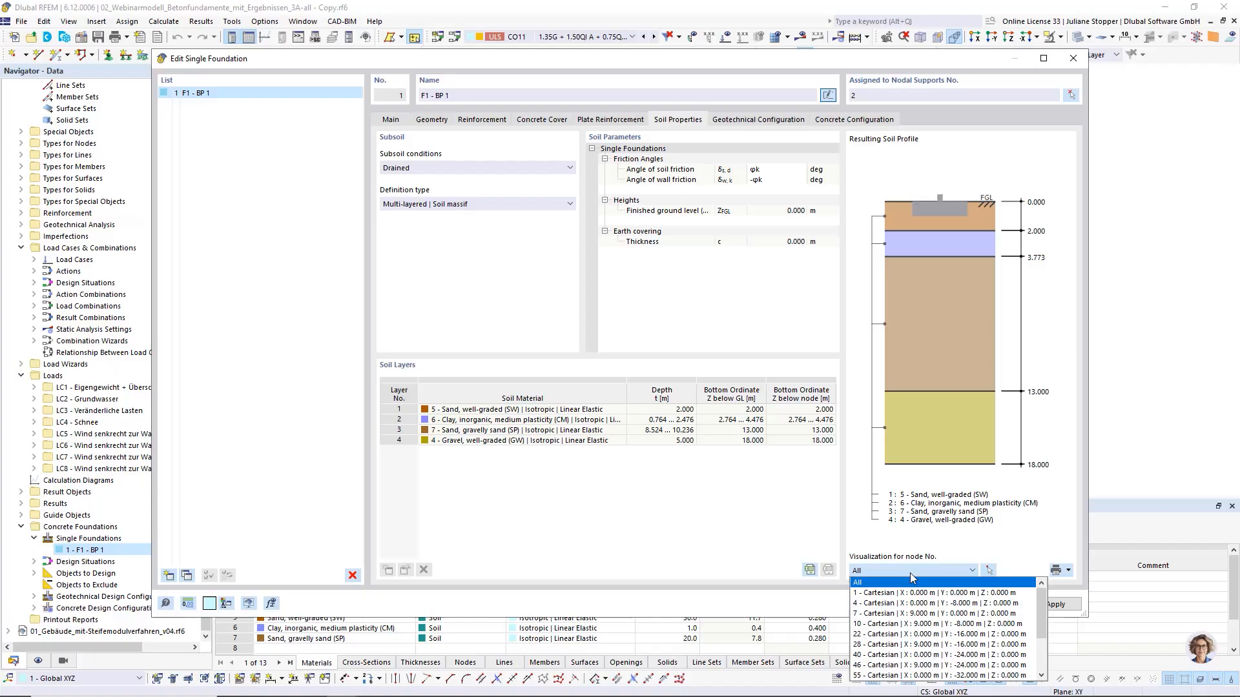
pyautogui.click(922, 635)
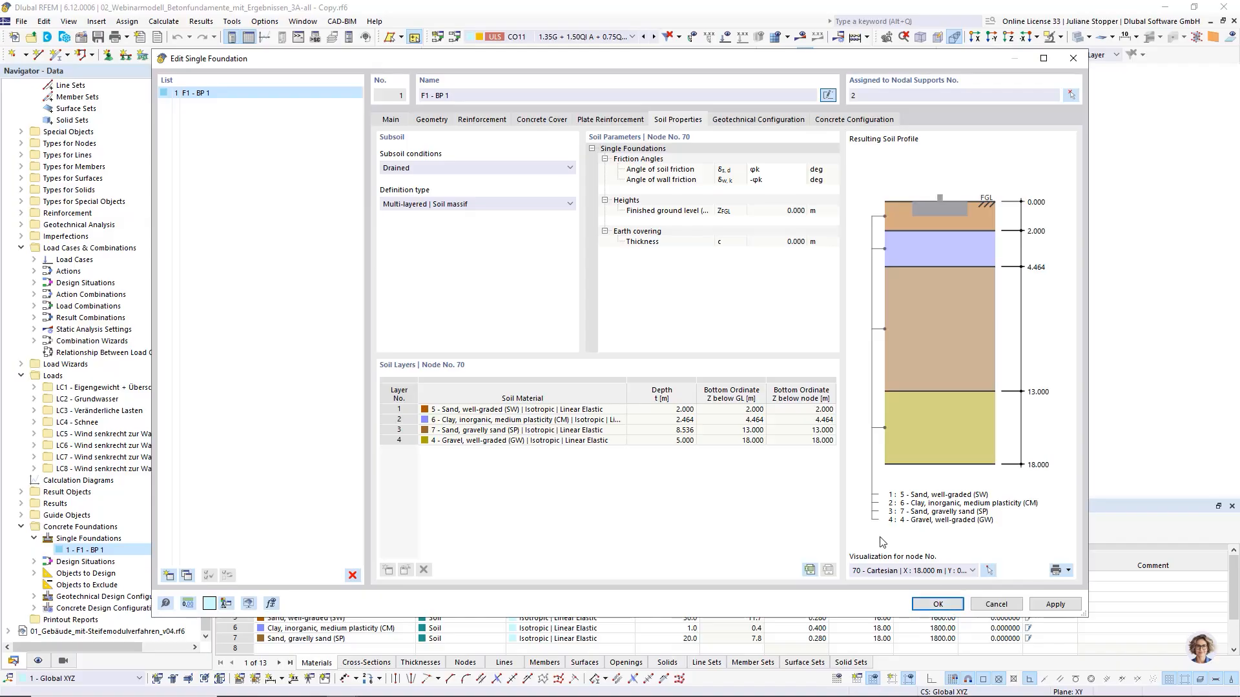
pyautogui.click(995, 604)
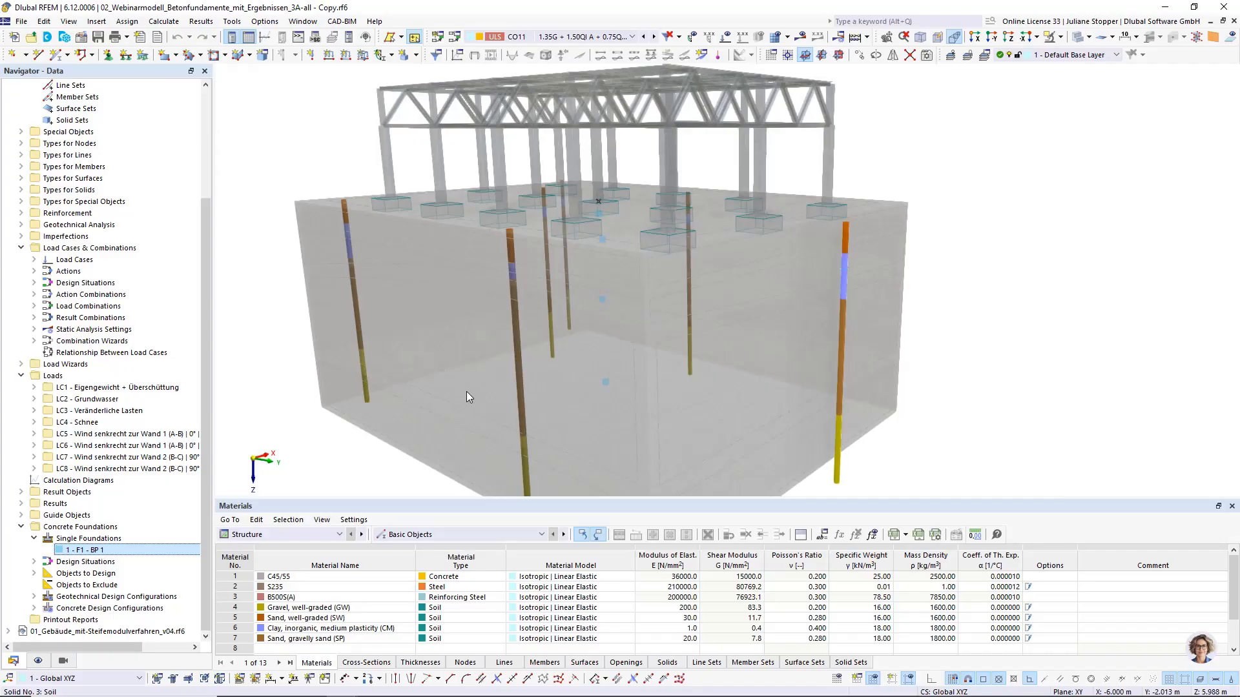
# Step: Inspect the soil body beneath the hall and review the definition of soil massif 1, leaving its settings as they are
pyautogui.scroll(-3, 466, 395)
pyautogui.moveTo(346, 393); pyautogui.dragTo(365, 416, button='middle')
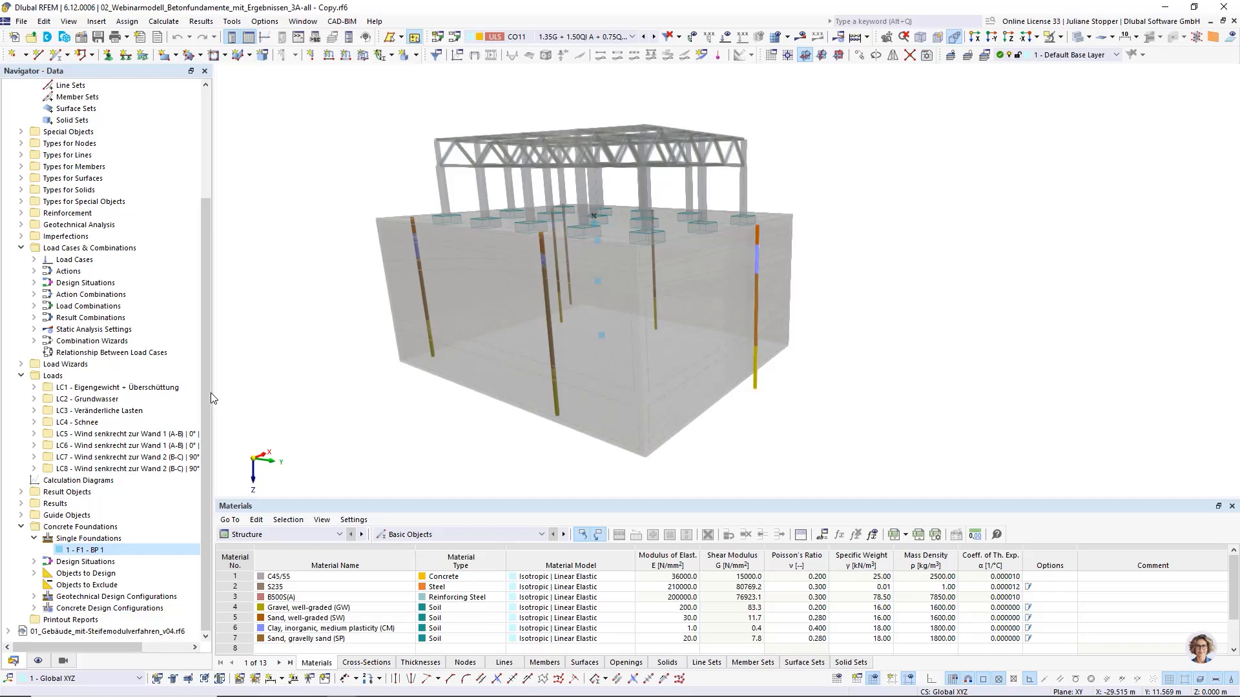
pyautogui.moveTo(210, 394); pyautogui.dragTo(203, 276)
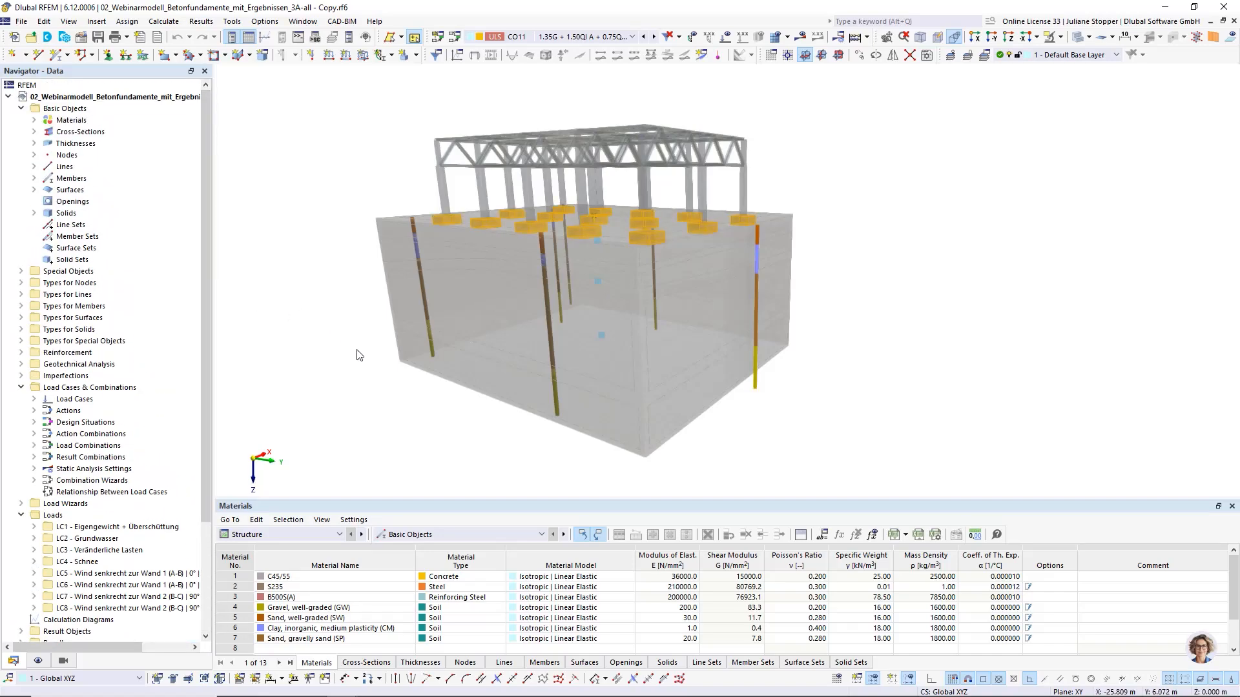
pyautogui.keyDown('ctrl'); pyautogui.moveTo(669, 412); pyautogui.dragTo(510, 419, button='middle'); pyautogui.keyUp('ctrl')
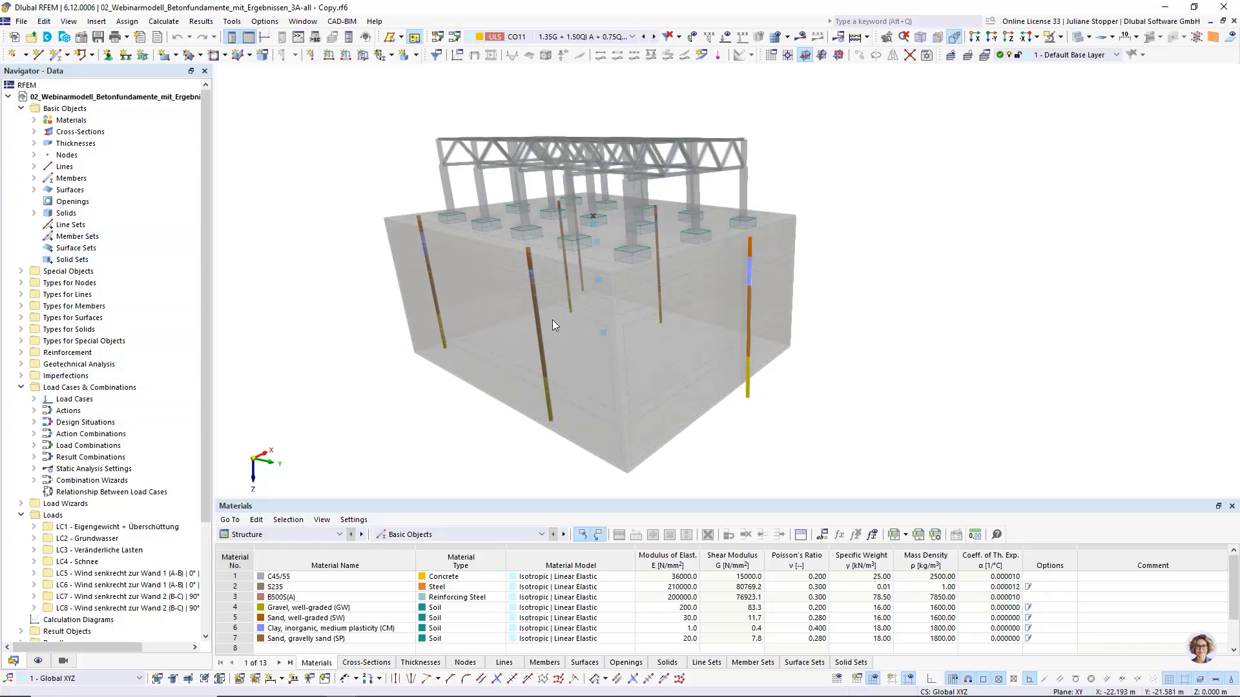
pyautogui.click(602, 388)
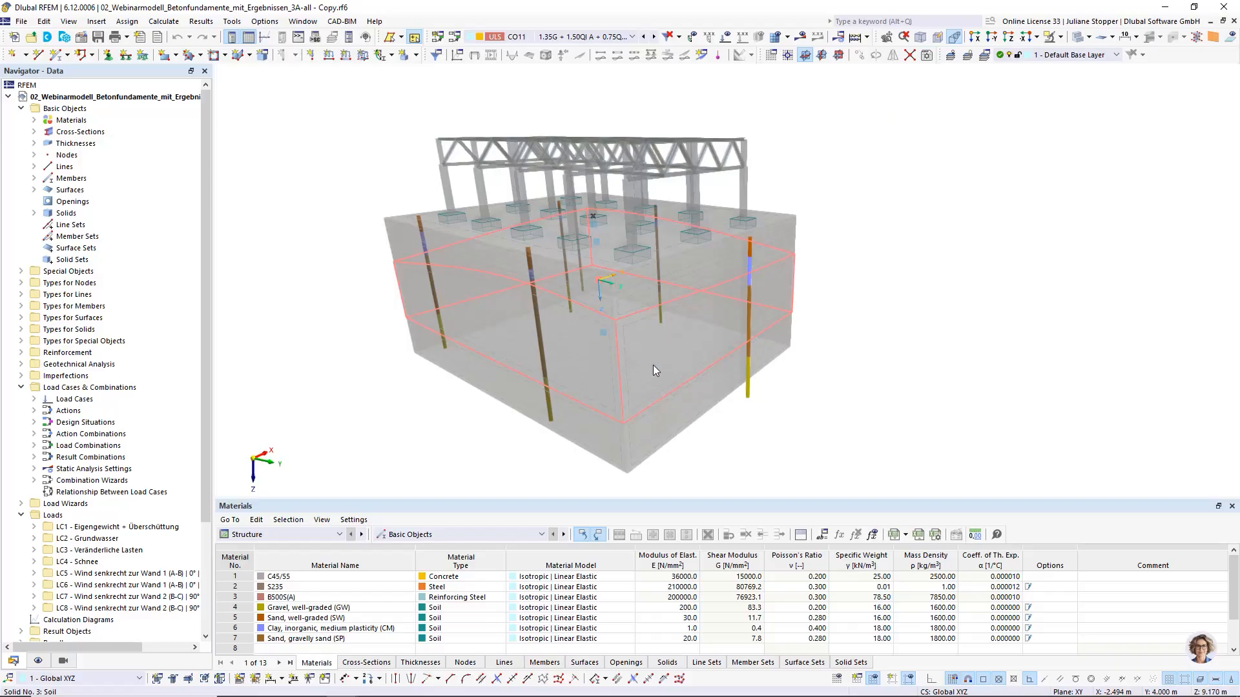
pyautogui.click(21, 364)
pyautogui.click(34, 387)
pyautogui.click(59, 401)
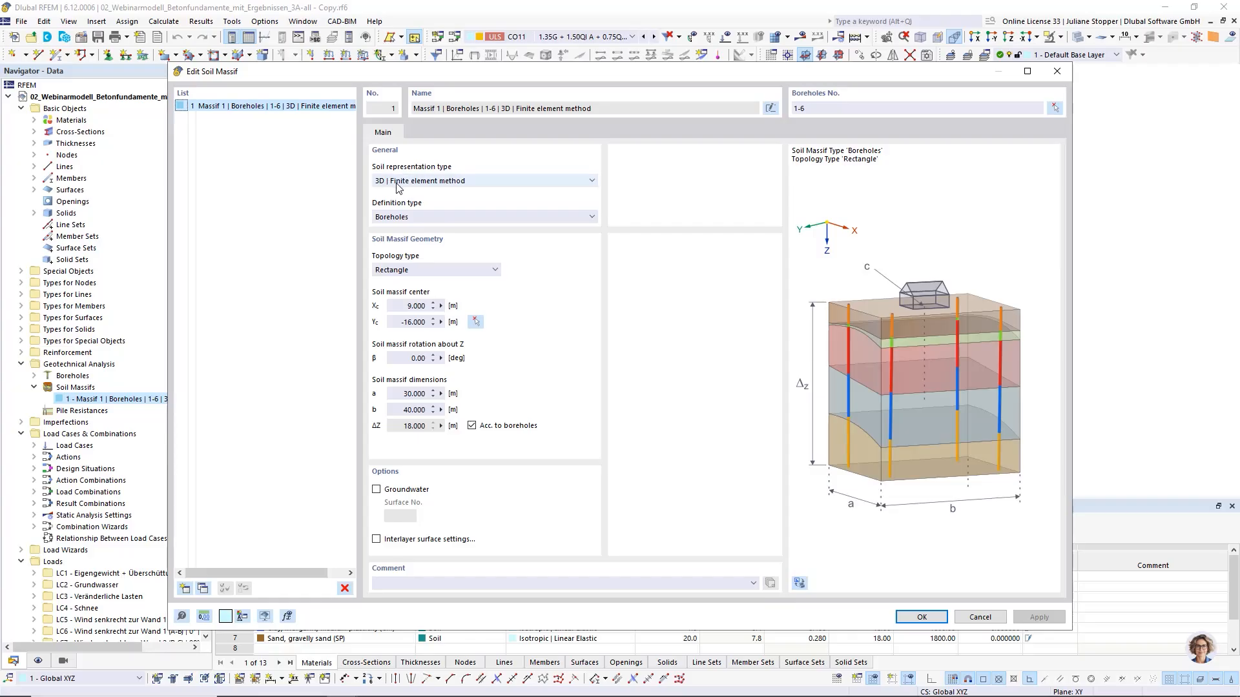
pyautogui.click(921, 617)
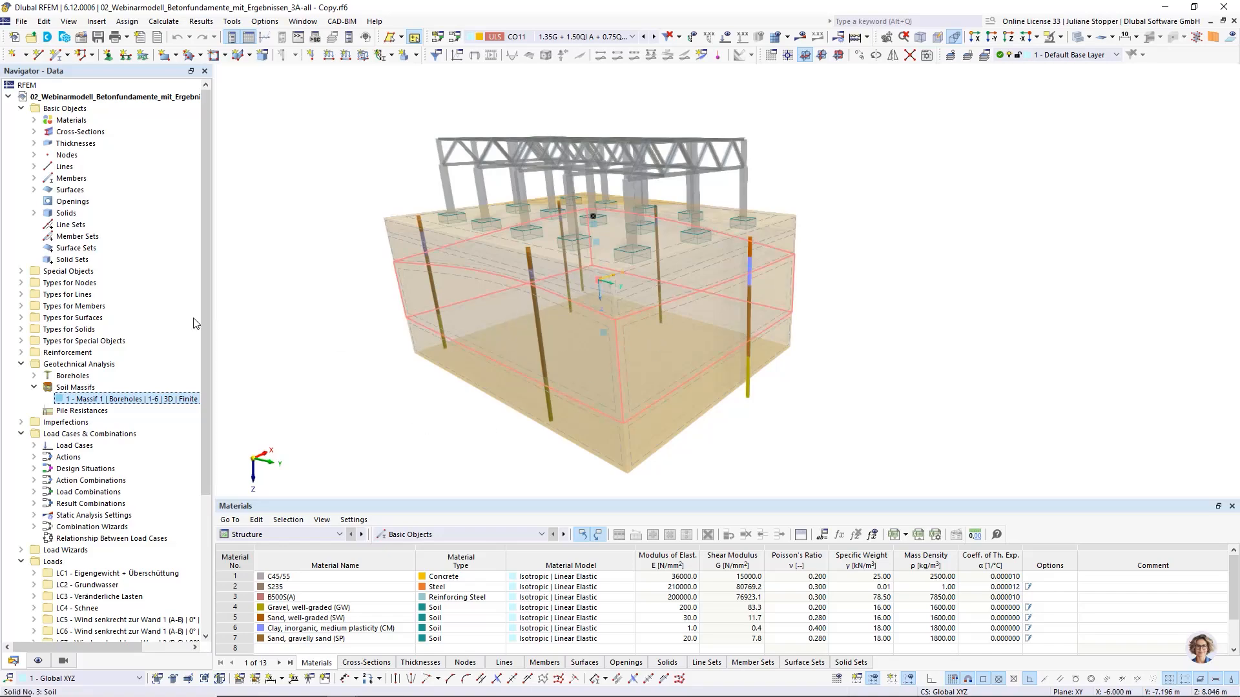
# Step: Select soil solids 1 to 4 and review their calculation deactivation option, closing the settings without changes
pyautogui.click(34, 215)
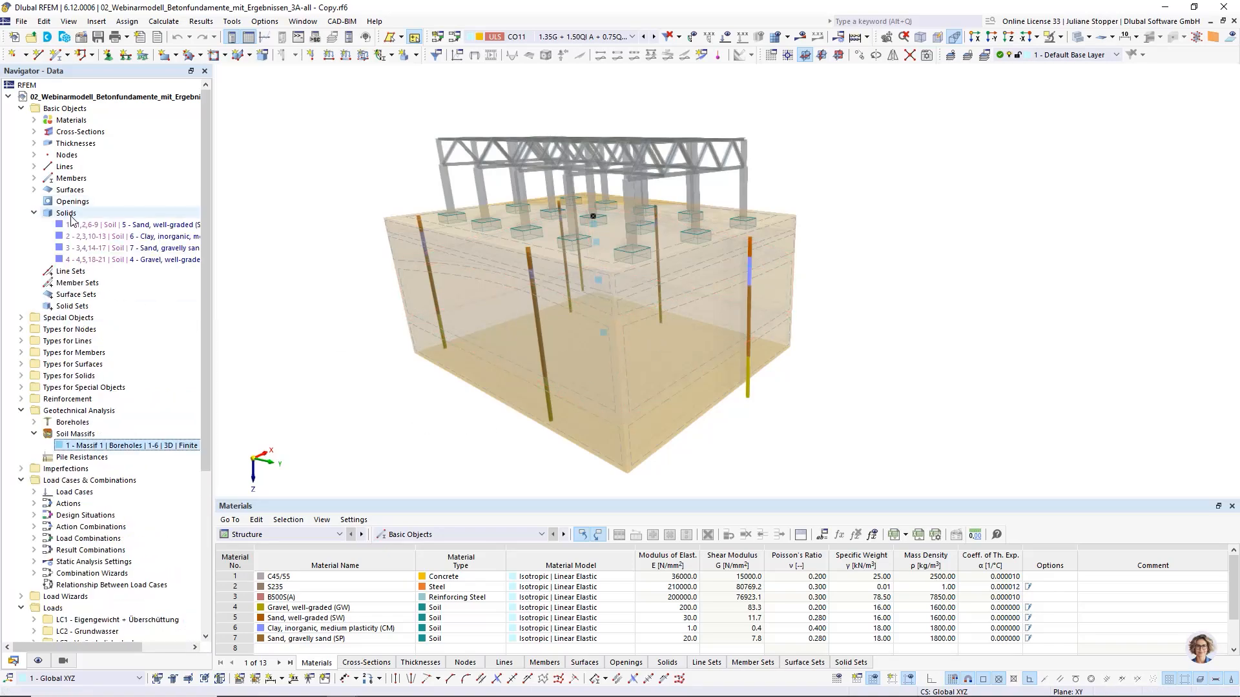
pyautogui.click(59, 226)
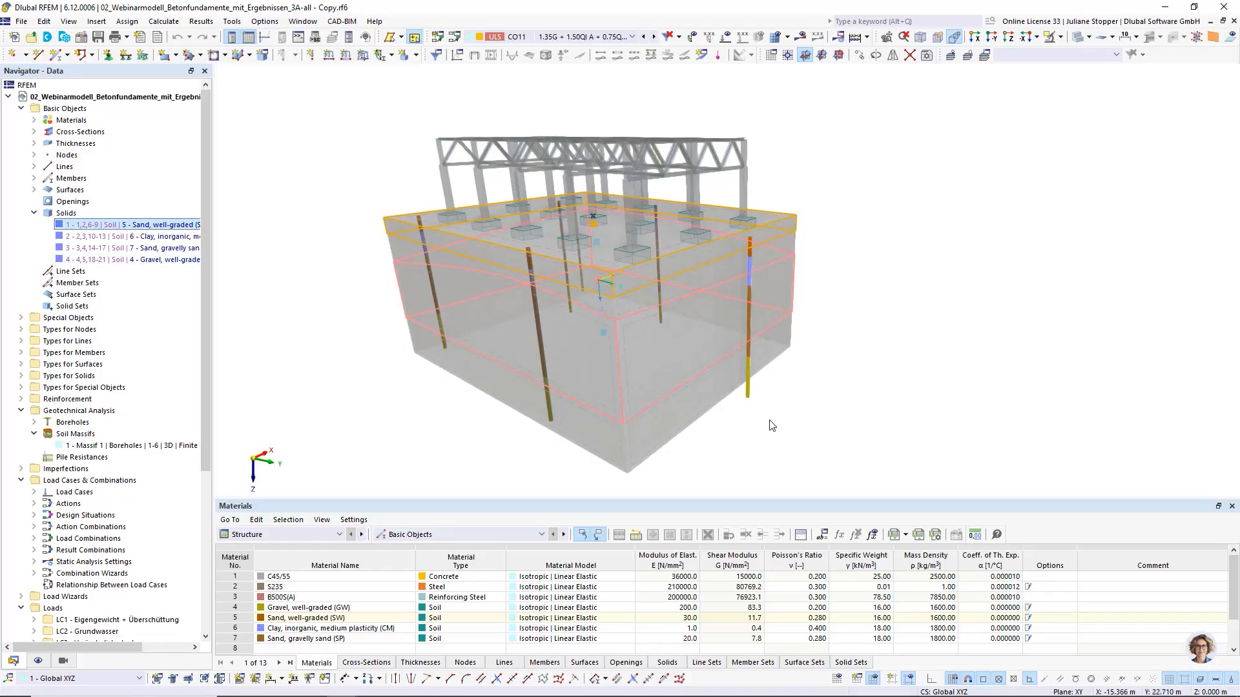
pyautogui.moveTo(746, 431); pyautogui.dragTo(703, 456, button='middle')
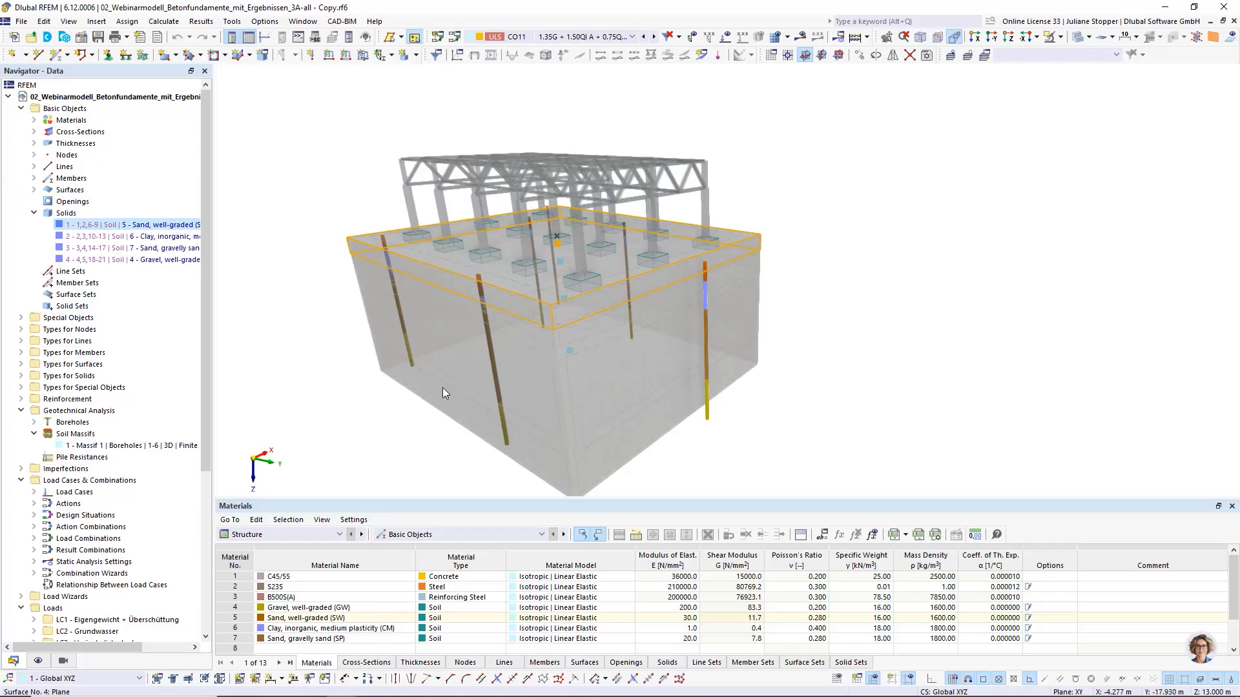
pyautogui.keyDown('shift'); pyautogui.click(58, 260); pyautogui.keyUp('shift')
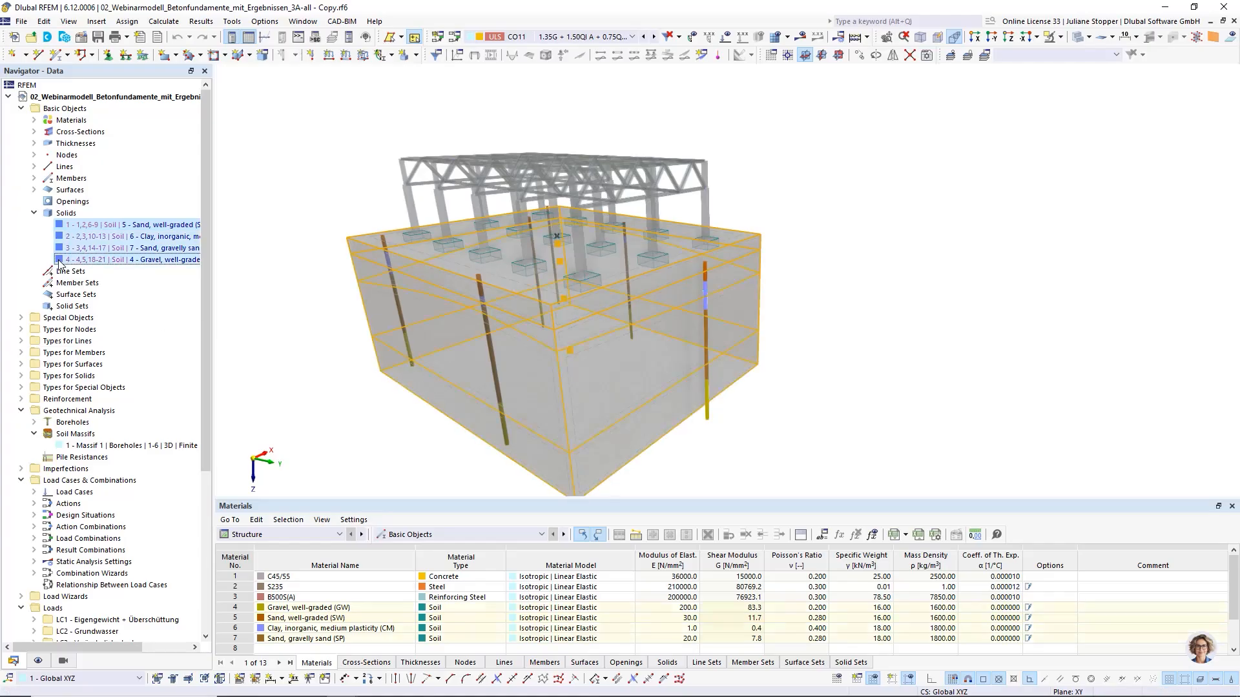
pyautogui.rightClick(58, 261)
pyautogui.click(81, 271)
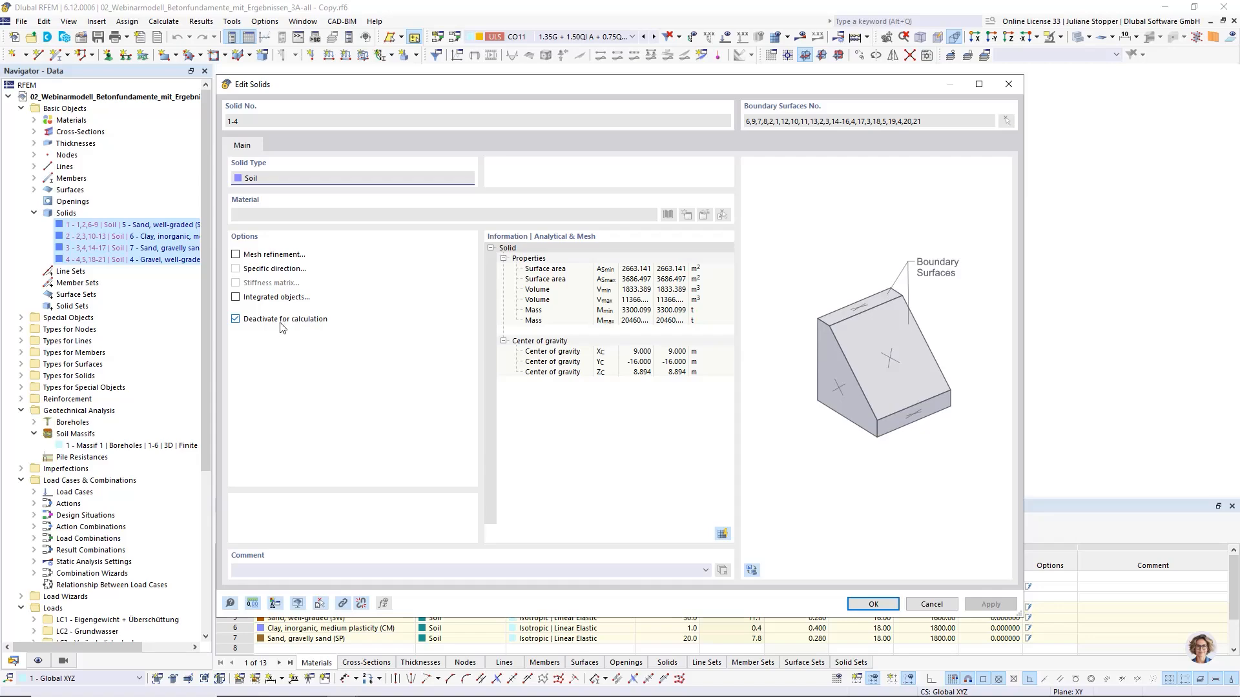
pyautogui.click(930, 605)
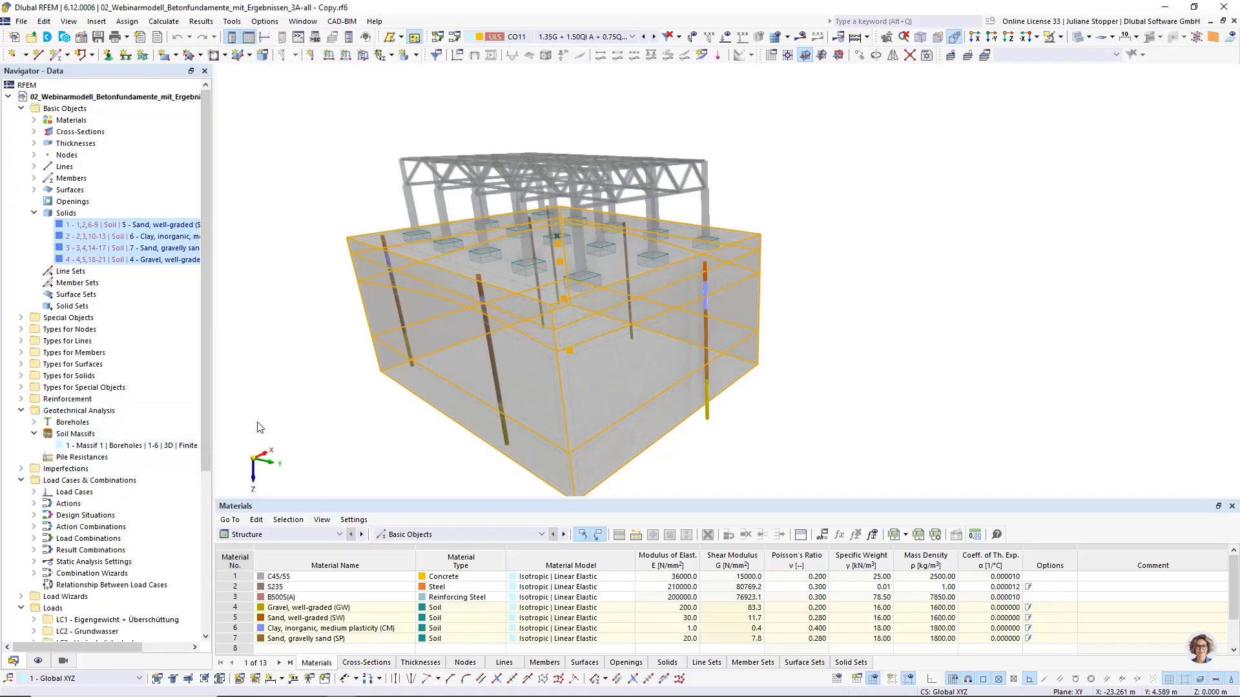
# Step: Try adding a load case LC9 with the Permanent/Soil action category, then discard the load case changes
pyautogui.scroll(-4, 37, 365)
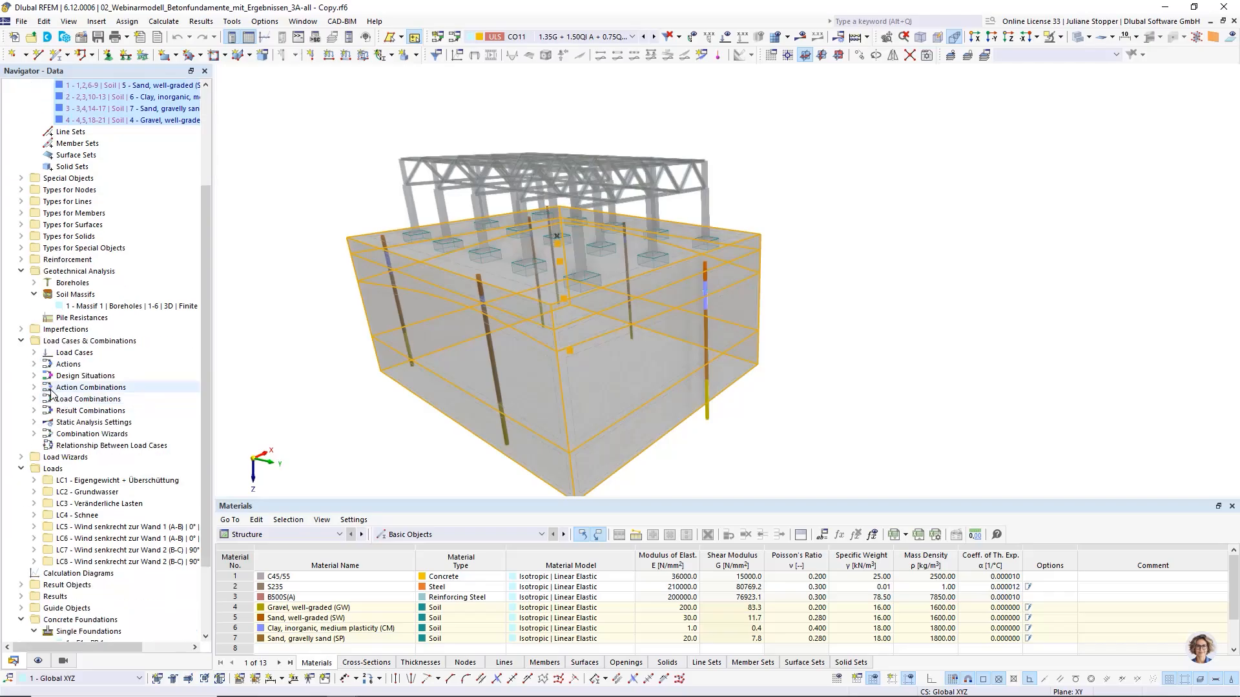
pyautogui.click(35, 353)
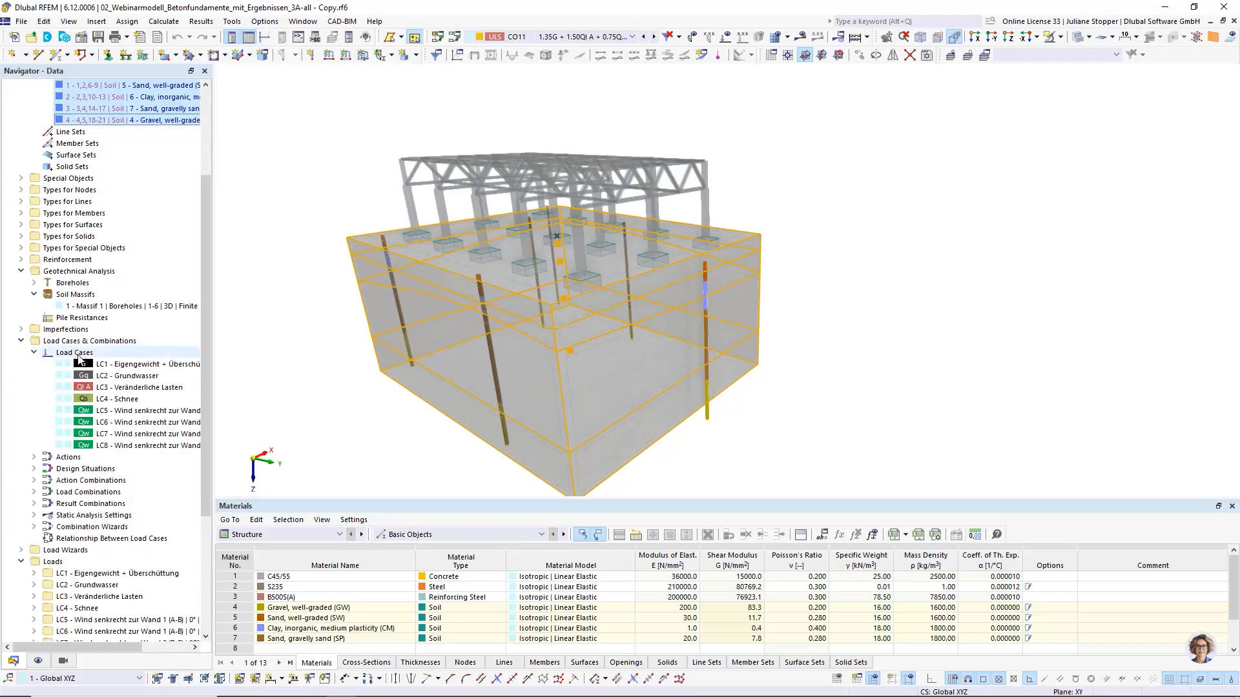
pyautogui.rightClick(76, 353)
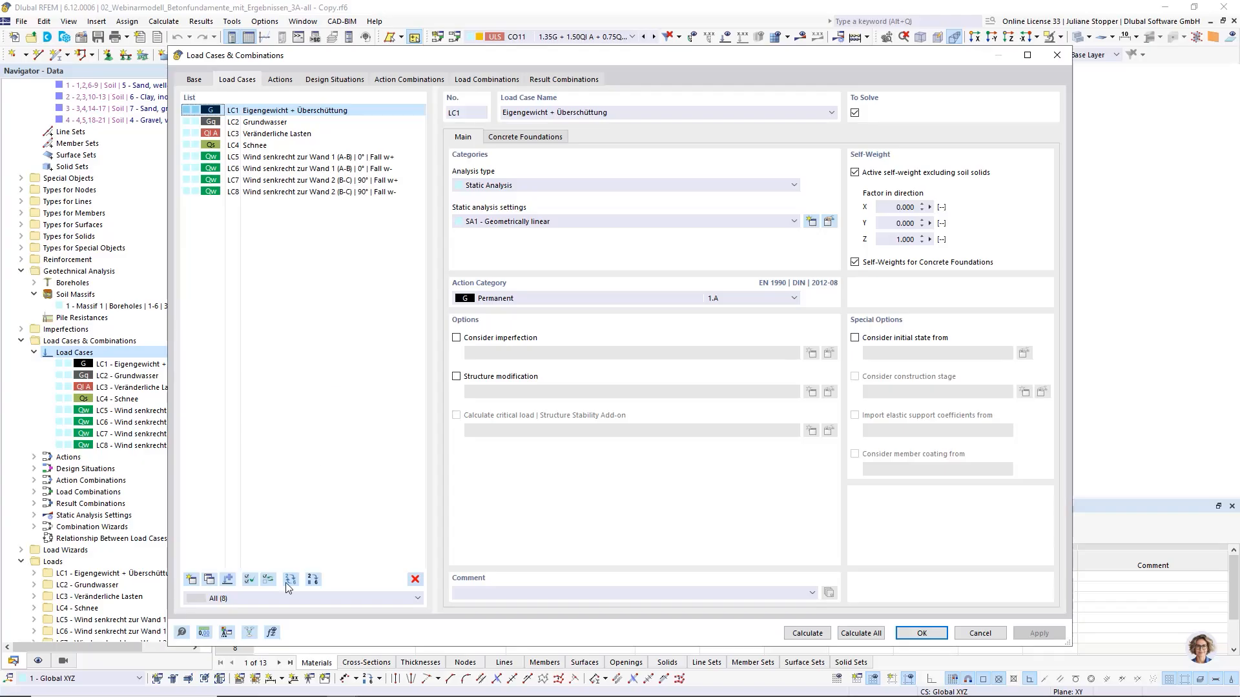
pyautogui.click(509, 302)
pyautogui.click(489, 341)
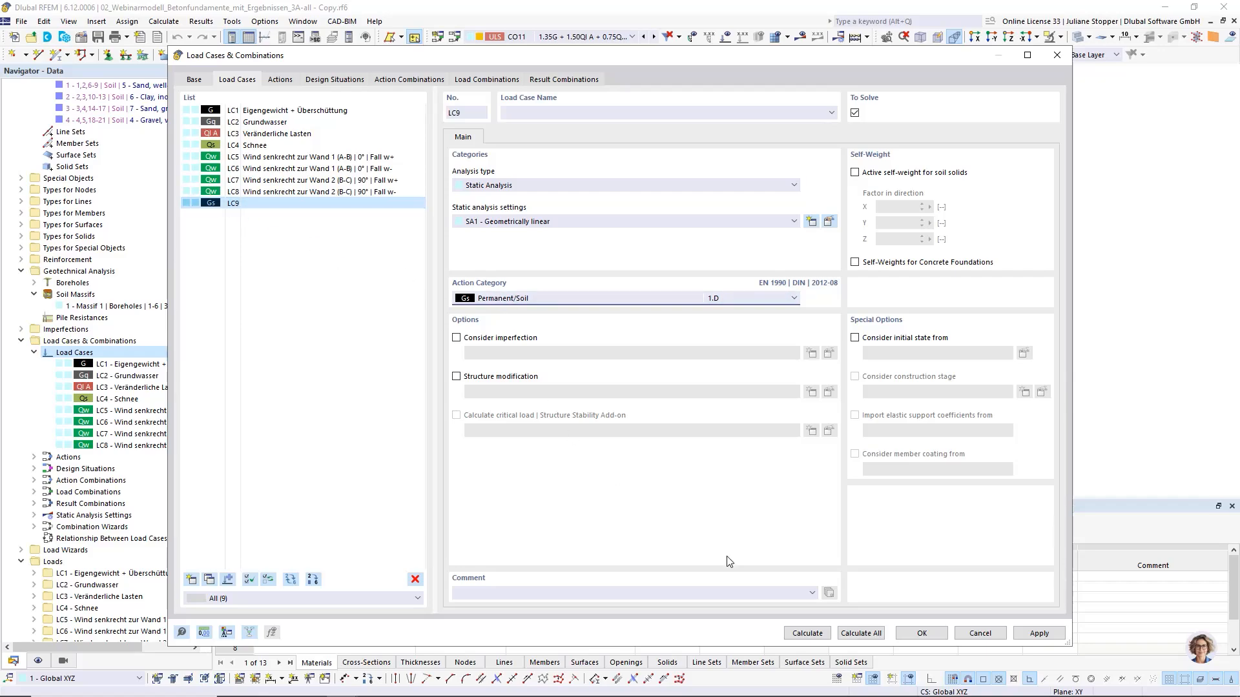
pyautogui.click(979, 634)
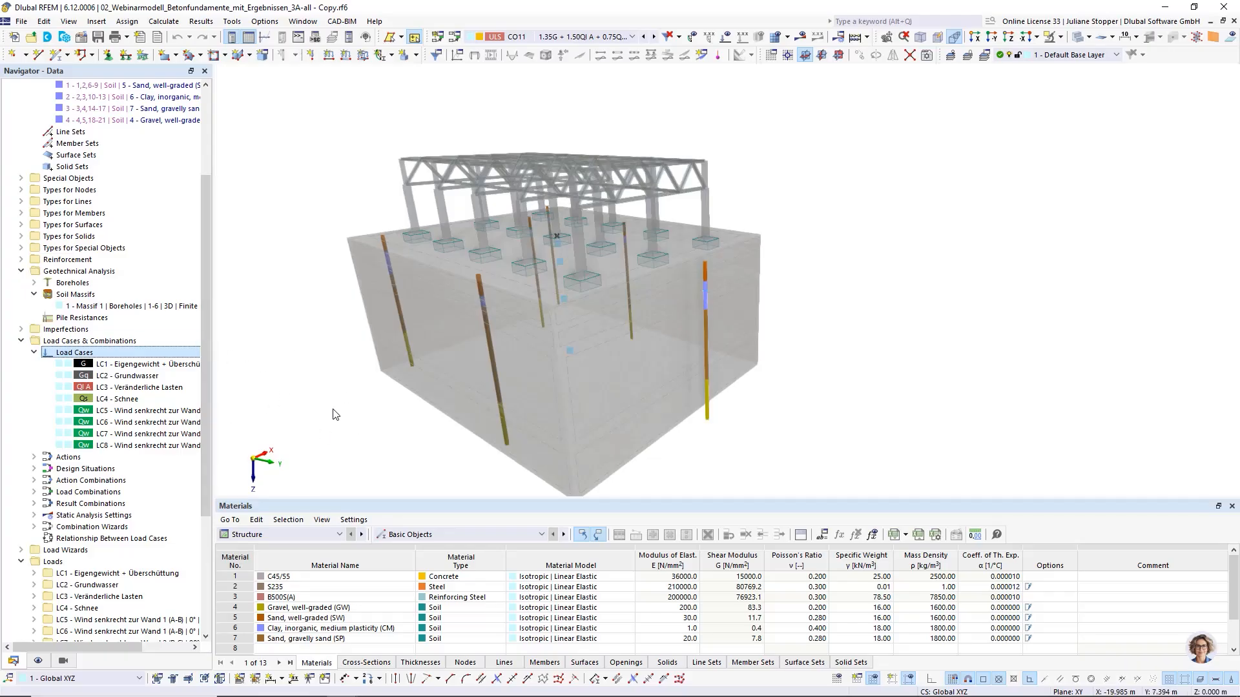
# Step: Show the Concrete Foundations design ratios on nodes by foundation in the results table and enlarge the table
pyautogui.moveTo(371, 423)
pyautogui.keyDown('ctrl'); pyautogui.mouseDown(button='middle')
pyautogui.moveTo(382, 417)
pyautogui.moveTo(386, 450)
pyautogui.moveTo(349, 430)
pyautogui.moveTo(325, 437)
pyautogui.mouseUp(button='middle'); pyautogui.keyUp('ctrl')
pyautogui.click(307, 534)
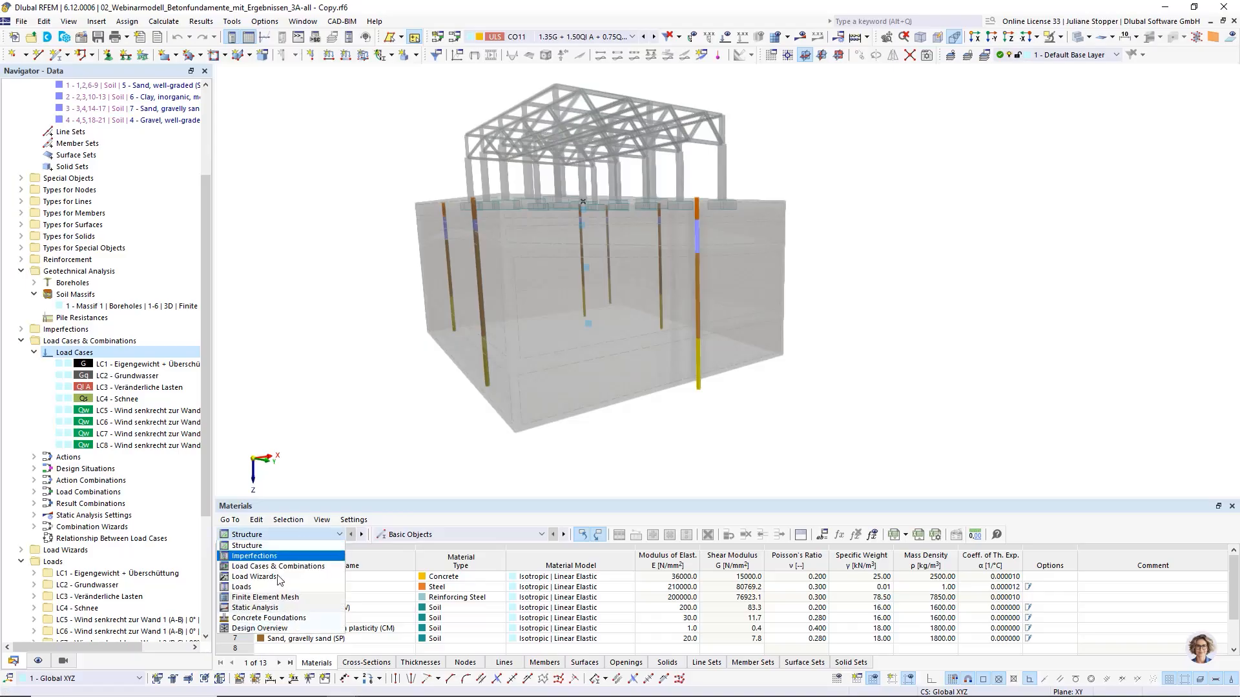
pyautogui.click(274, 618)
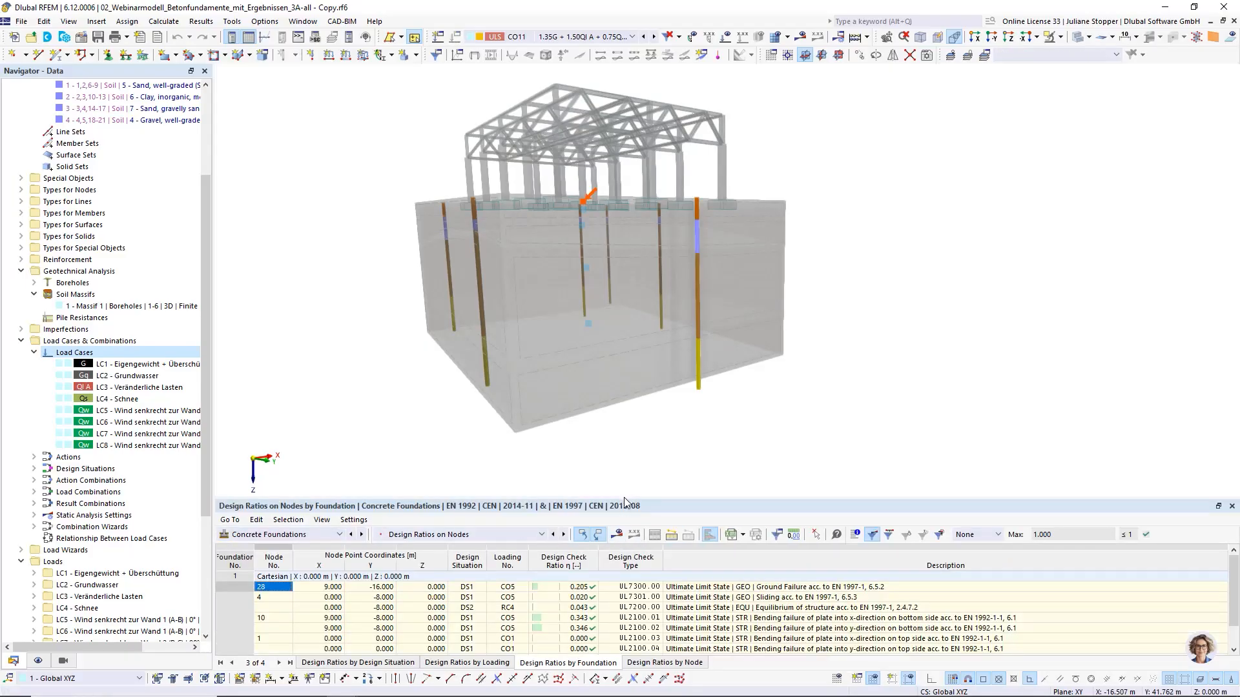
pyautogui.click(38, 661)
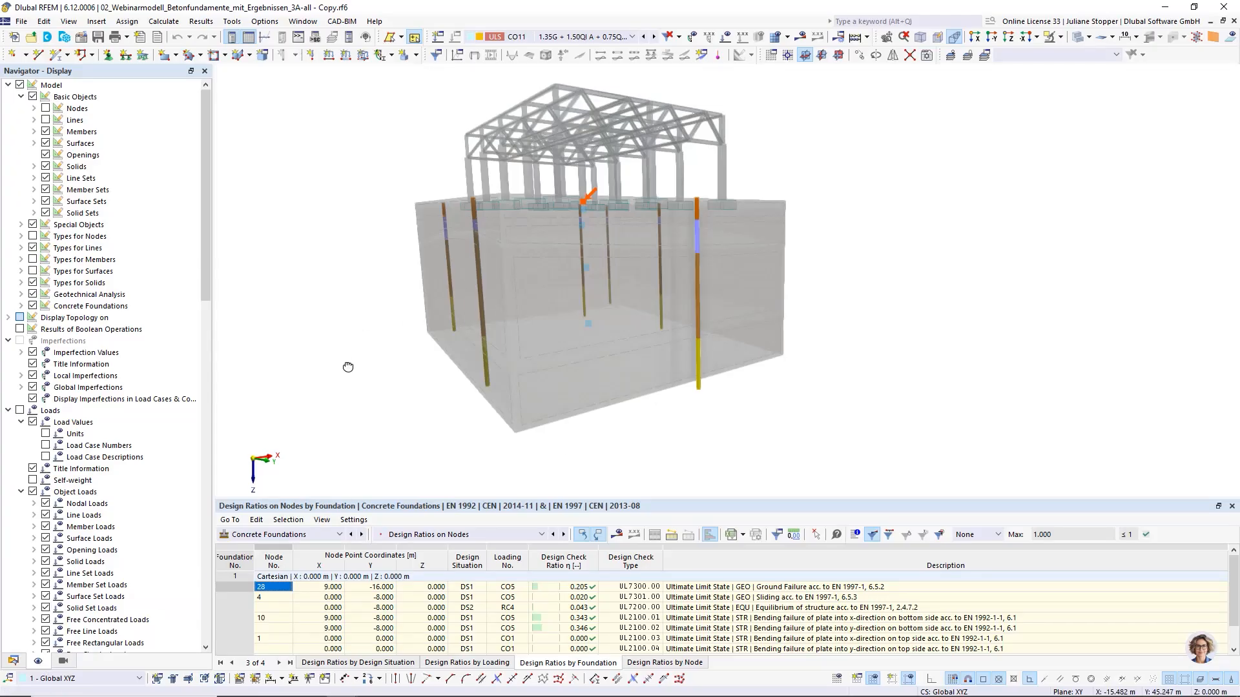
pyautogui.keyDown('ctrl'); pyautogui.moveTo(348, 367); pyautogui.dragTo(426, 465, button='middle'); pyautogui.keyUp('ctrl')
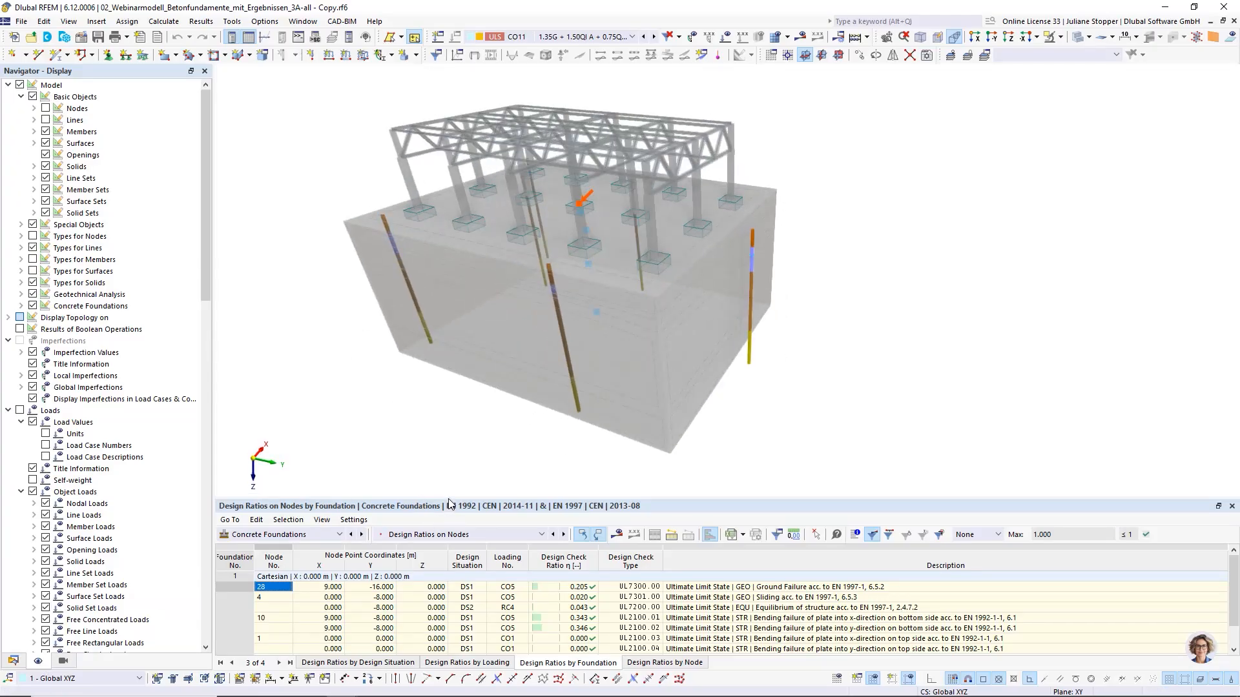
pyautogui.click(15, 662)
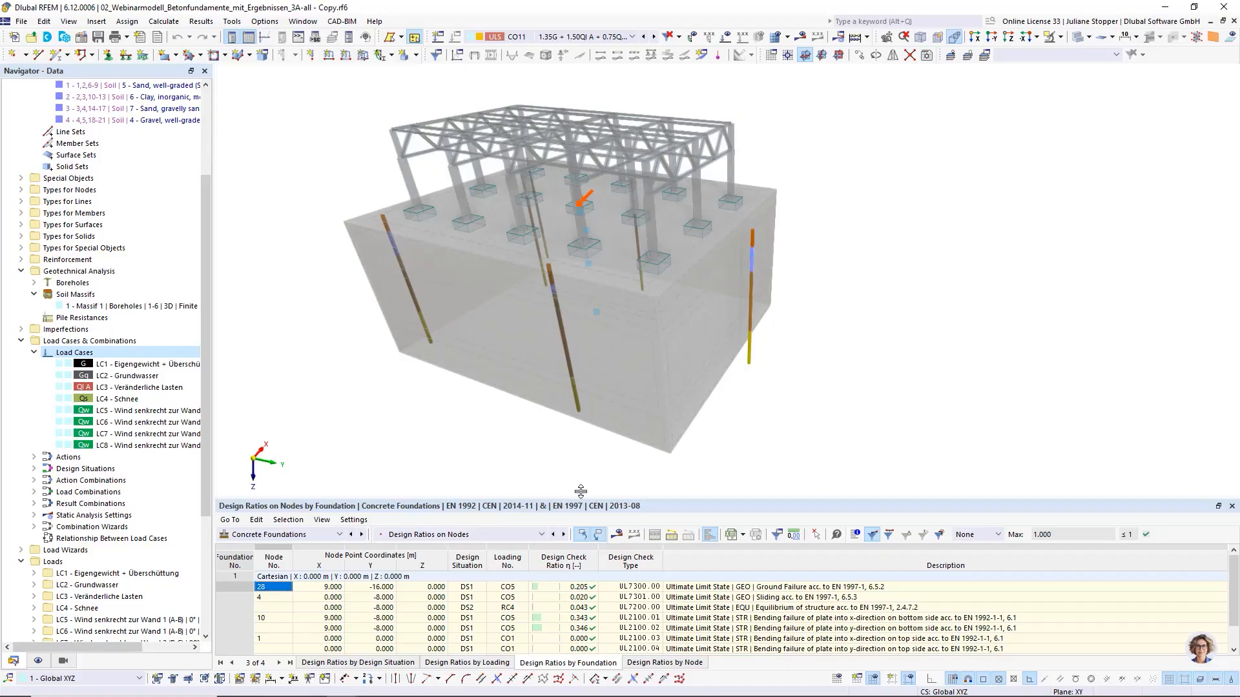
pyautogui.moveTo(581, 498); pyautogui.dragTo(581, 470)
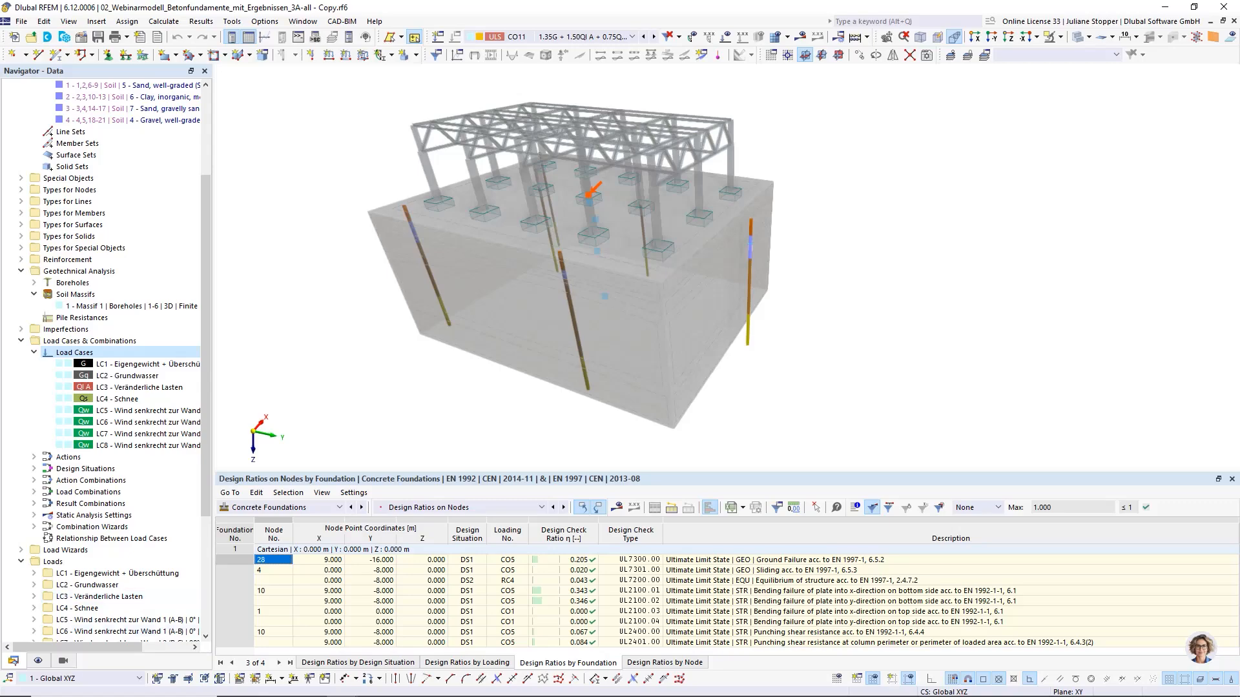
# Step: Switch to the PowerPoint slide show and advance to the Geotechnical Analysis add-on outlook, revealing its slope stability point
pyautogui.moveTo(120, 685)
pyautogui.moveTo(310, 684)
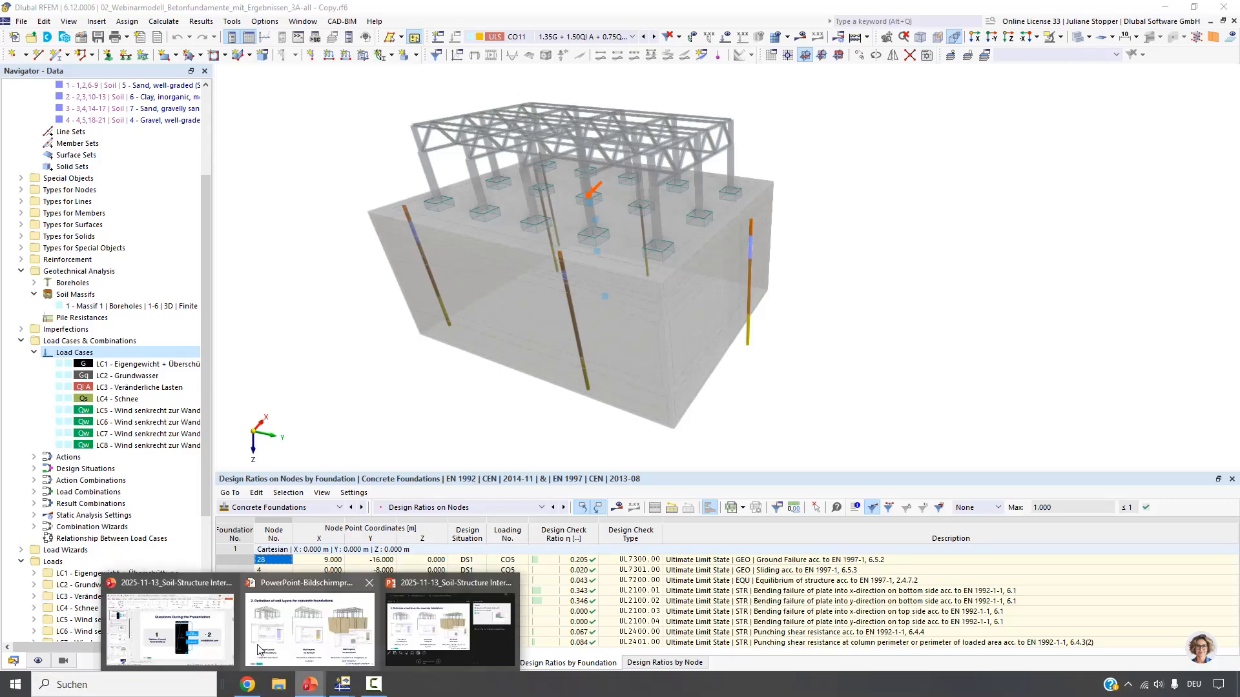
pyautogui.click(294, 628)
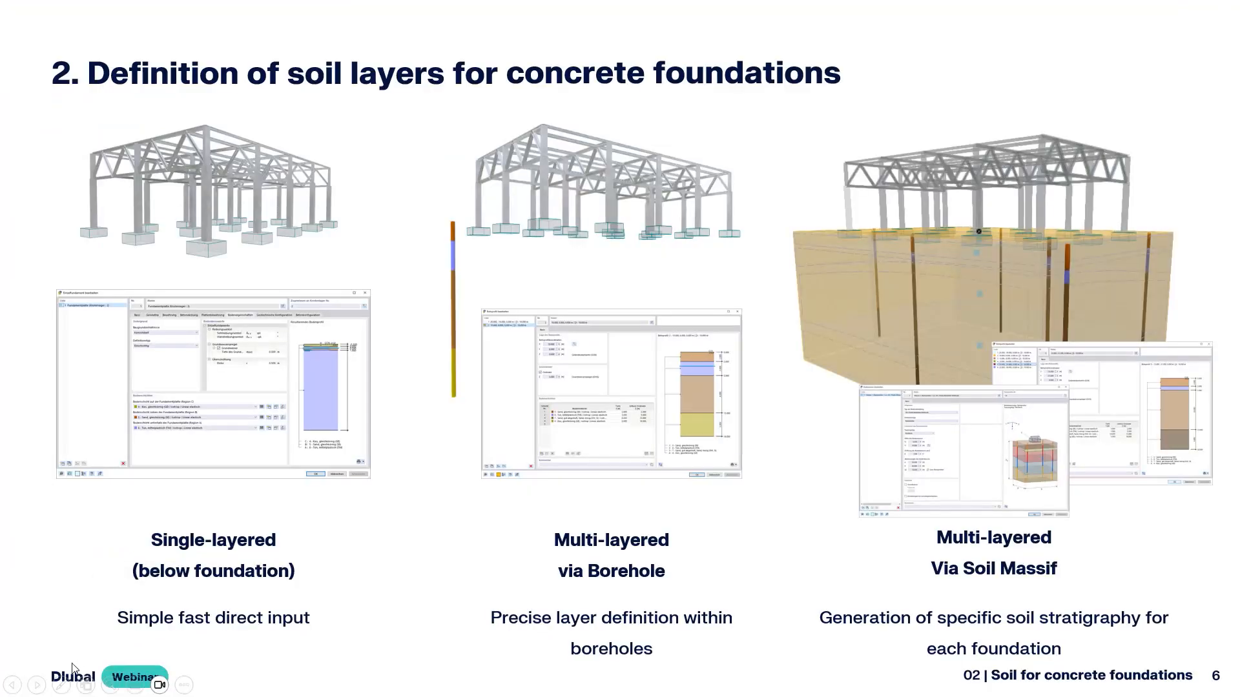
pyautogui.click(36, 684)
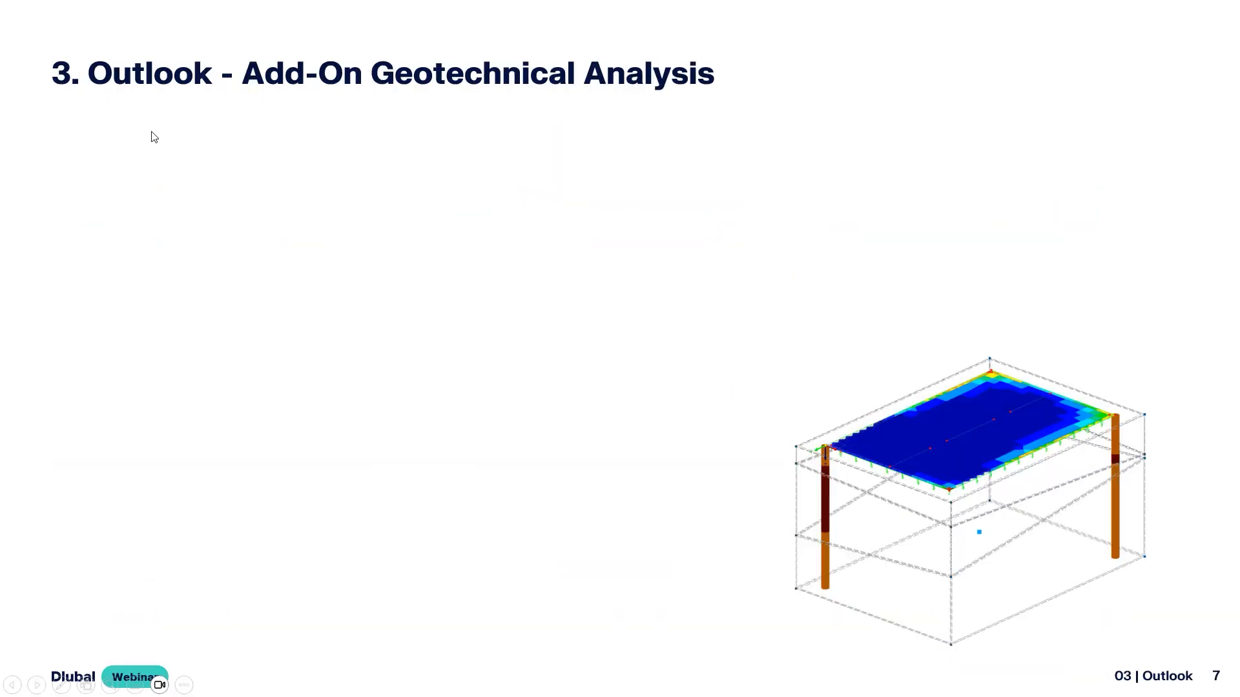
pyautogui.click(36, 685)
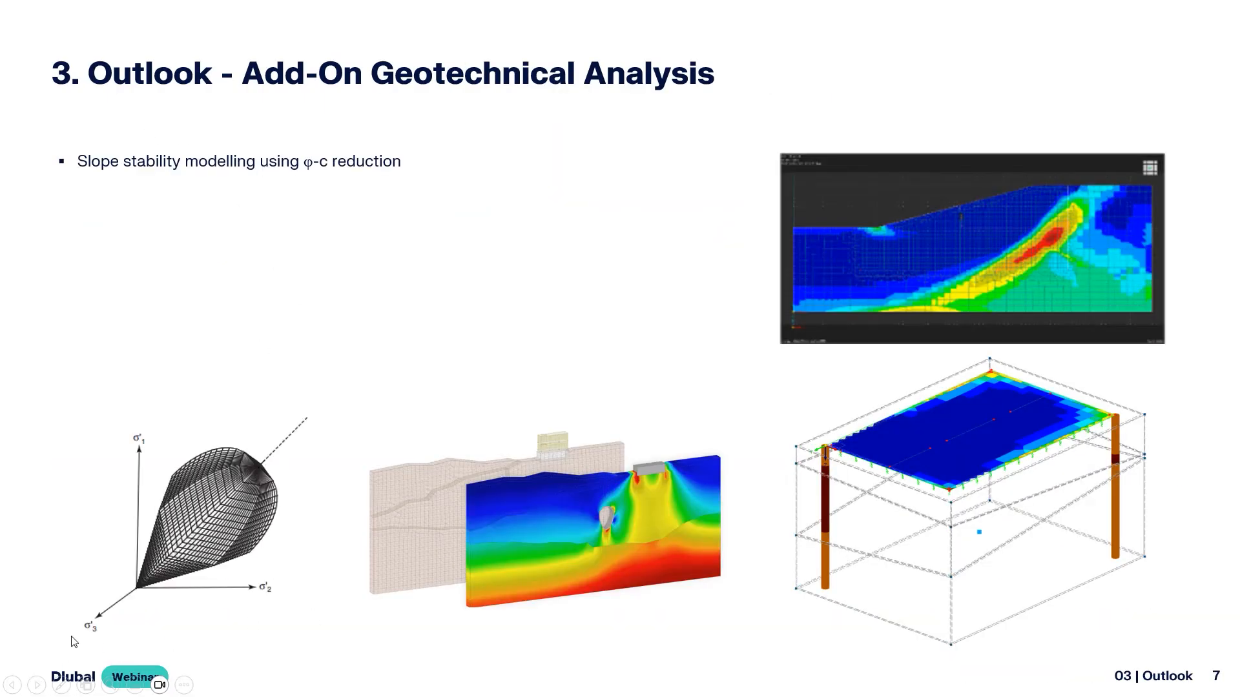